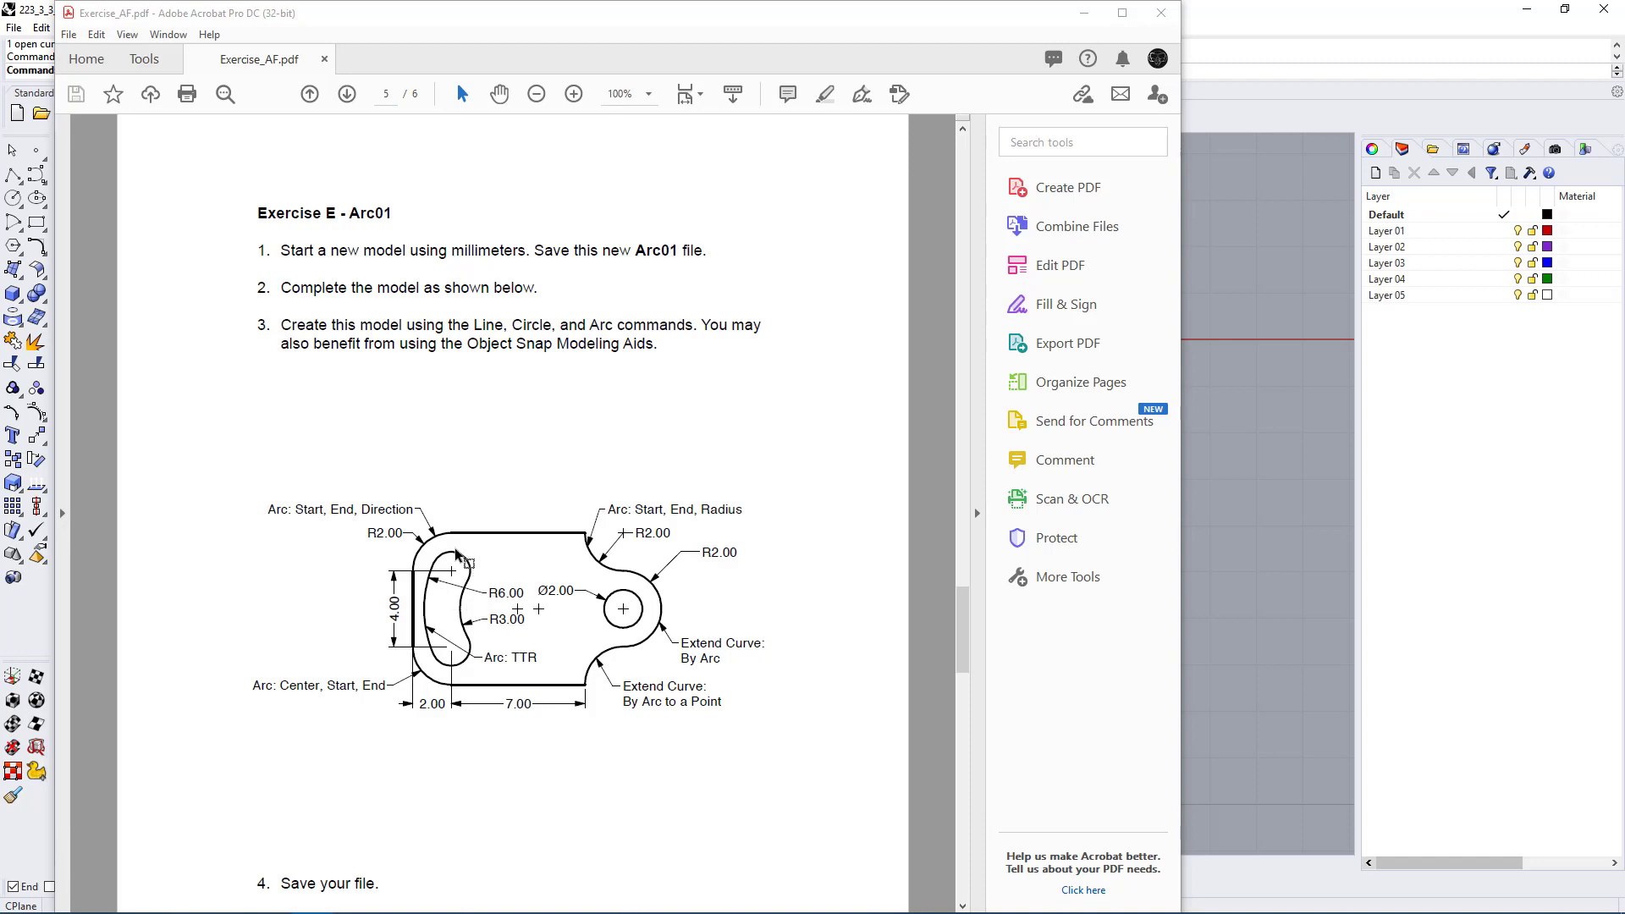
Step: Switch from the exercise PDF to Rhino and add a radius dimension to the slot's short inner arc
click(1084, 13)
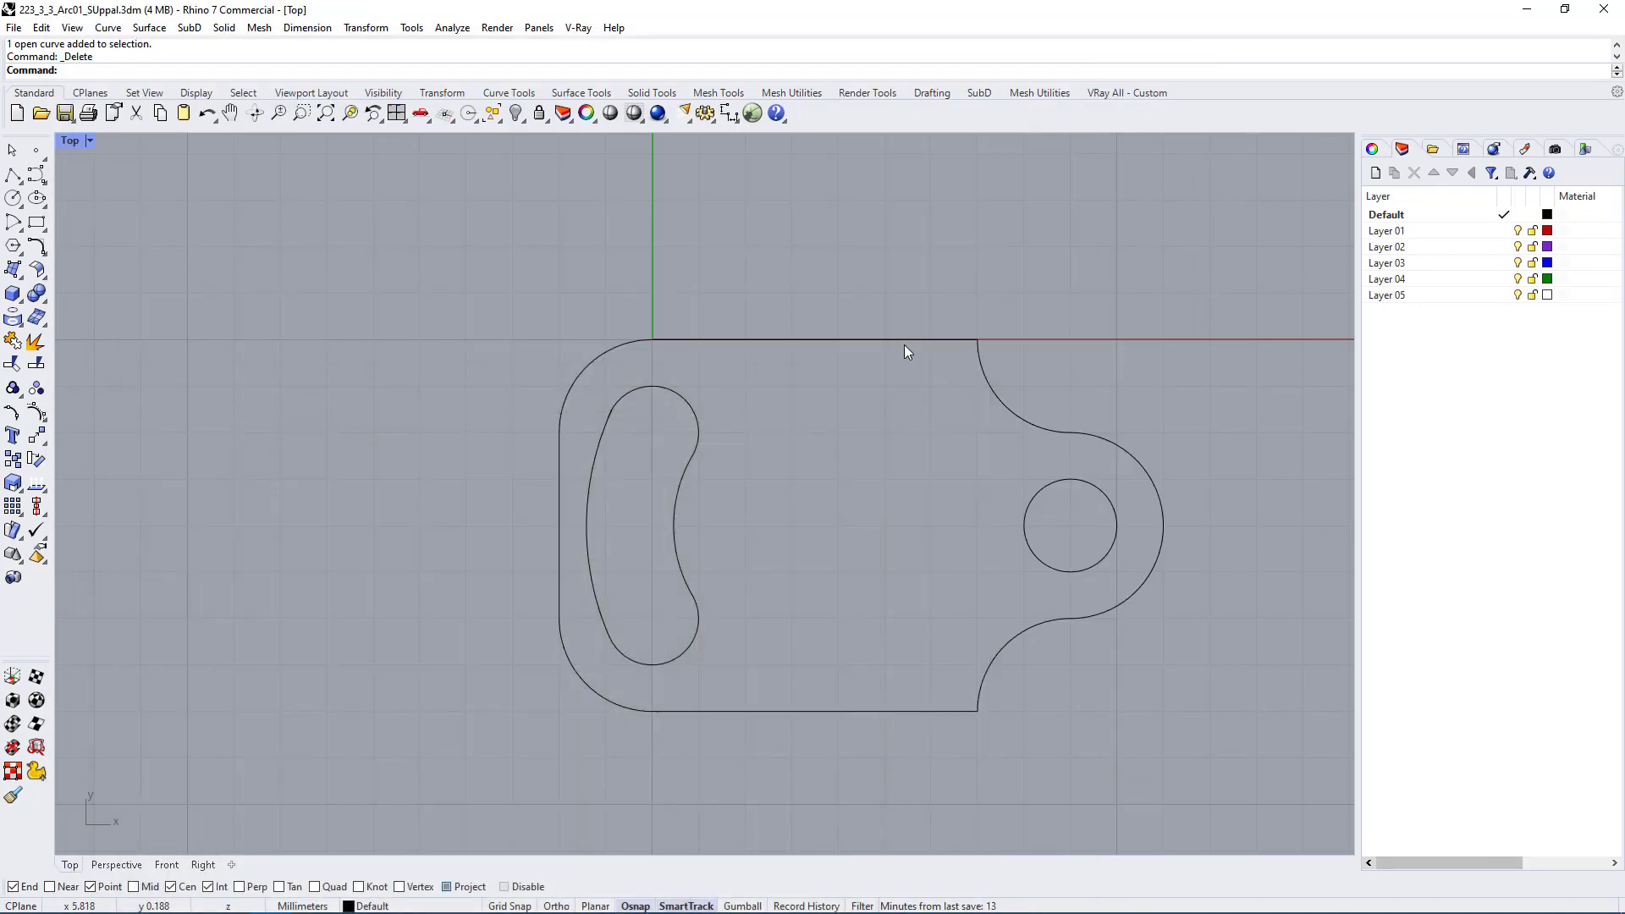
scroll(962, 447, up, 5)
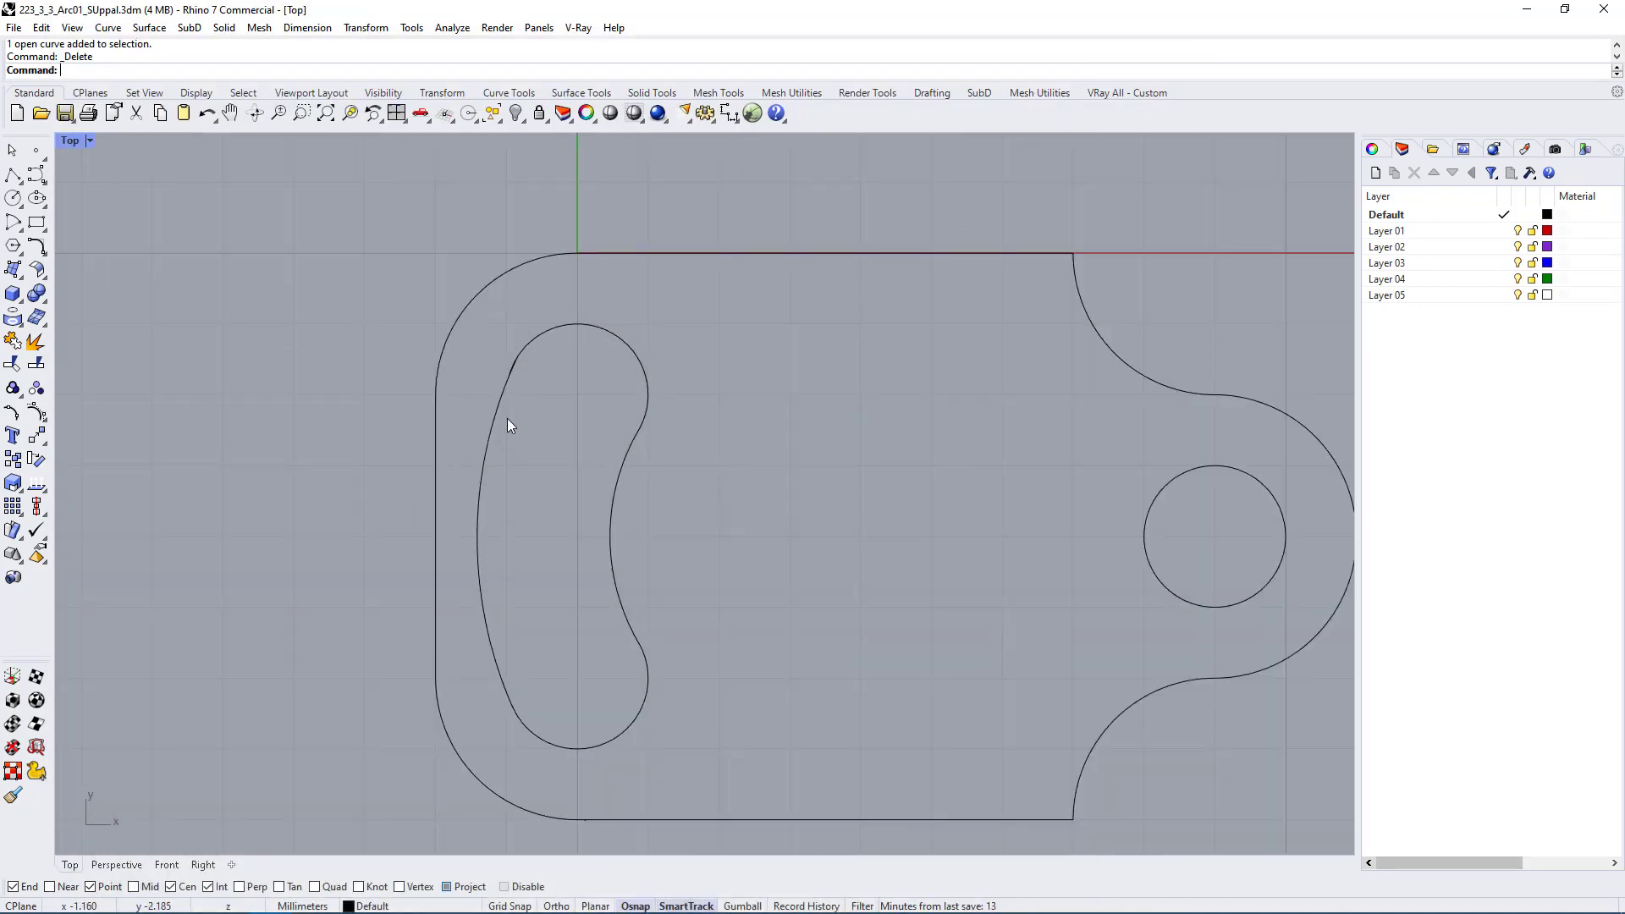
scroll(584, 449, up, 4)
click(647, 455)
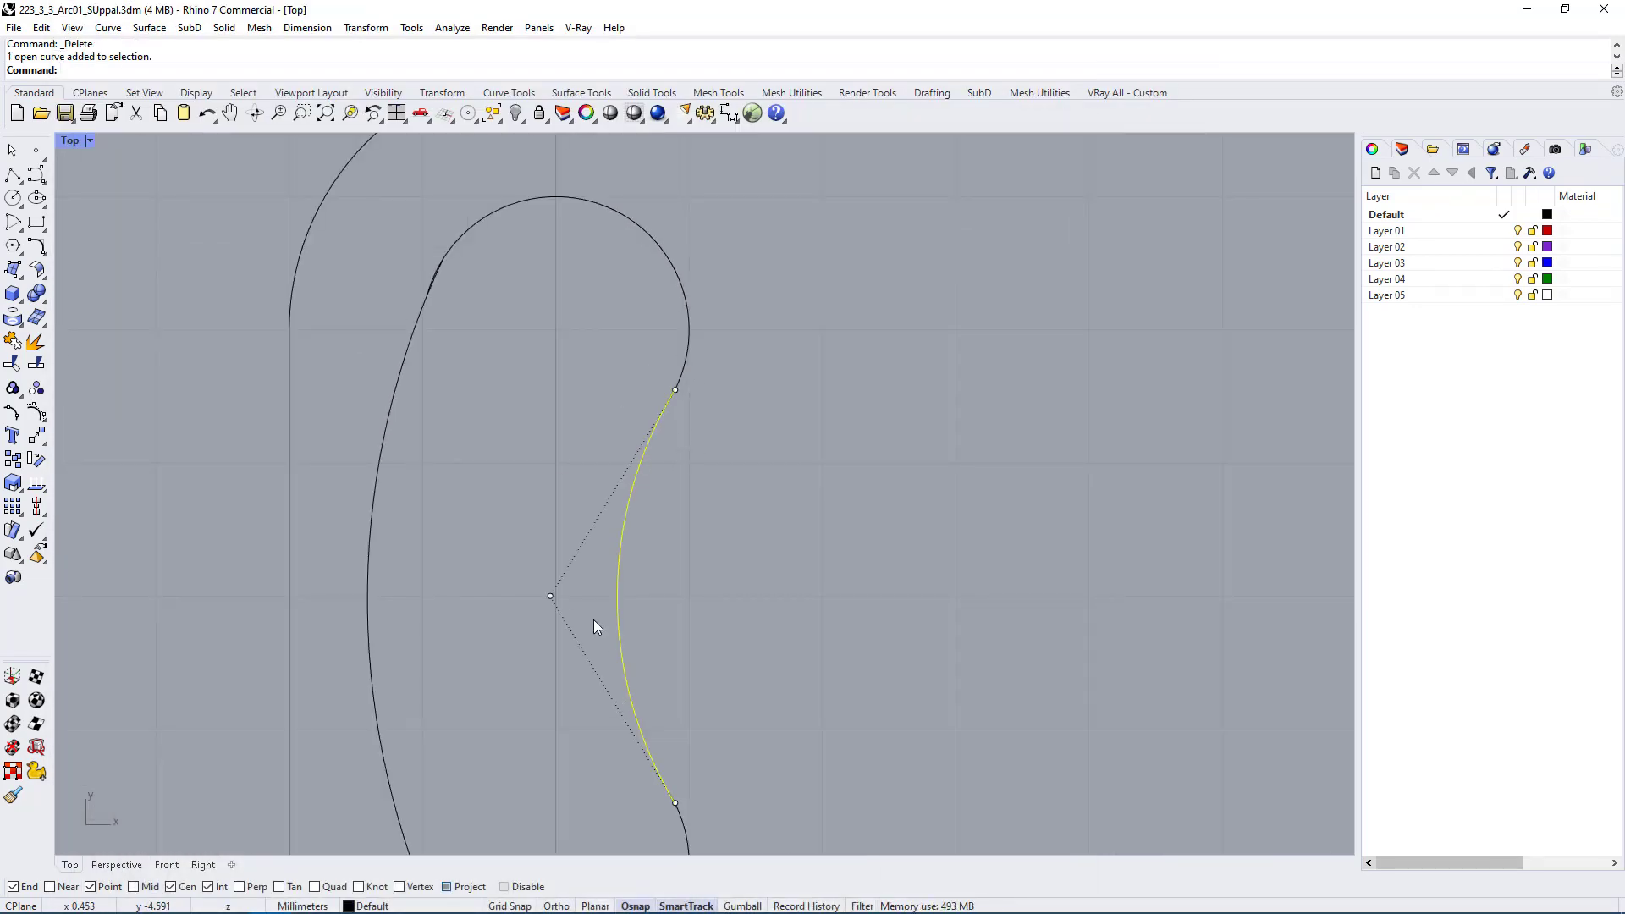
click(930, 93)
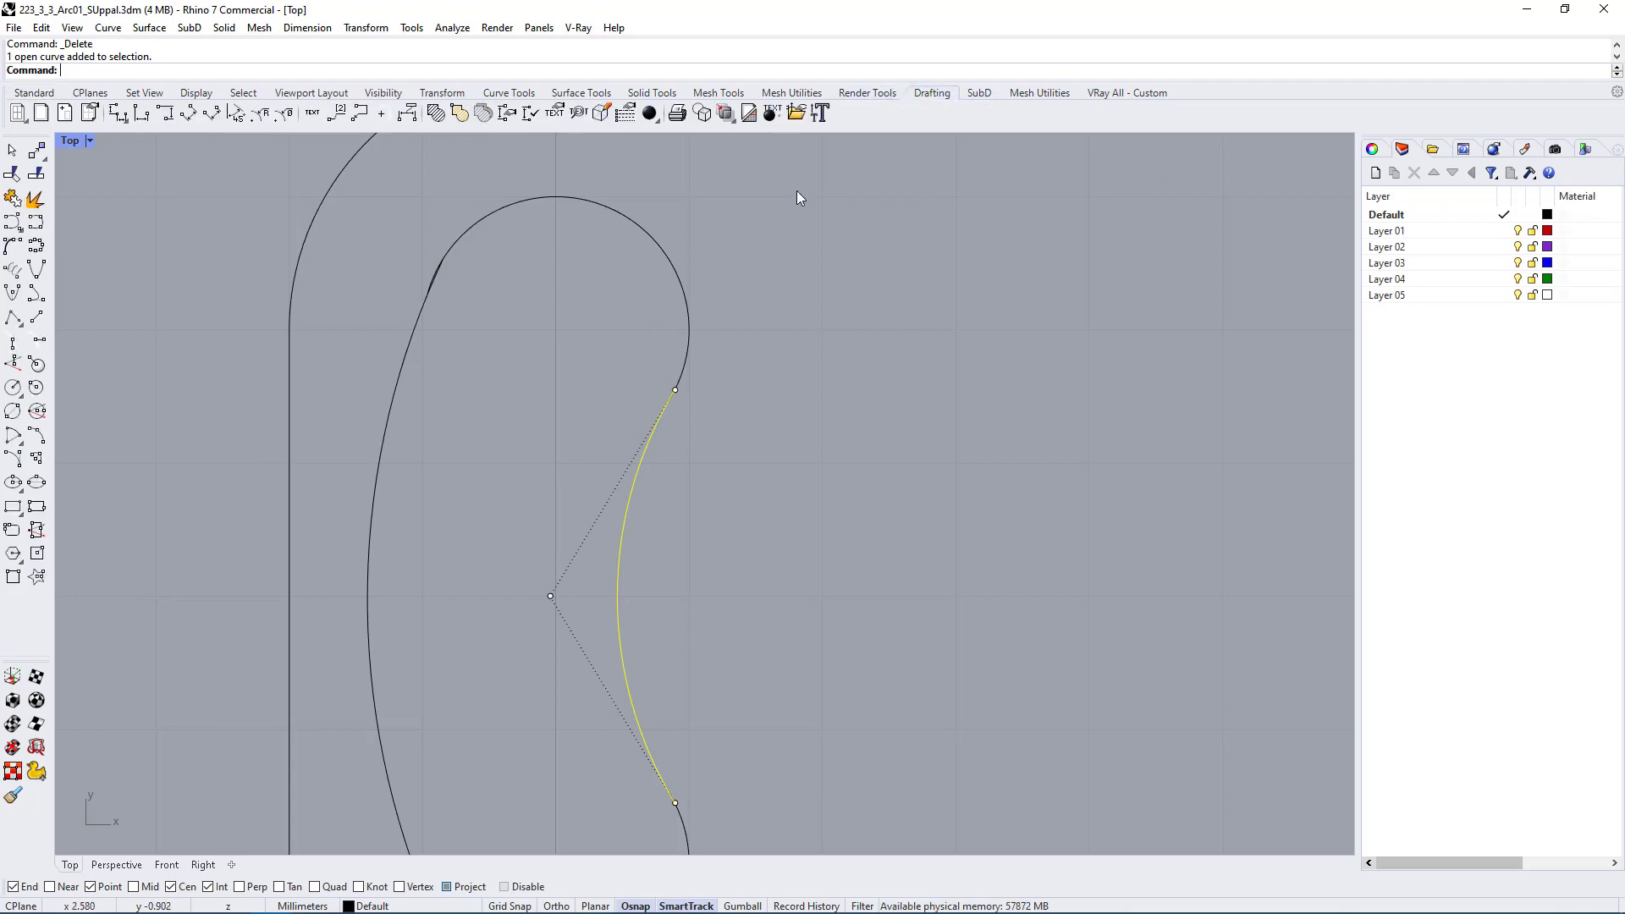
click(260, 113)
scroll(644, 464, down, 3)
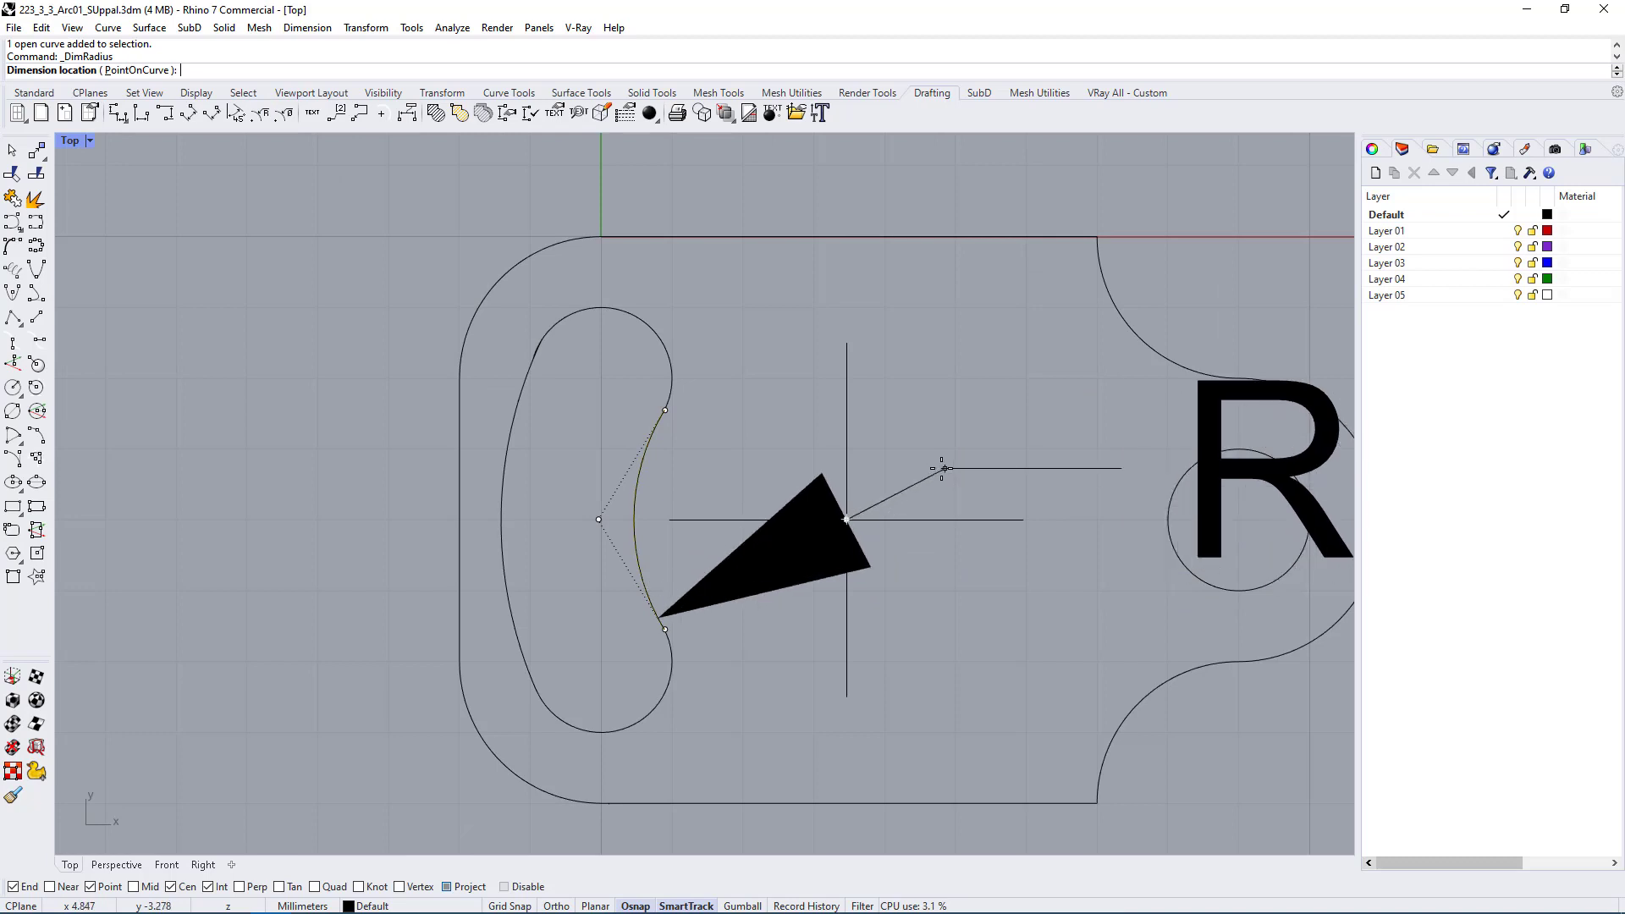
scroll(937, 466, down, 2)
click(864, 501)
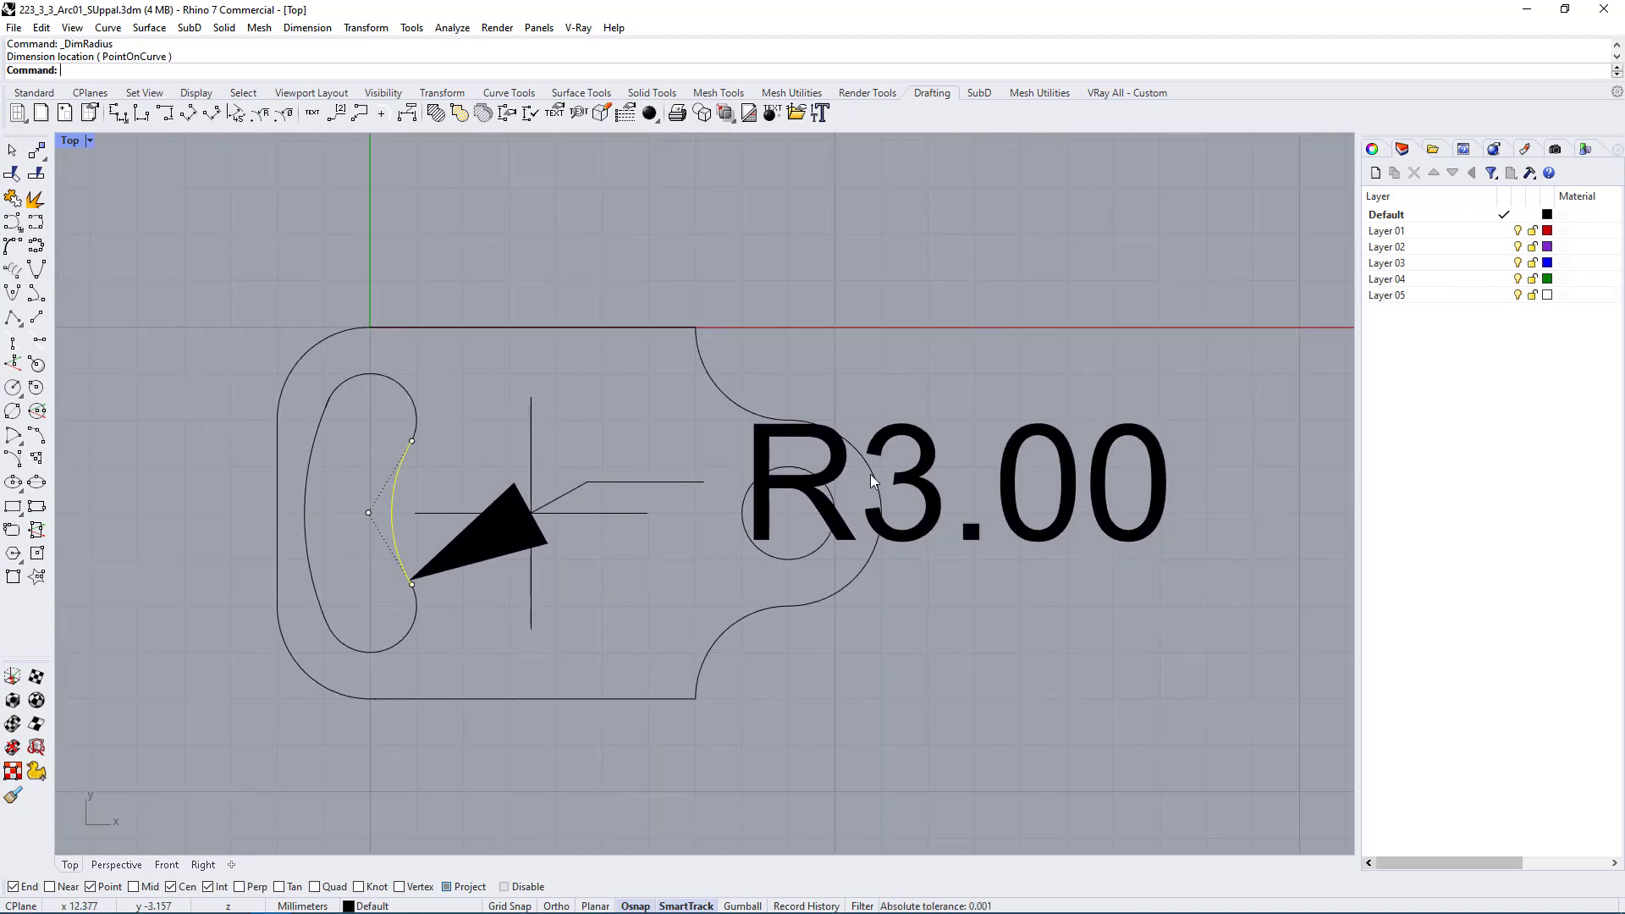
Step: Add a radius dimension to the slot's long outer arc, placing its text outside the plate
click(260, 112)
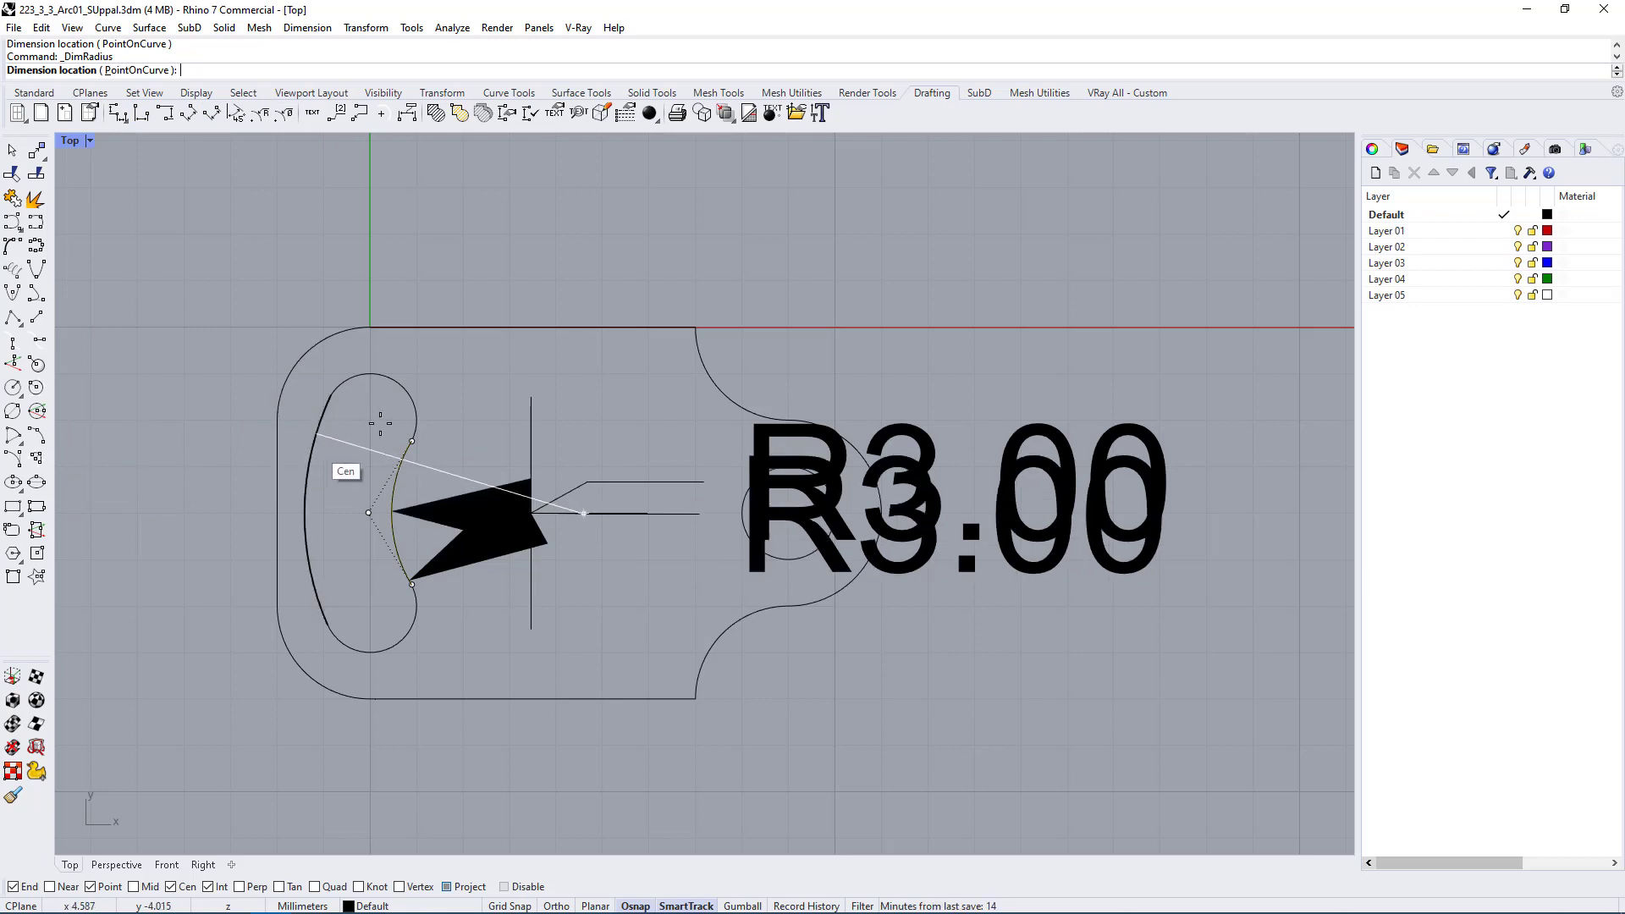
scroll(313, 465, down, 3)
right_drag(302, 471, 633, 481)
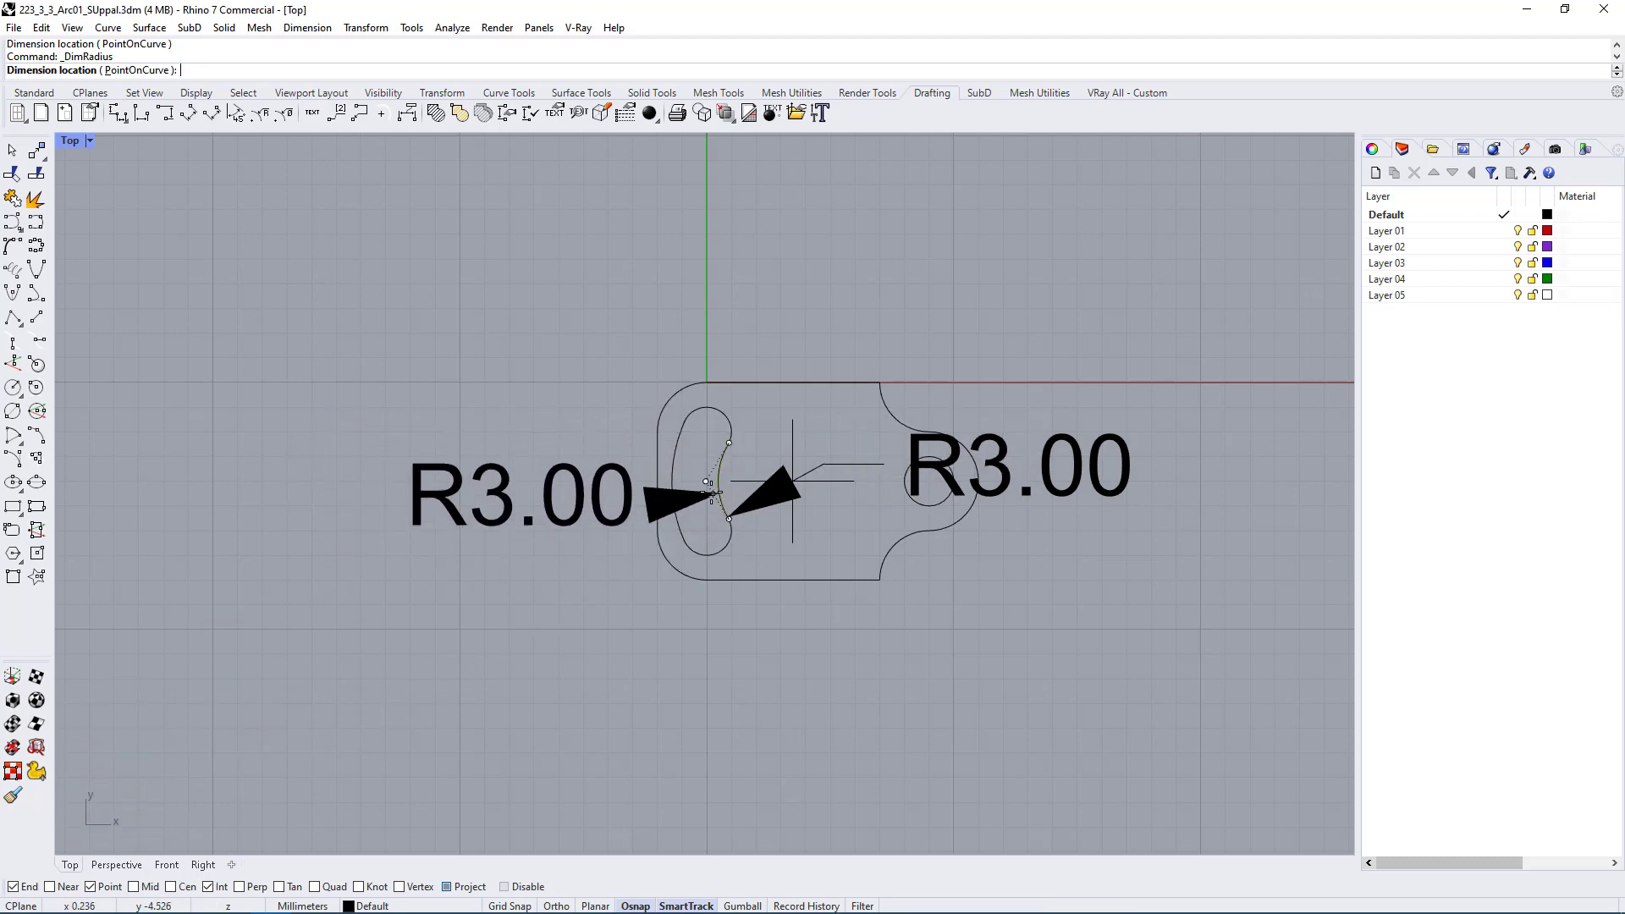
scroll(680, 461, up, 3)
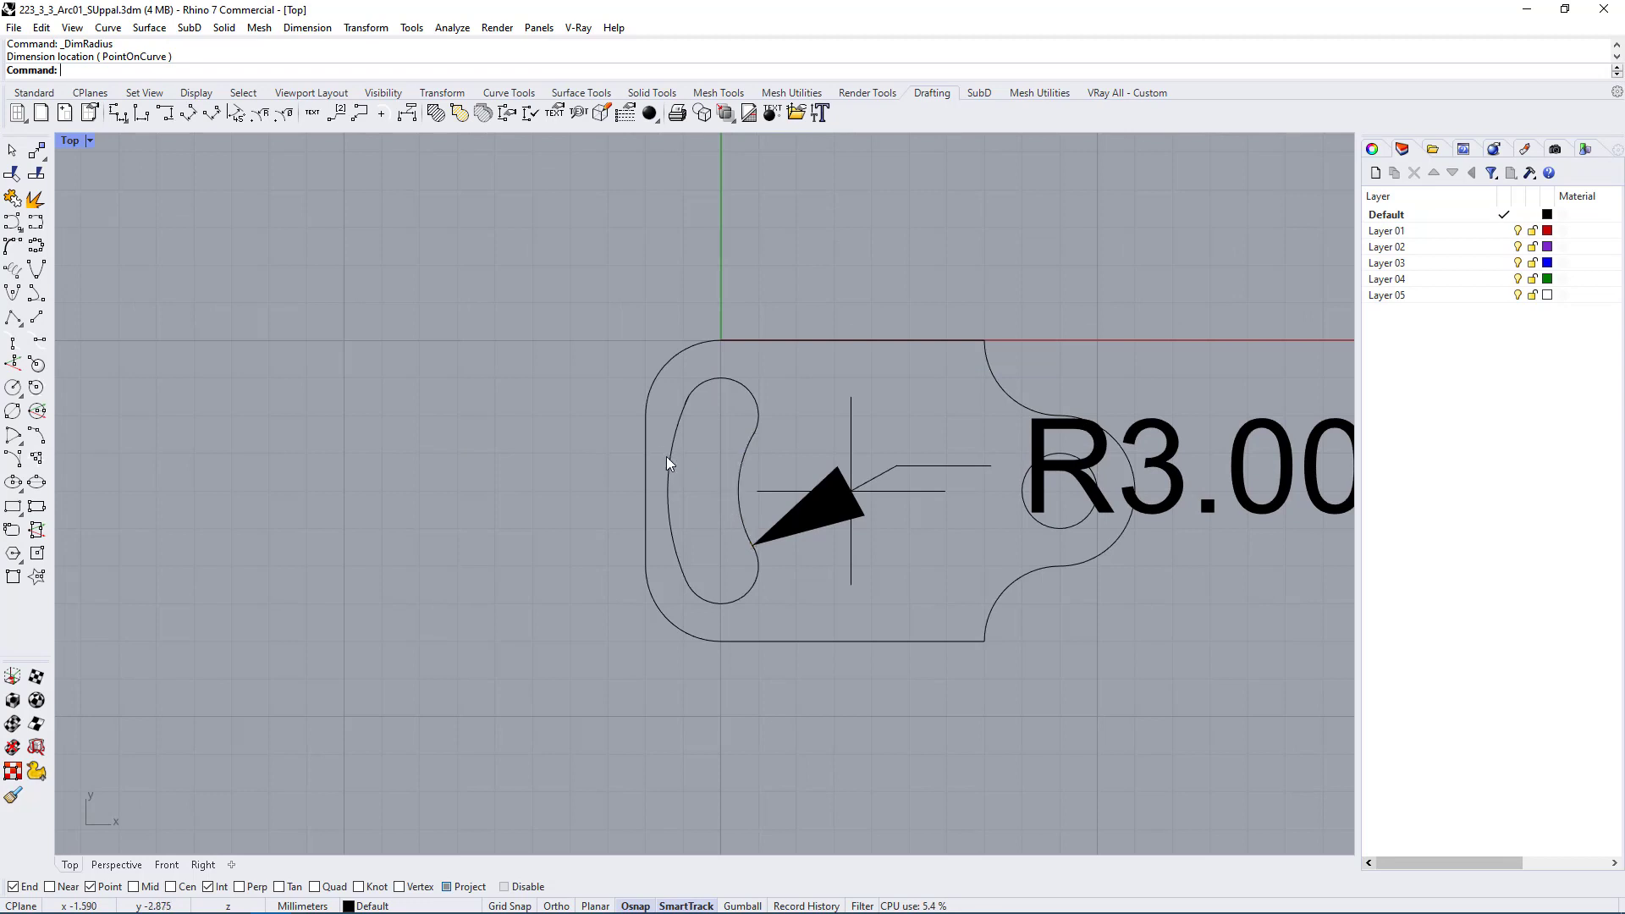
click(667, 456)
click(546, 377)
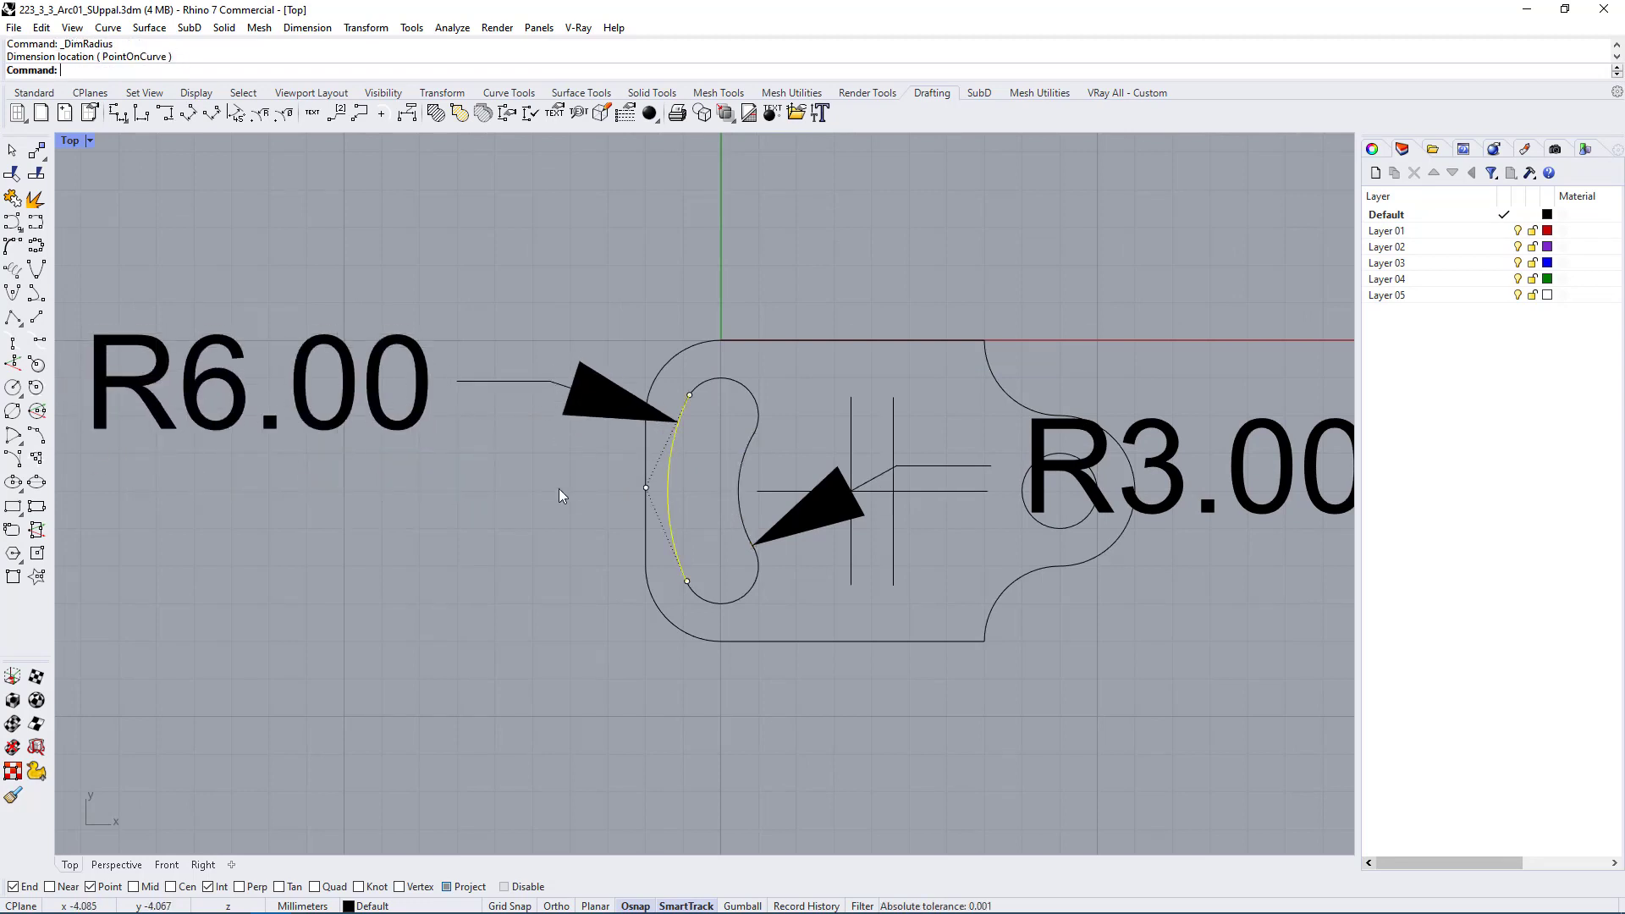
Step: Delete both radius dimensions from the slot arcs
right_drag(568, 516, 674, 526)
right_drag(1134, 486, 1006, 444)
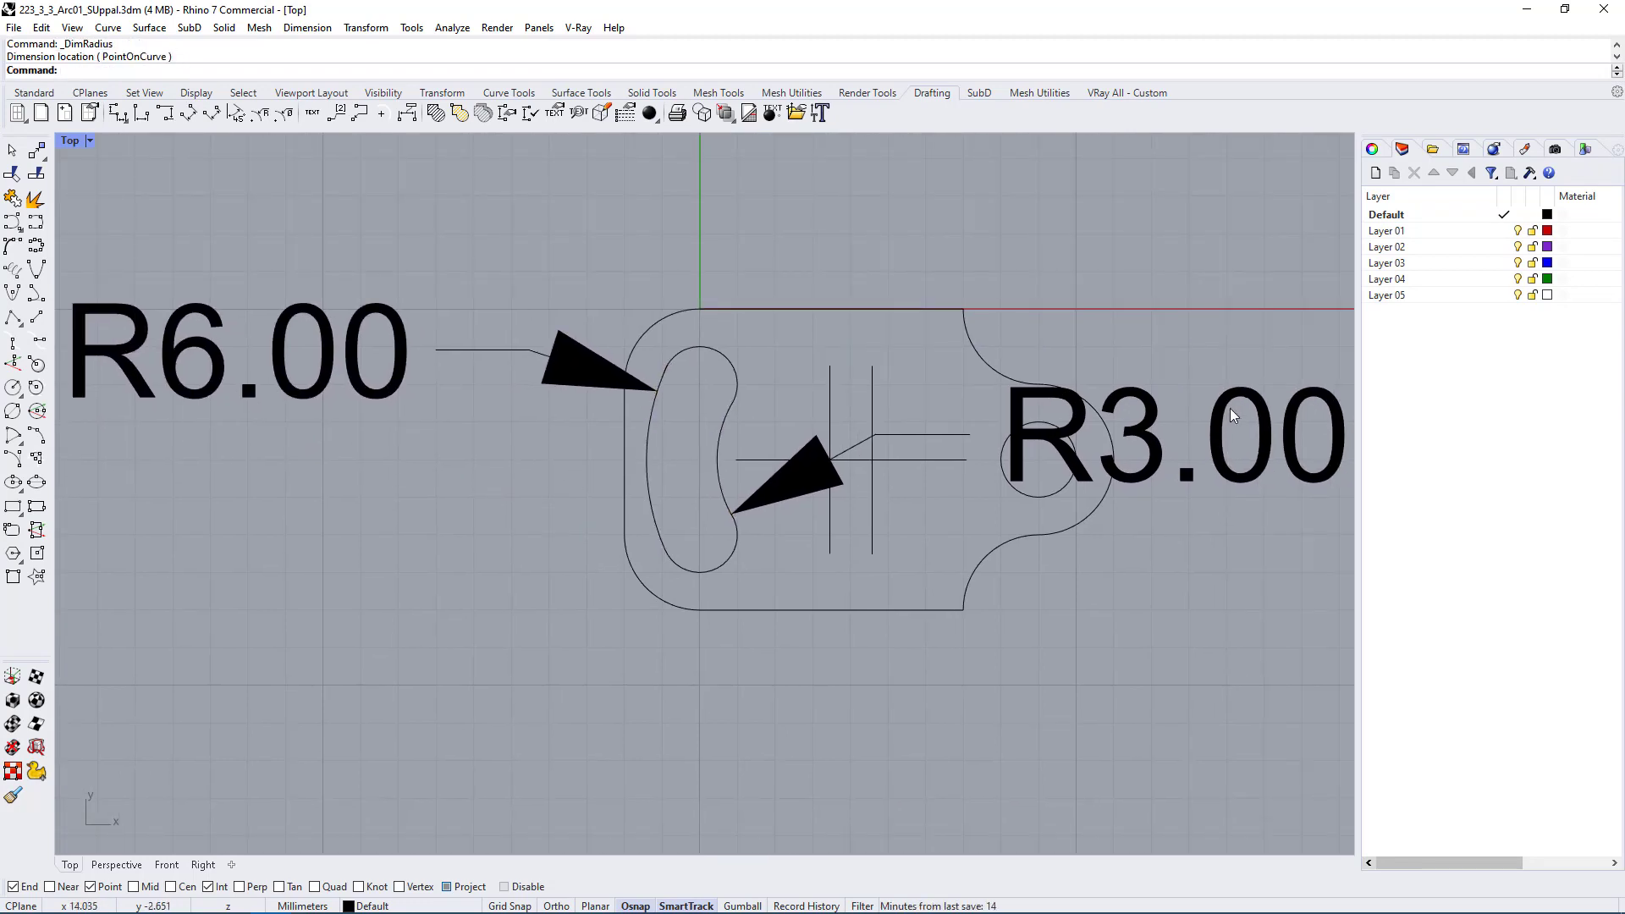
click(1144, 427)
key(Delete)
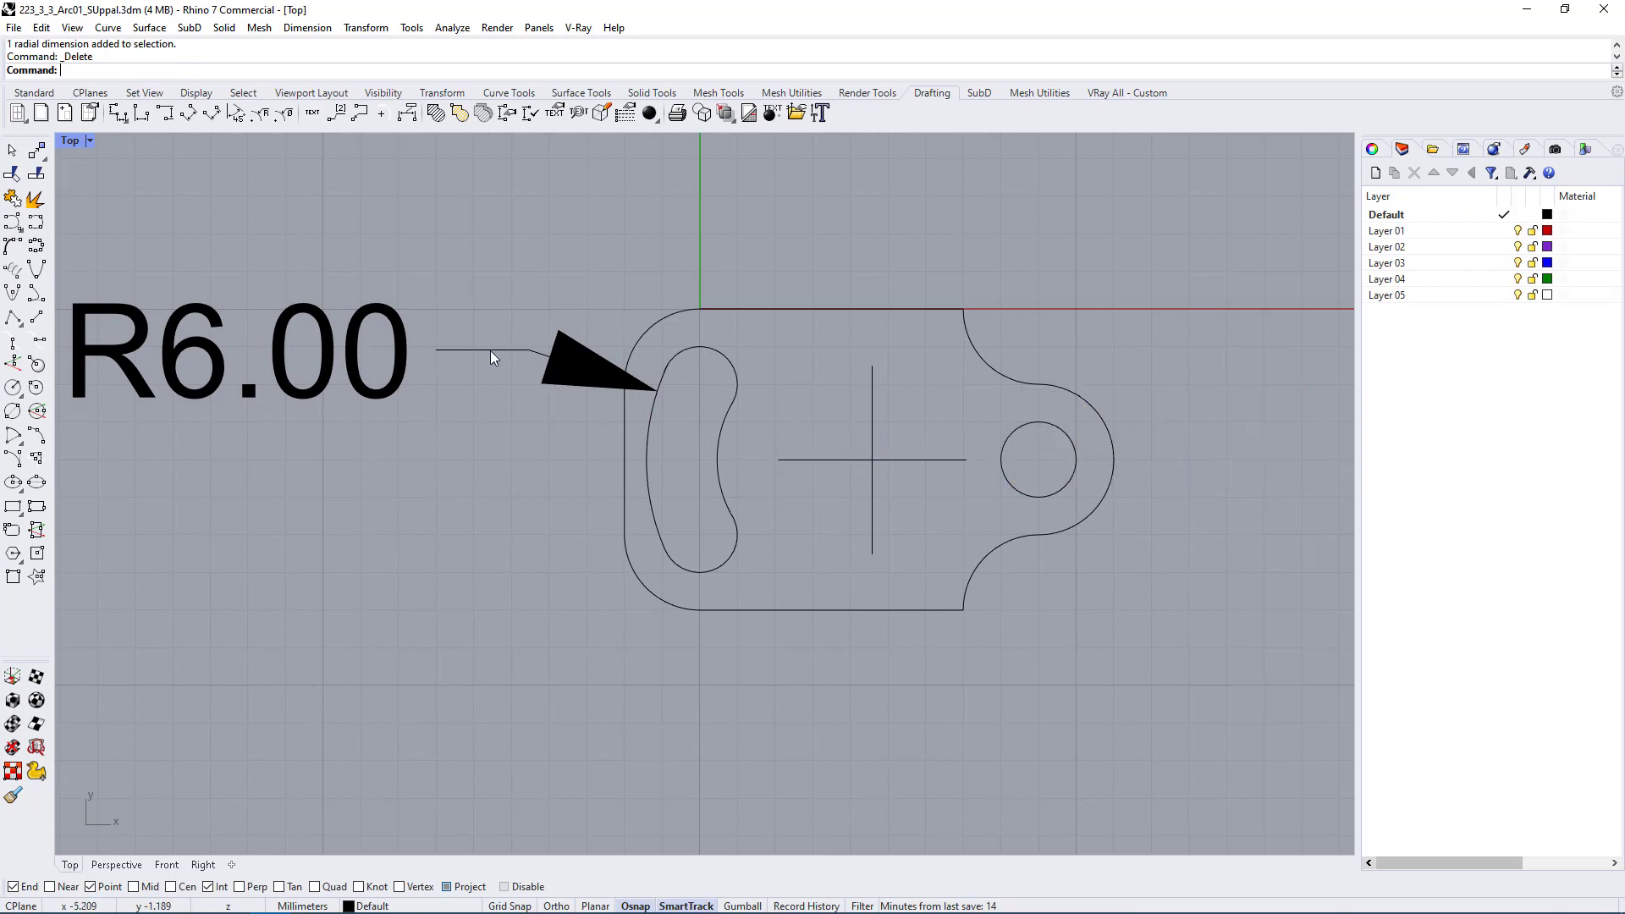
click(347, 338)
key(Delete)
Step: Examine how the slot's long outer arc and upper end arc overlap where they meet
scroll(645, 383, up, 1)
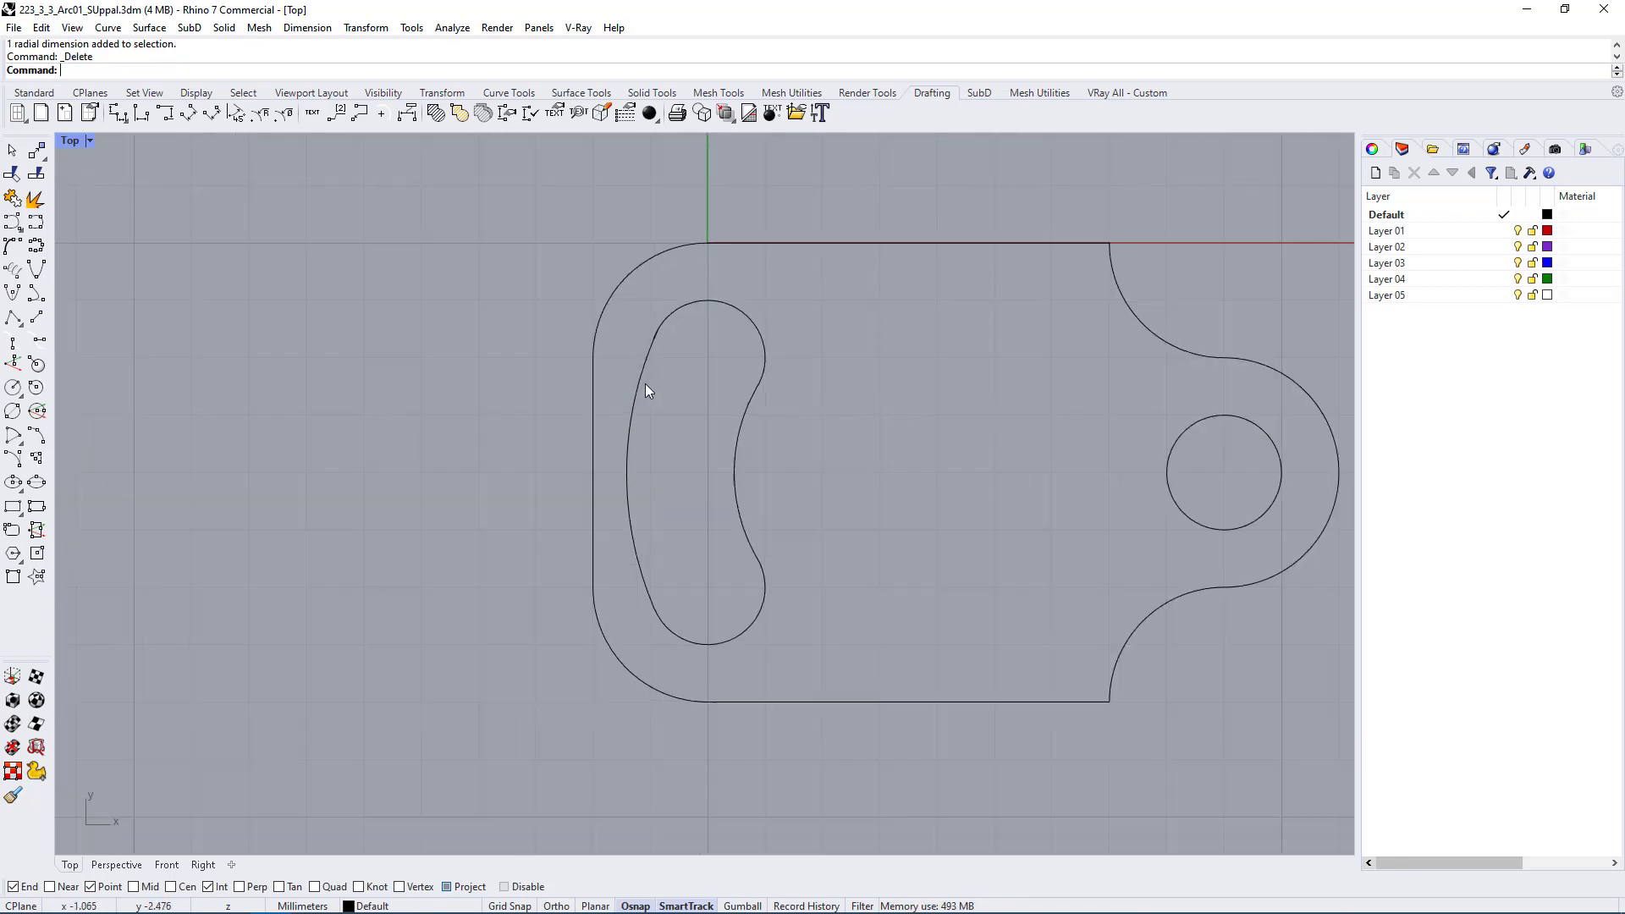
click(664, 310)
scroll(660, 338, up, 6)
scroll(672, 385, up, 4)
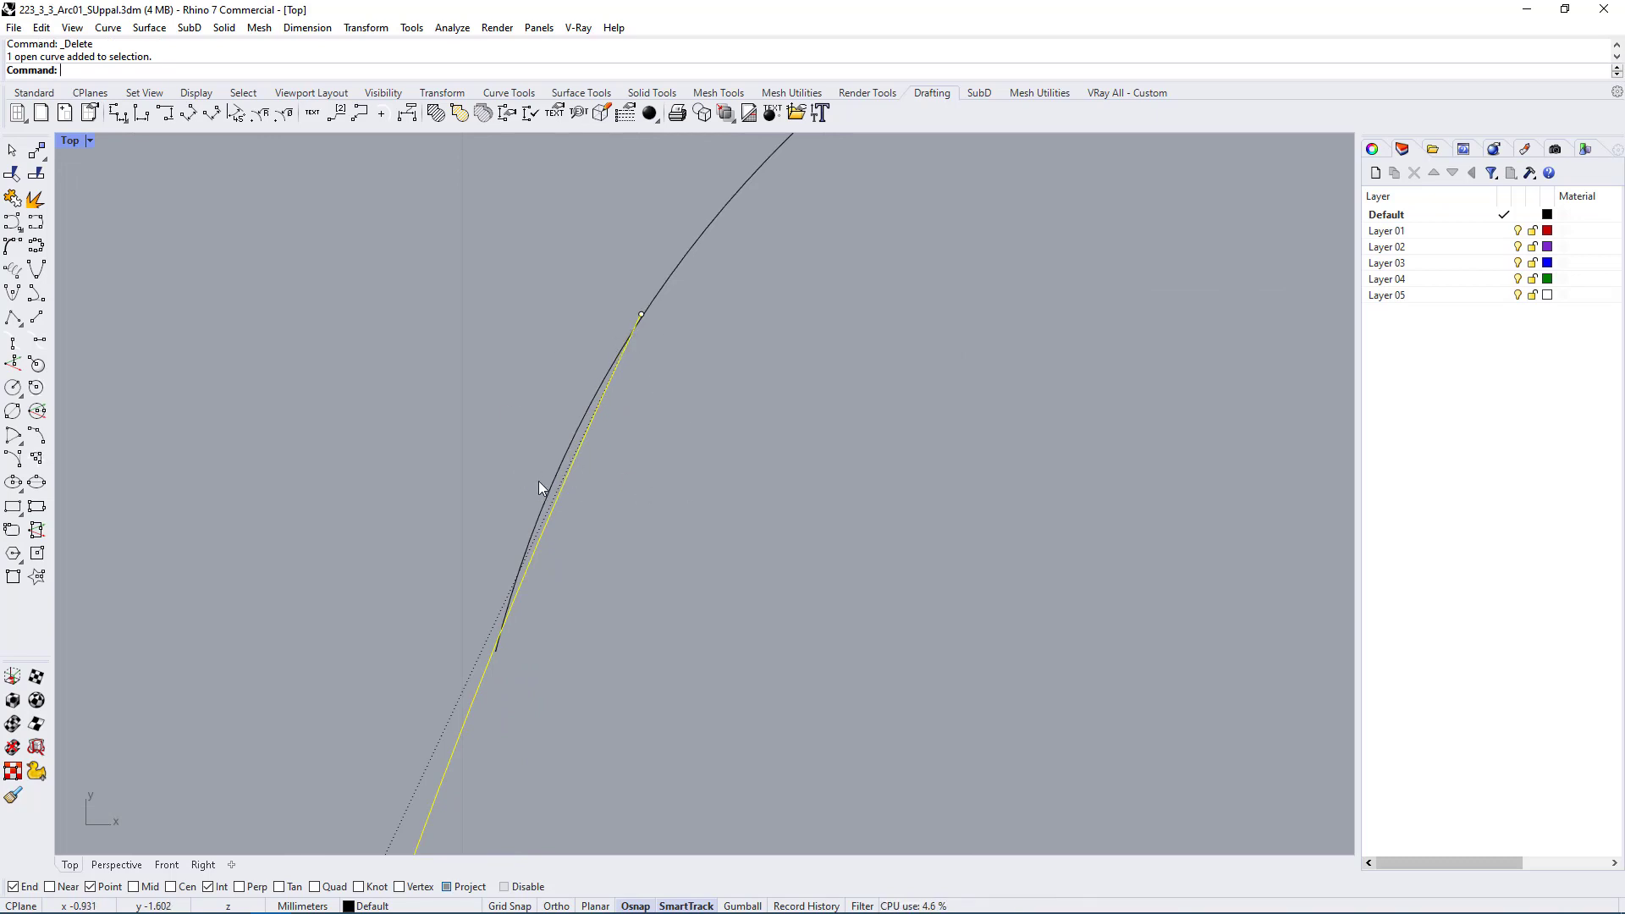
scroll(621, 493, down, 5)
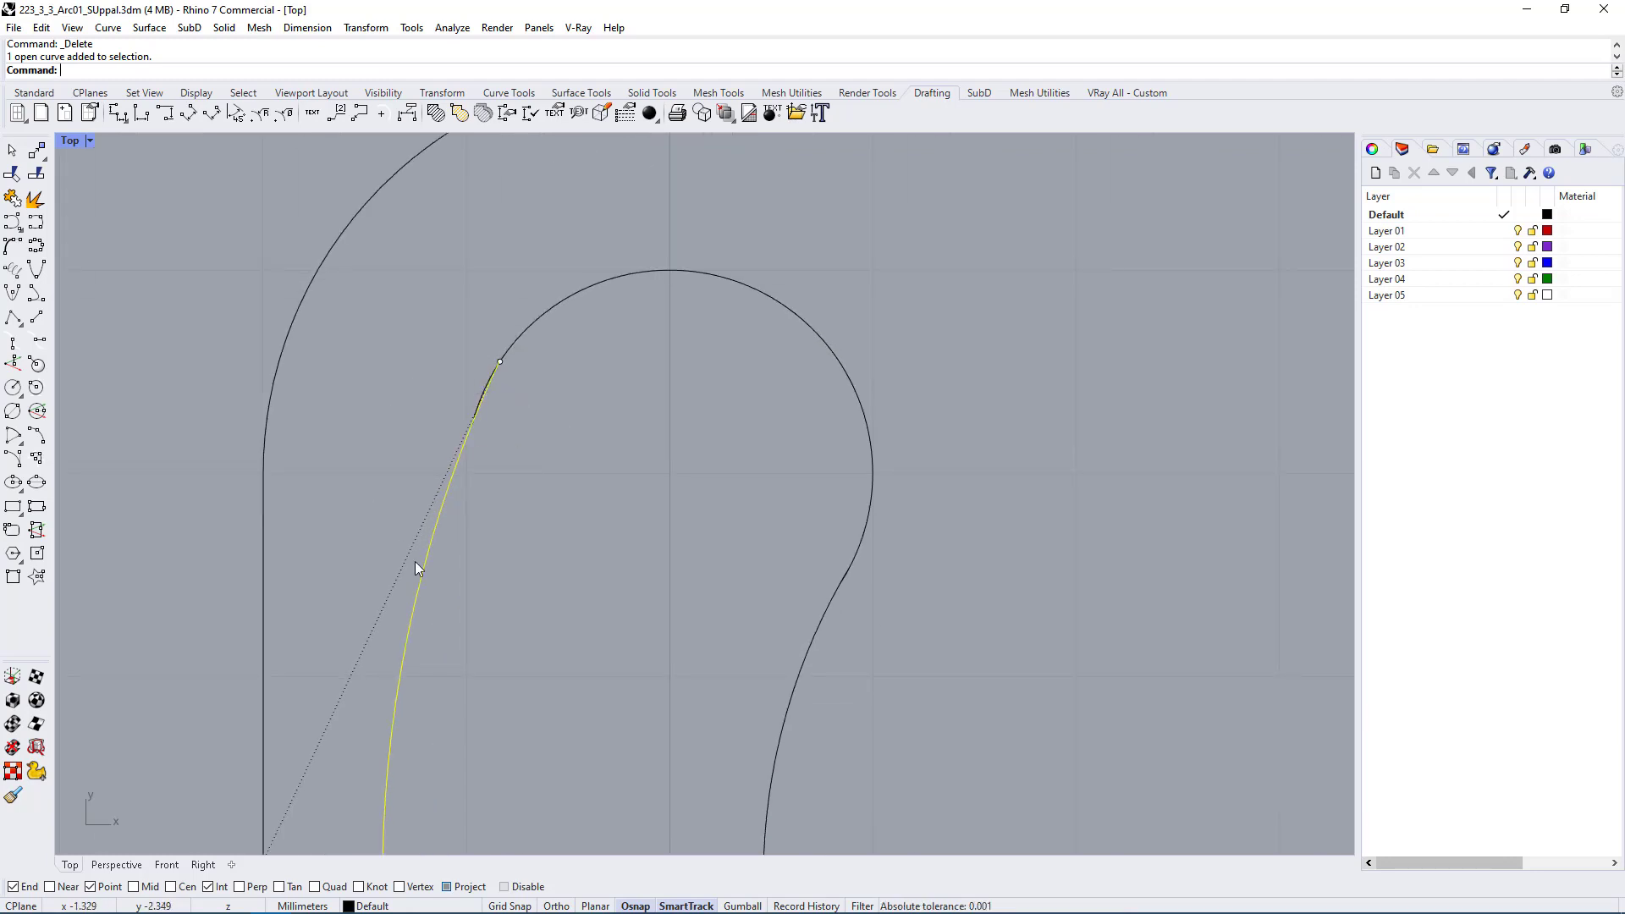
scroll(499, 415, down, 6)
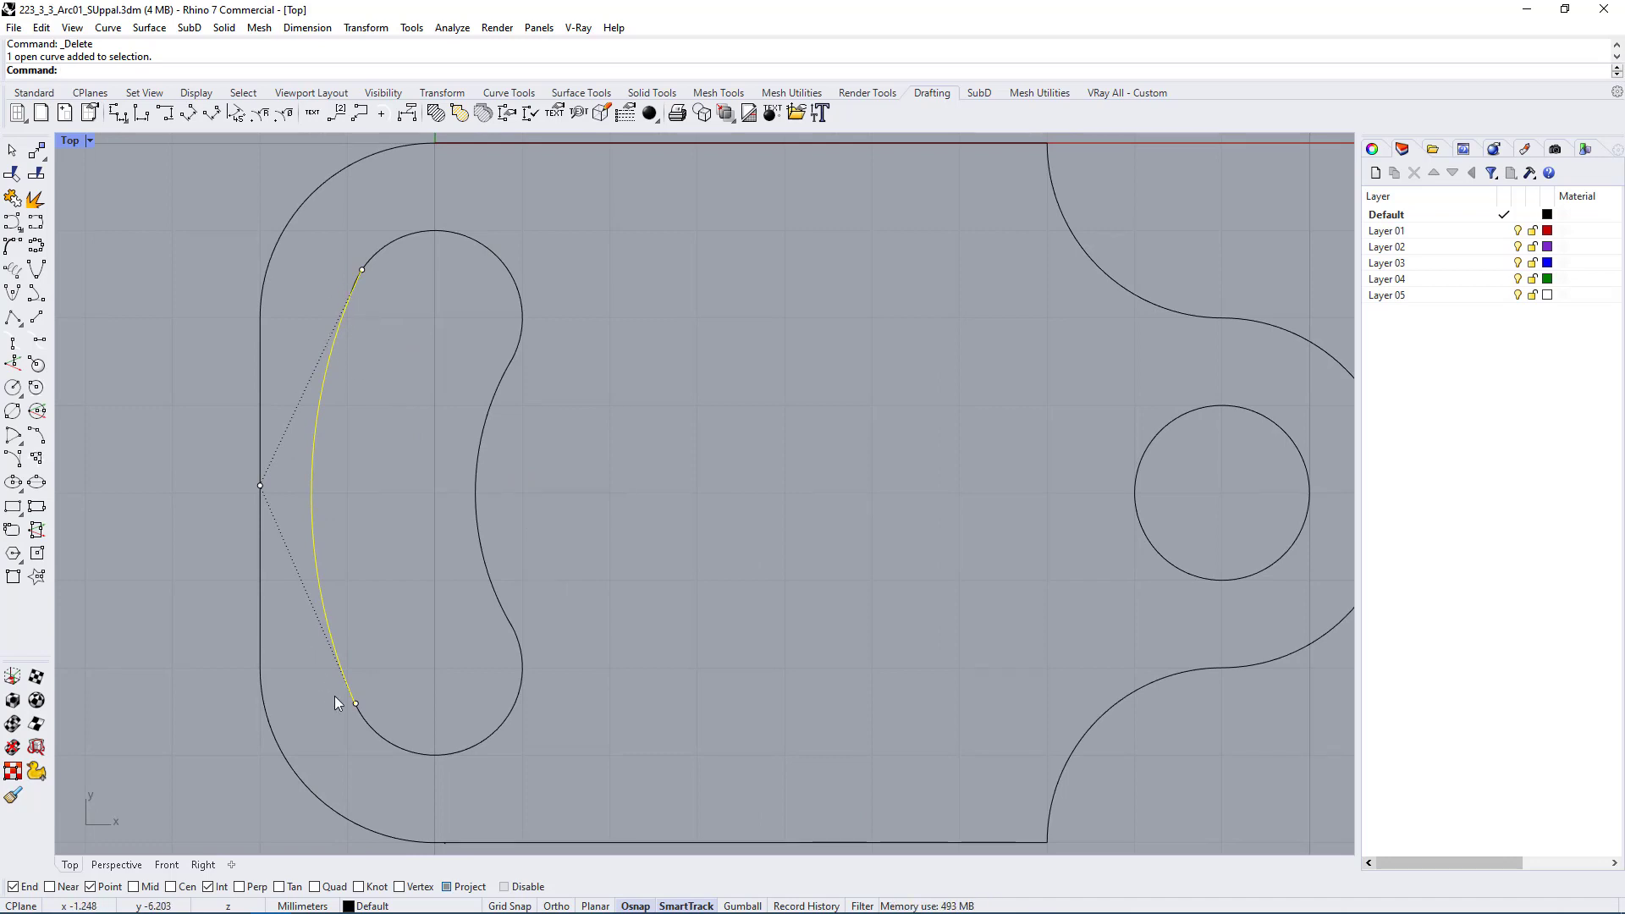
click(394, 246)
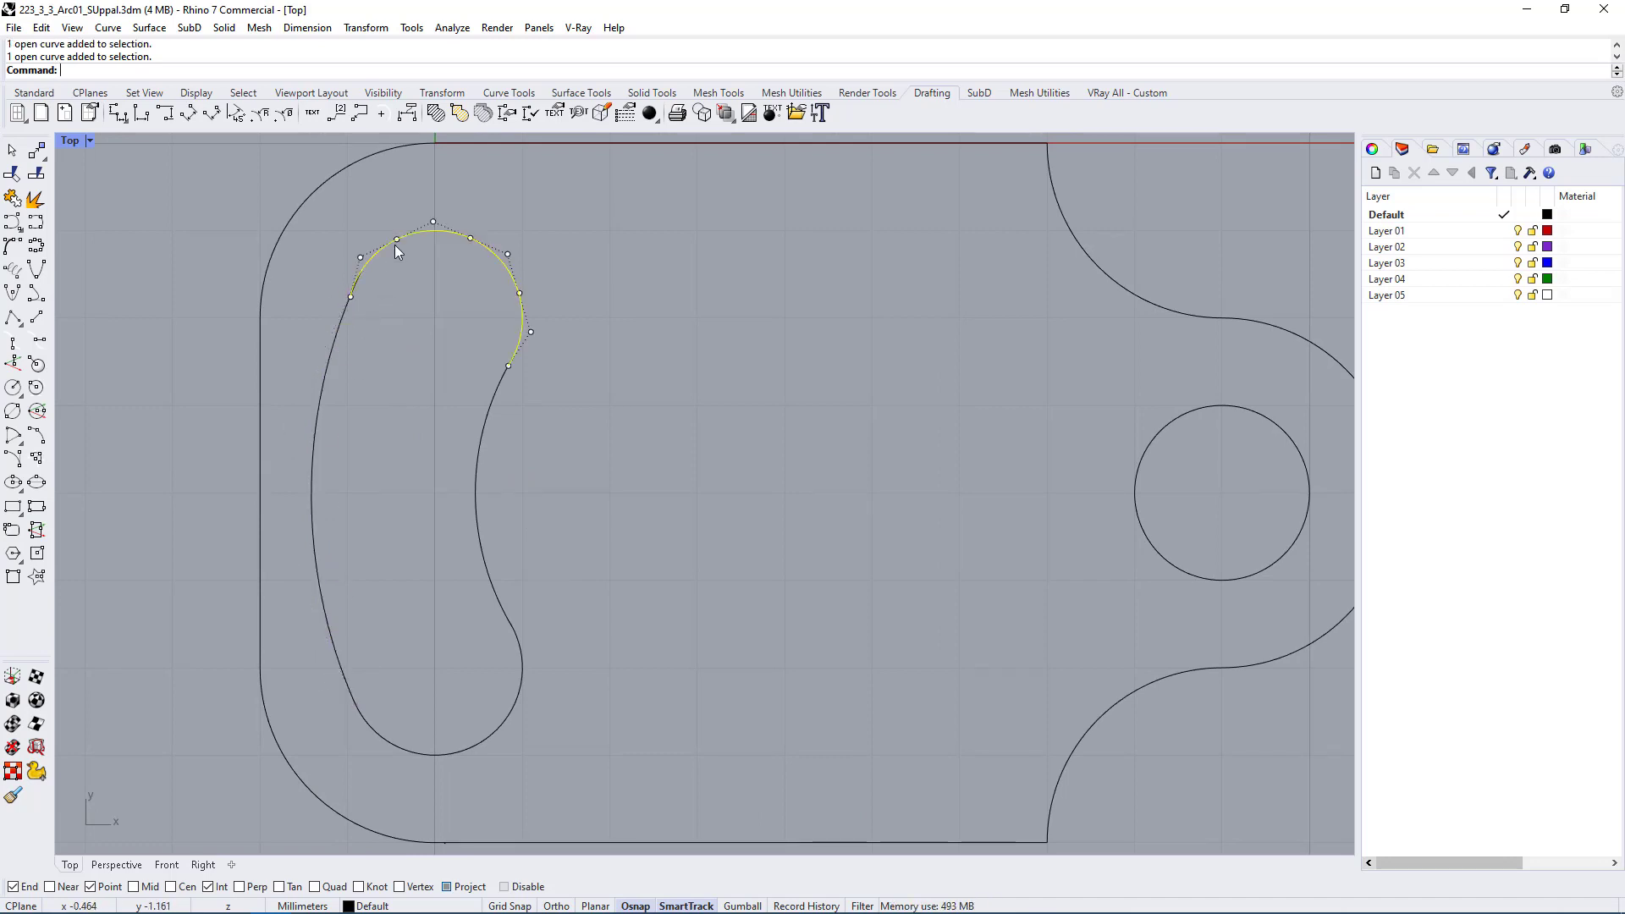
right_drag(377, 318, 416, 355)
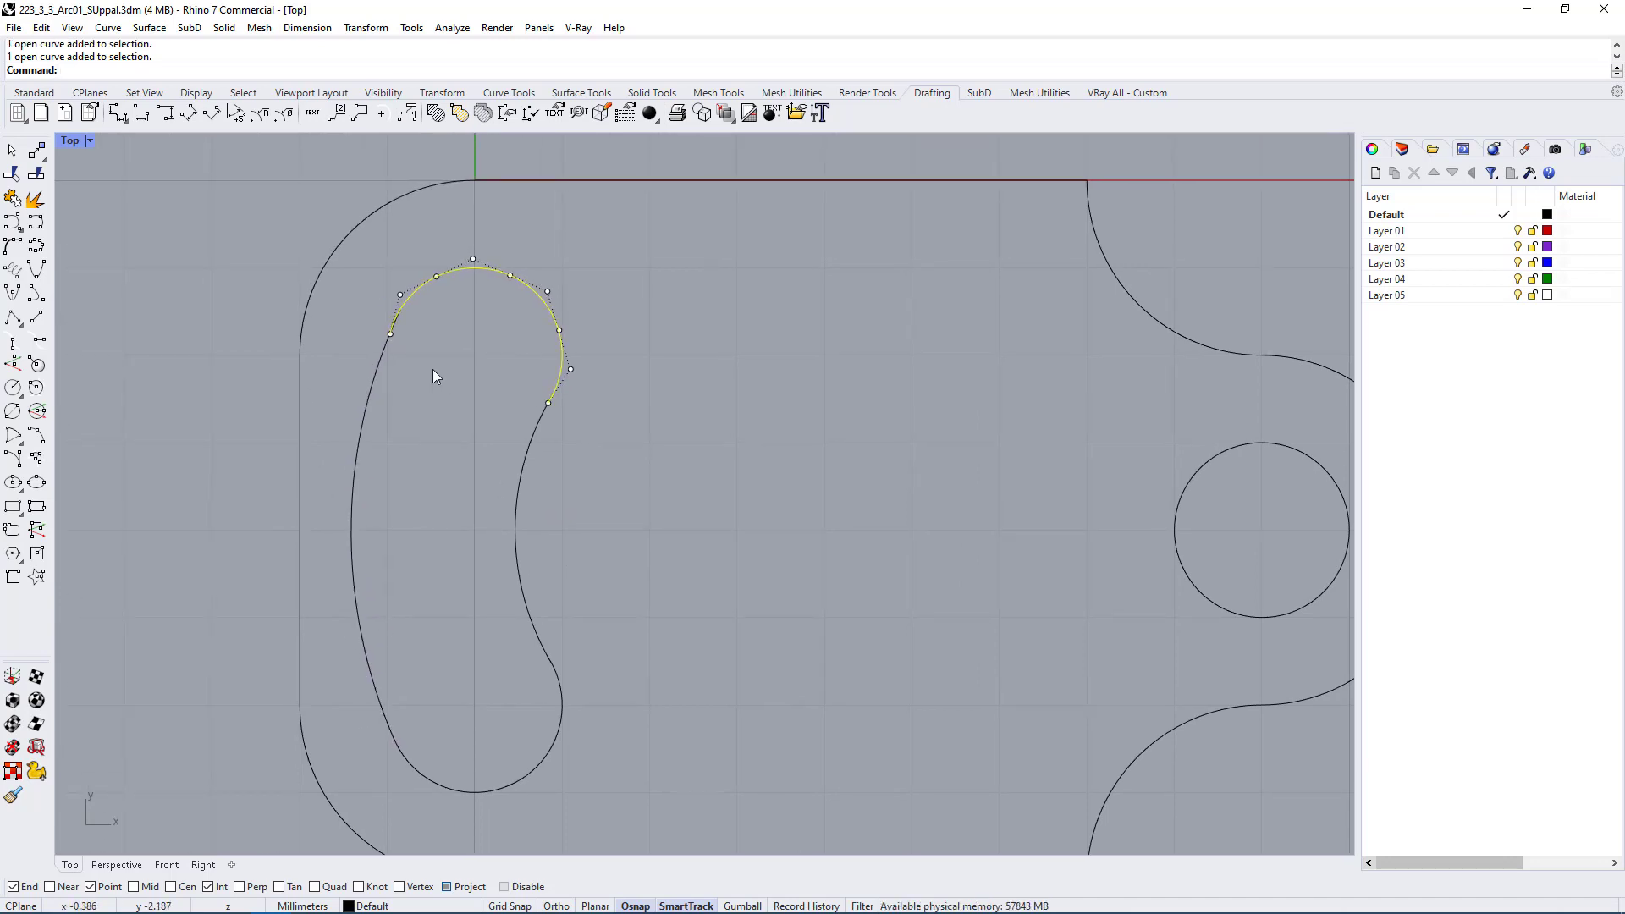
scroll(419, 322, up, 8)
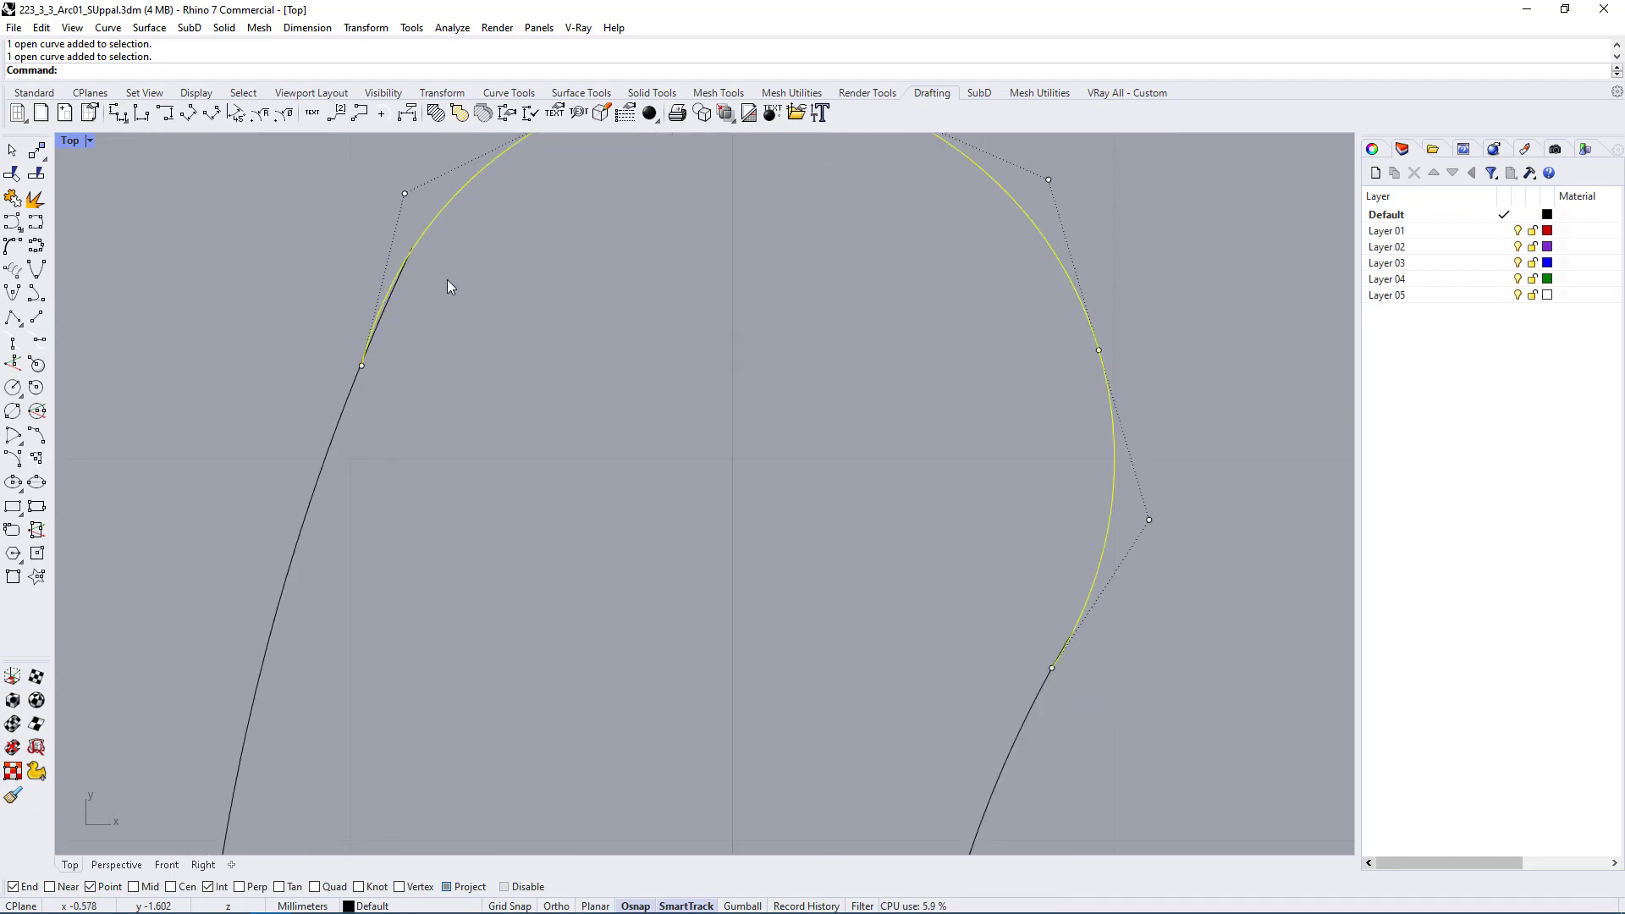
scroll(398, 267, up, 4)
click(403, 317)
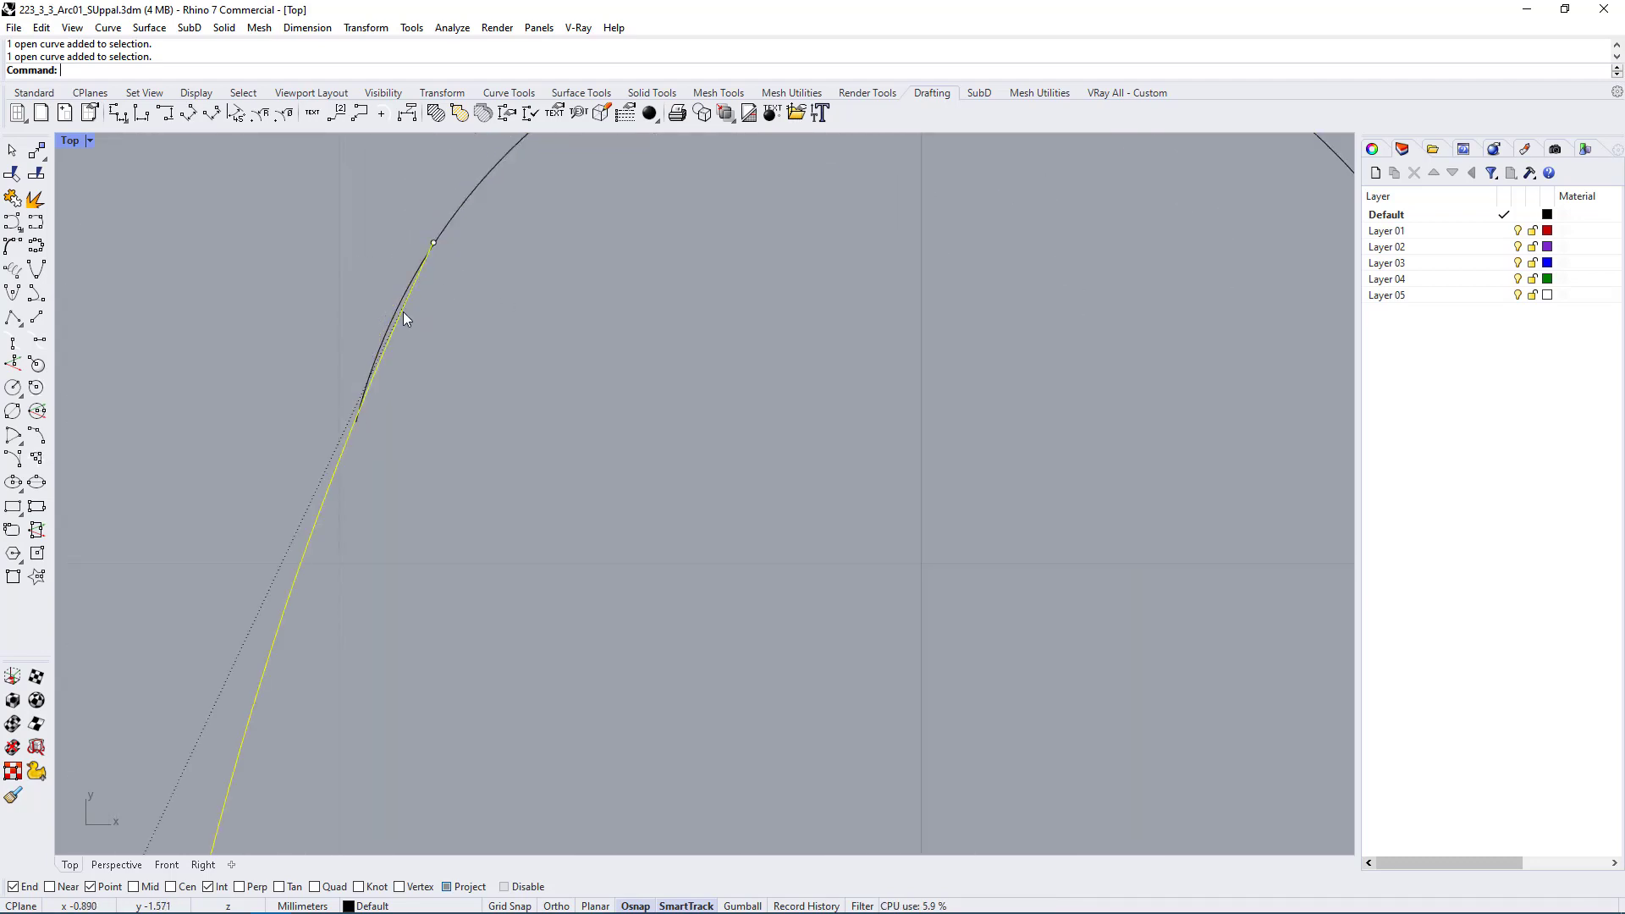
key(Escape)
scroll(415, 389, down, 8)
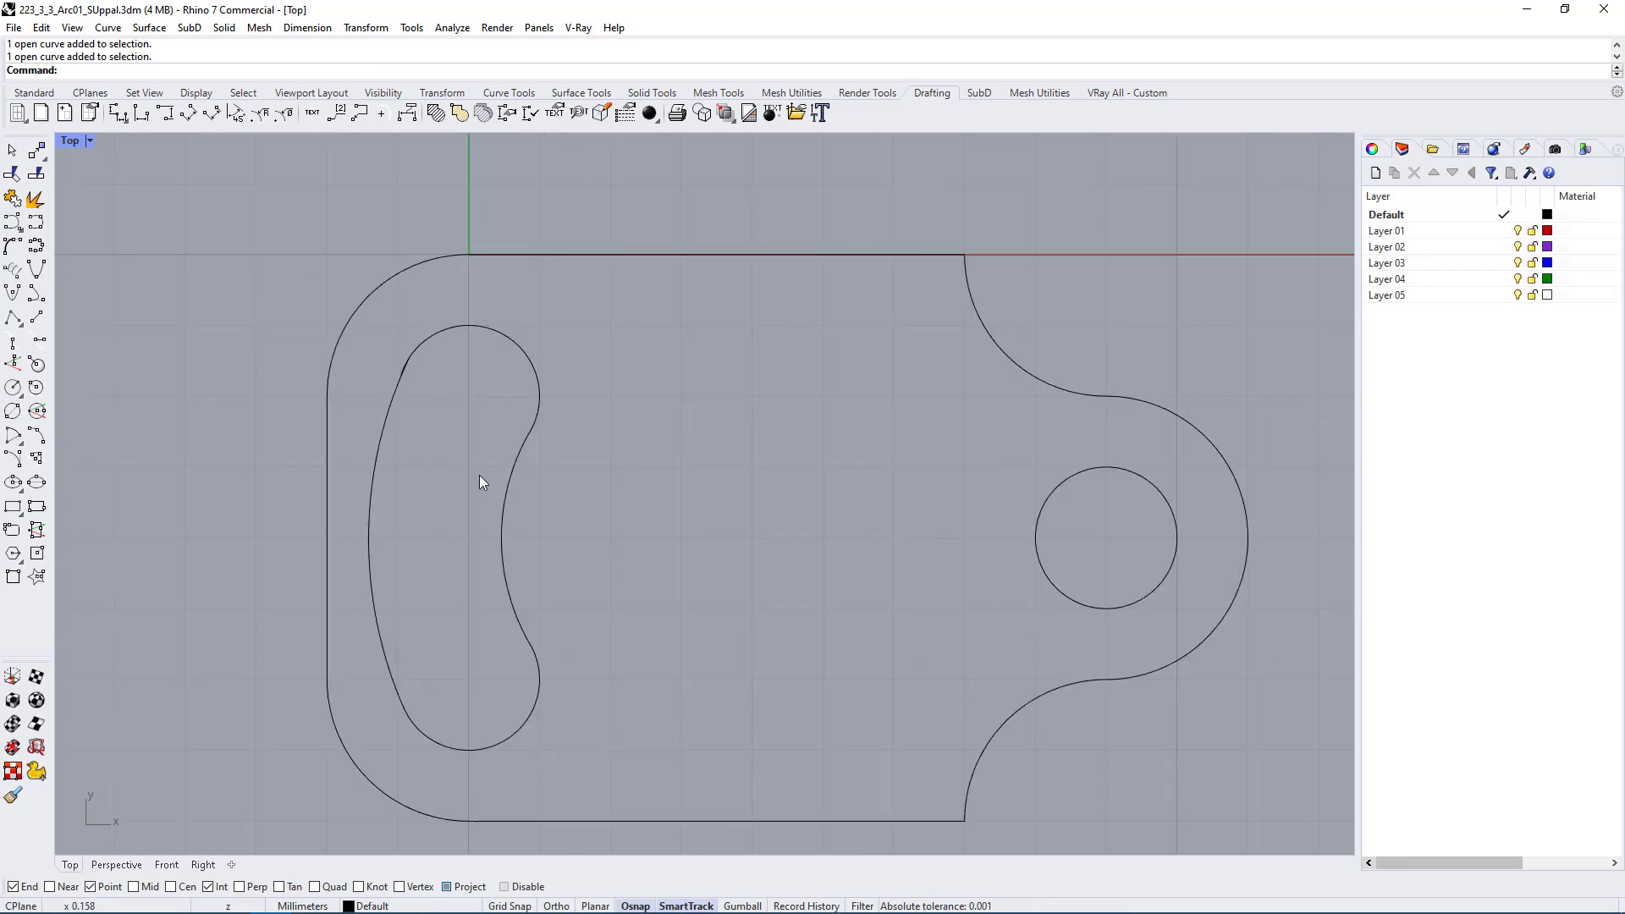
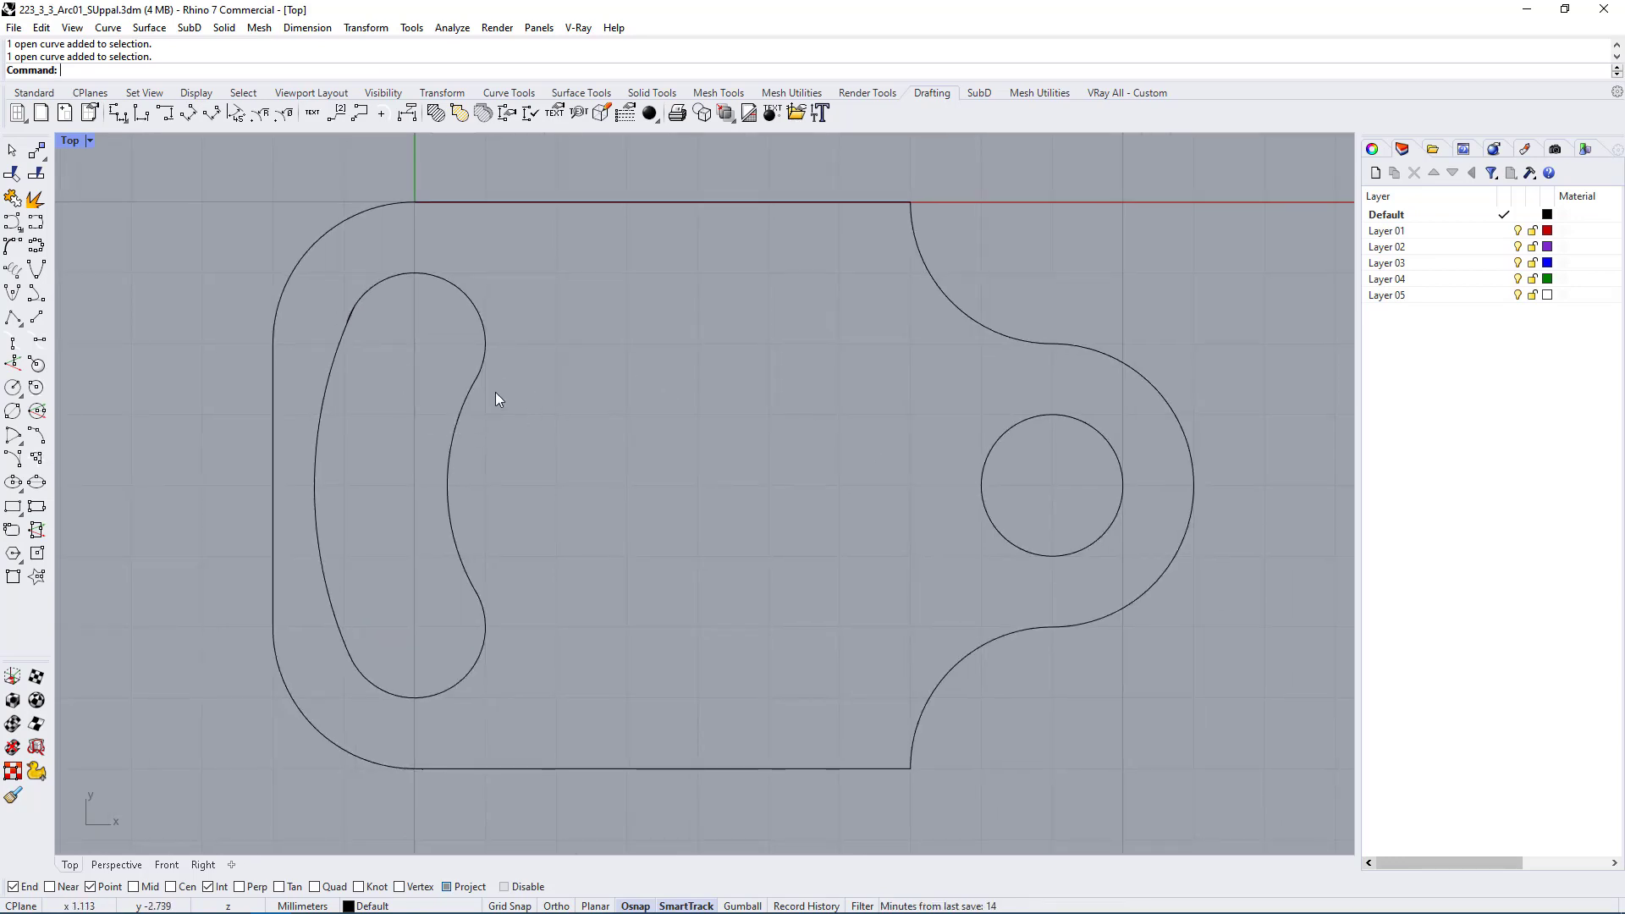
Step: Show the hidden circles at the two ends of the slot
right_drag(497, 395, 467, 497)
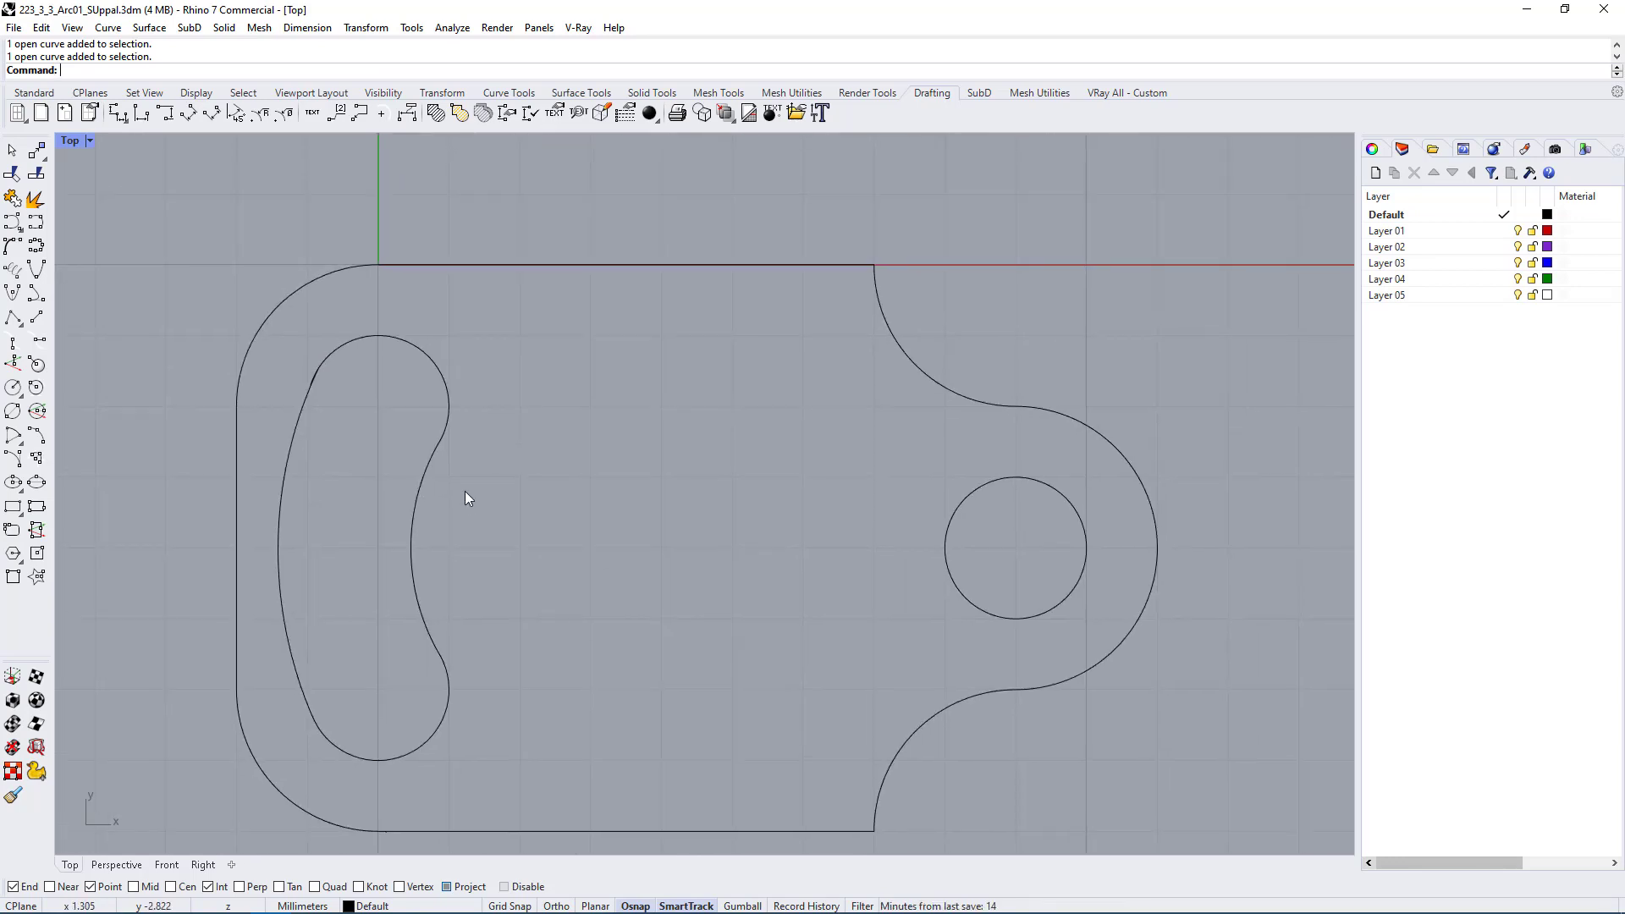
click(35, 93)
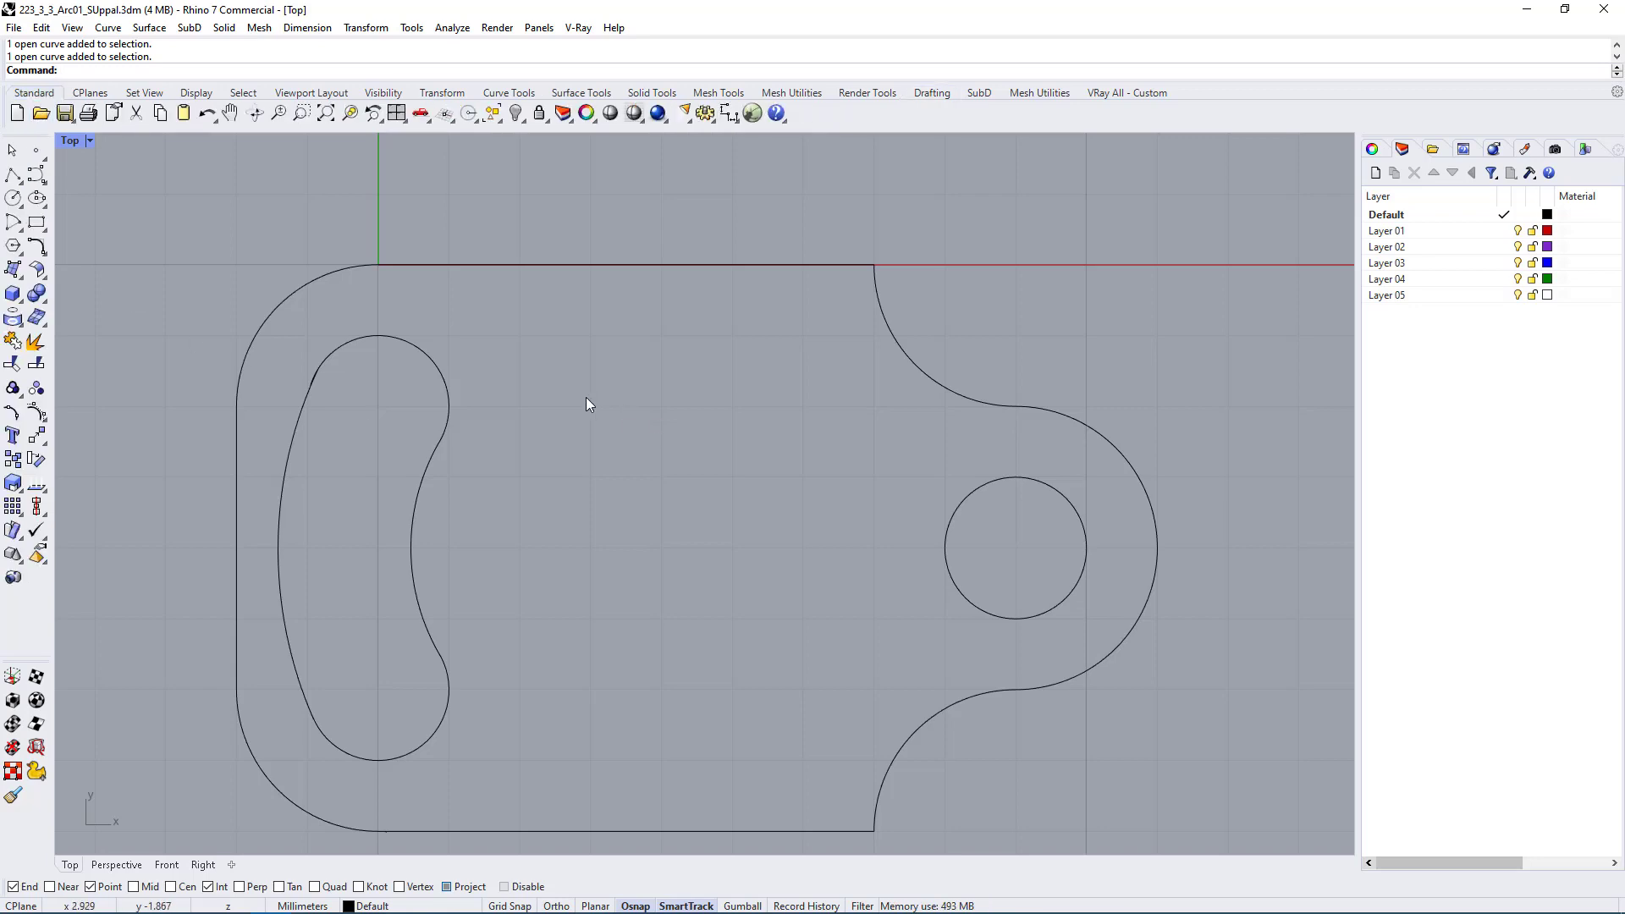
right_drag(555, 415, 602, 435)
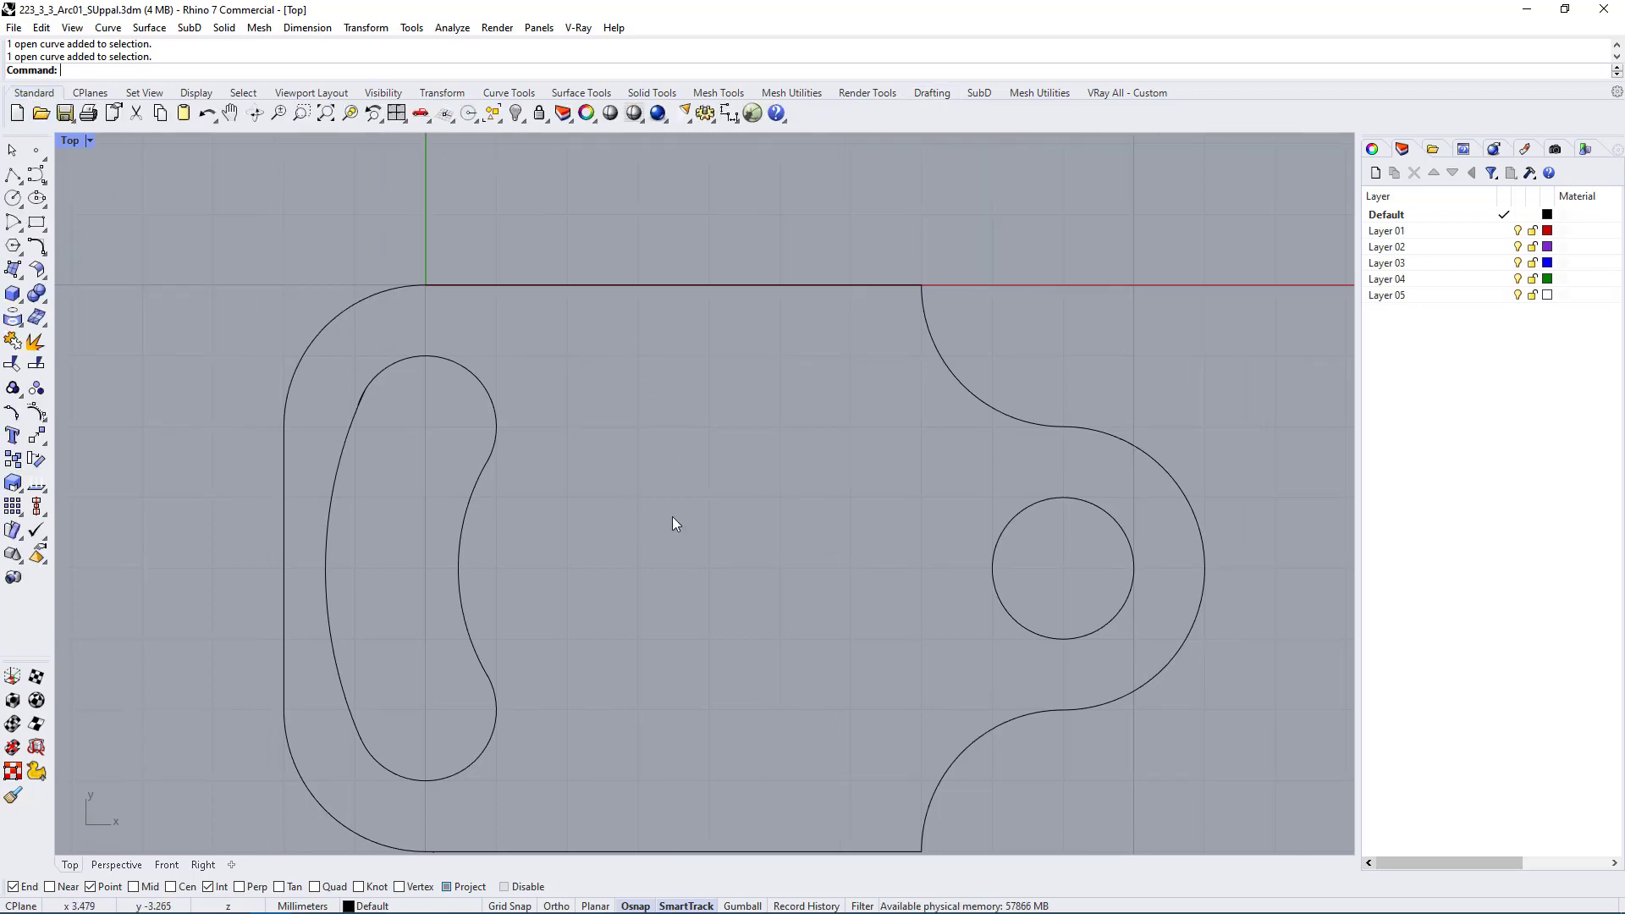
text(how)
key(Return)
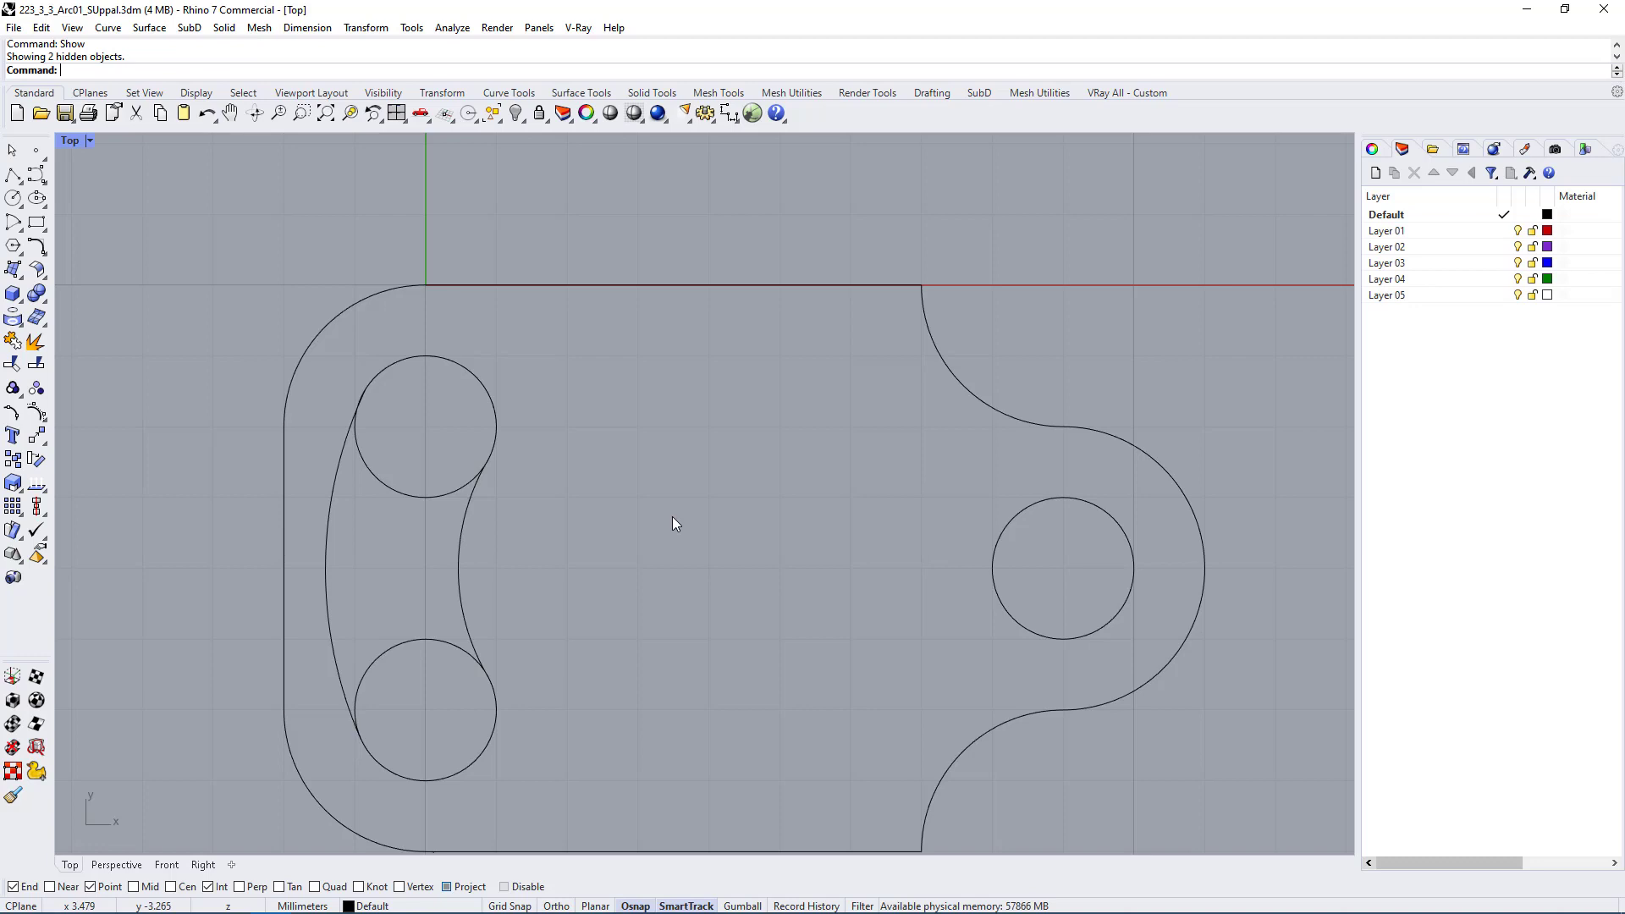
Step: Delete the two open end arcs that overlap the full circles at the slot's ends
drag(401, 694, 401, 705)
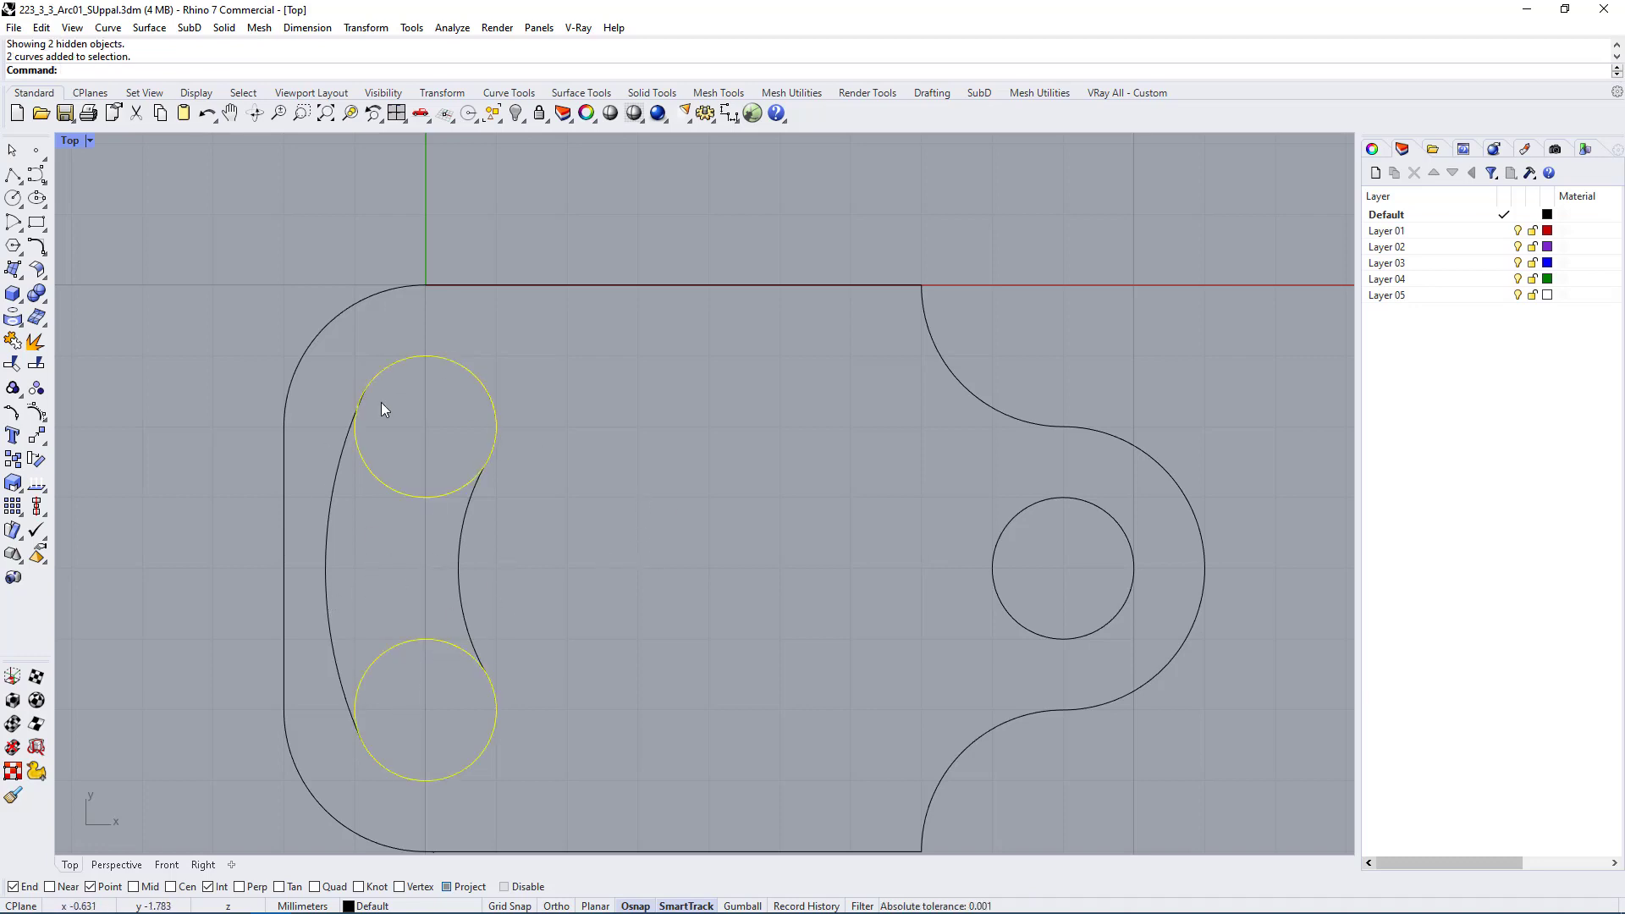
click(429, 430)
click(426, 497)
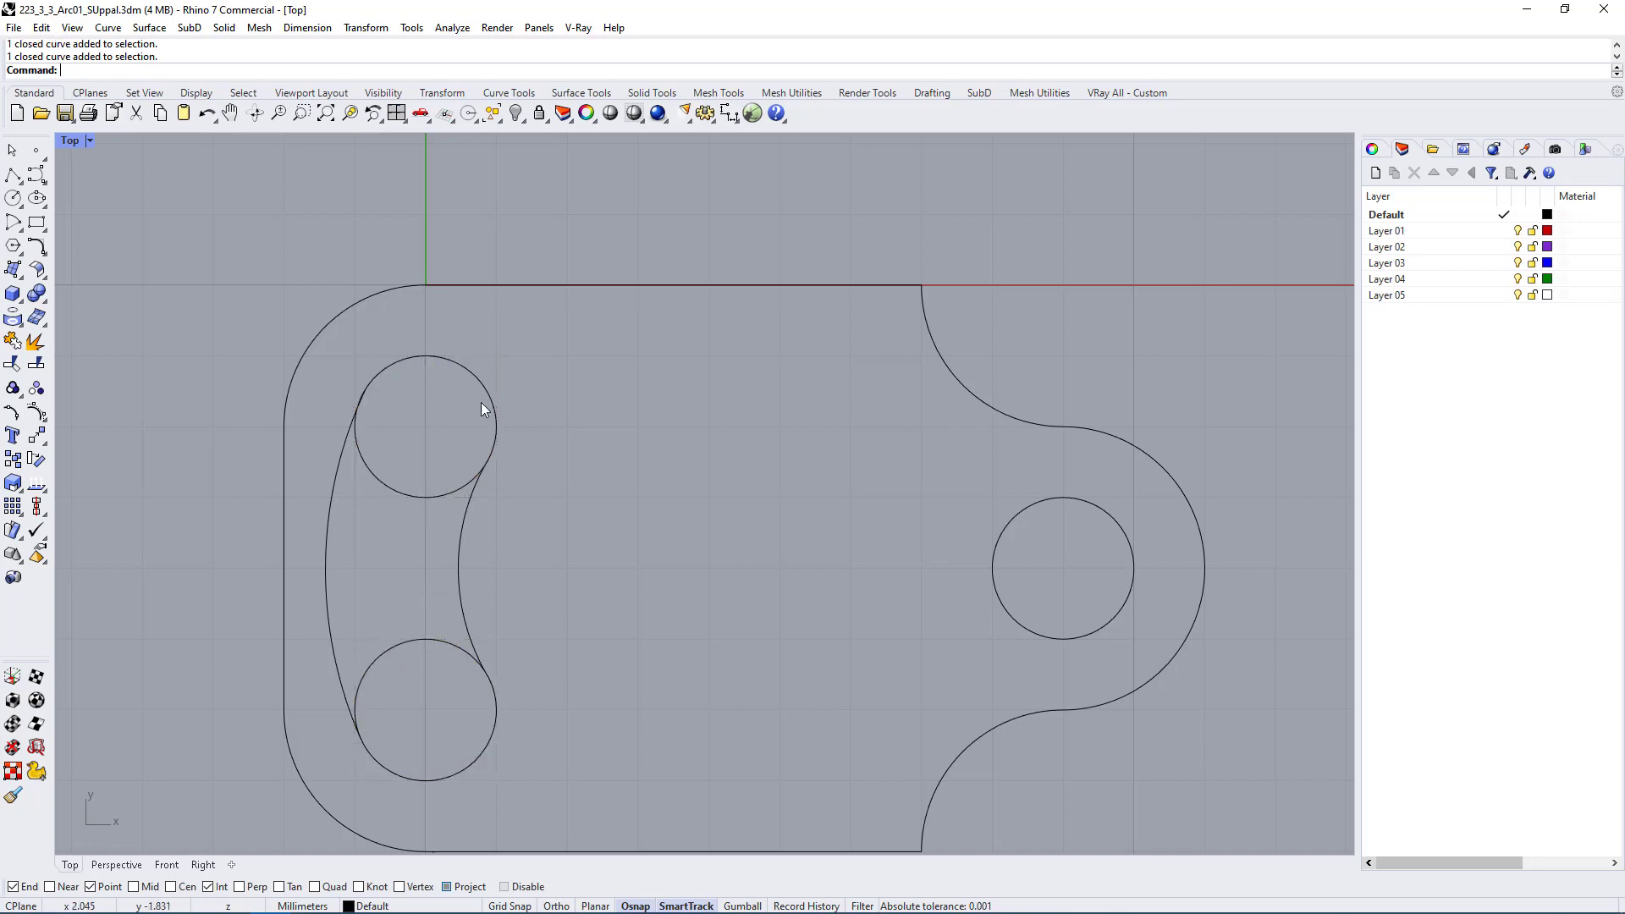
click(484, 378)
click(542, 440)
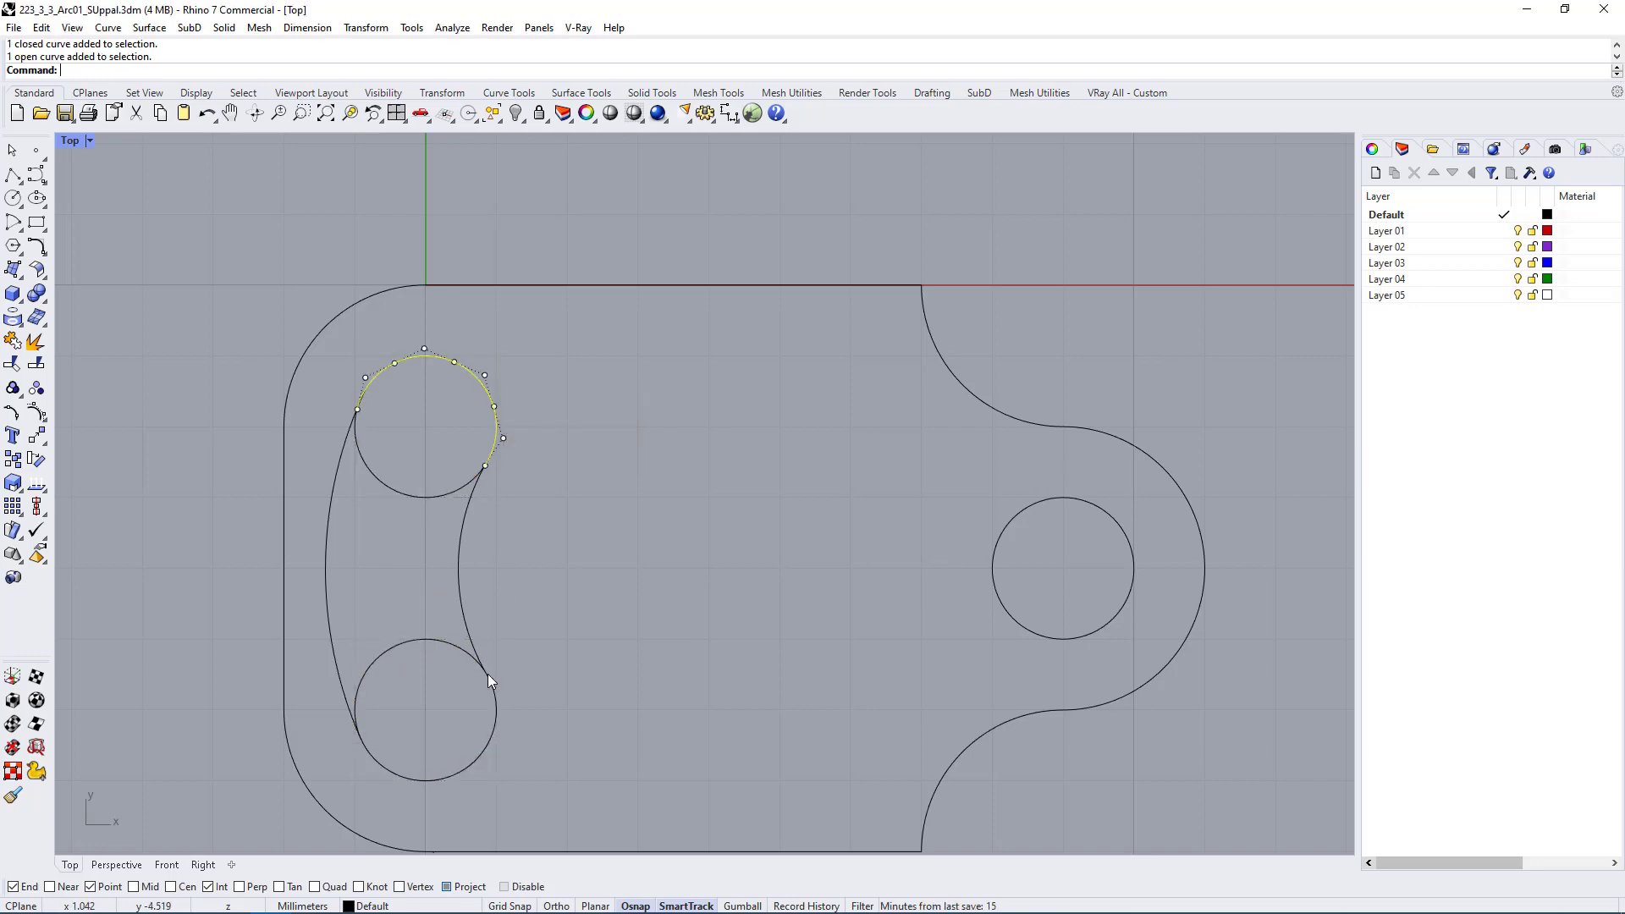
click(494, 743)
click(561, 802)
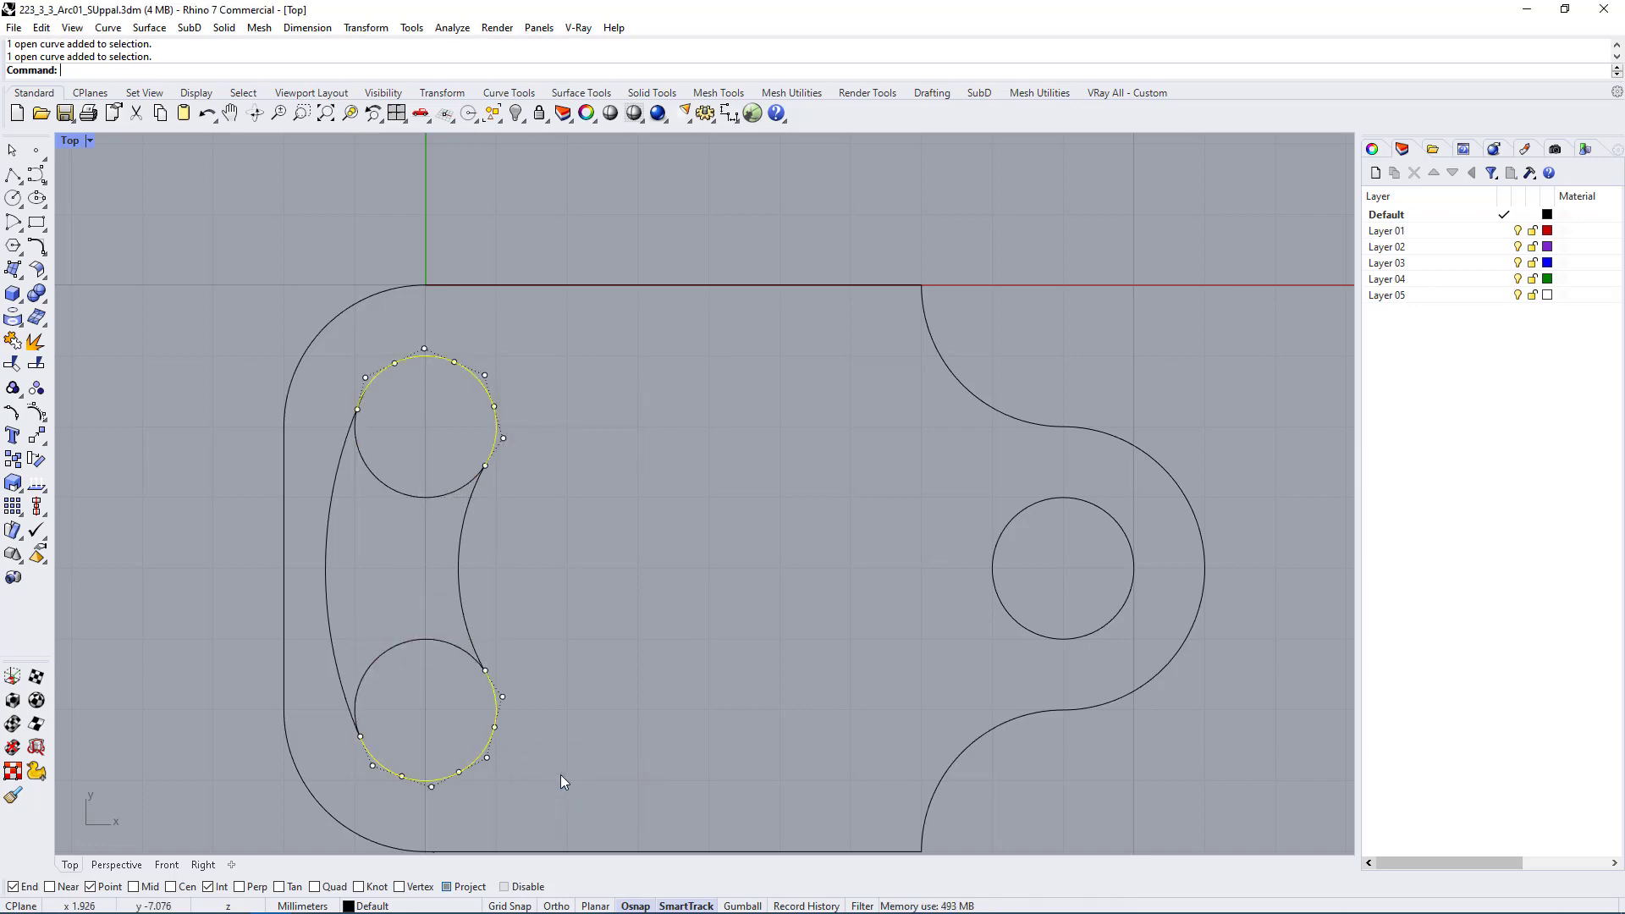
key(Delete)
Step: Turn on control points for the two slot circles and clear the selection
drag(417, 454, 400, 713)
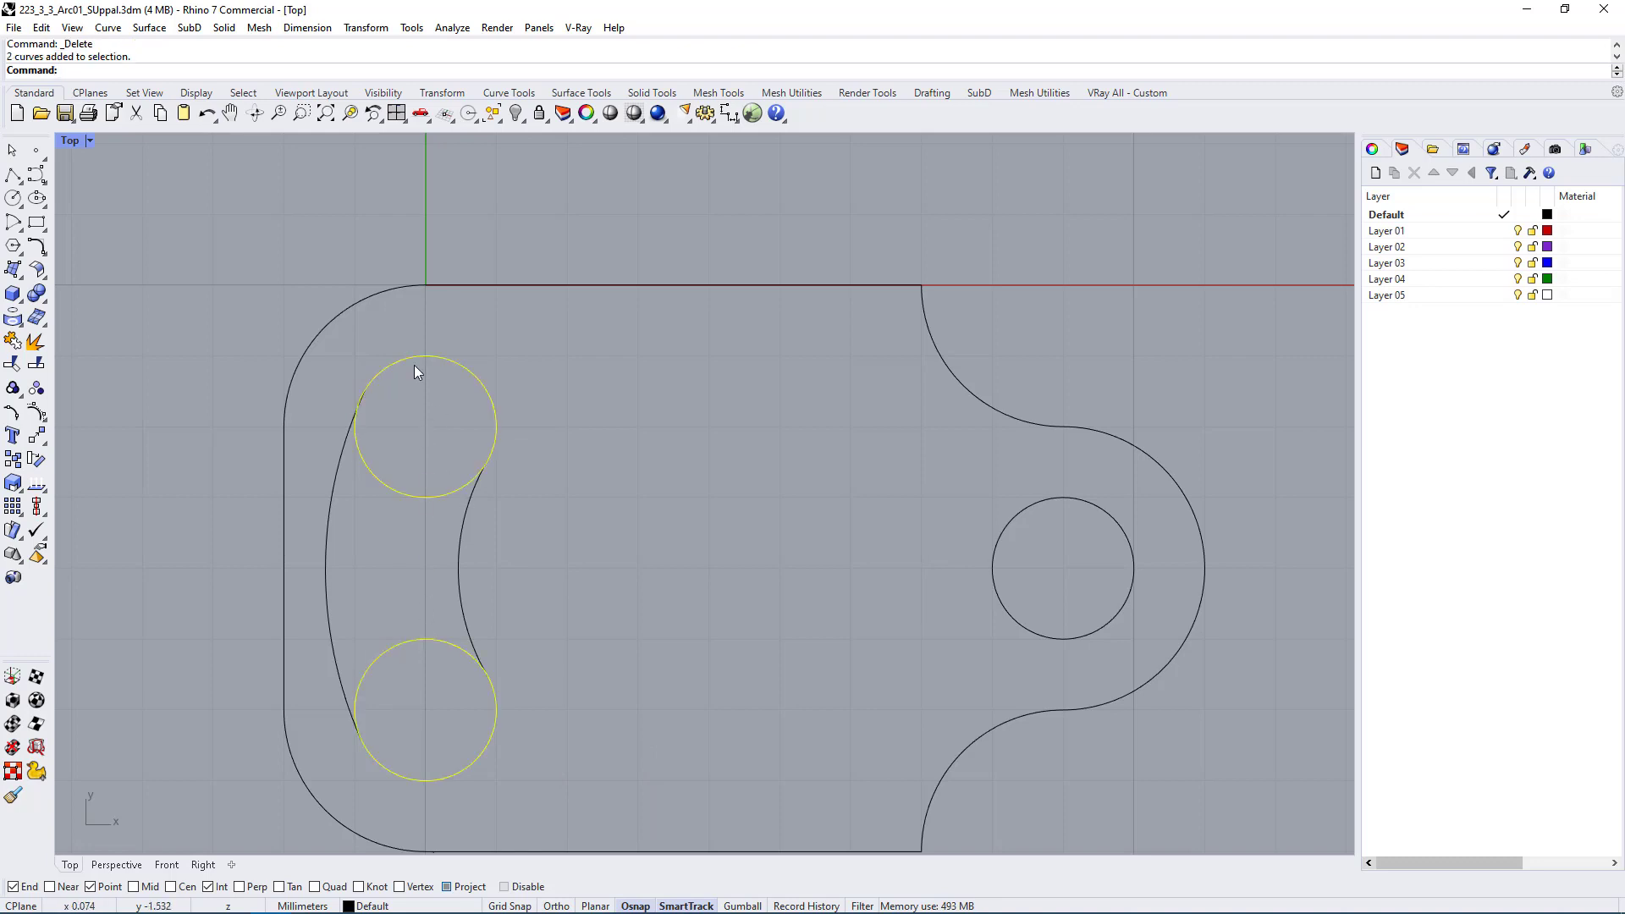
click(35, 412)
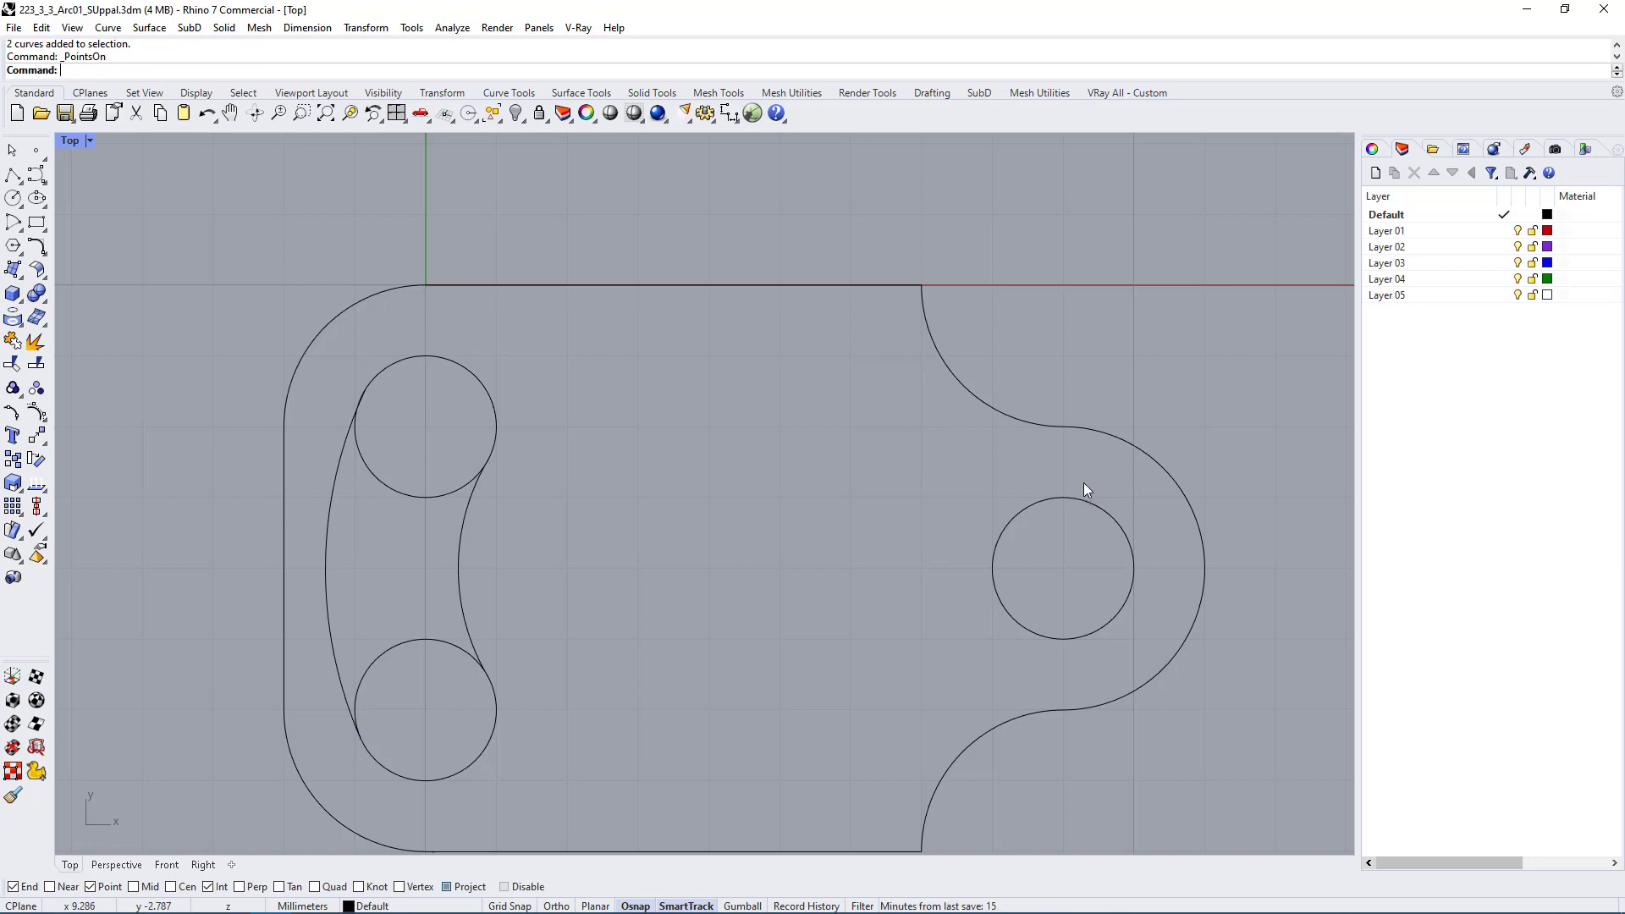
drag(993, 581, 993, 582)
drag(546, 343, 452, 411)
click(710, 565)
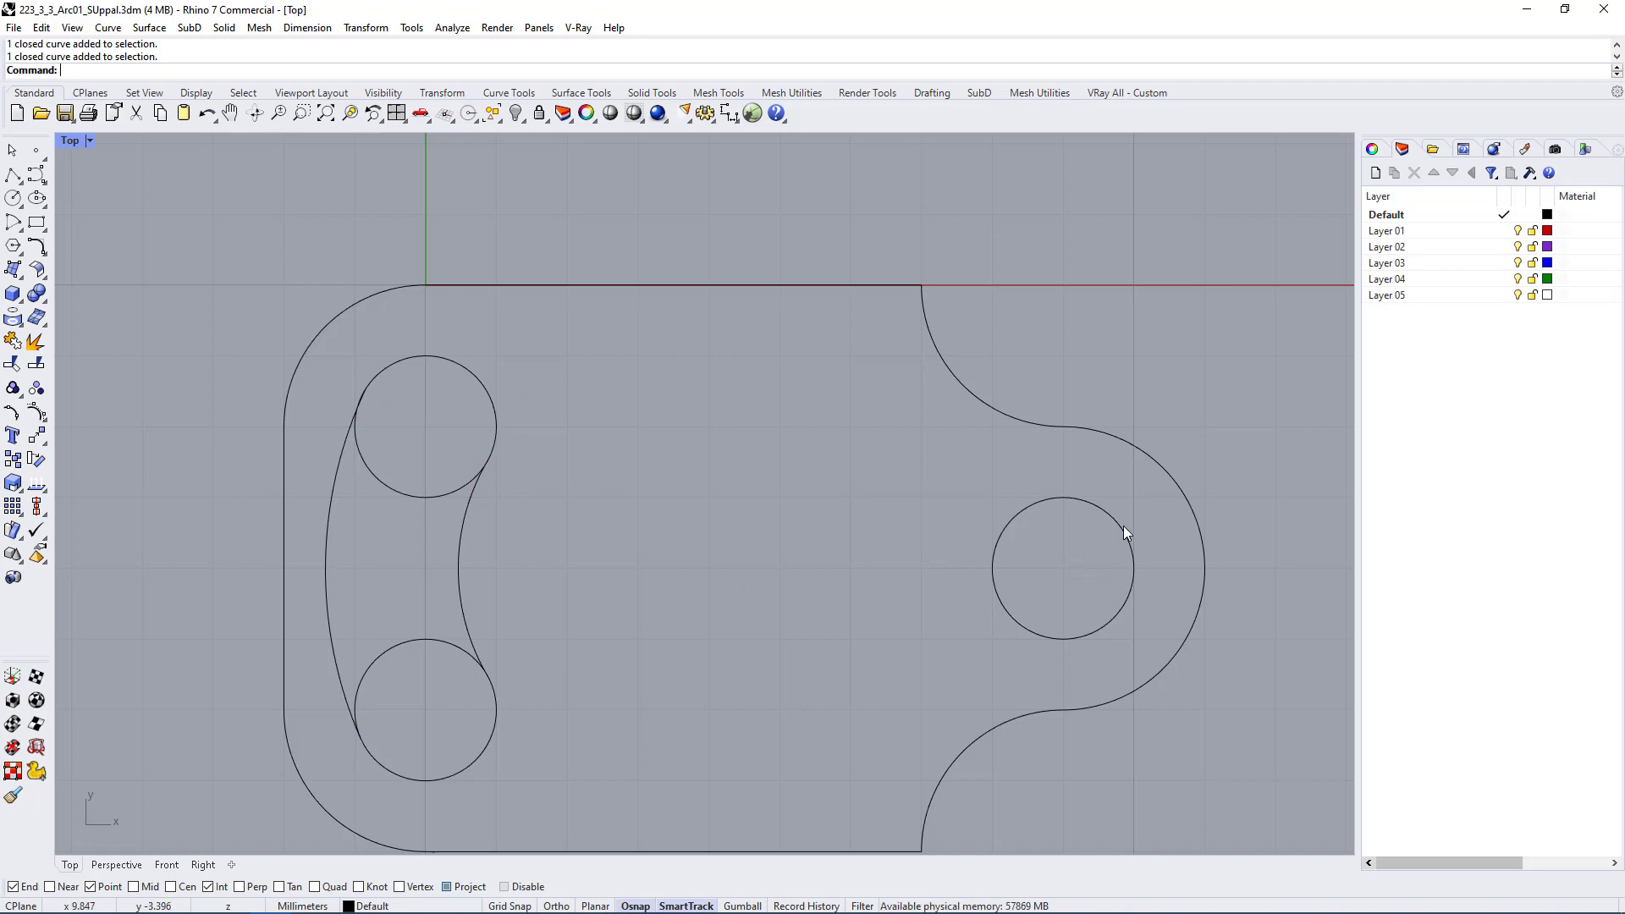
Step: Draw a single line about 6.3 mm long, starting tangent to the upper slot circle and sloping down towards the plate's middle
click(109, 28)
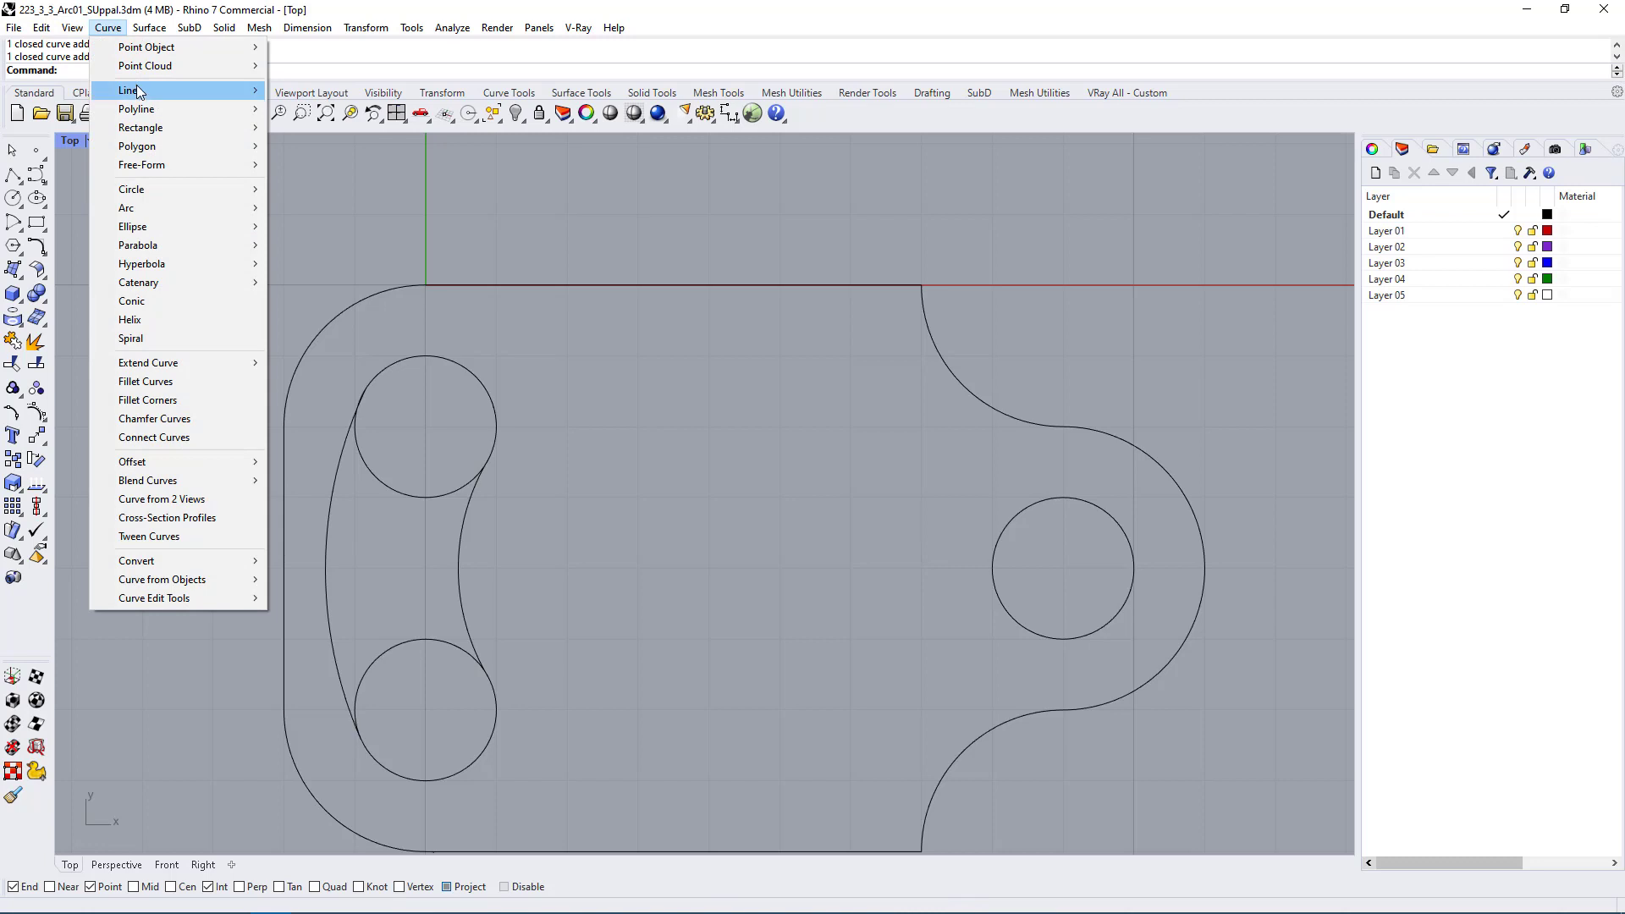
mouse_move(136, 90)
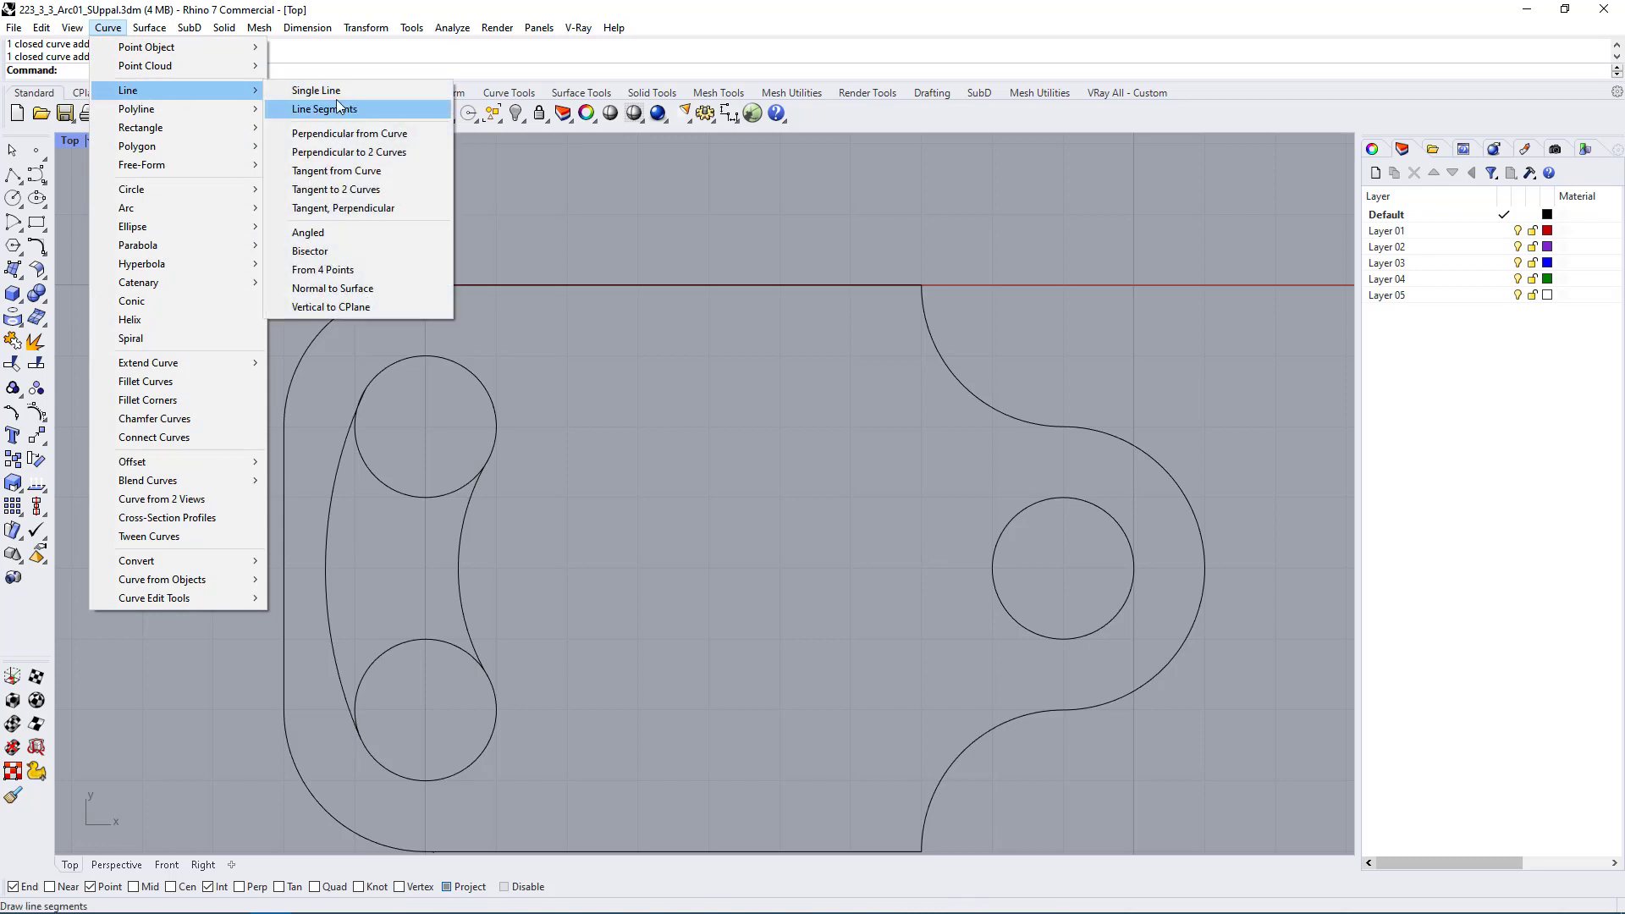
click(361, 91)
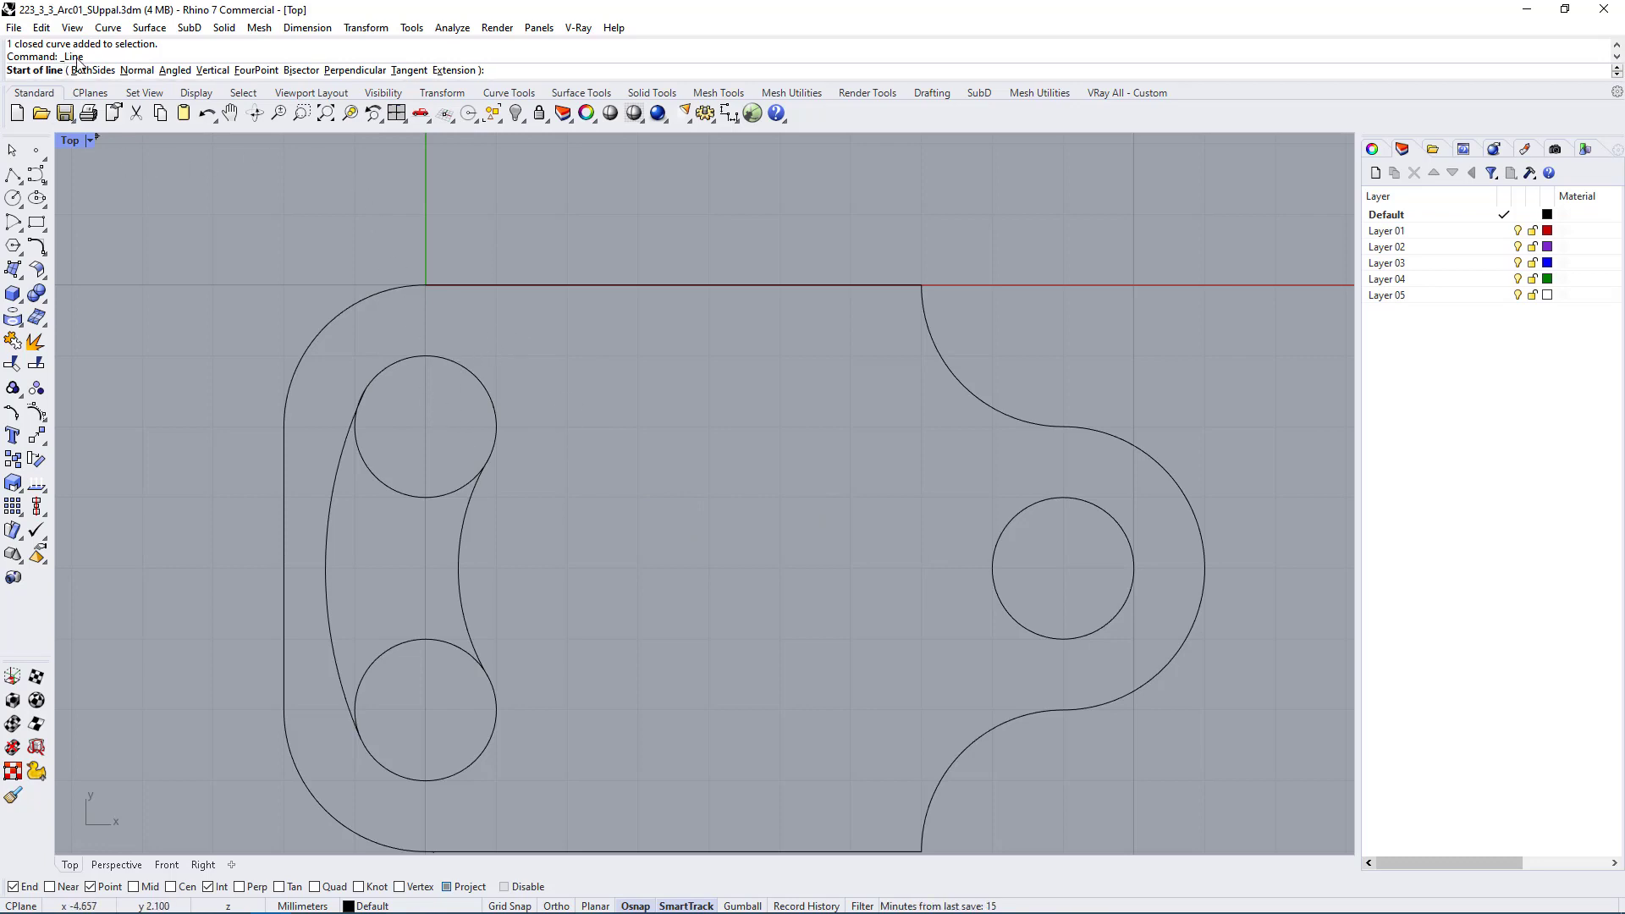
click(412, 71)
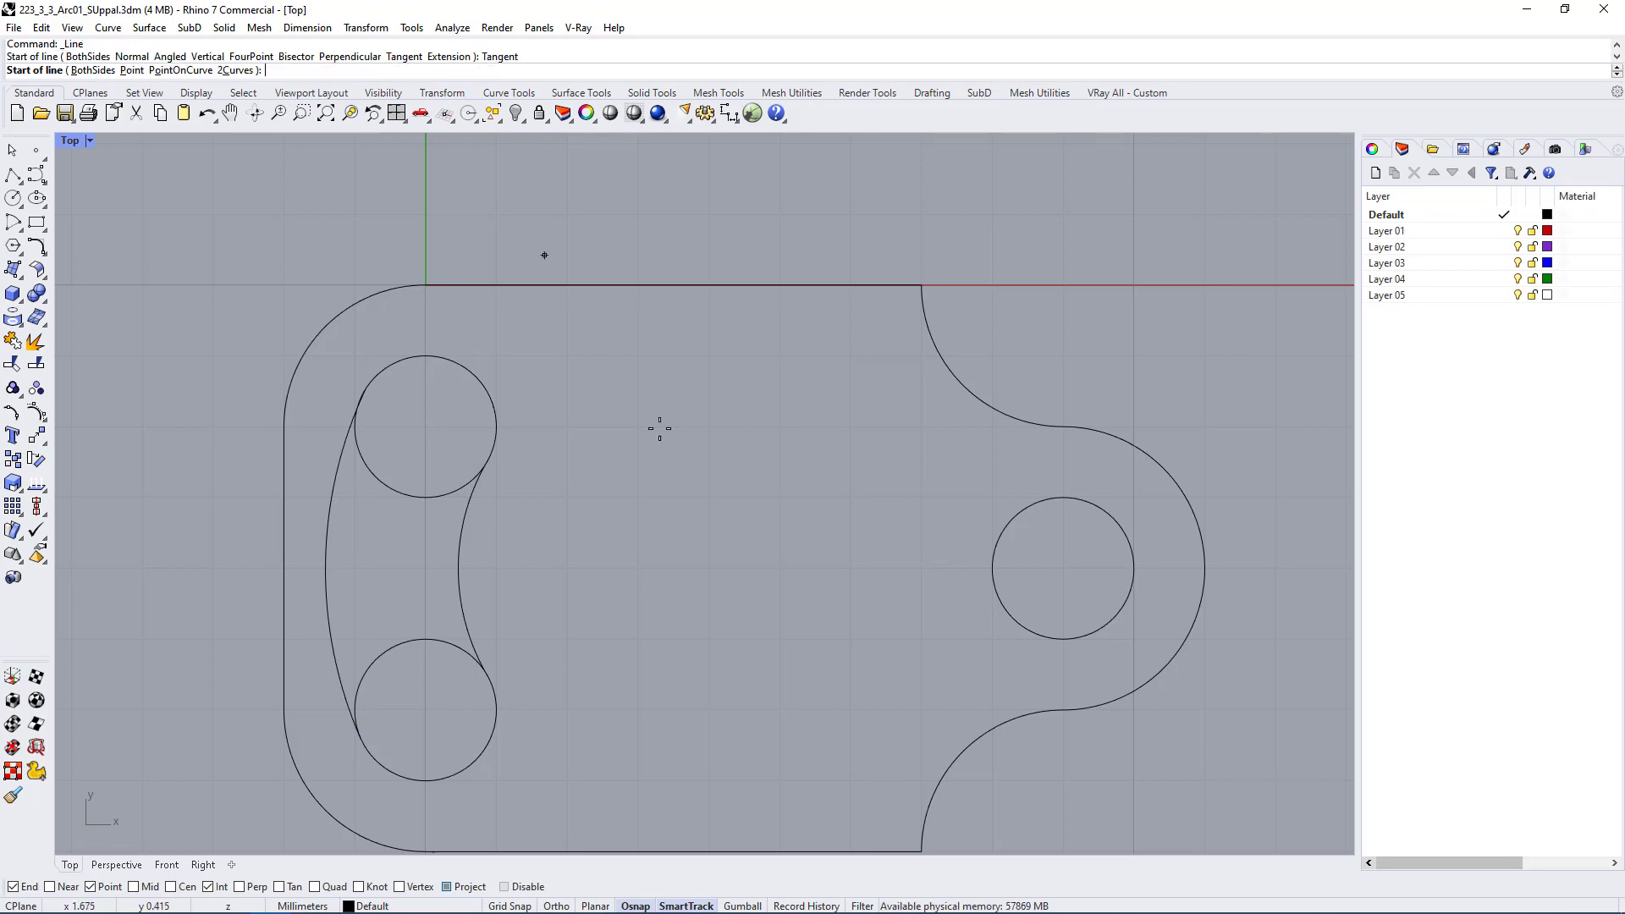
click(490, 388)
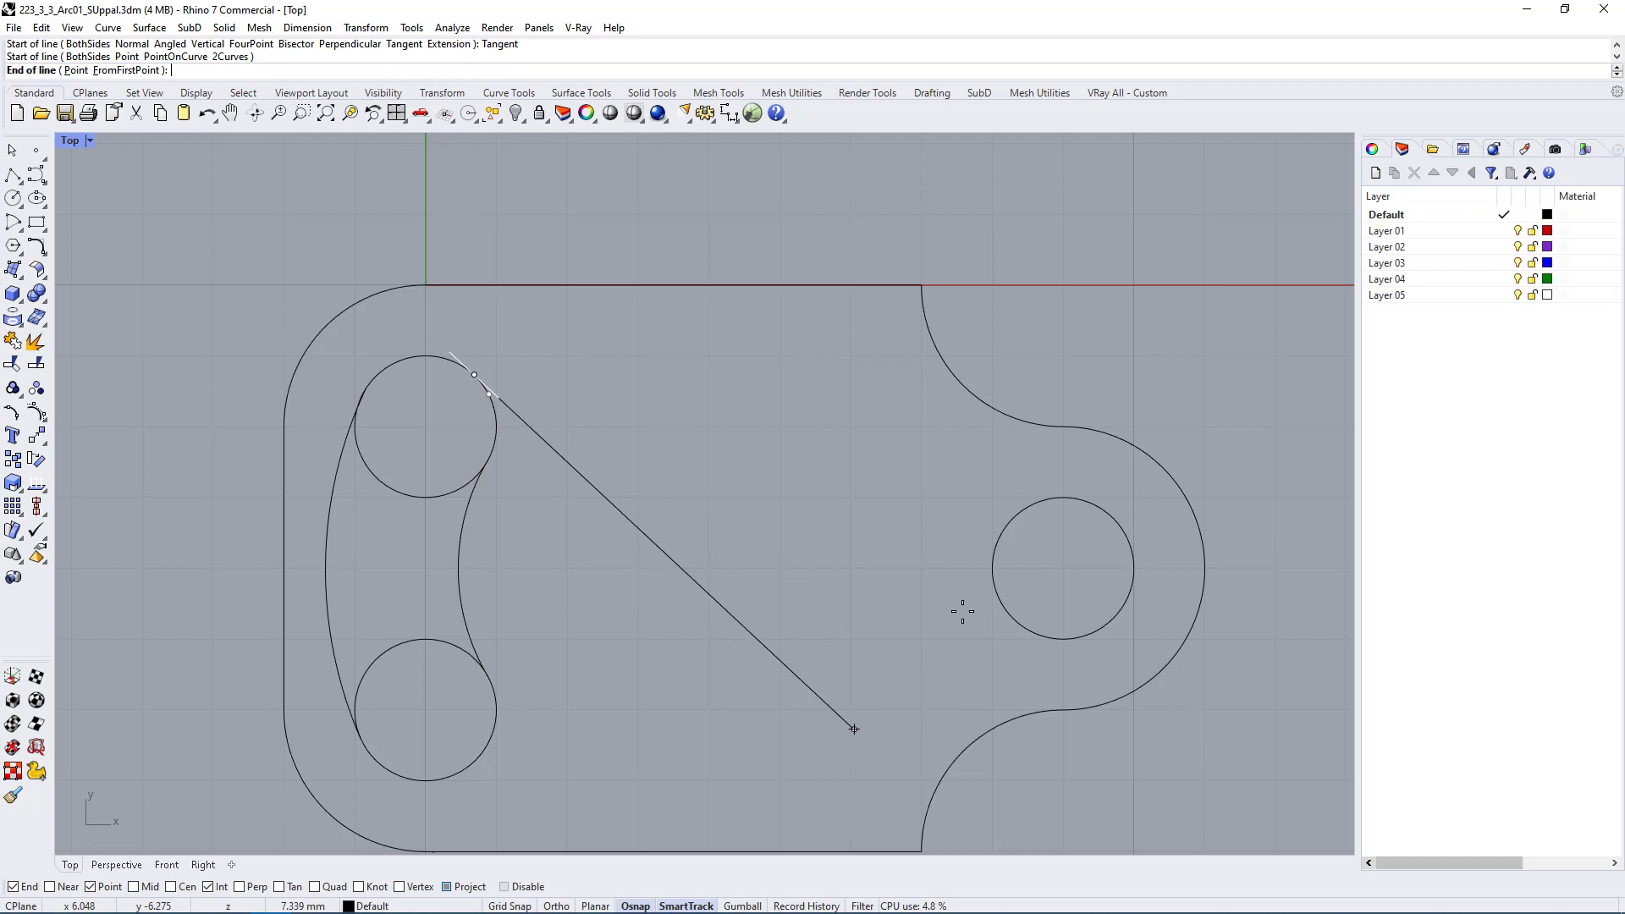
click(845, 585)
Step: Rotate the tangent line about the upper slot circle's centre, with centre snapping enabled, until the line is horizontal
drag(850, 428, 672, 601)
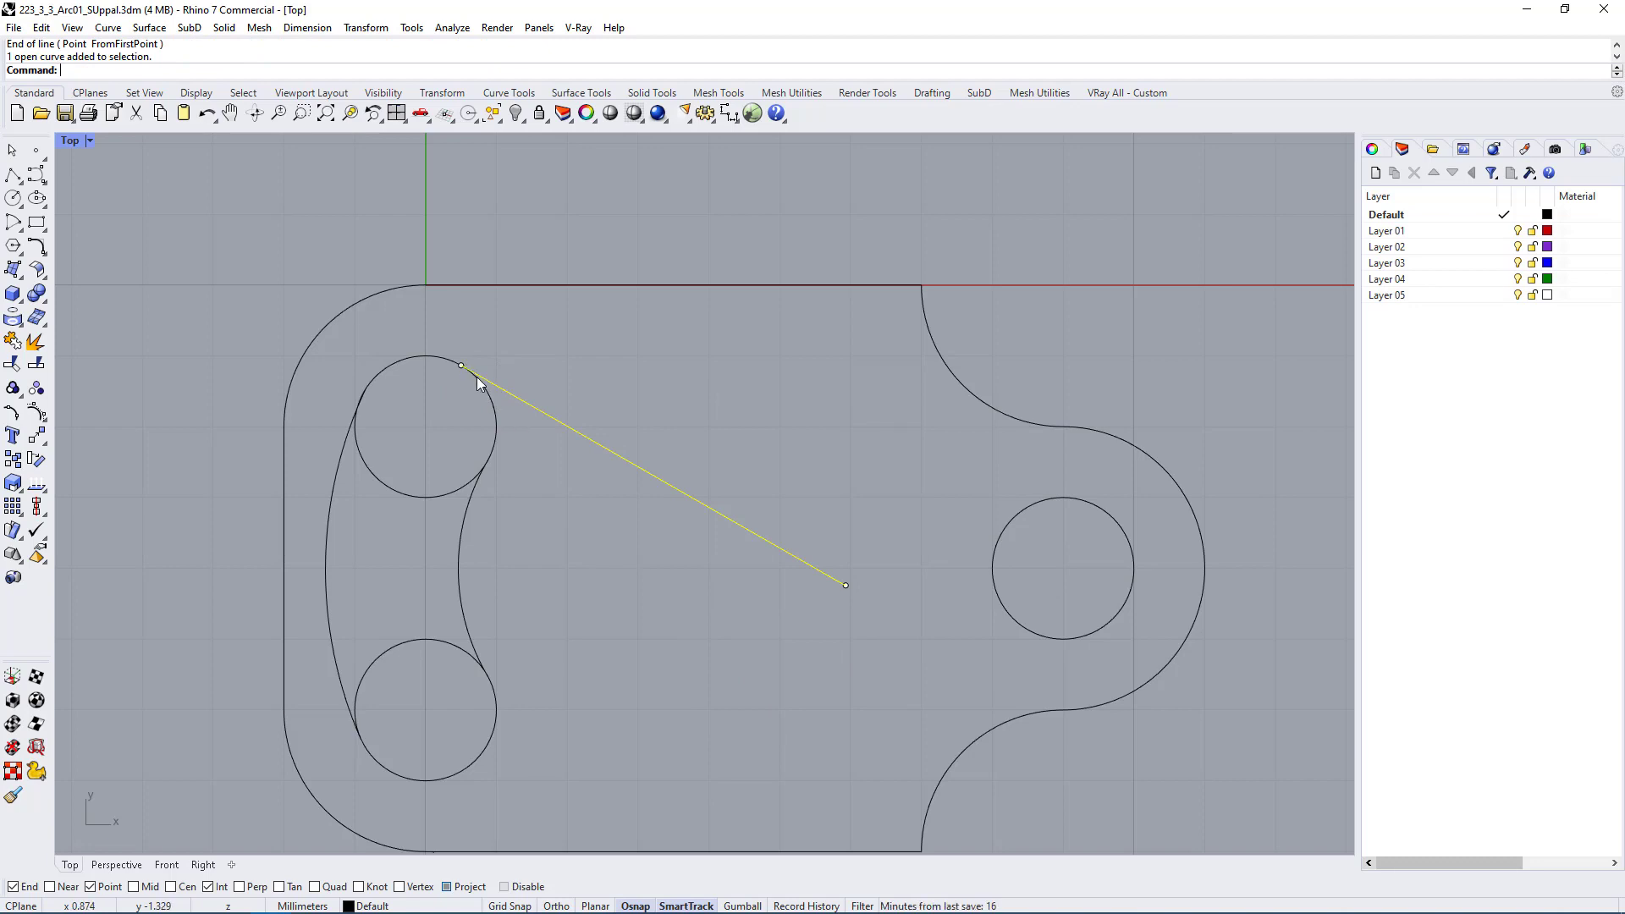
text(rotate)
key(Return)
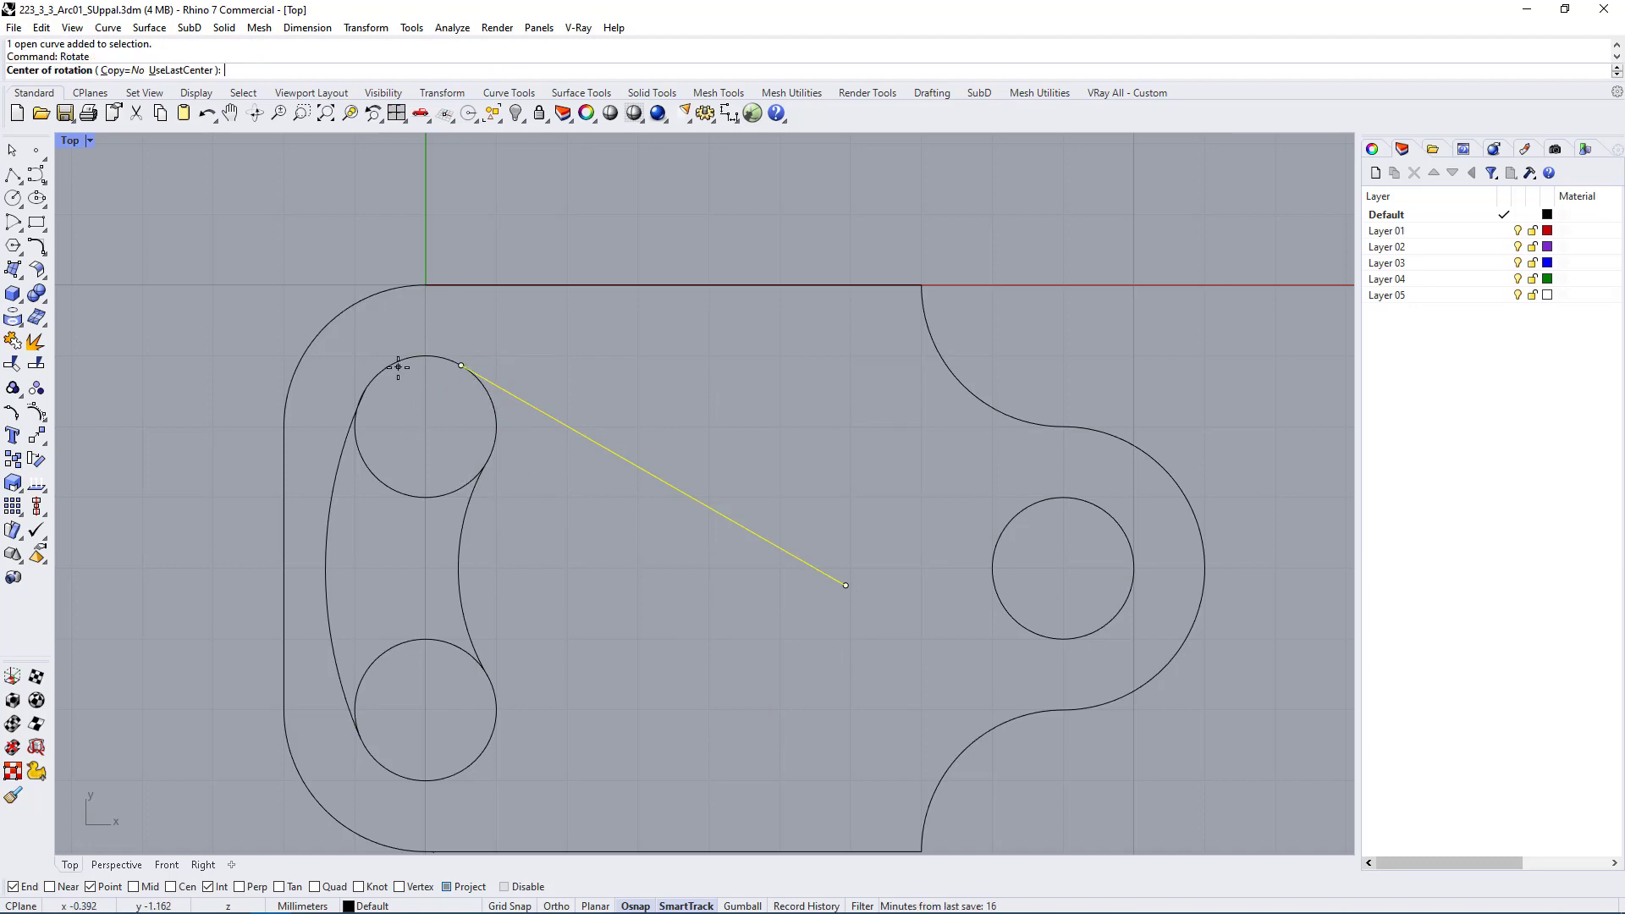
click(183, 887)
click(427, 368)
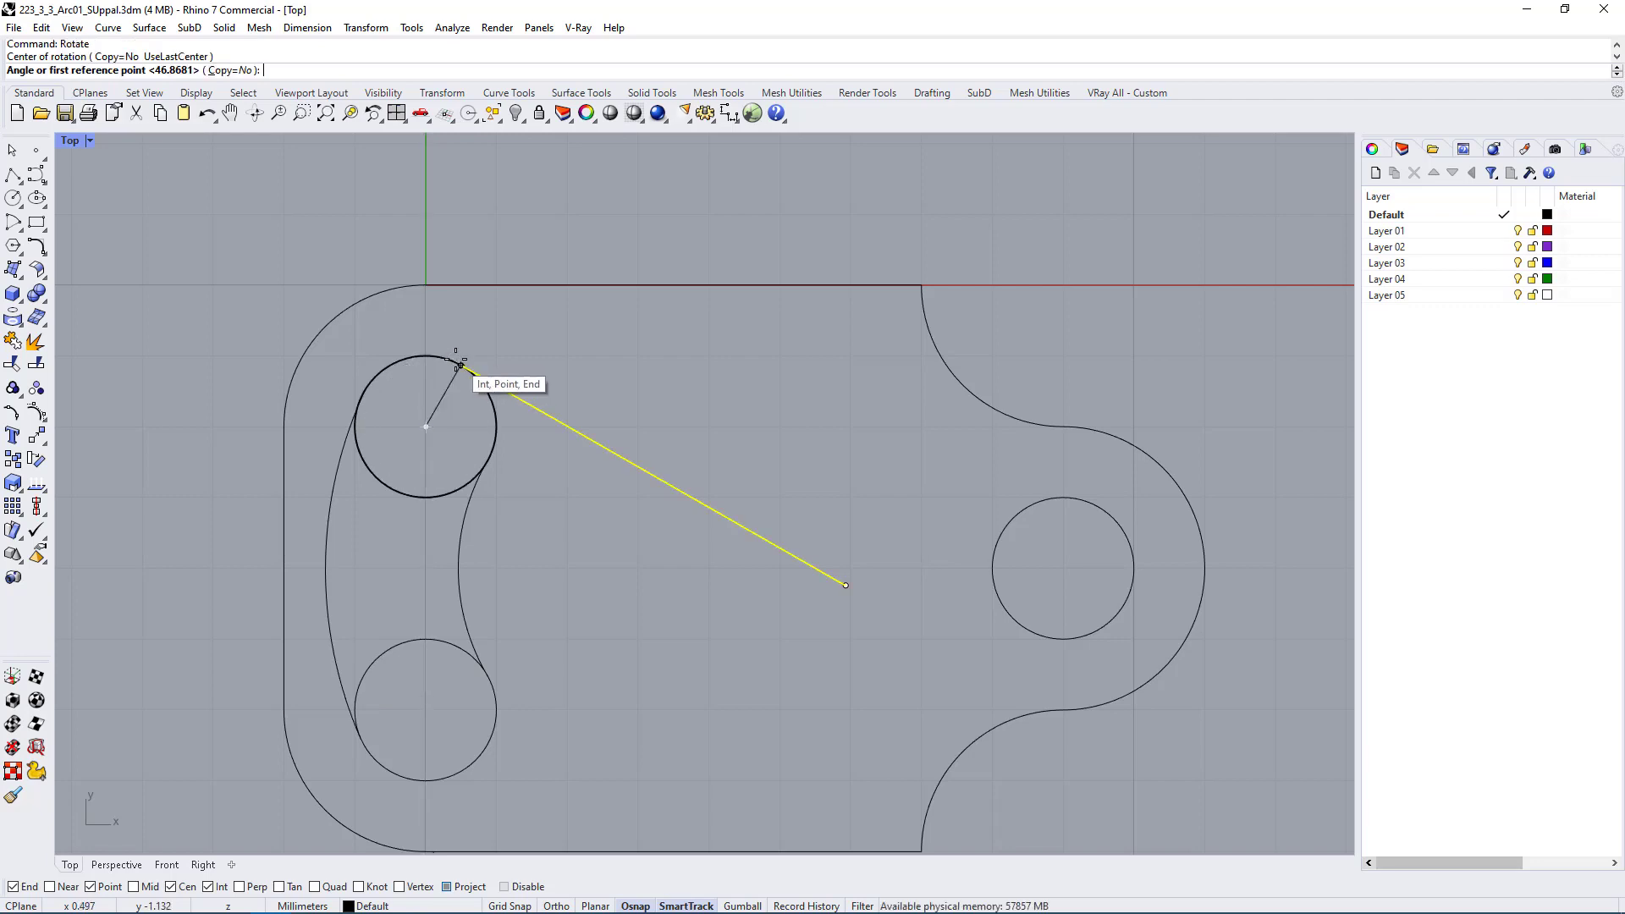
click(461, 366)
click(428, 254)
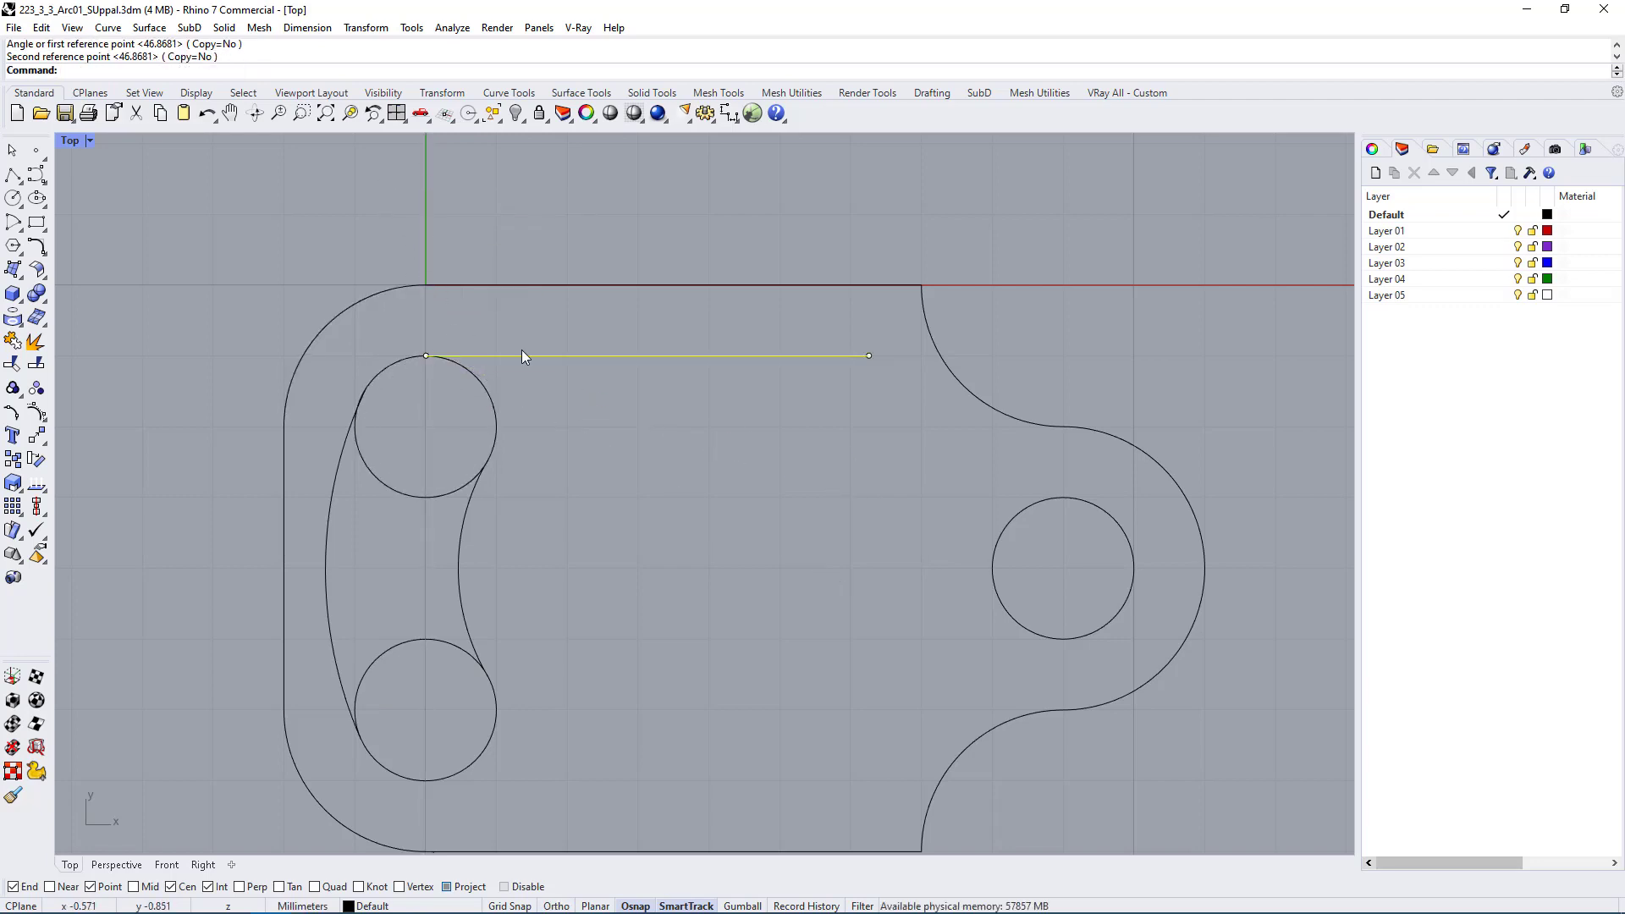
Step: Draw a radius line from the upper slot circle's centre to the tangent line's start point on the circle
click(13, 176)
click(426, 426)
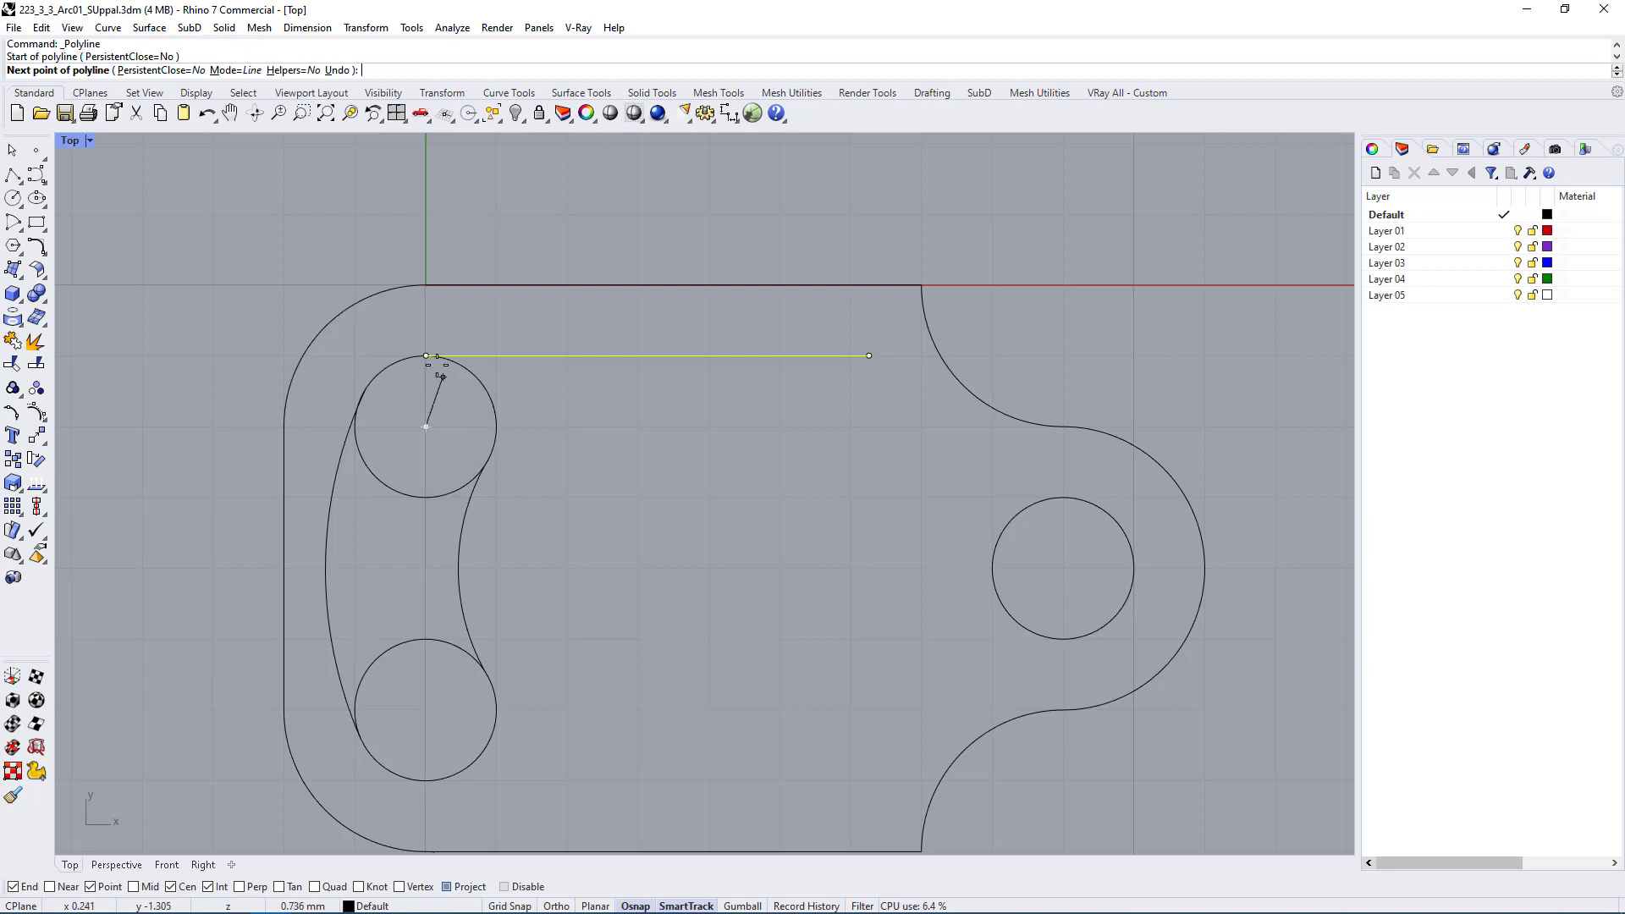
click(428, 358)
key(Return)
Step: Examine how the circle, its radius line and the tangent line meet at the tangent point
scroll(419, 348, up, 3)
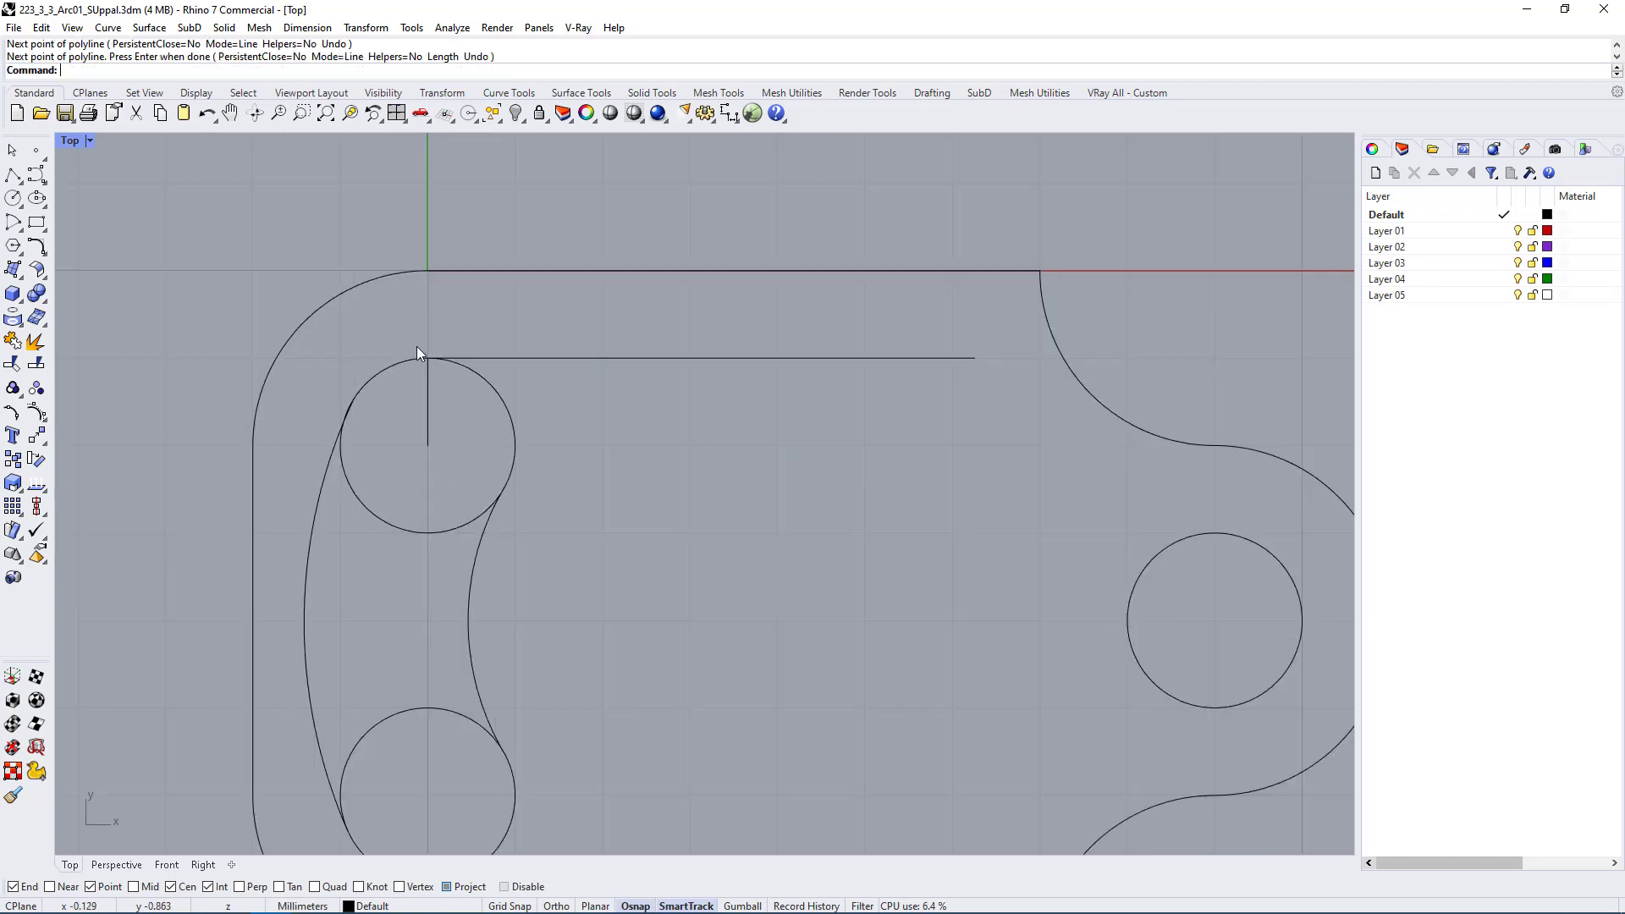
click(430, 391)
scroll(432, 386, up, 3)
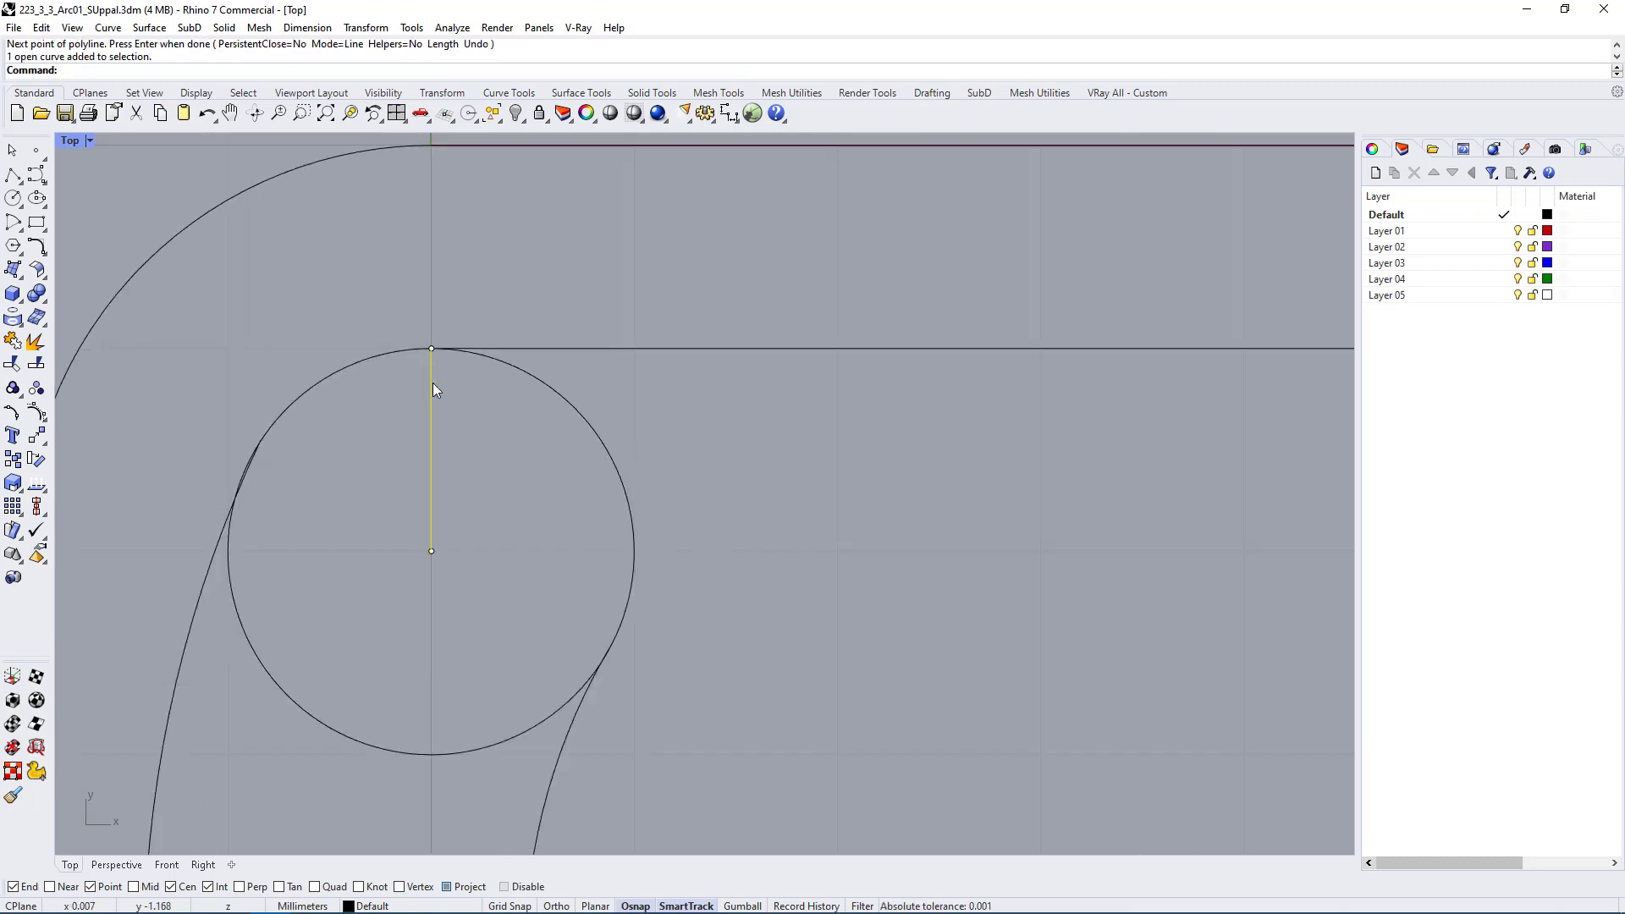
click(546, 383)
drag(976, 240, 847, 440)
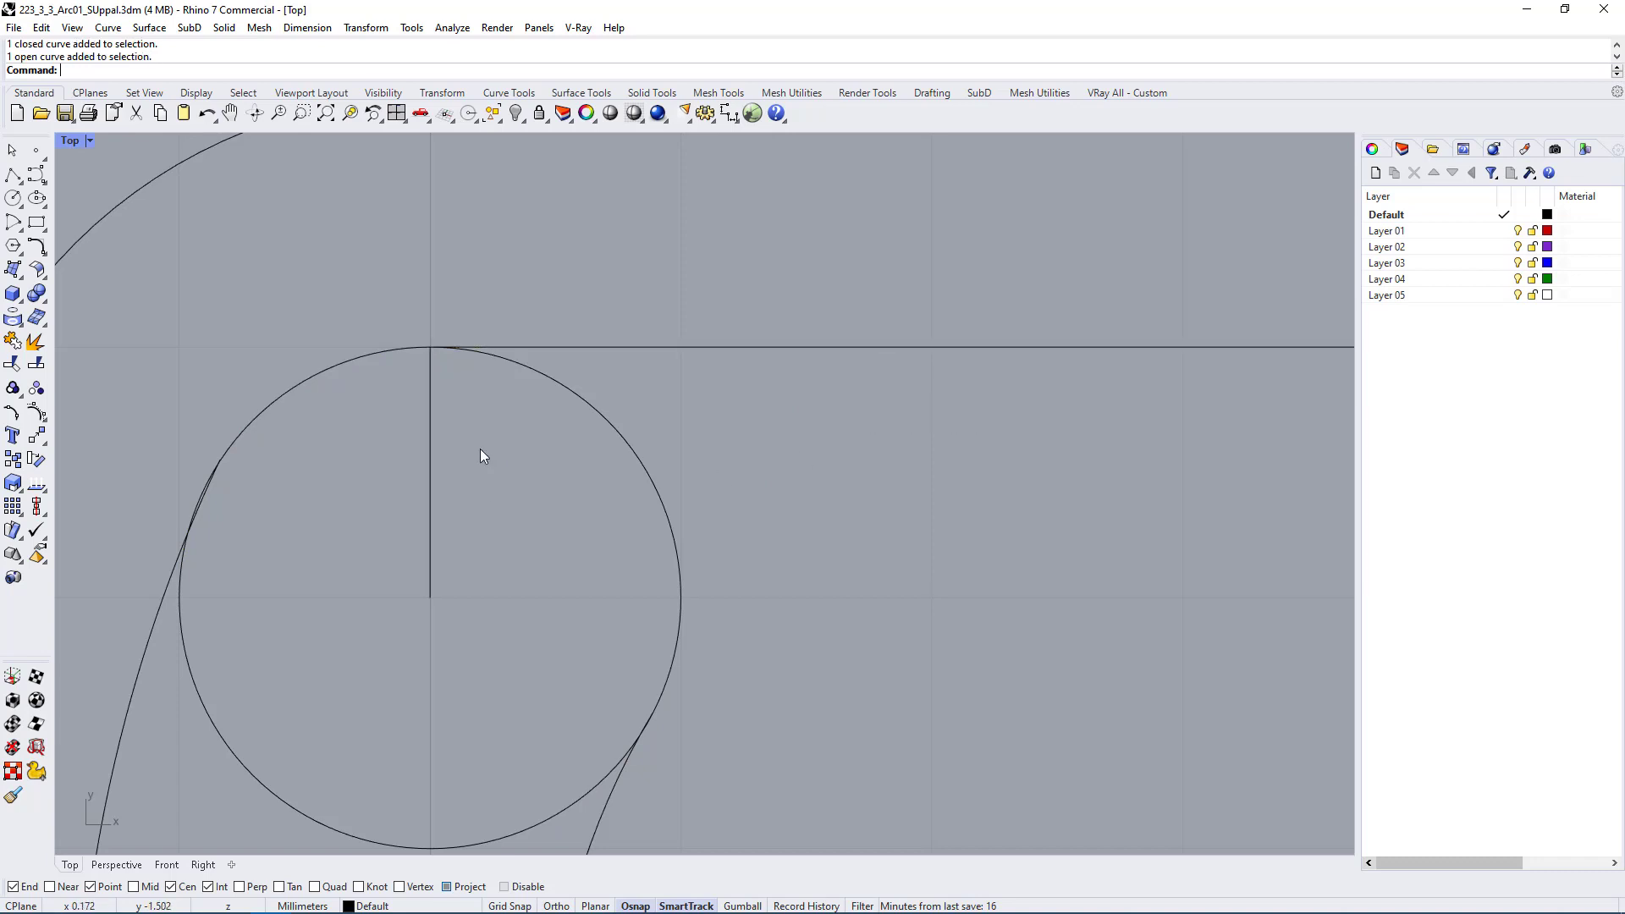
click(744, 347)
click(430, 457)
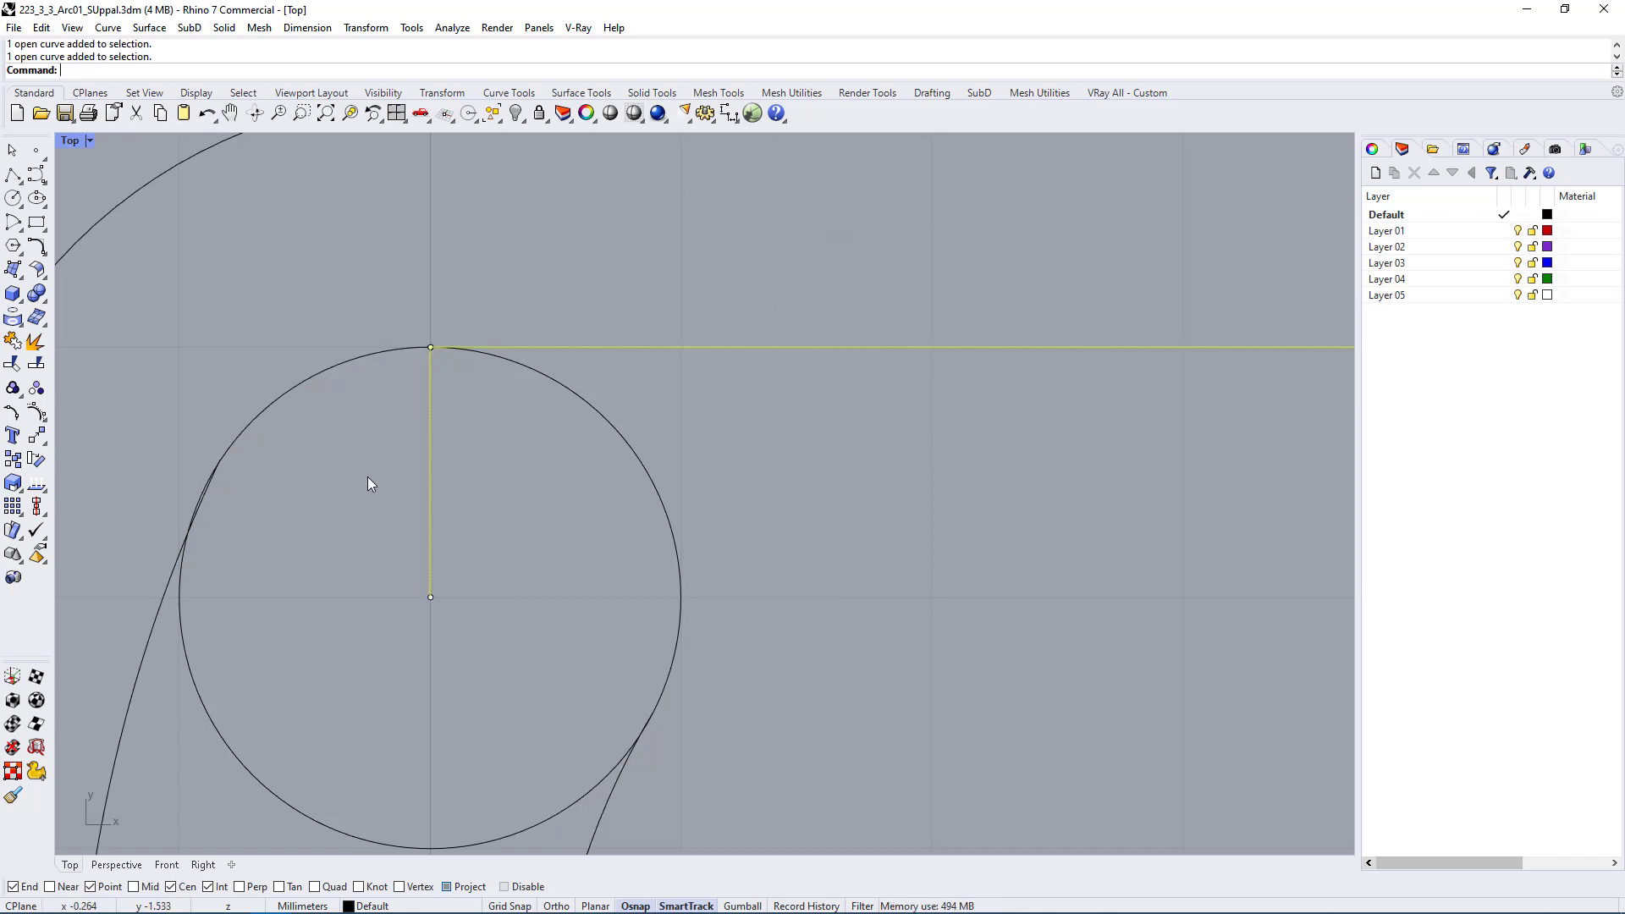
scroll(367, 476, down, 2)
key(Escape)
click(687, 398)
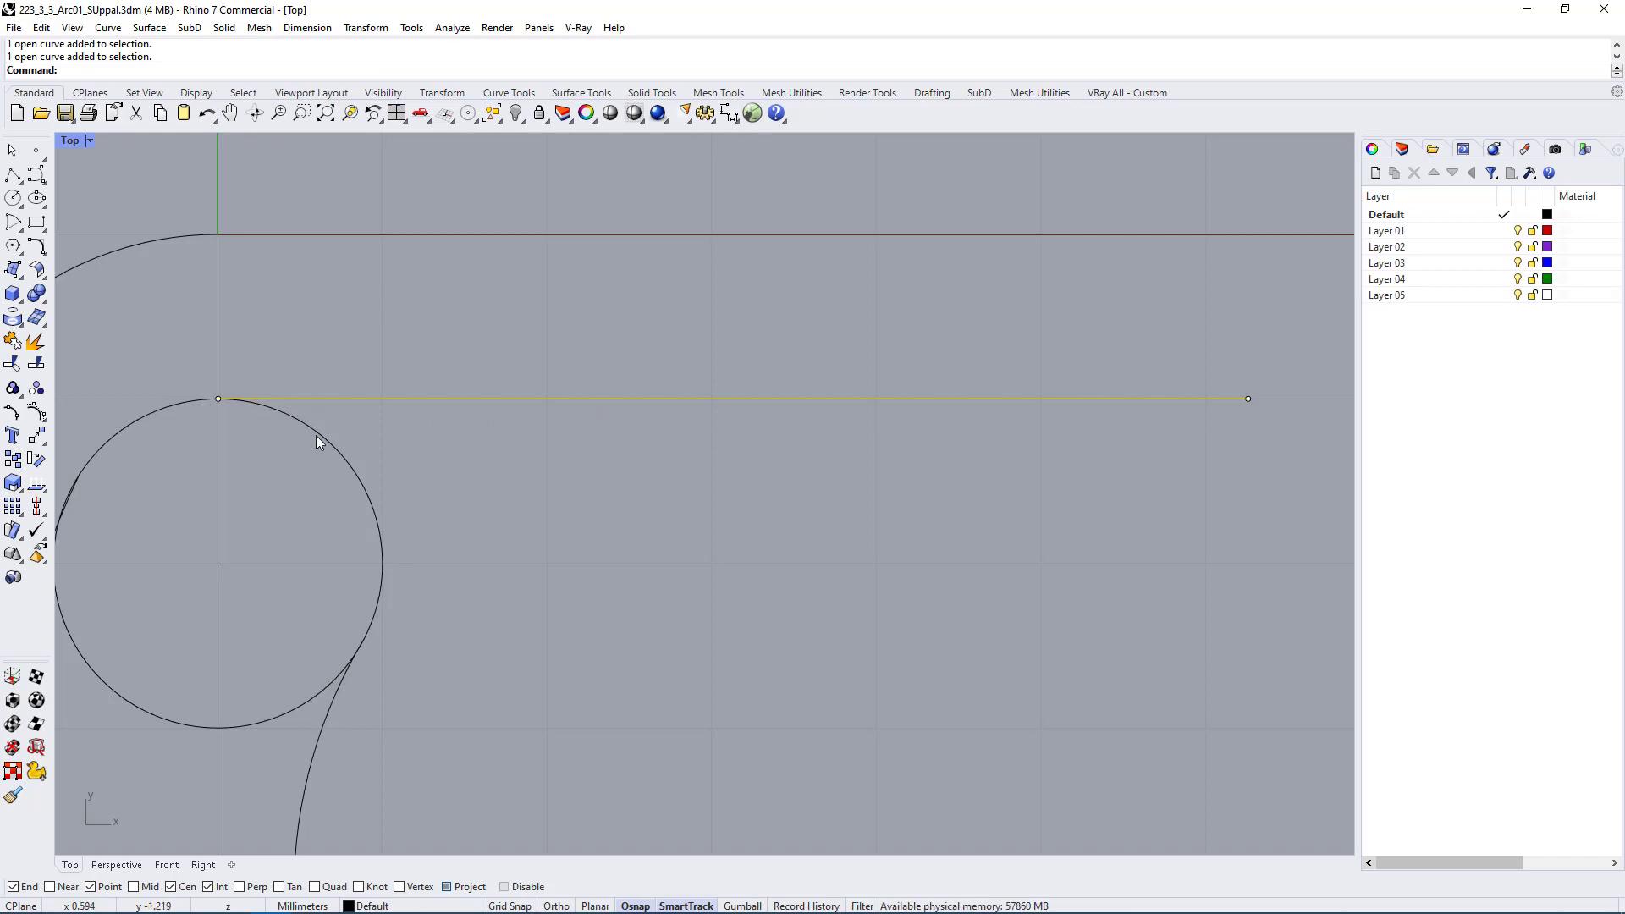
click(359, 462)
key(Escape)
scroll(596, 470, down, 2)
Step: Rotate the tangent line and radius line together clockwise about the upper slot circle's centre so the tangent line slopes downwards
drag(729, 374, 692, 423)
scroll(574, 468, down, 2)
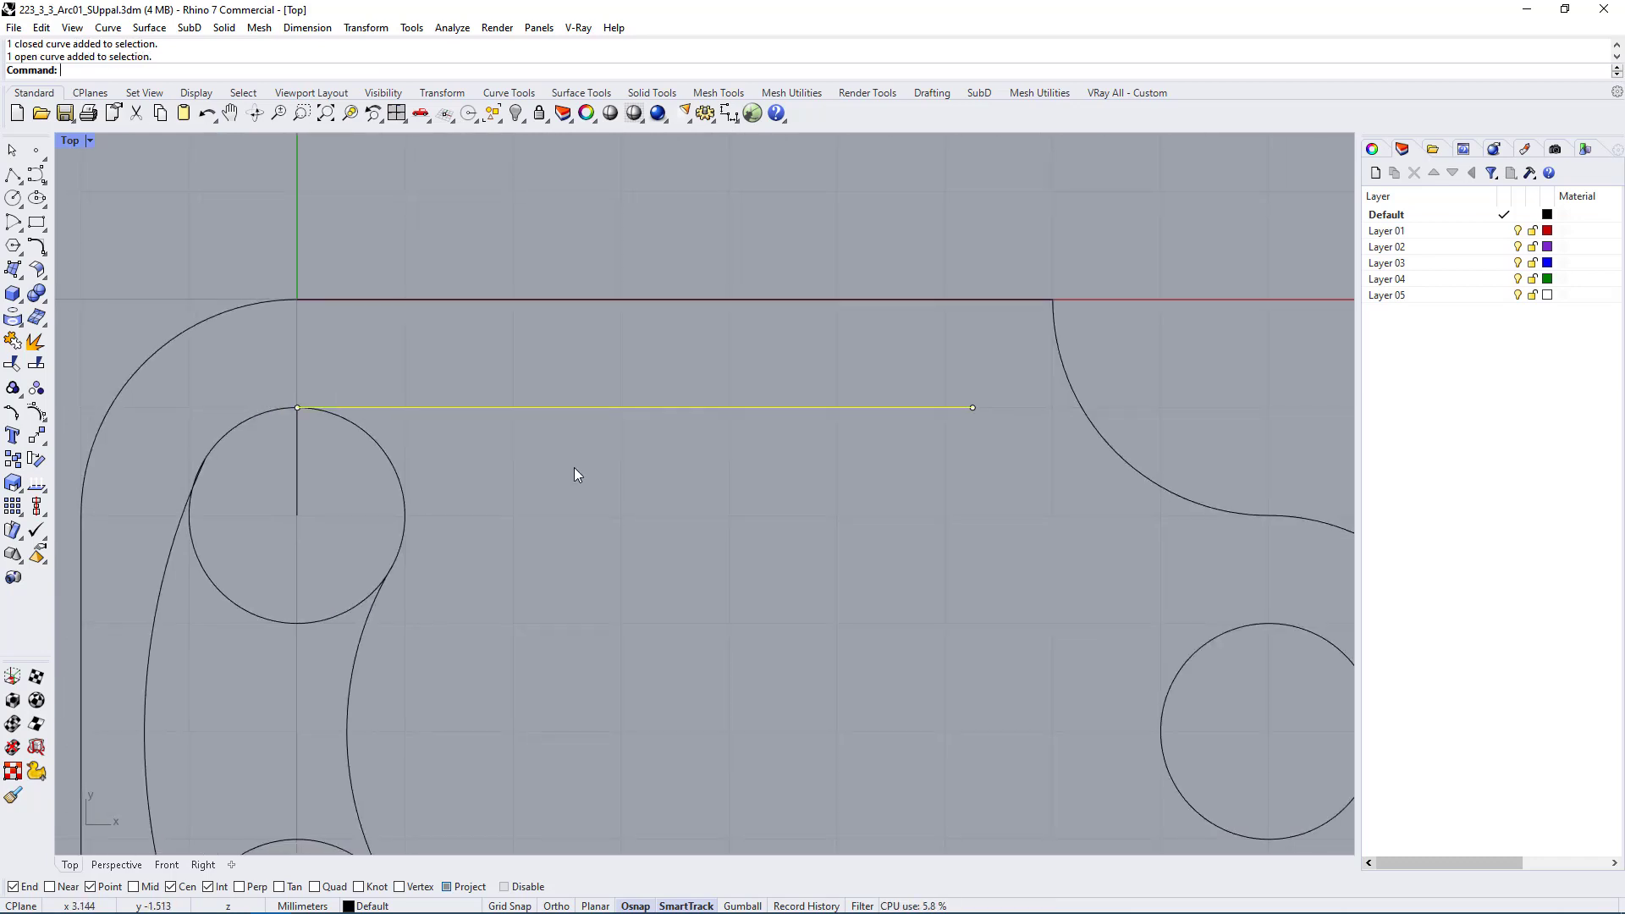
shift+click(373, 474)
scroll(410, 487, down, 2)
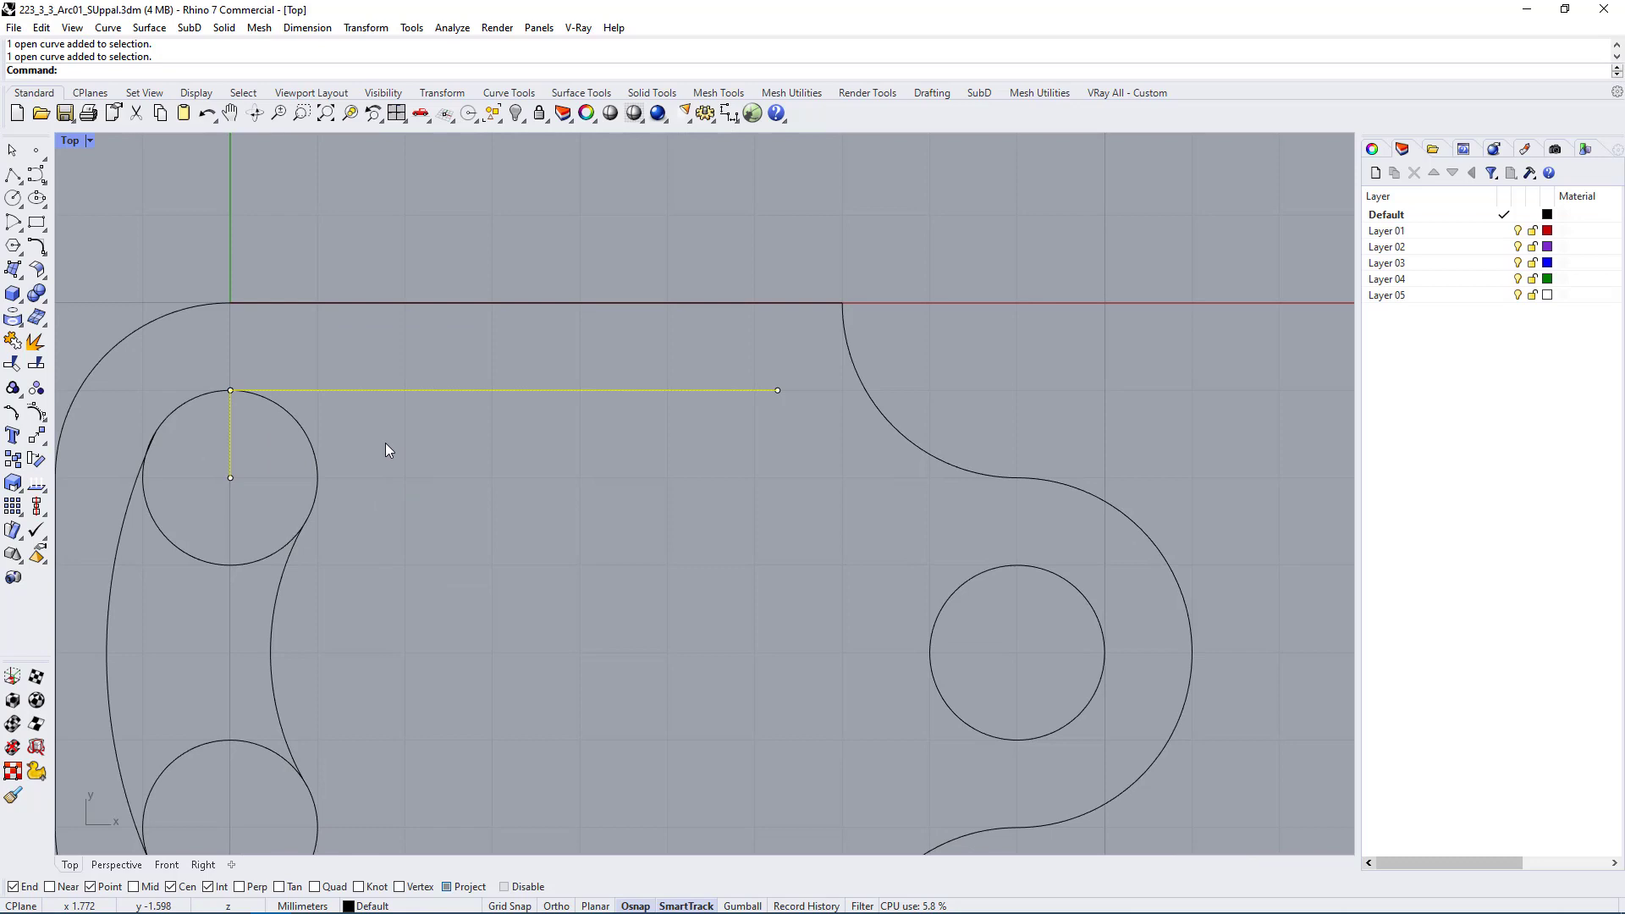
text(Rotate)
key(Return)
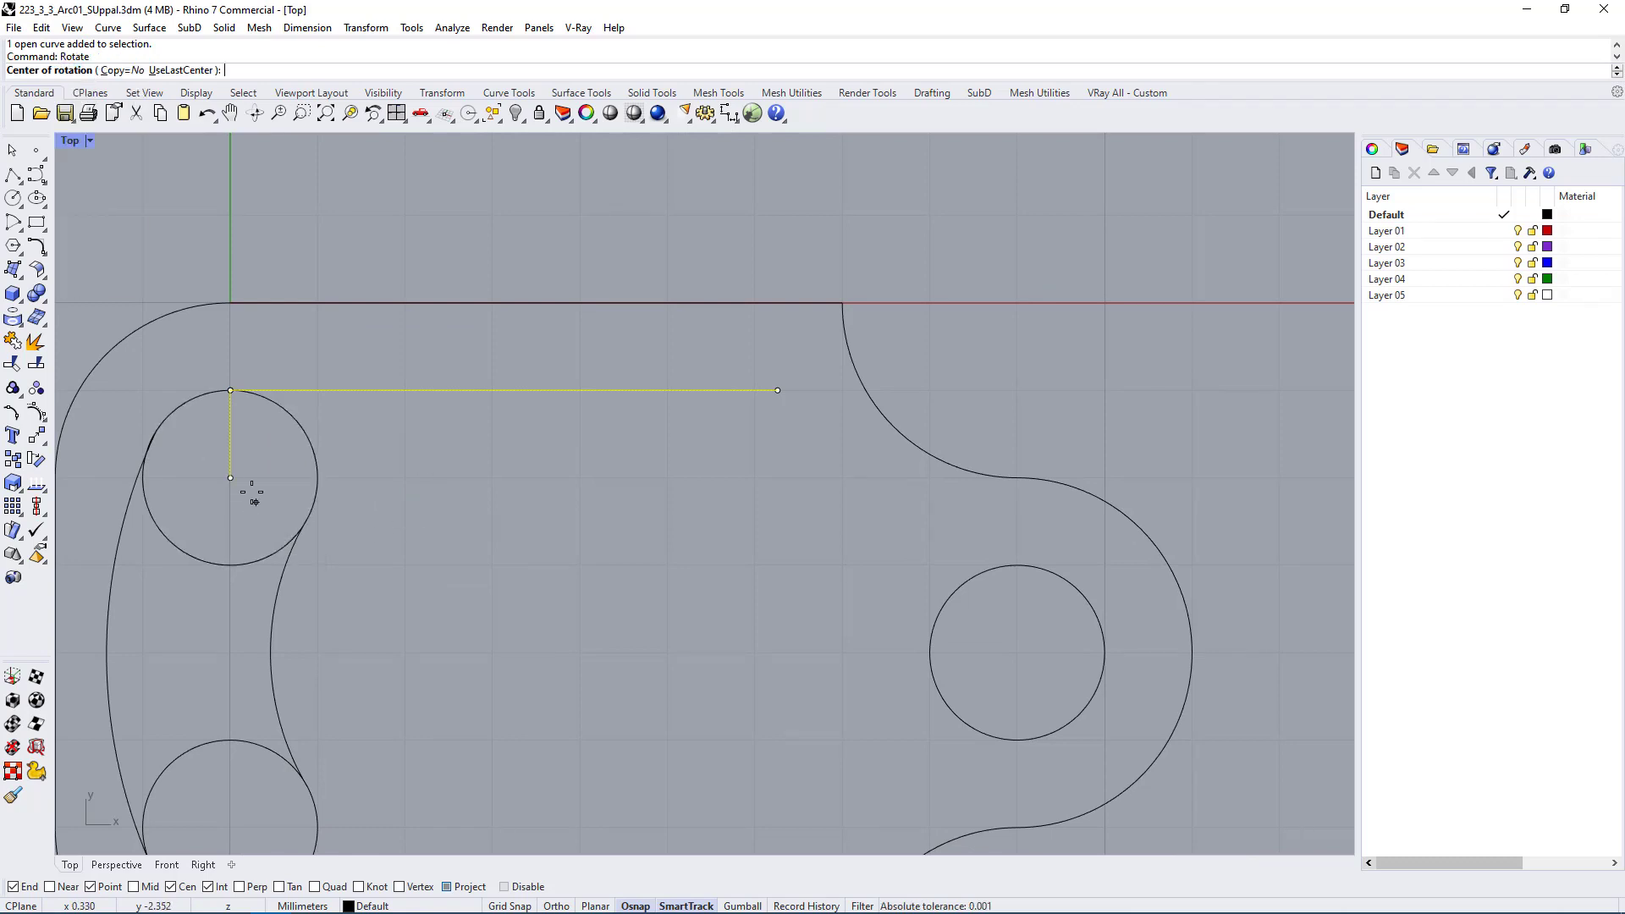
click(278, 427)
click(221, 203)
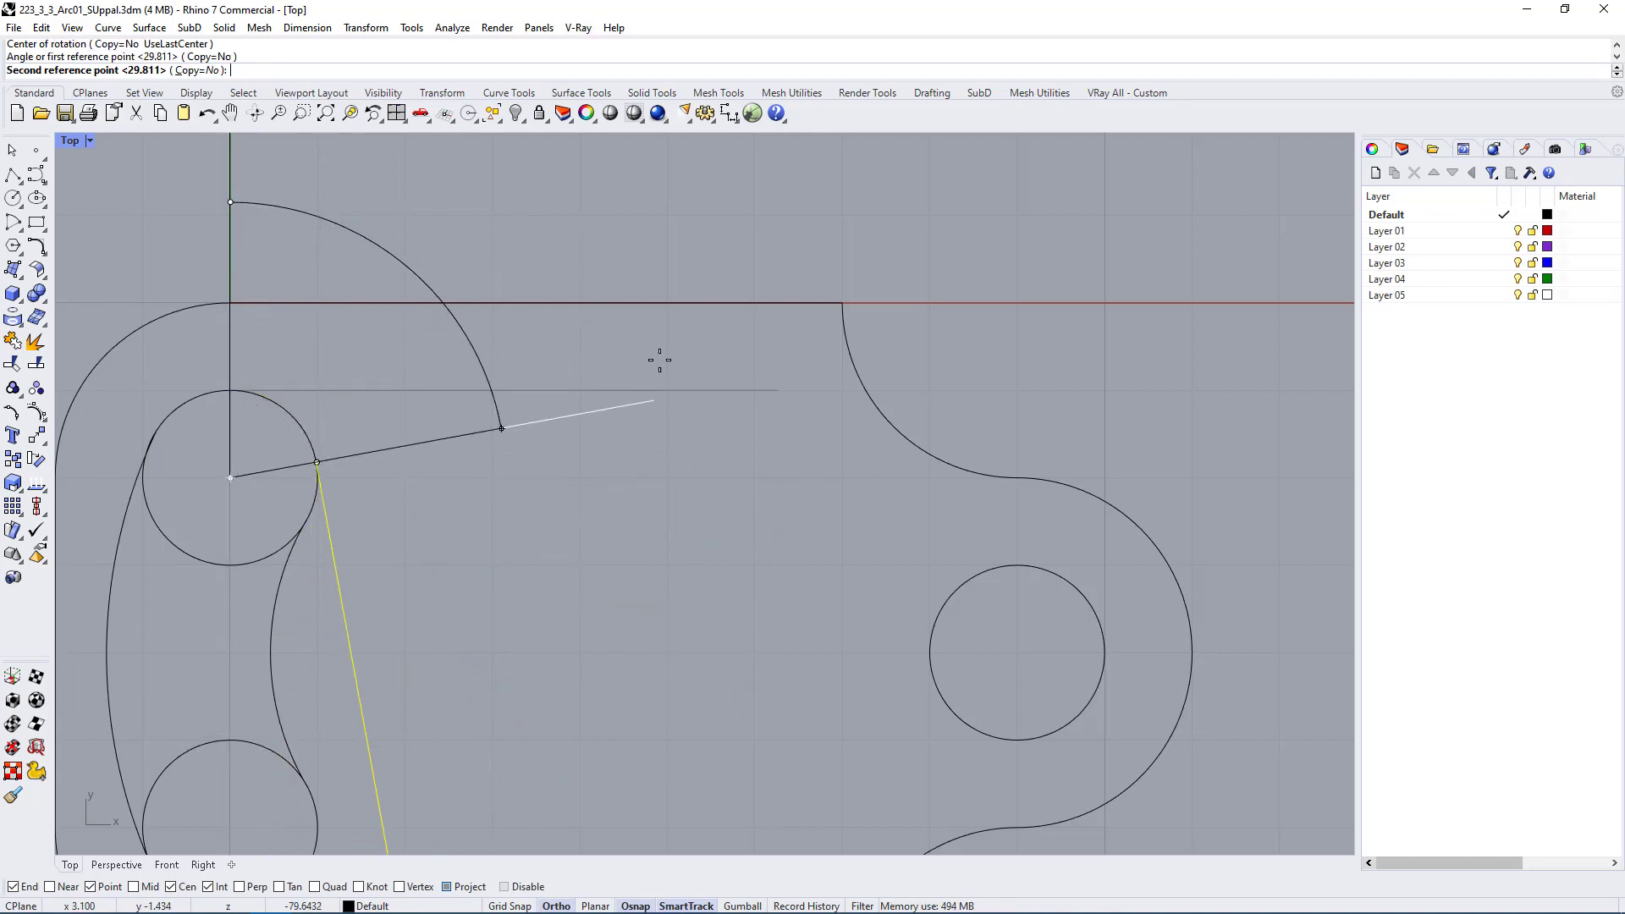
right_drag(617, 530, 788, 356)
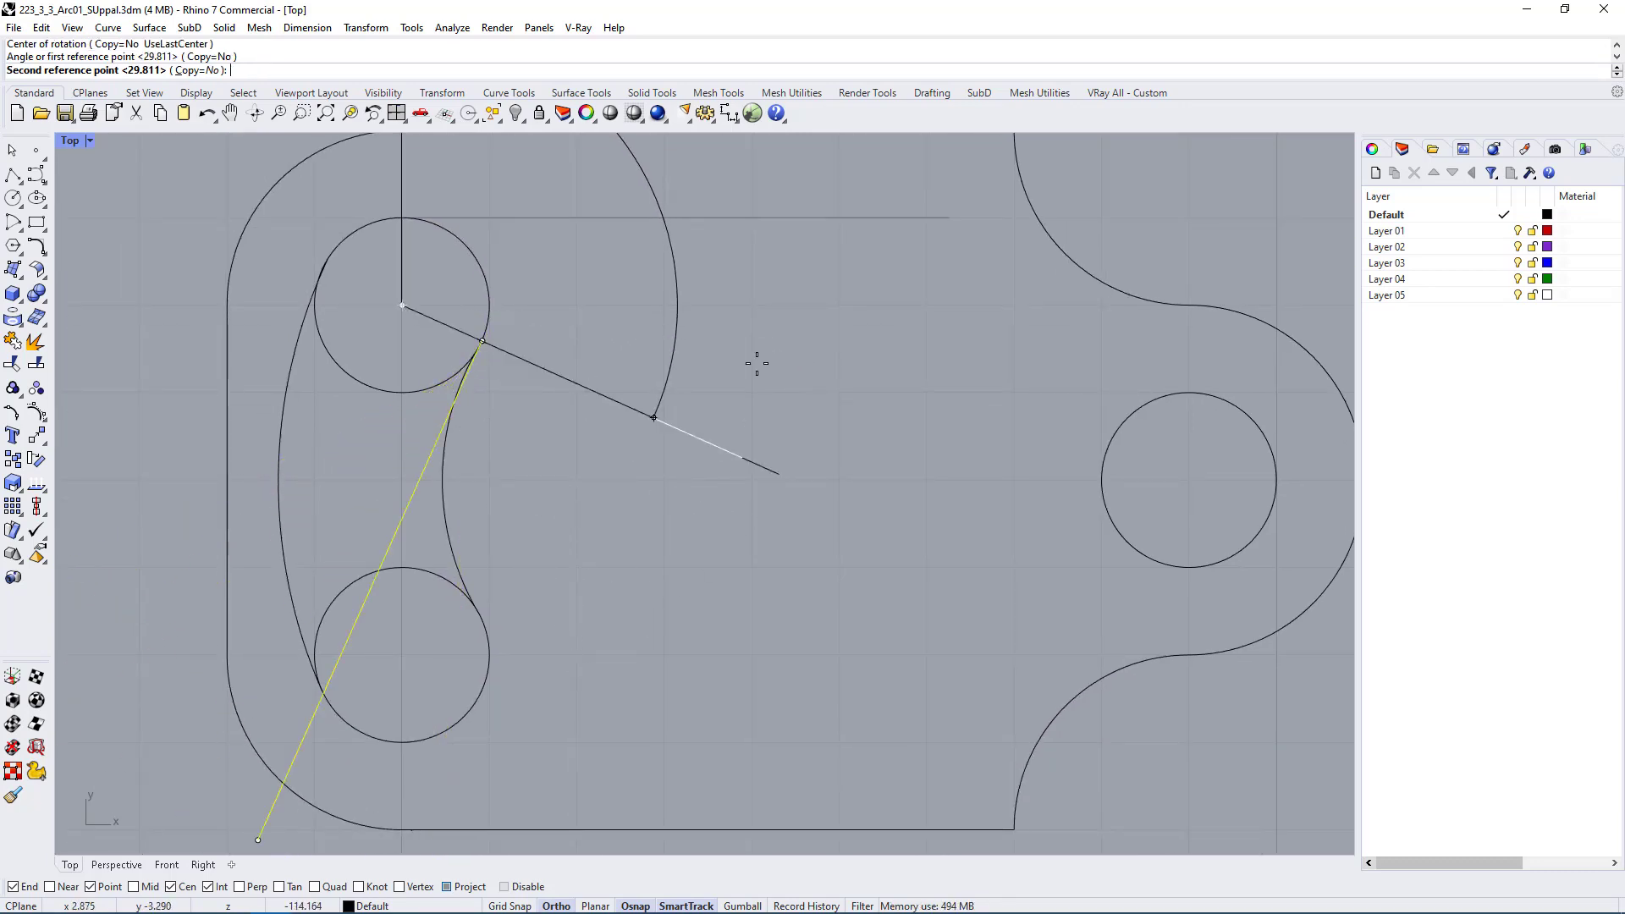
right_drag(537, 145, 554, 482)
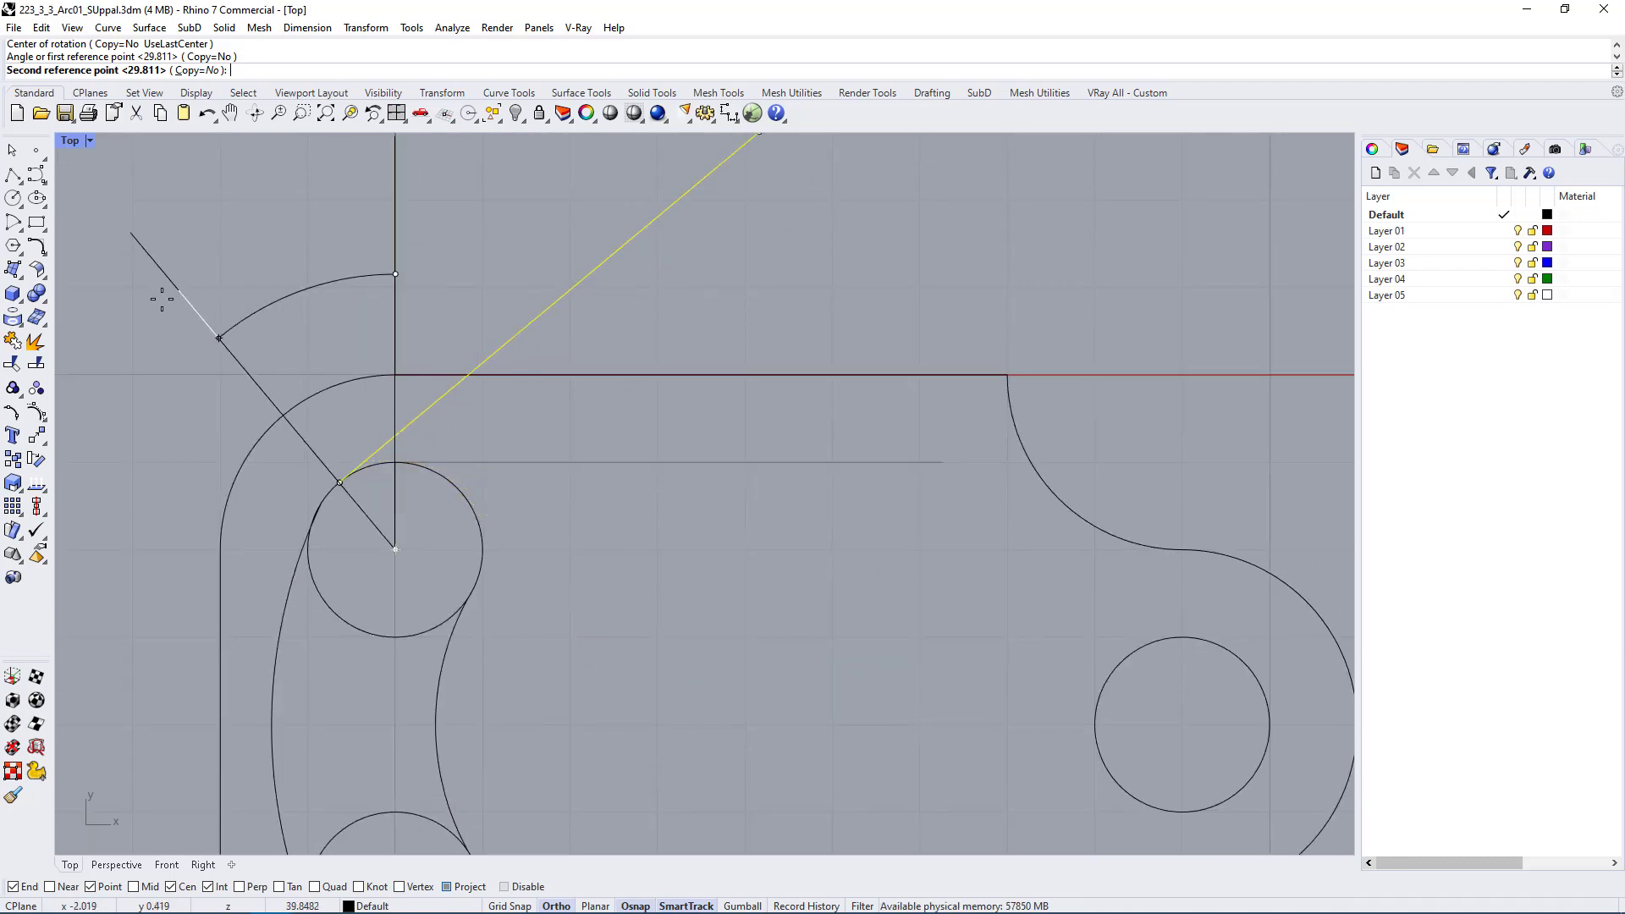
click(581, 290)
key(Escape)
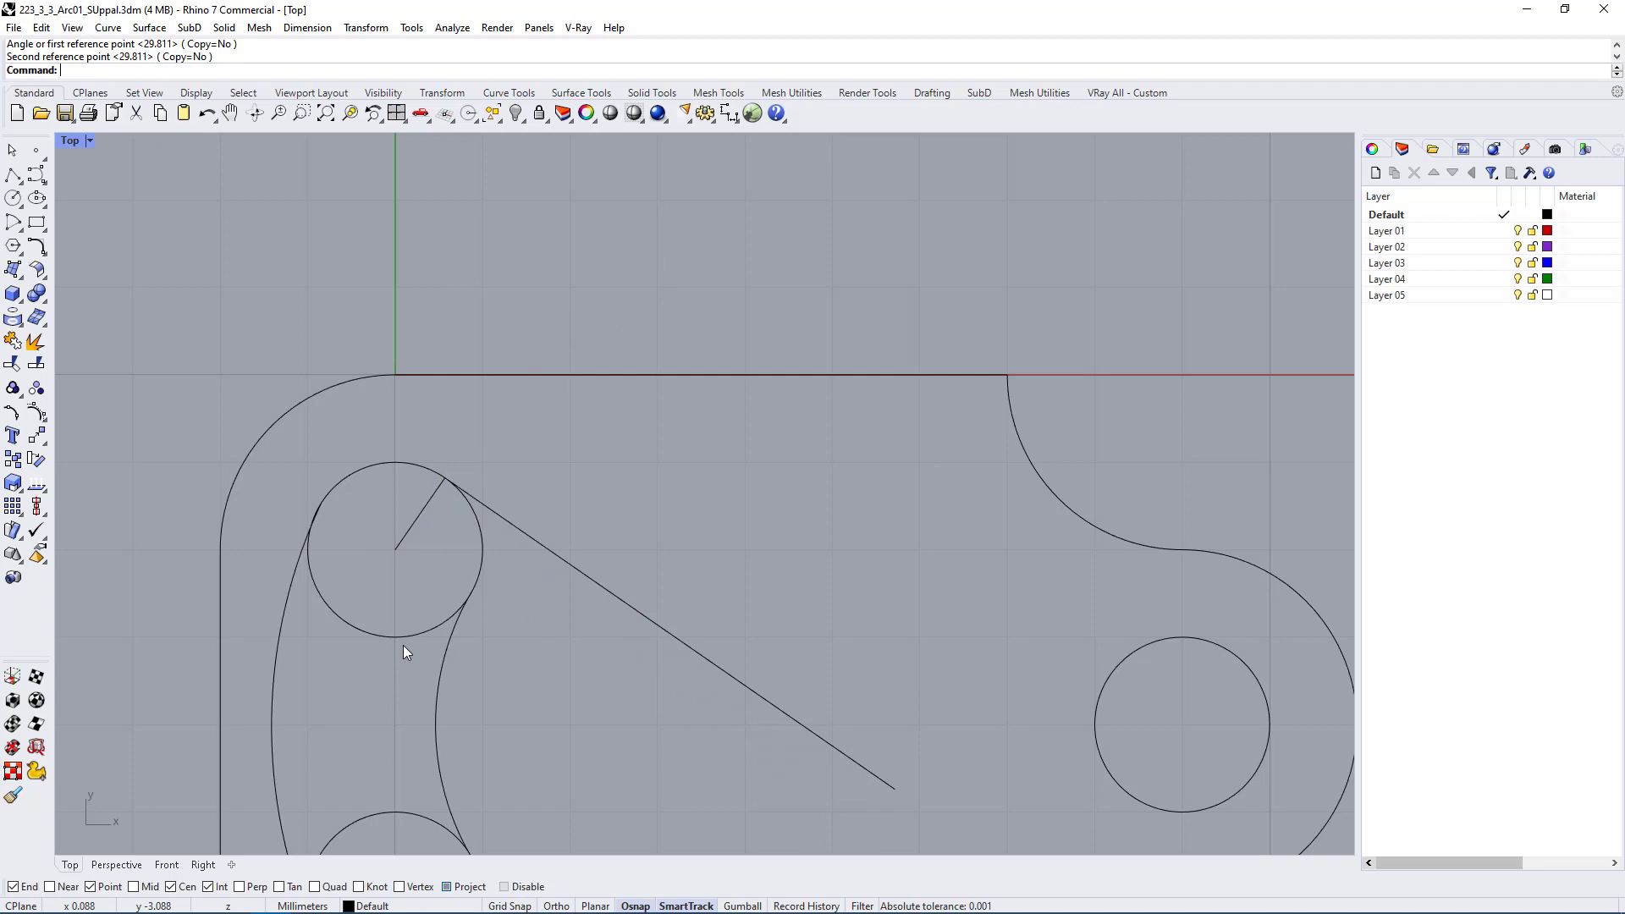
Step: Copy the upper slot circle and its radius line from the tangent point to the far end of the tangent line
click(421, 635)
click(420, 531)
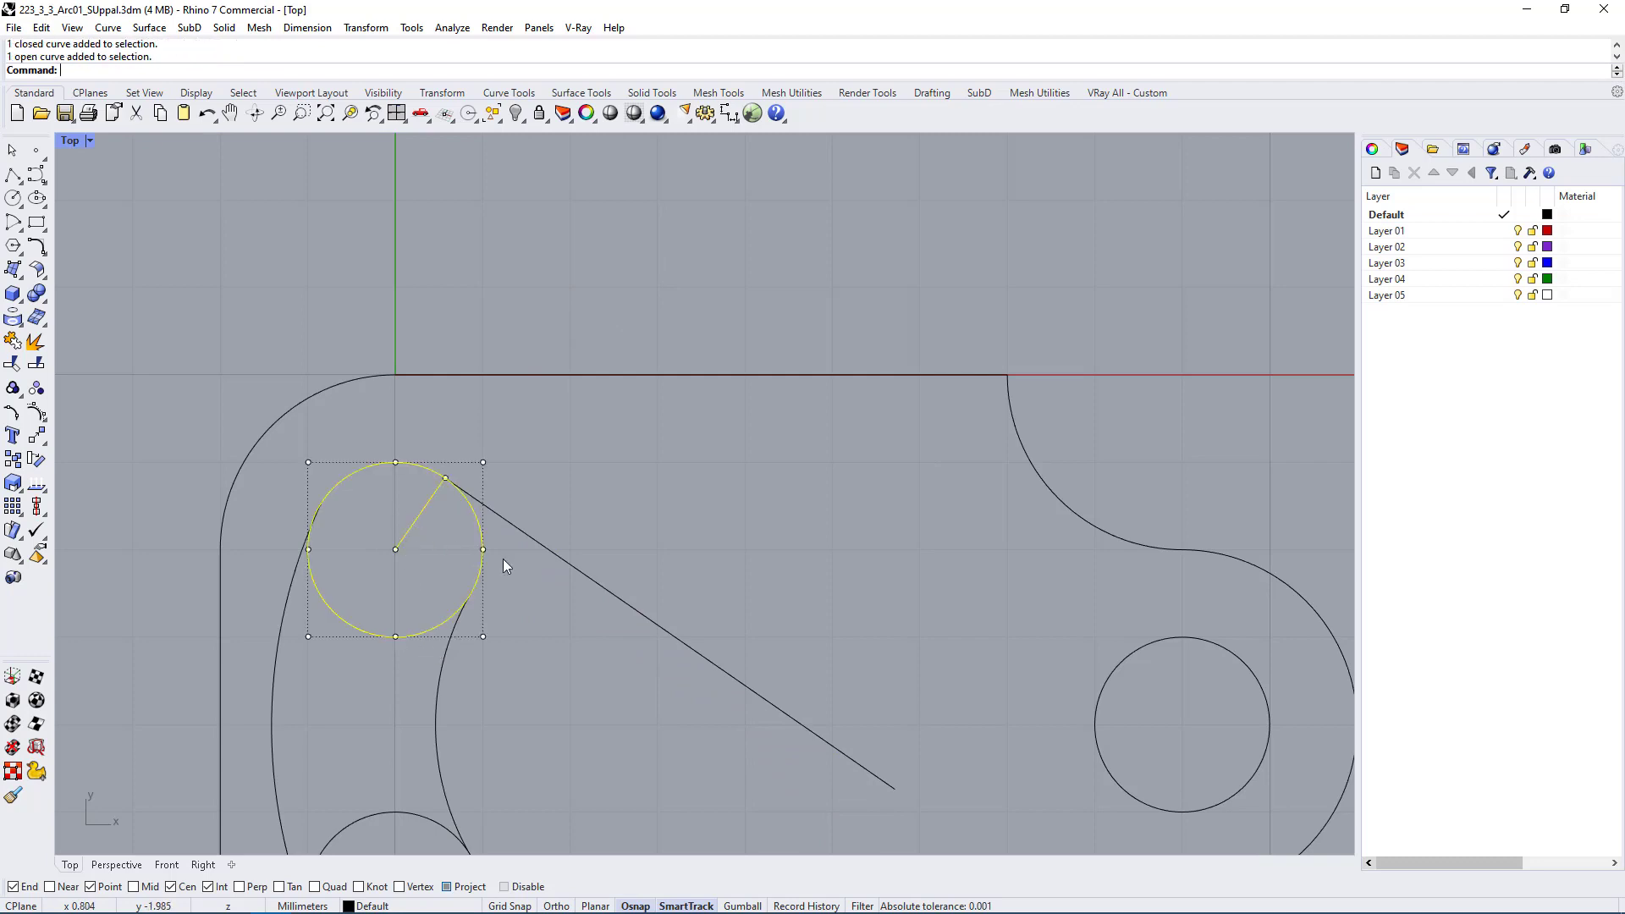
right_drag(518, 569, 467, 531)
text(Copy)
key(Return)
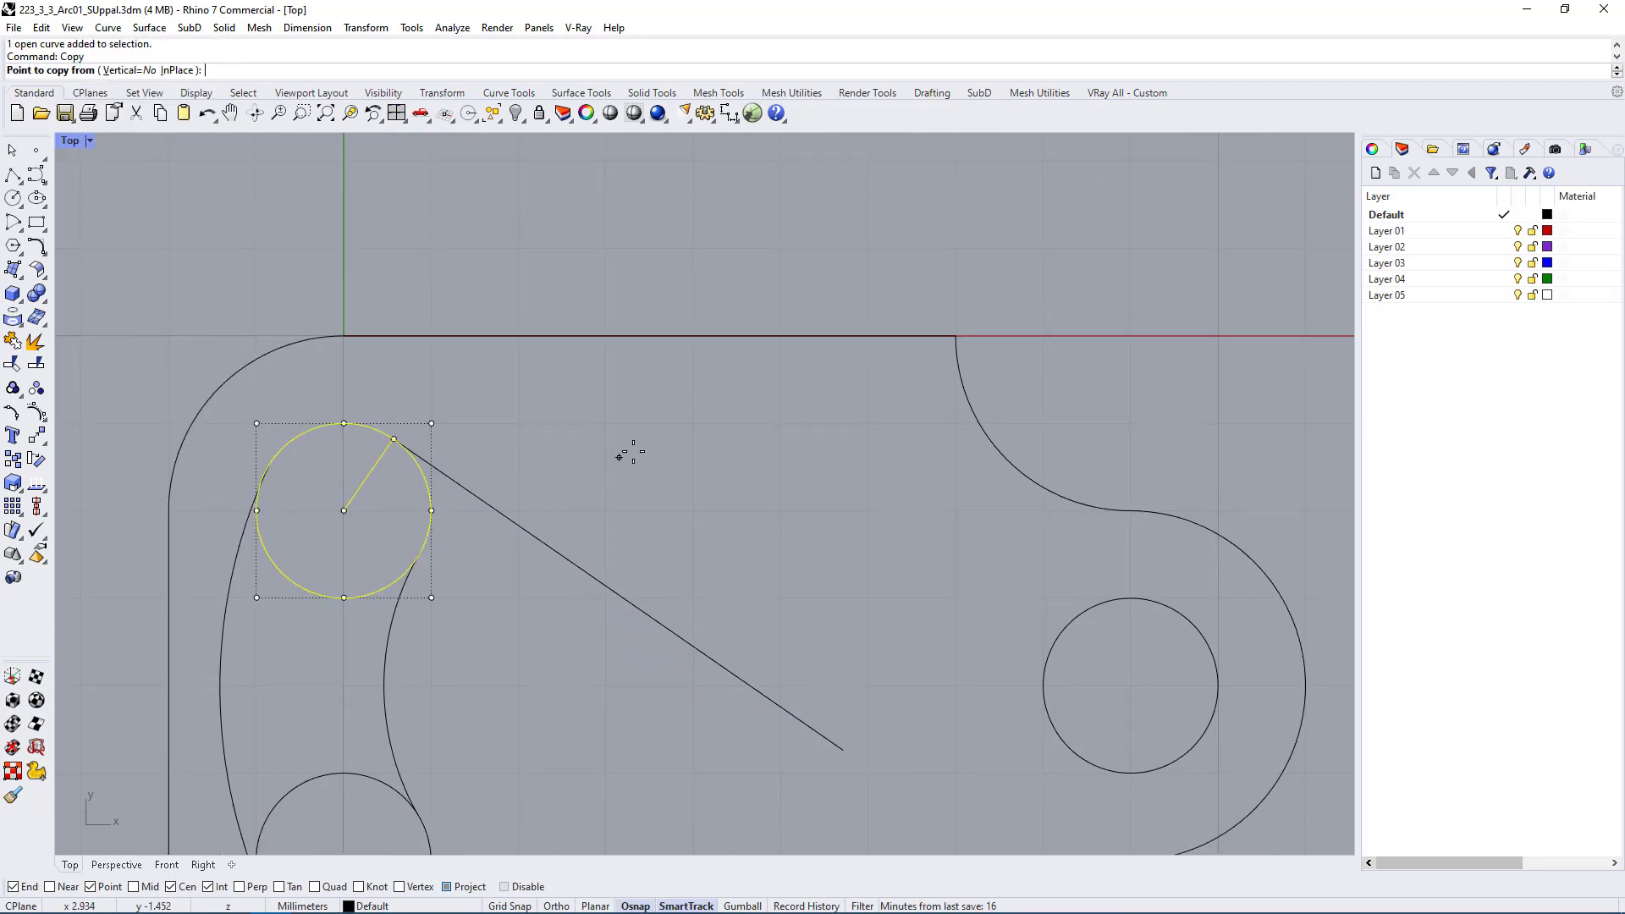
click(393, 439)
click(847, 754)
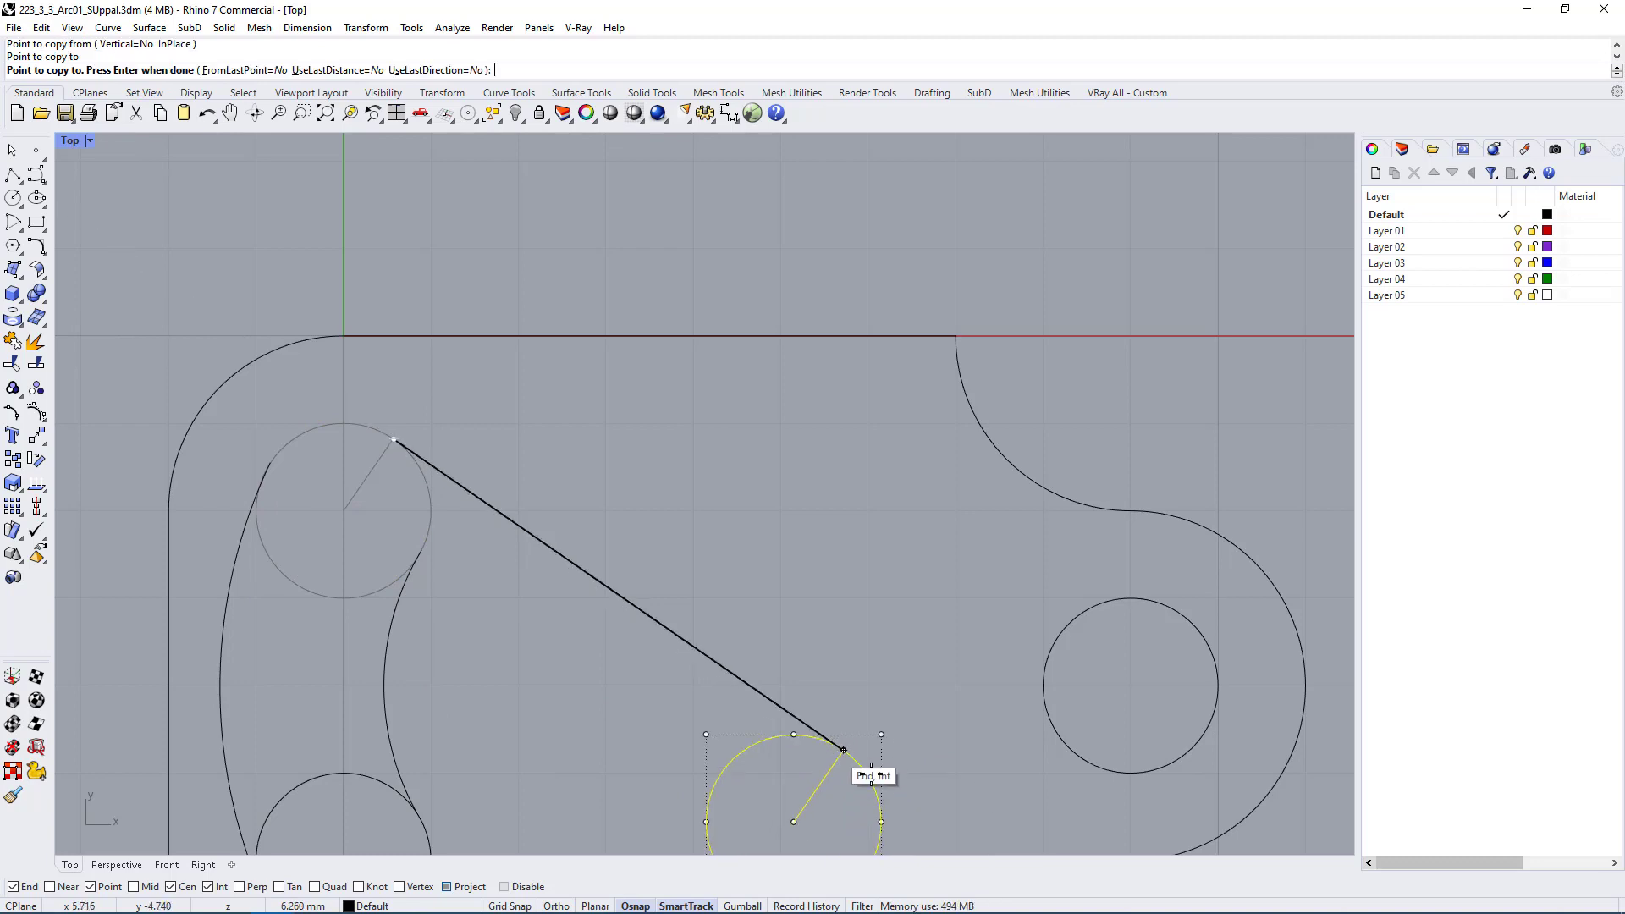
key(Return)
Step: Examine the tangent line, both circles and their radius lines to compare the tangency at each end
right_drag(935, 743, 900, 555)
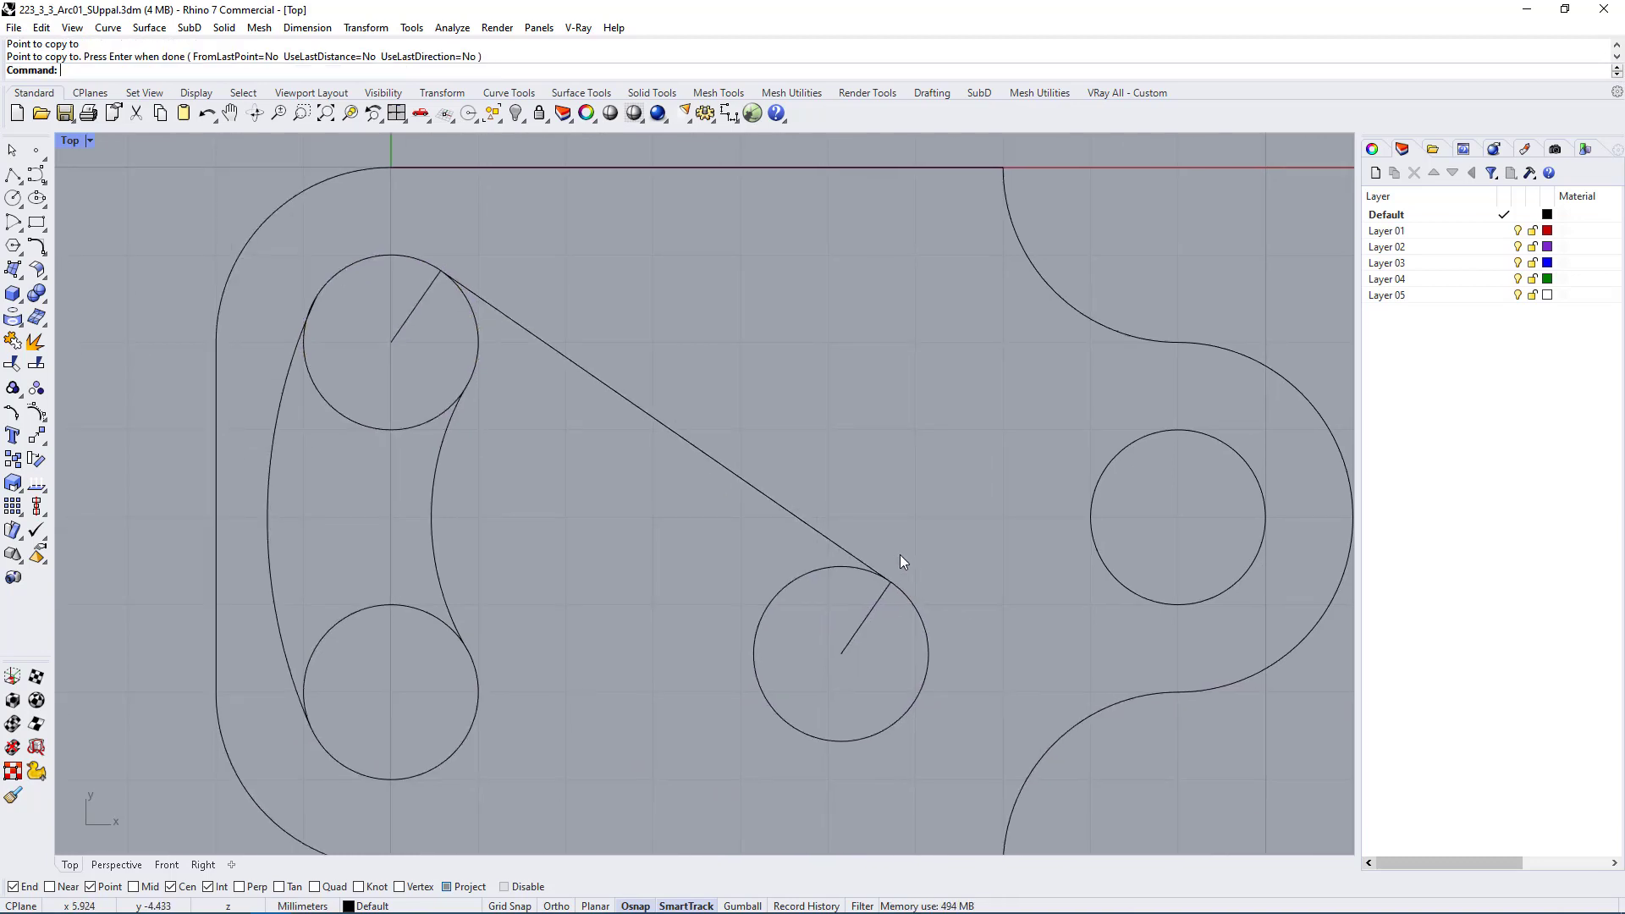
click(830, 571)
shift+click(763, 492)
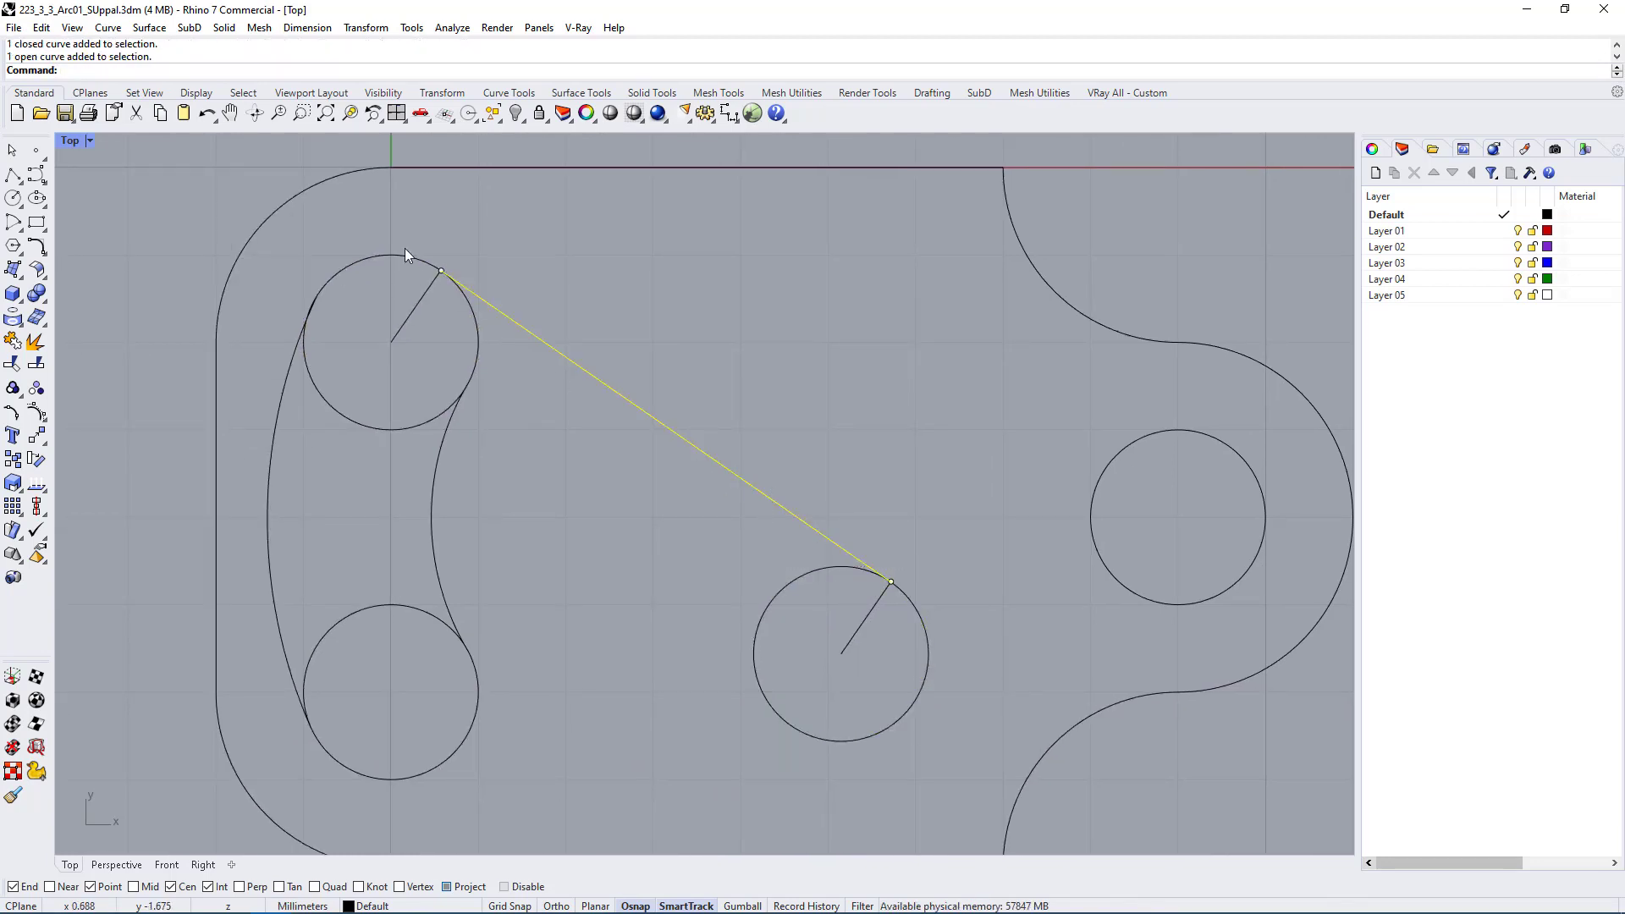
click(406, 429)
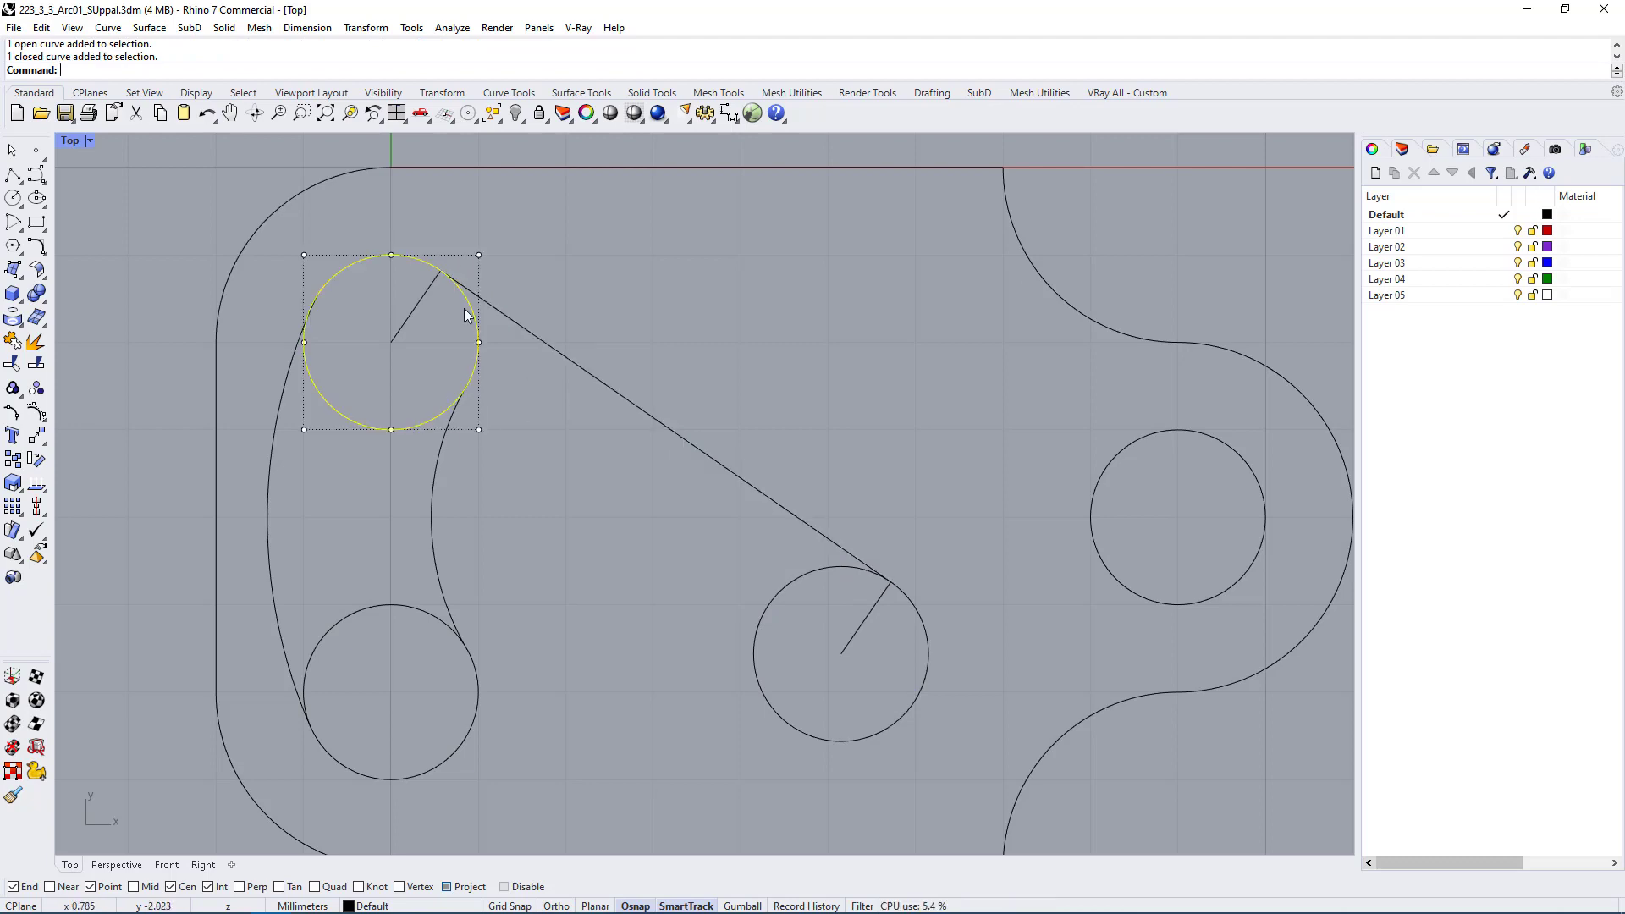
right_drag(798, 540, 705, 523)
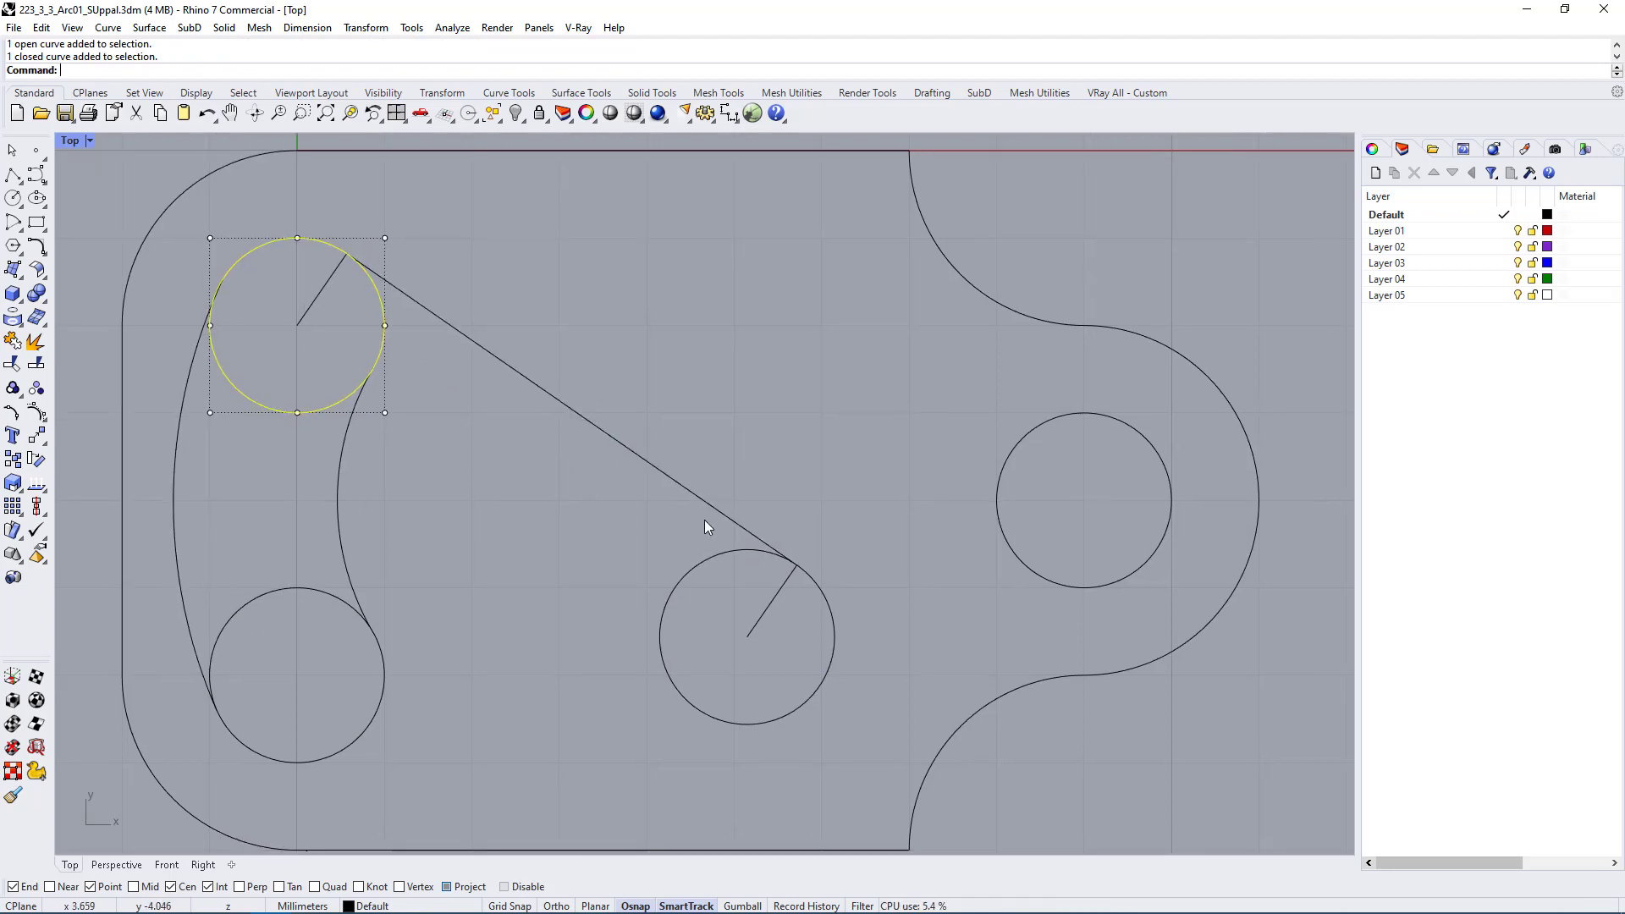
click(705, 523)
drag(659, 364, 848, 637)
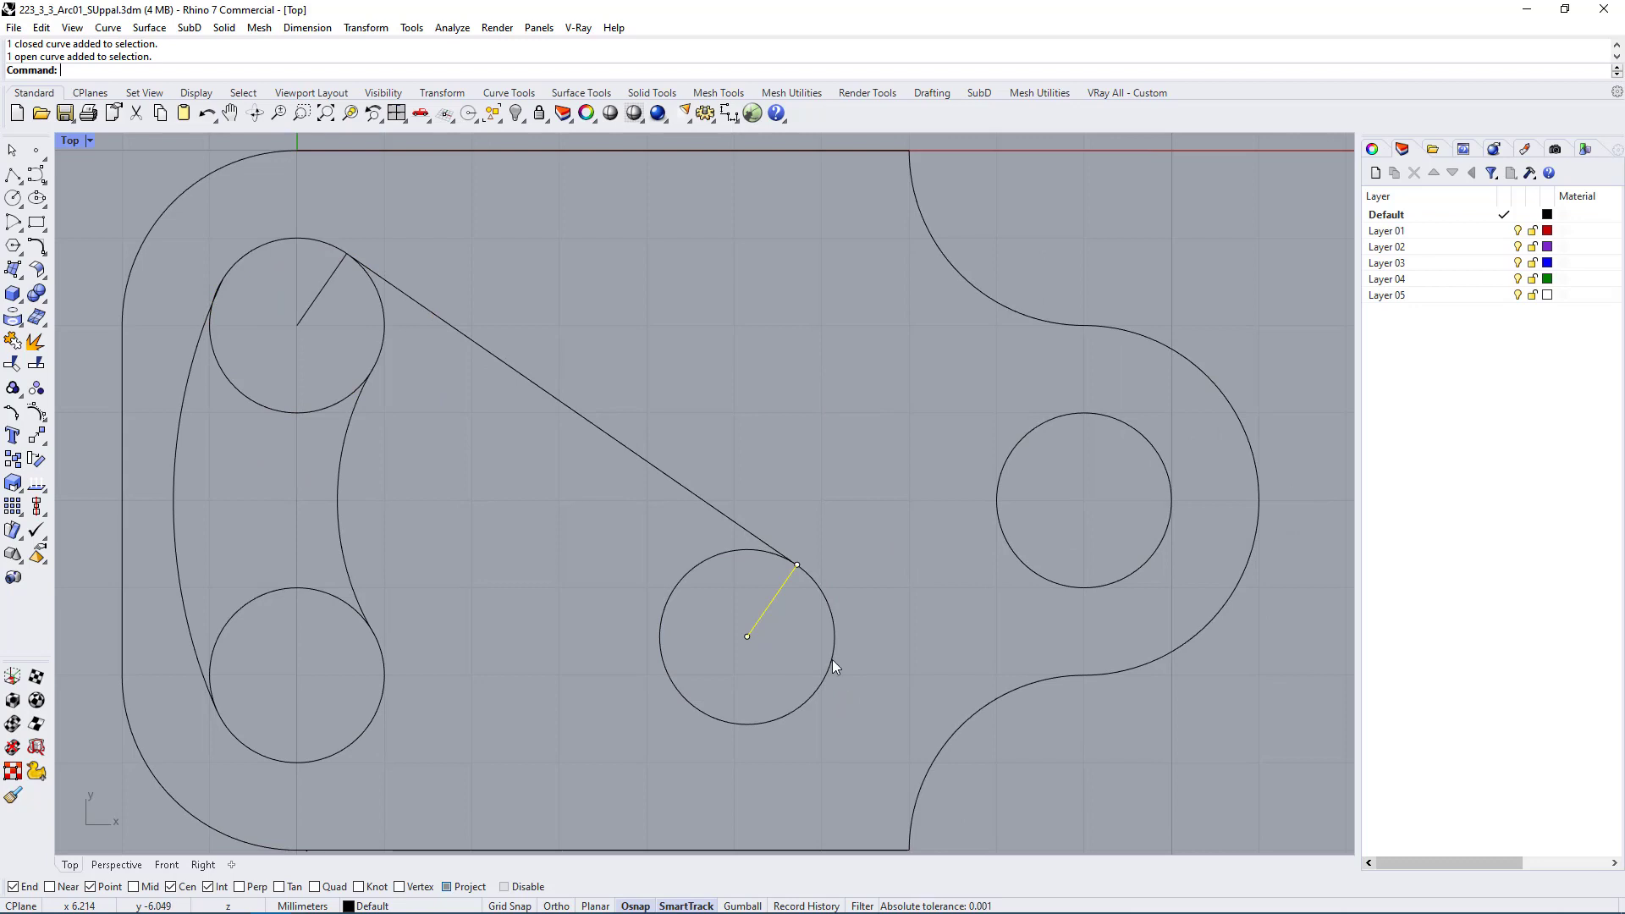
mouse_move(811, 562)
right_down()
mouse_move(885, 505)
mouse_move(870, 519)
mouse_move(766, 505)
mouse_move(792, 573)
right_up()
scroll(765, 505, down, 2)
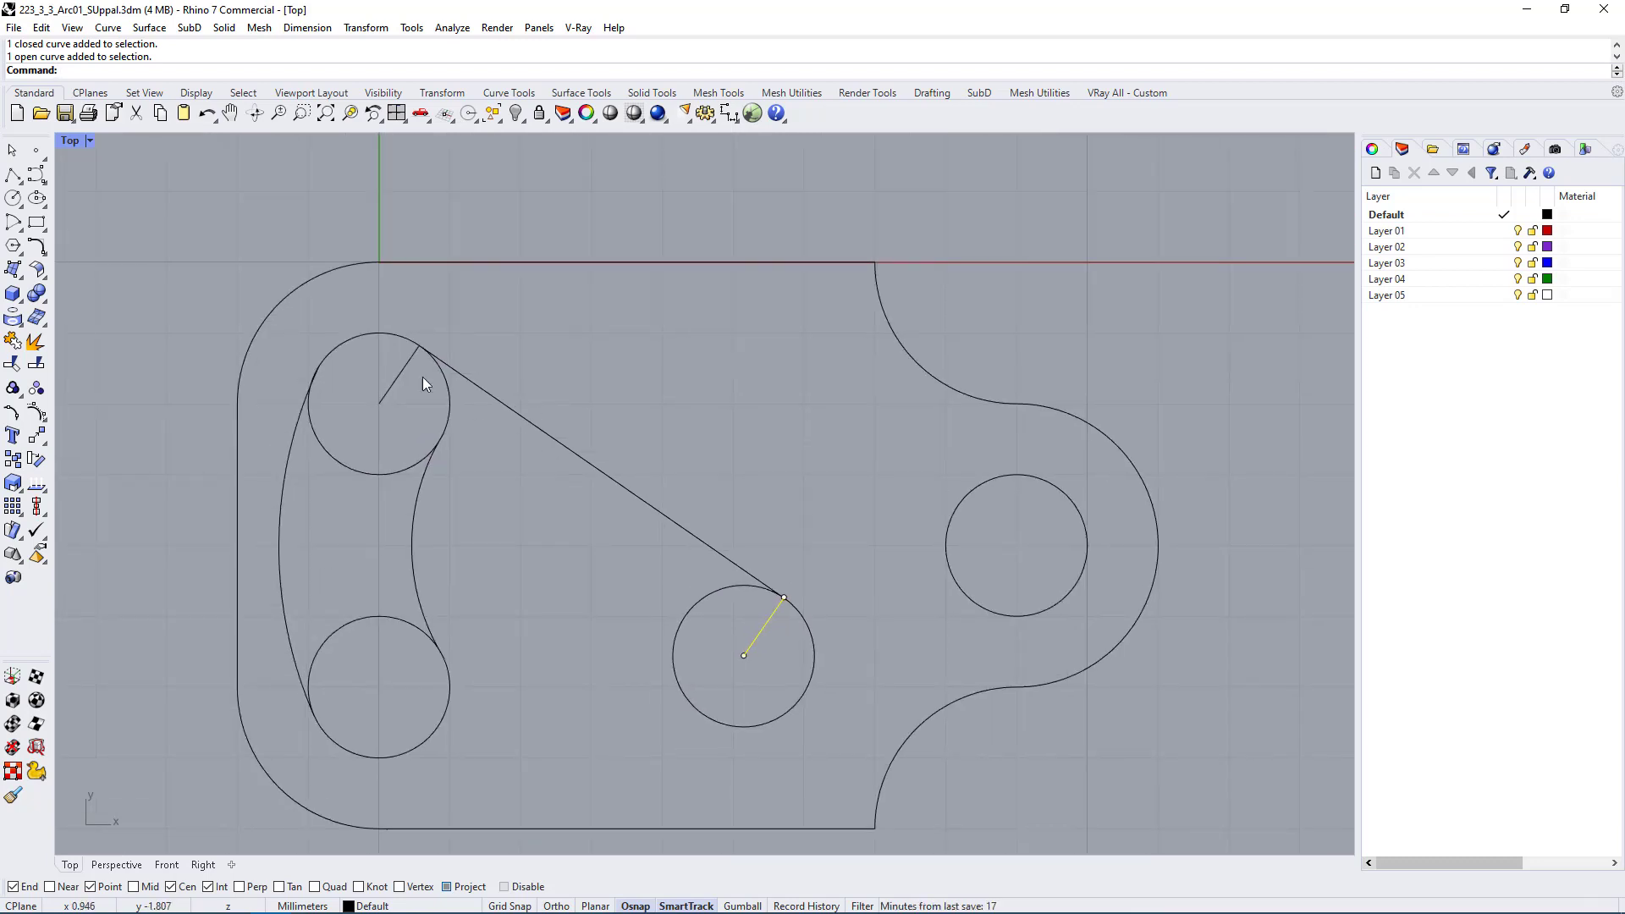
click(691, 602)
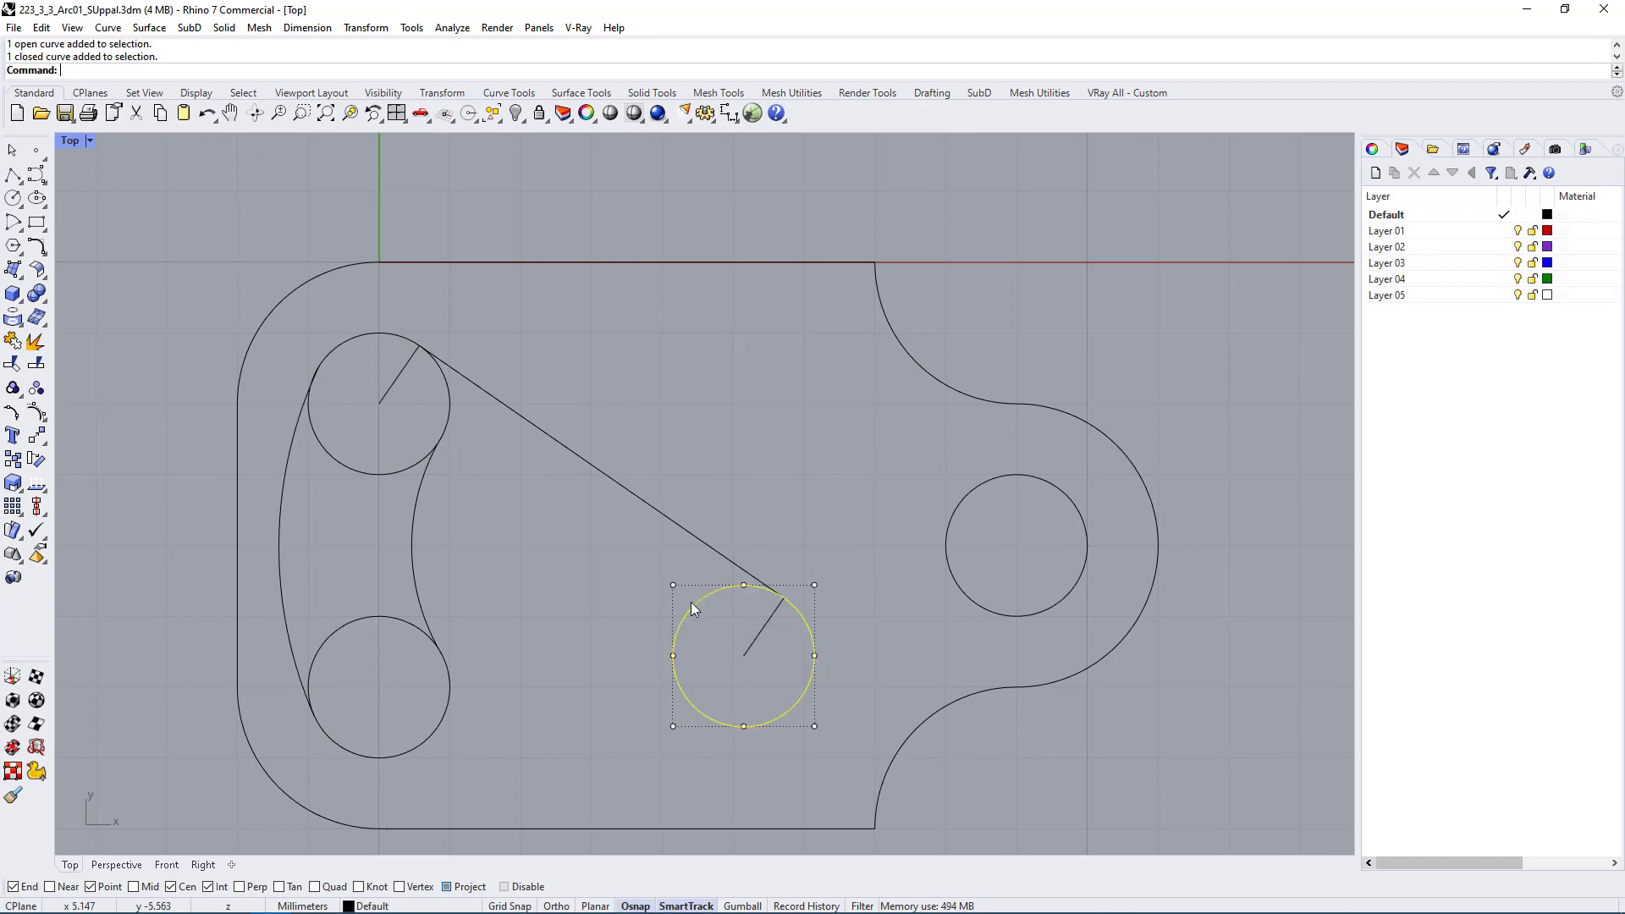
click(720, 553)
click(815, 521)
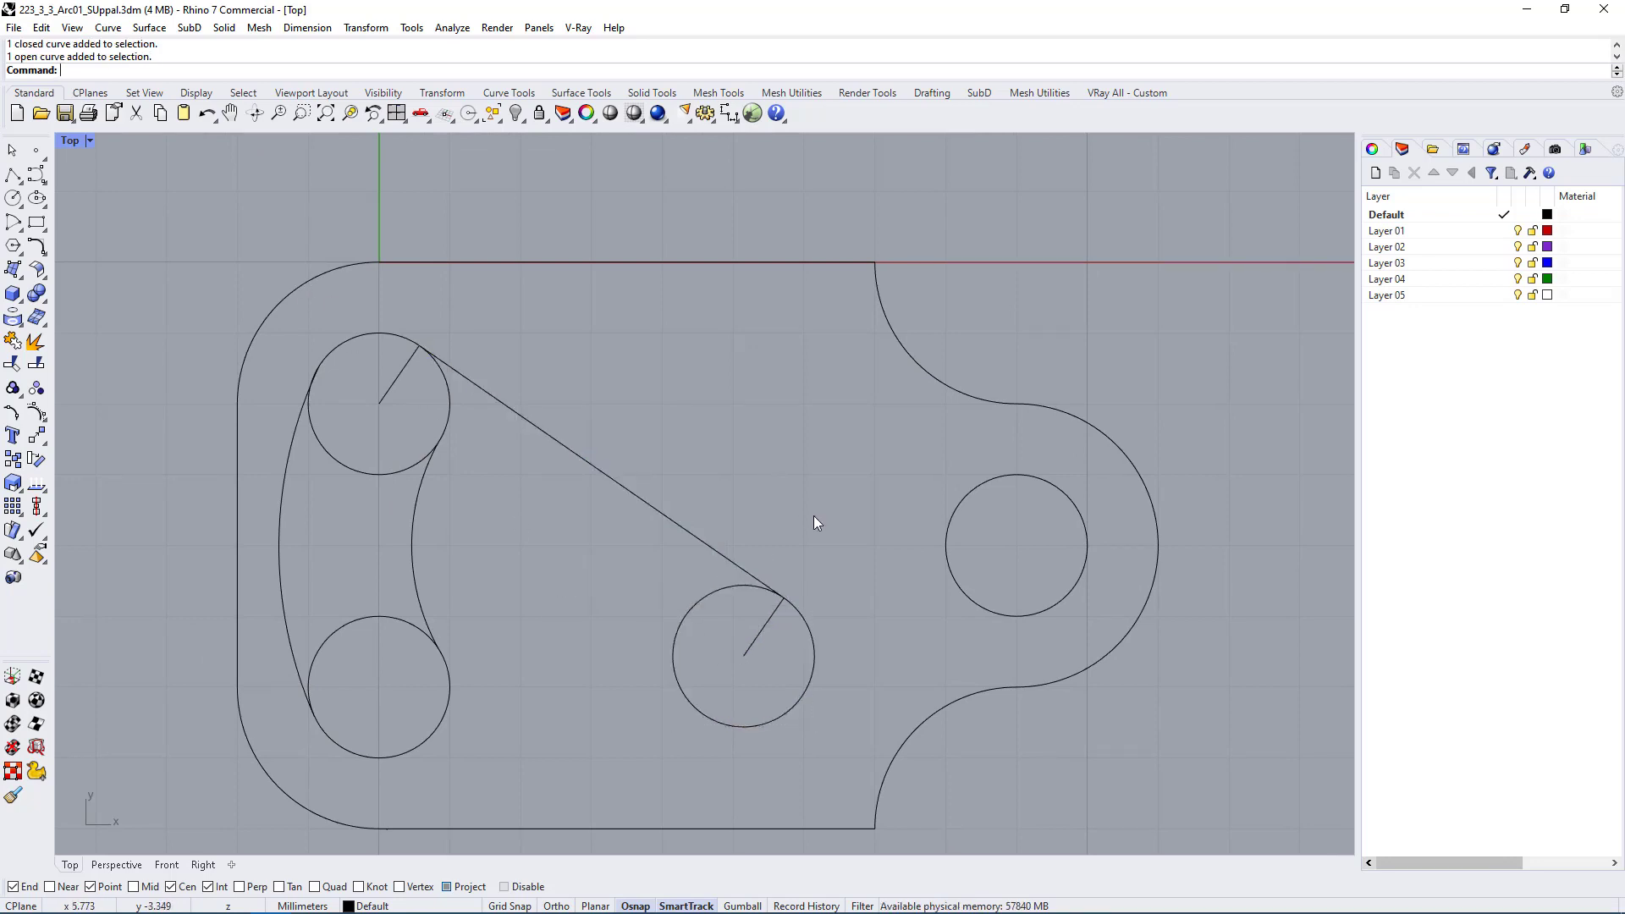
Step: Delete the tangent line together with the copied circle and its radius line
drag(853, 493, 675, 721)
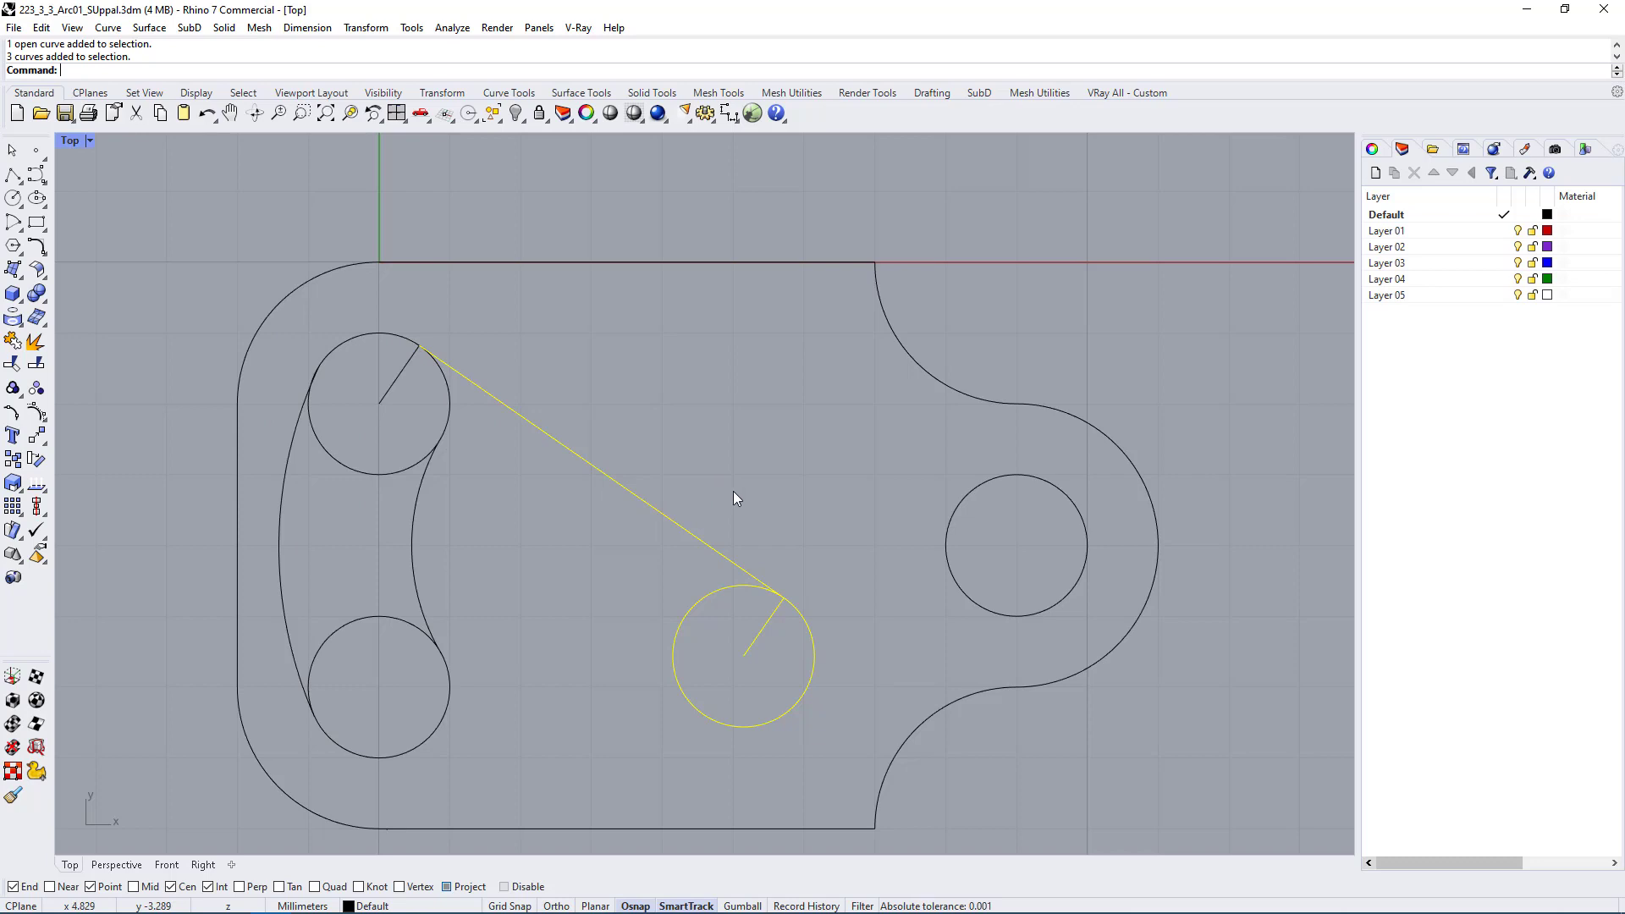
key(Escape)
key(Delete)
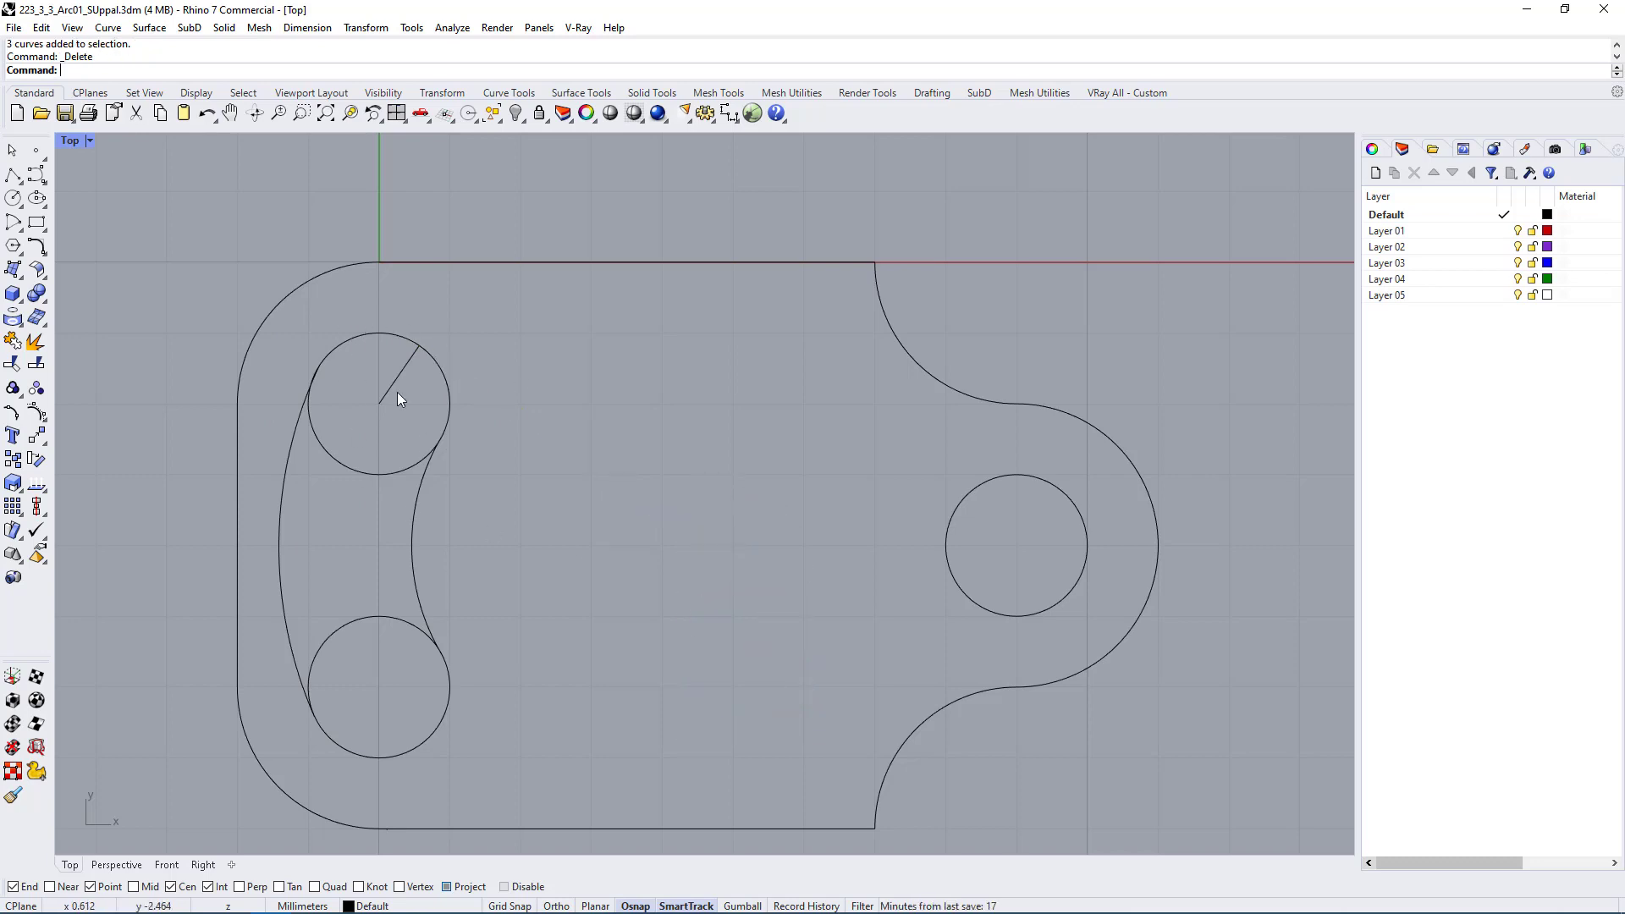
Step: Turn off the centre snap and draw a line tangent to the tops of the upper slot circle and the right-hand hole circle
click(107, 25)
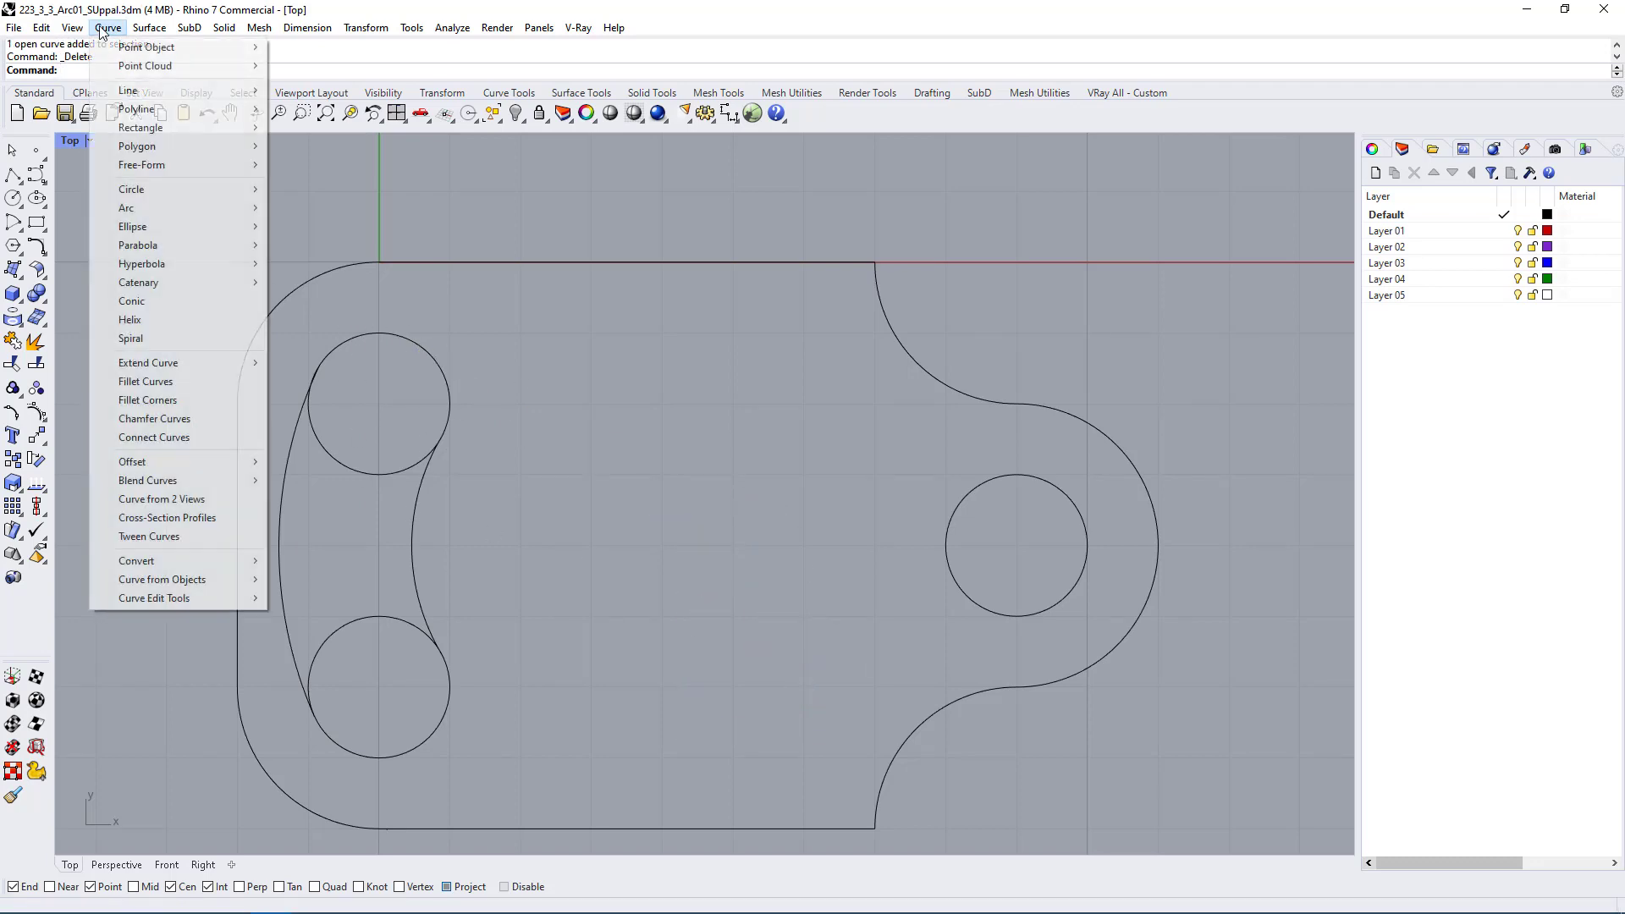
mouse_move(176, 98)
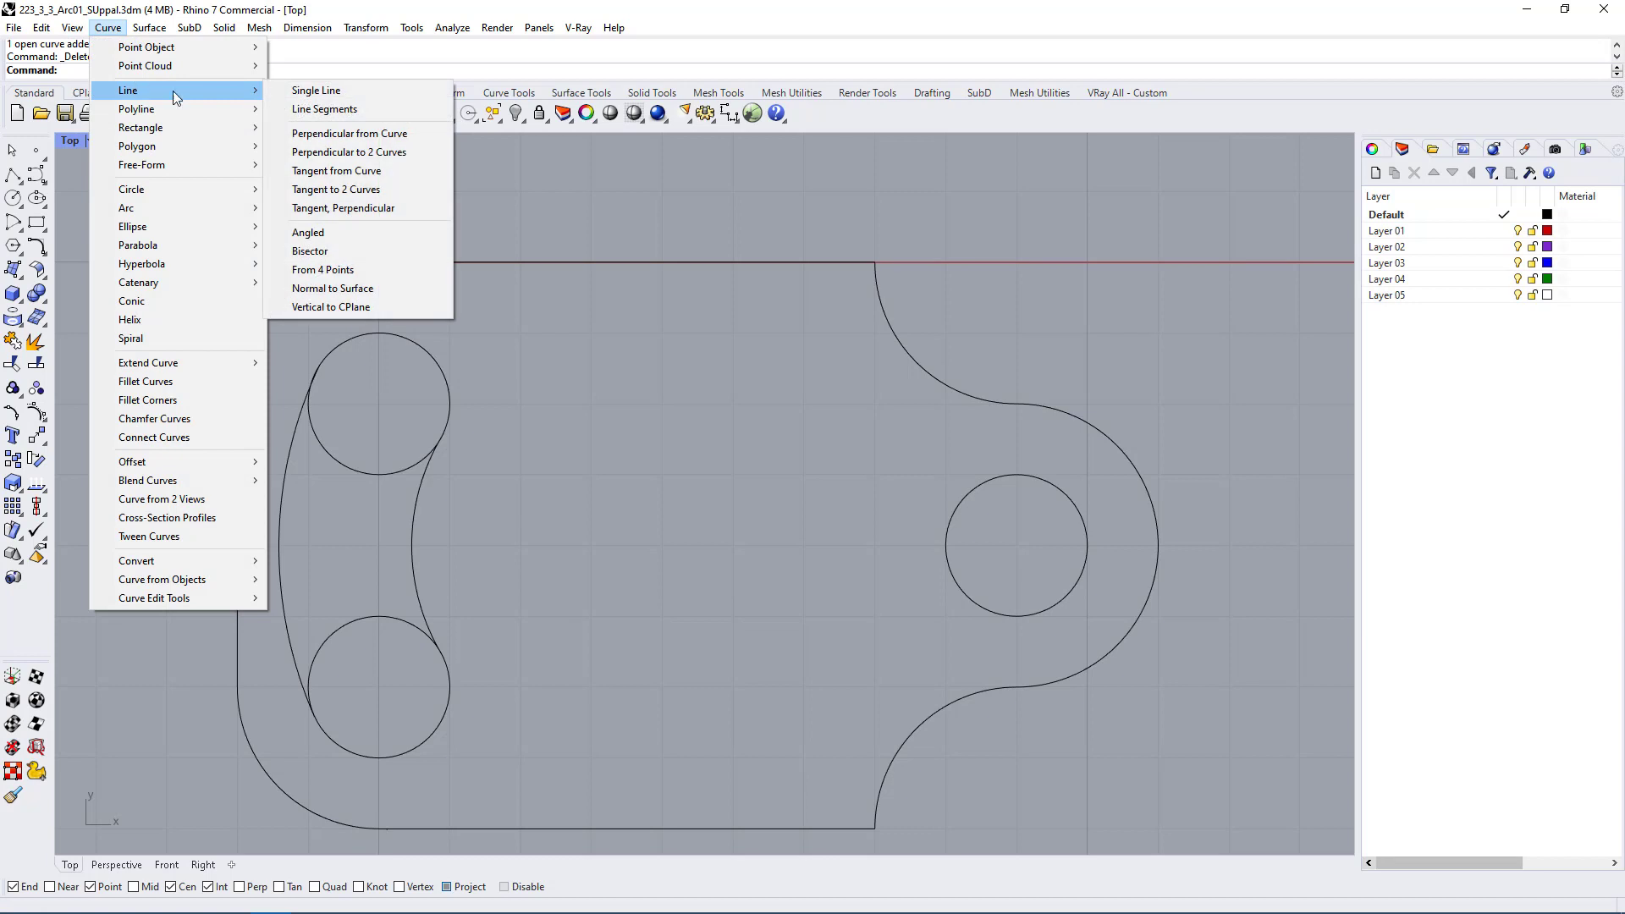
click(329, 98)
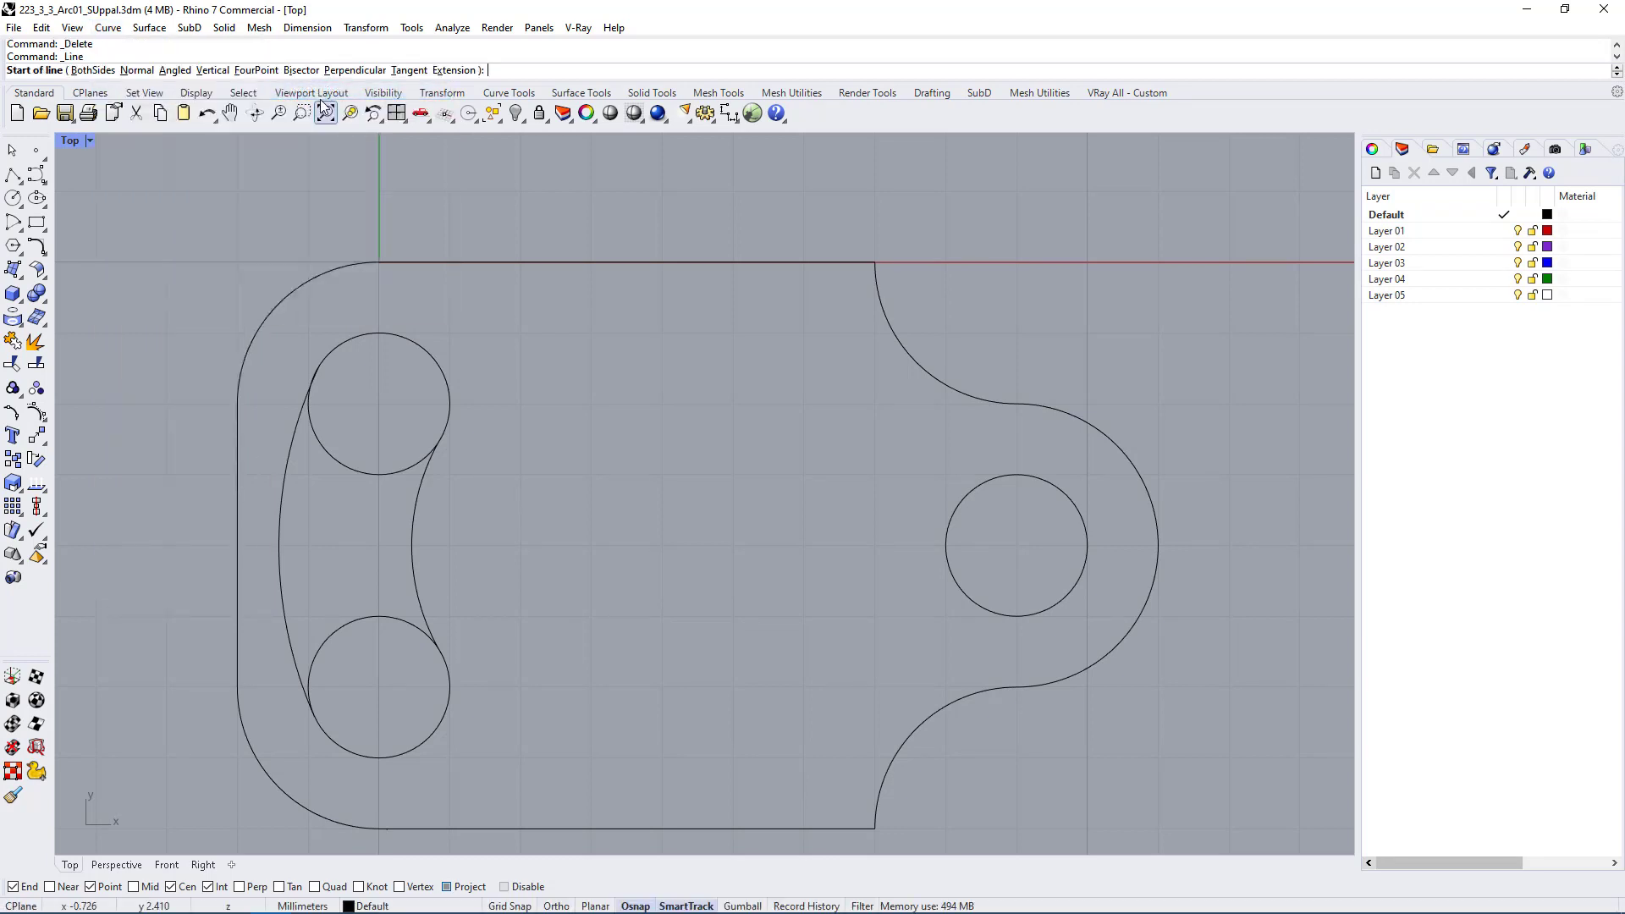
click(403, 71)
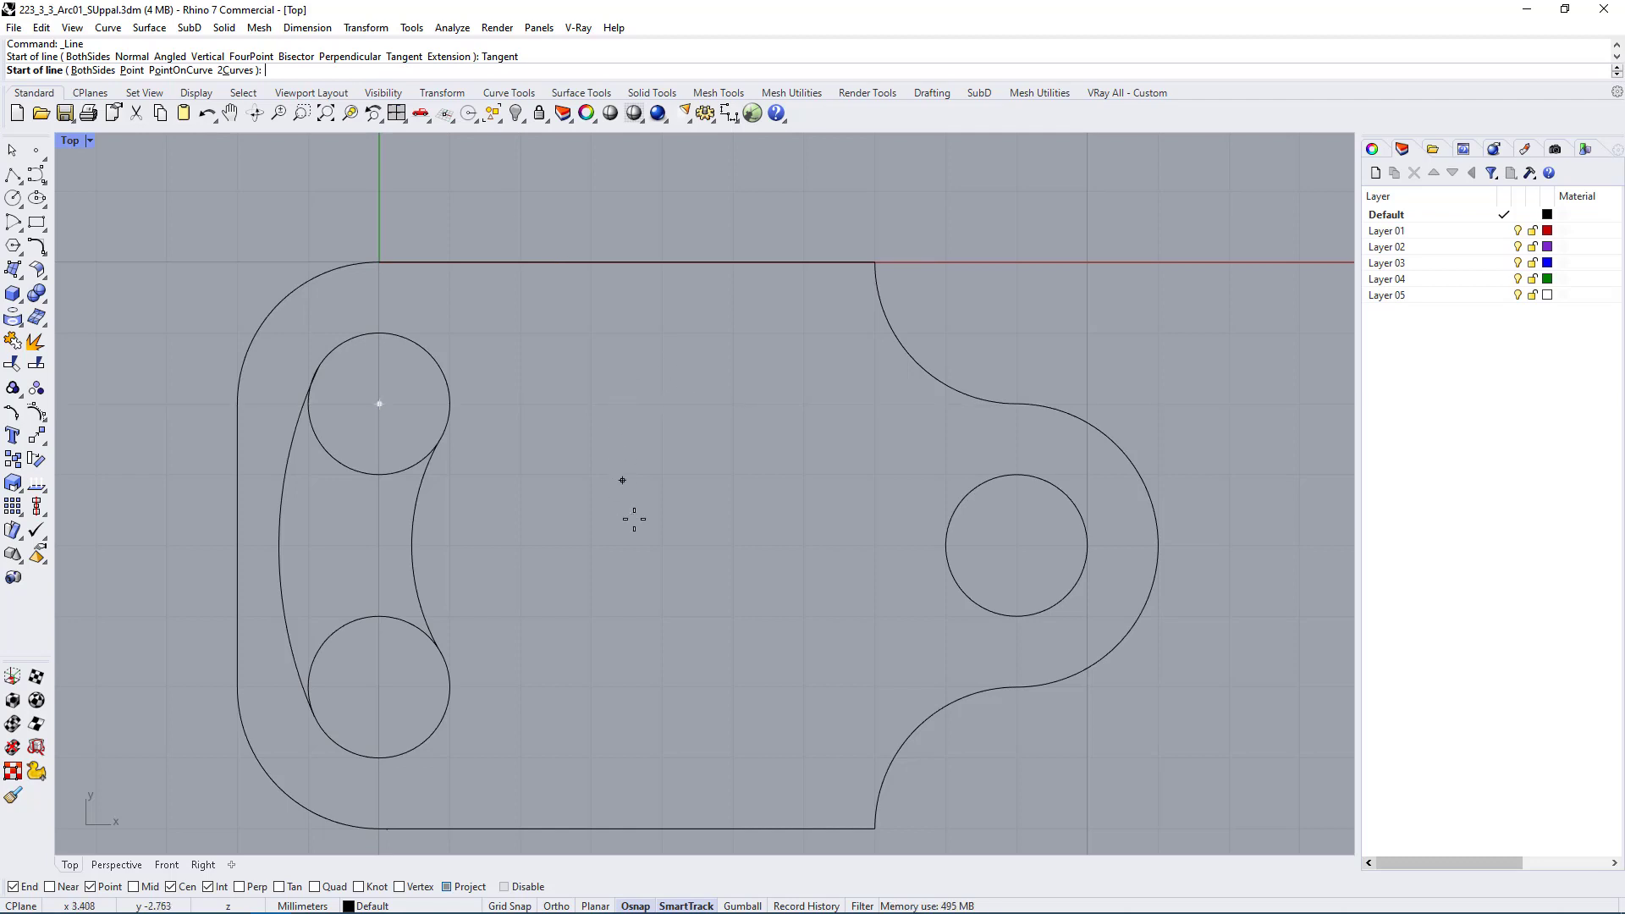
click(178, 886)
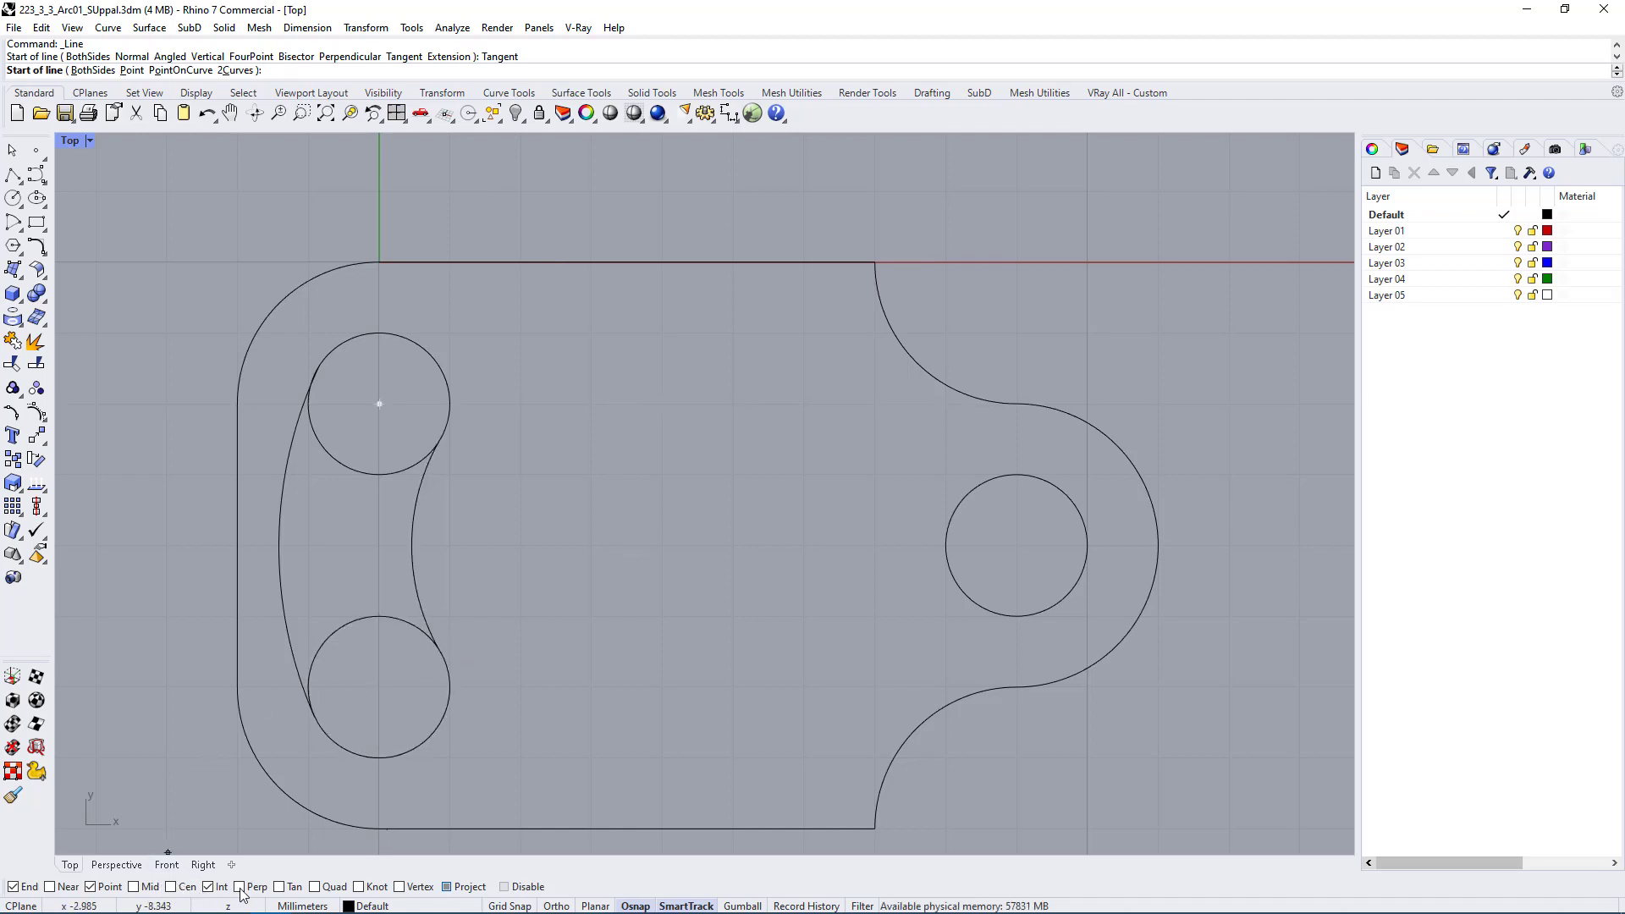
click(327, 888)
click(314, 887)
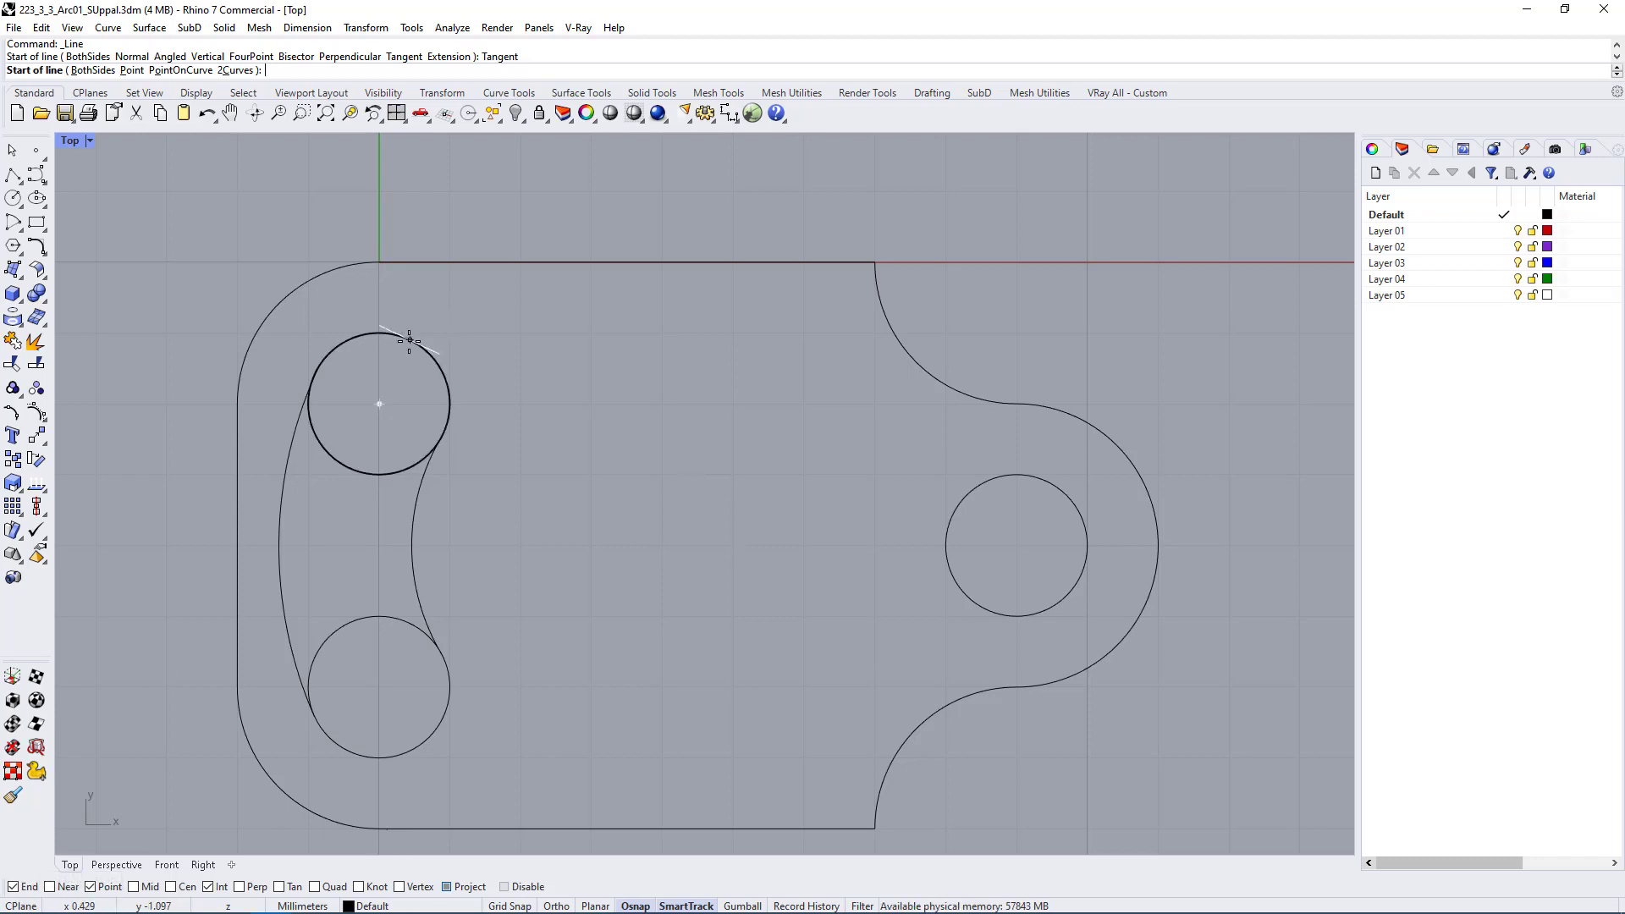
click(348, 338)
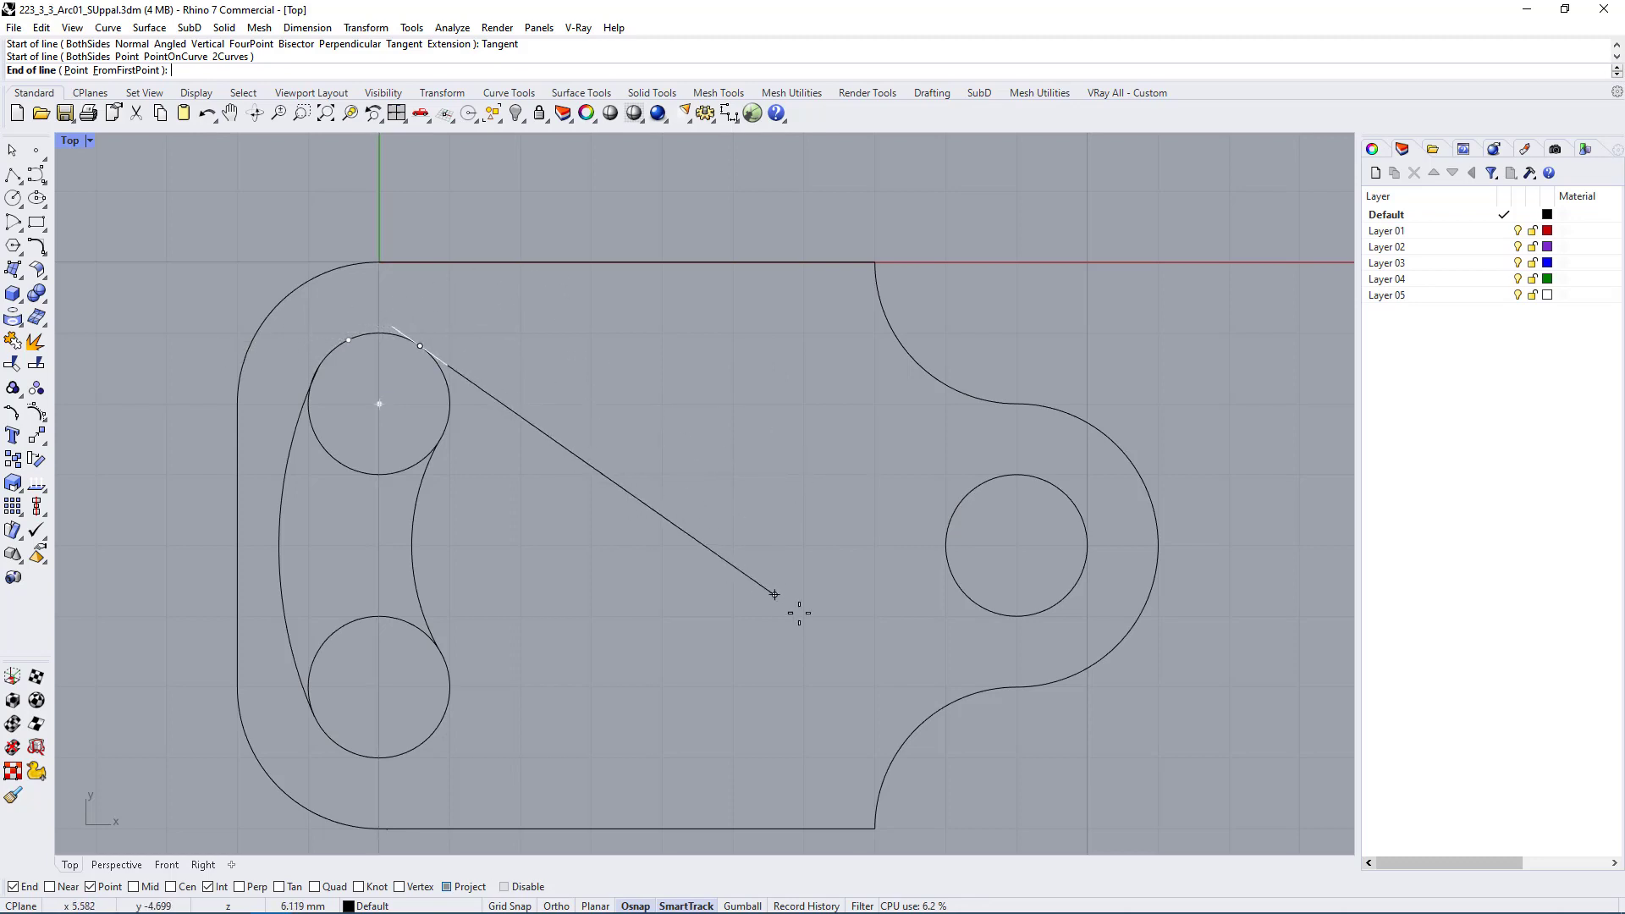
click(1037, 474)
click(728, 409)
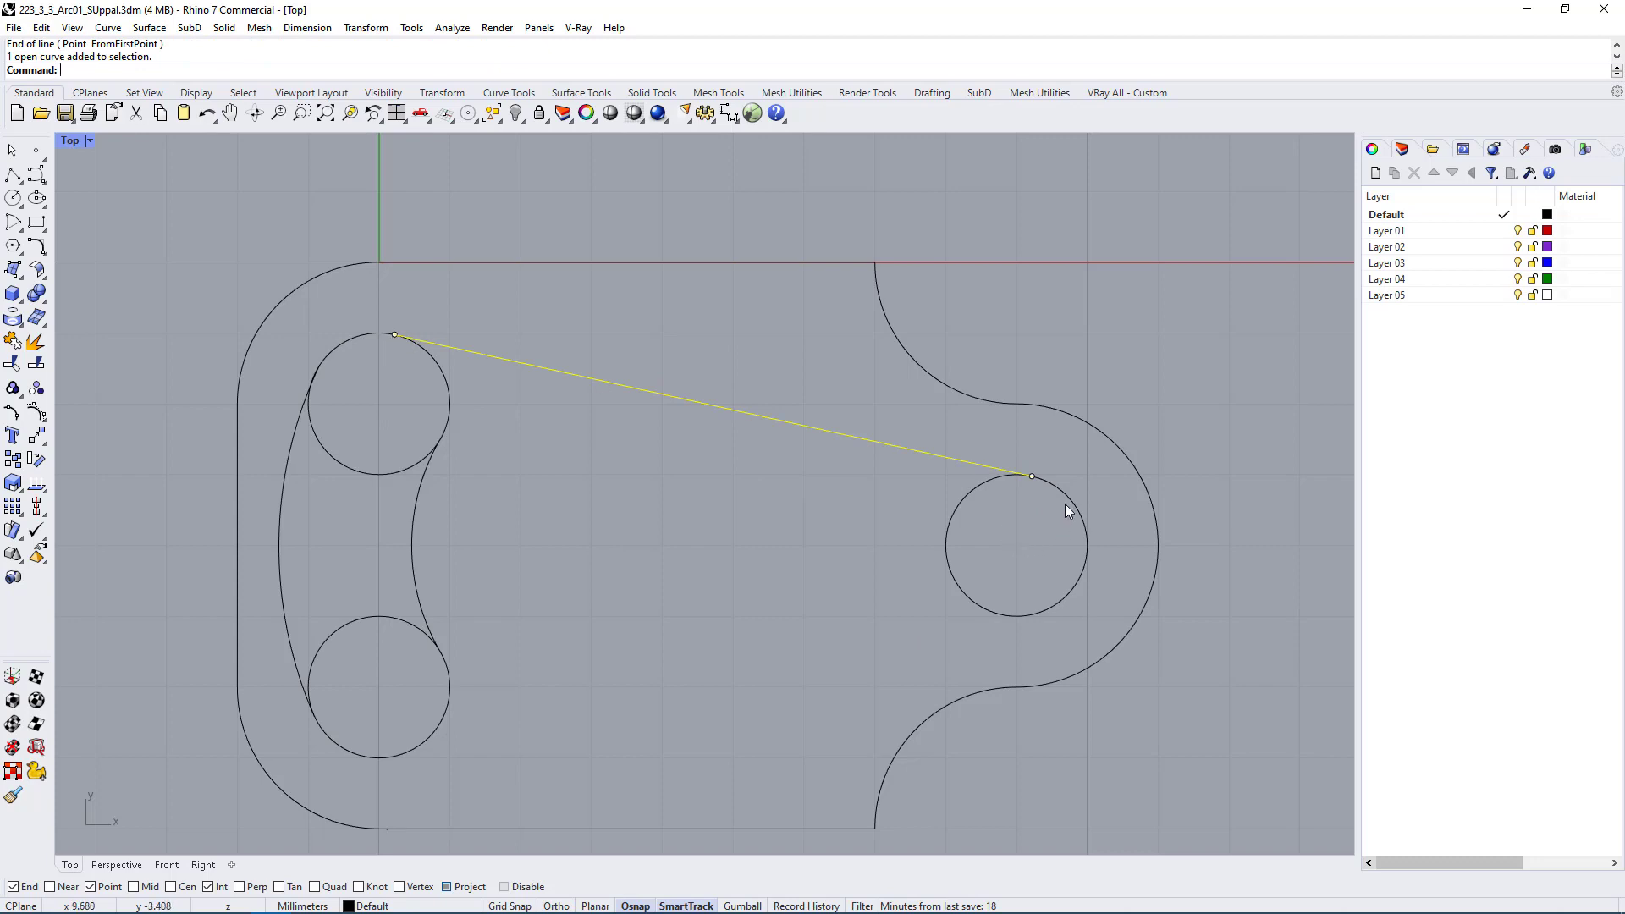
key(Escape)
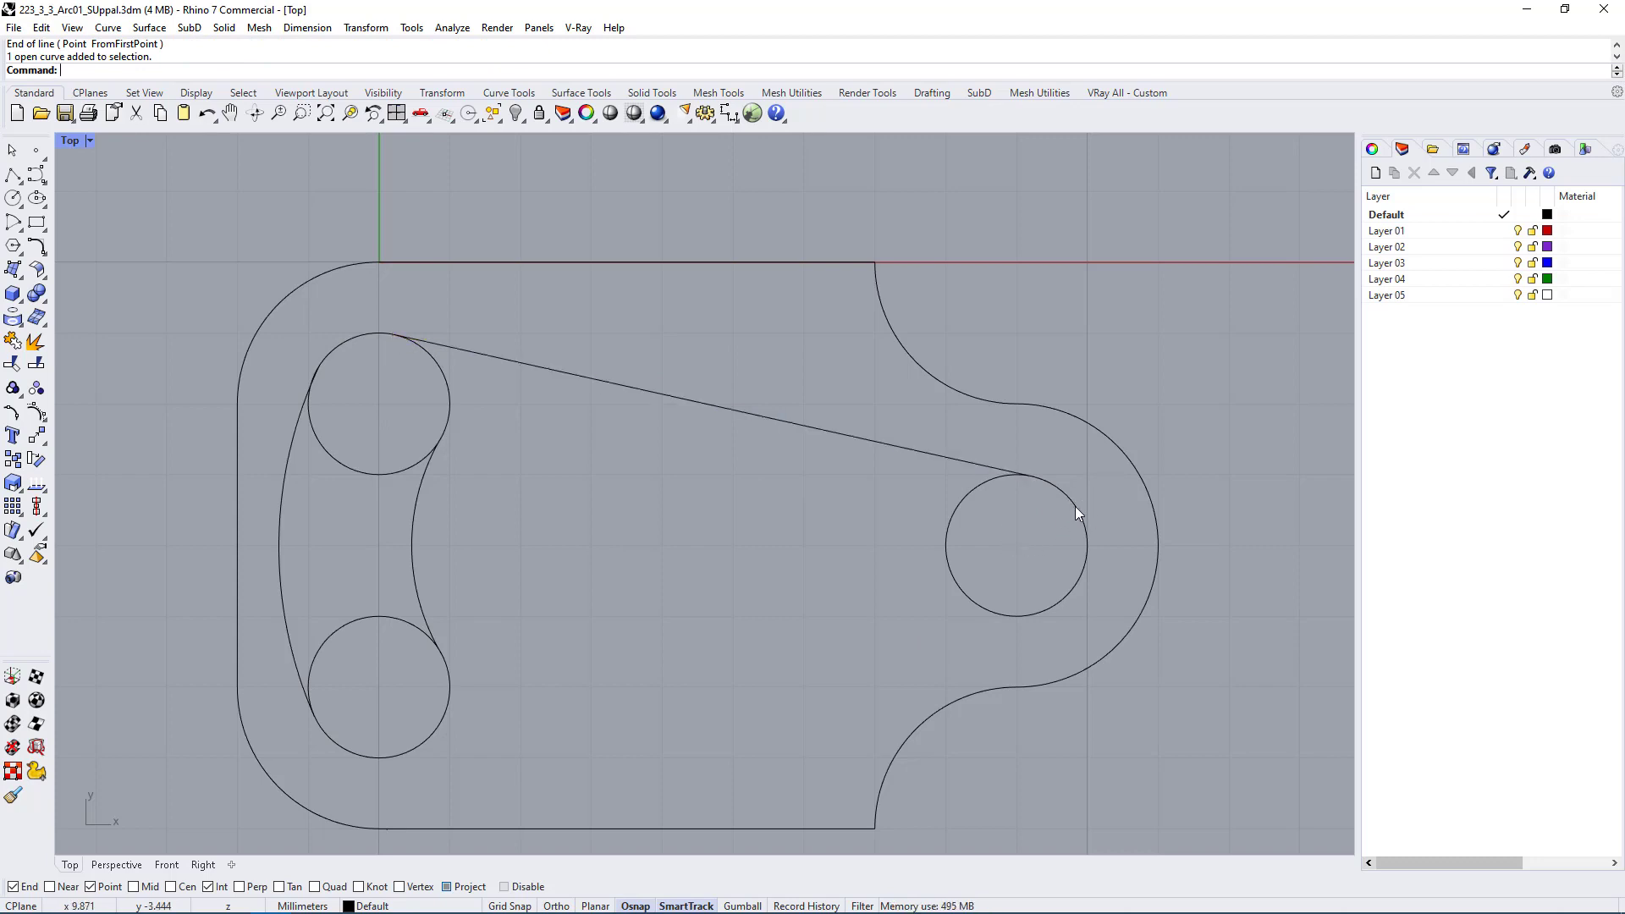
Step: Delete the tangent line between the upper slot circle and the right-hand hole circle
click(1070, 506)
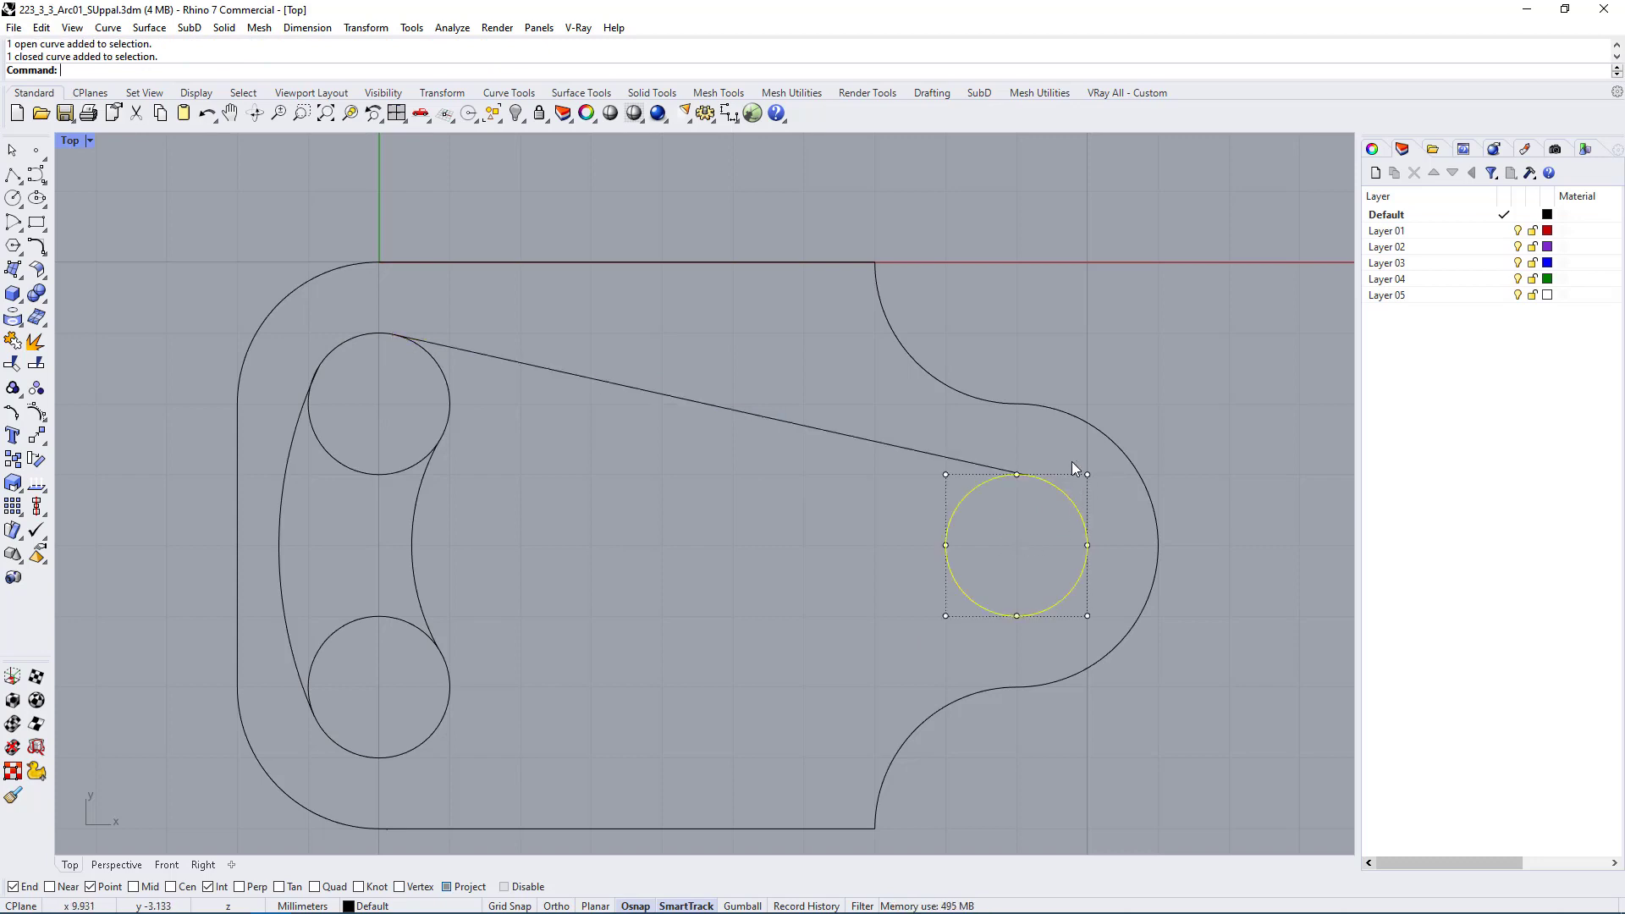
click(433, 359)
key(Escape)
click(755, 415)
key(Delete)
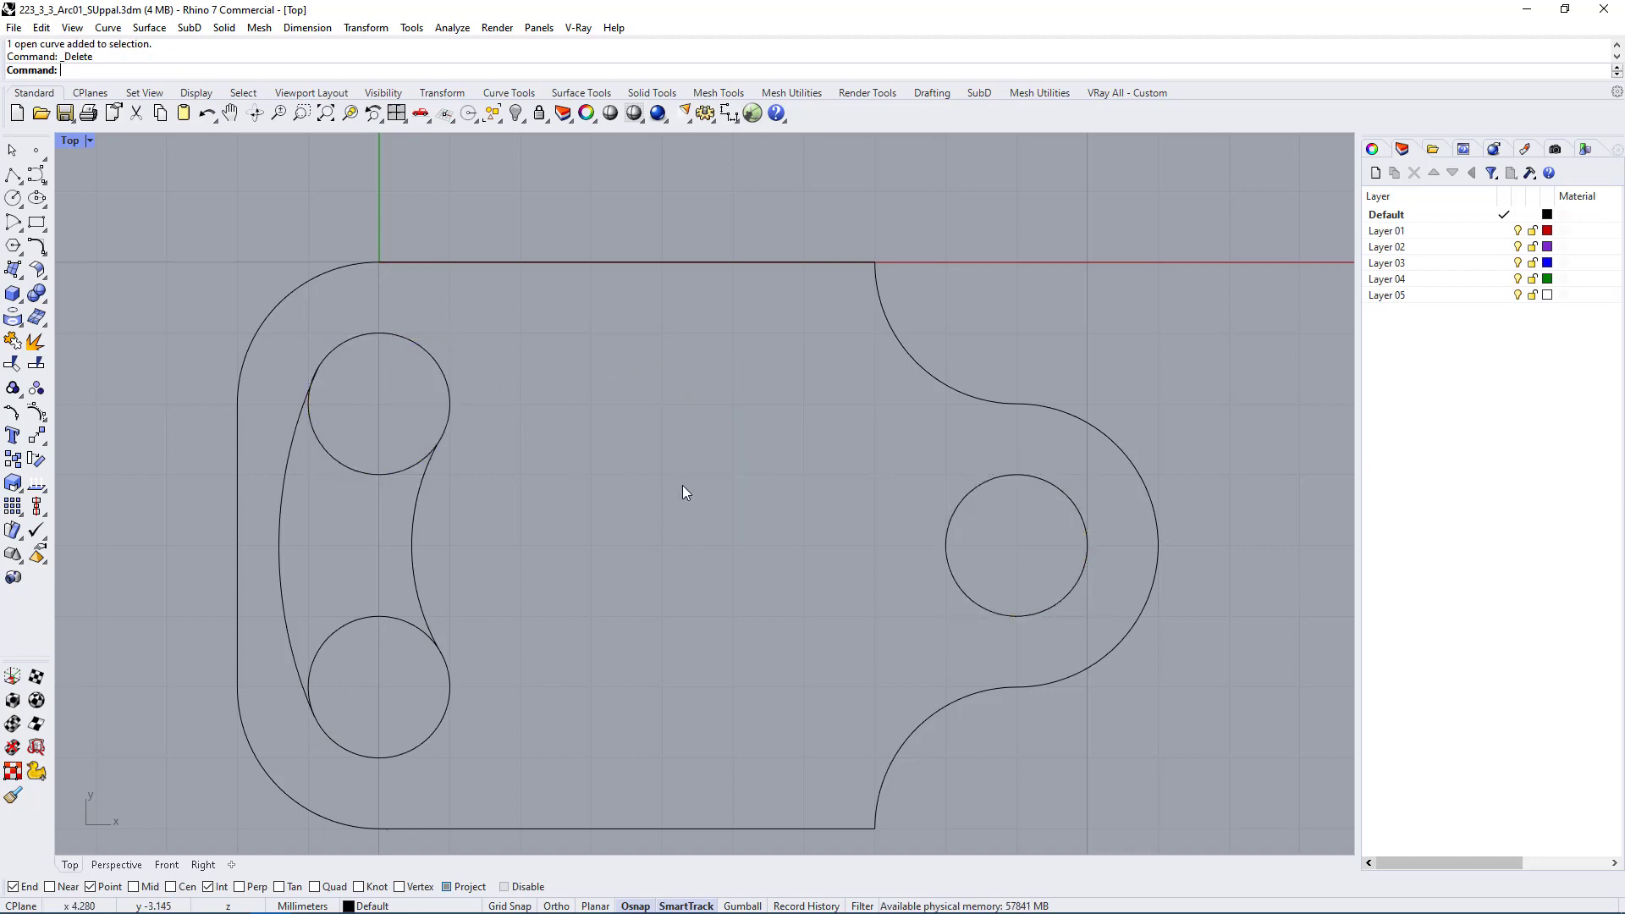
Step: Draw the tangent line again from the top of the upper slot circle to the top of the right-hand hole circle
click(107, 28)
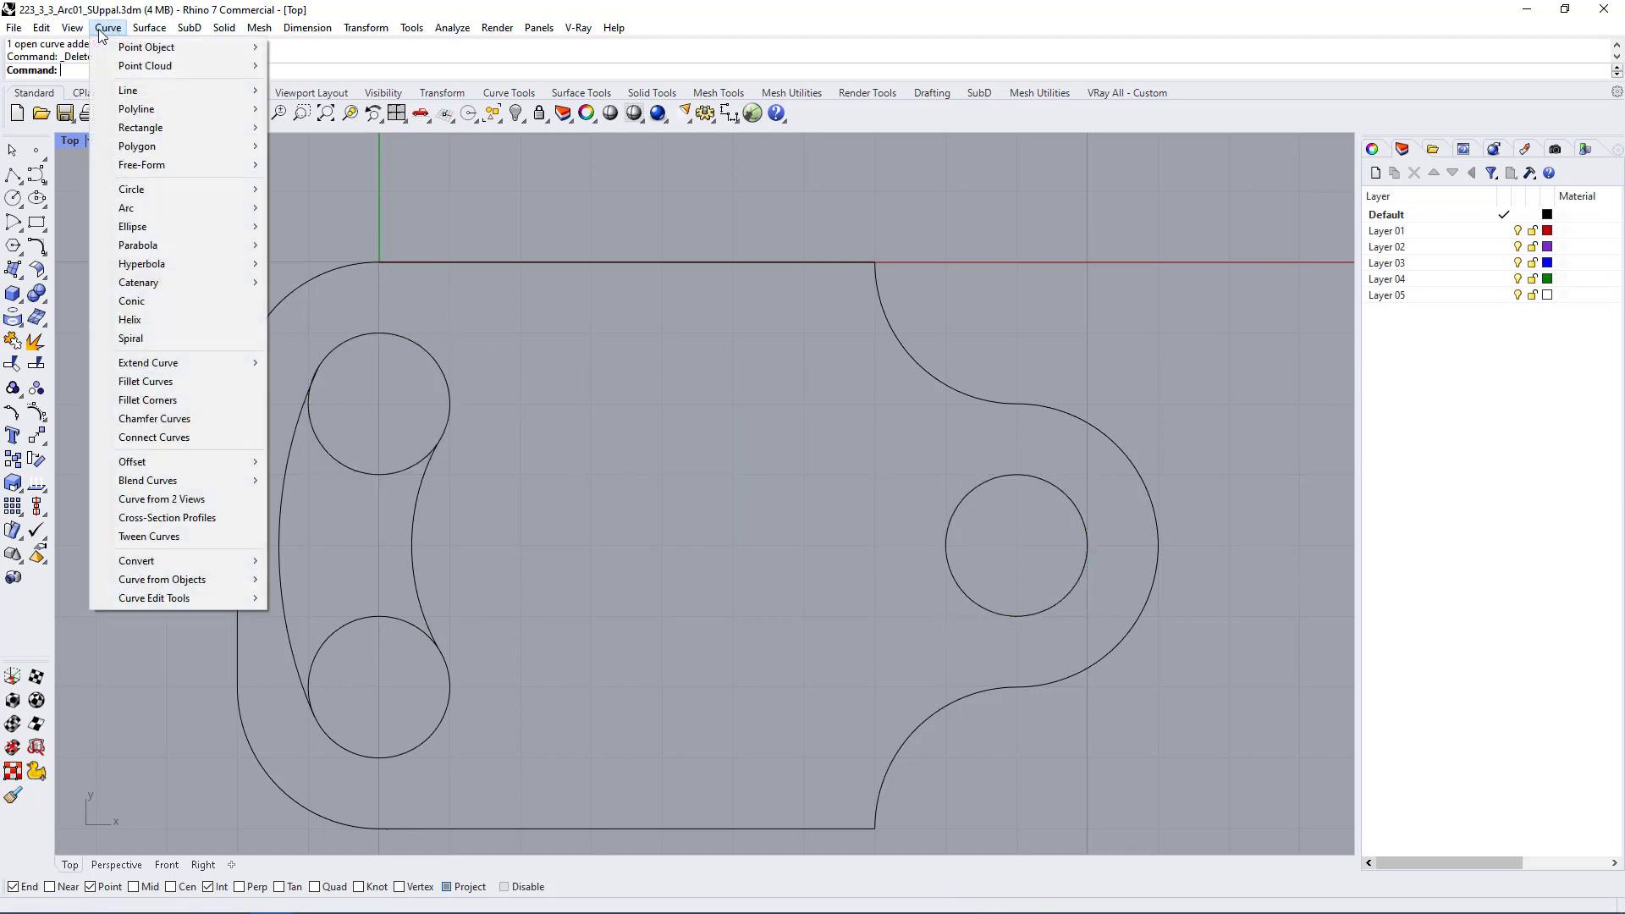
mouse_move(131, 90)
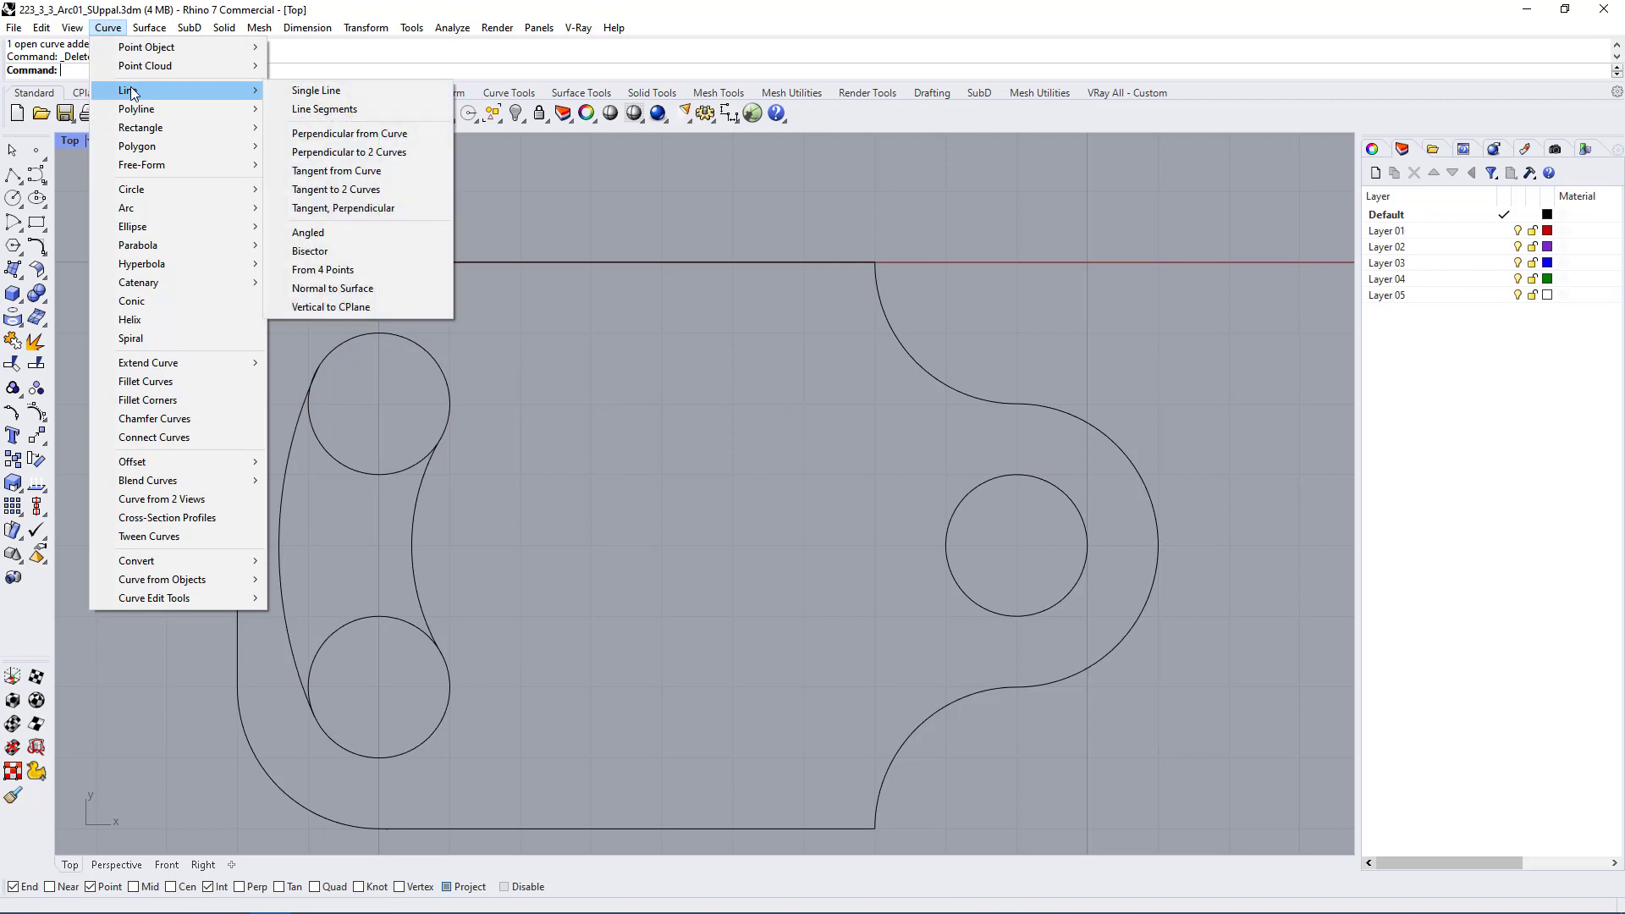
click(332, 92)
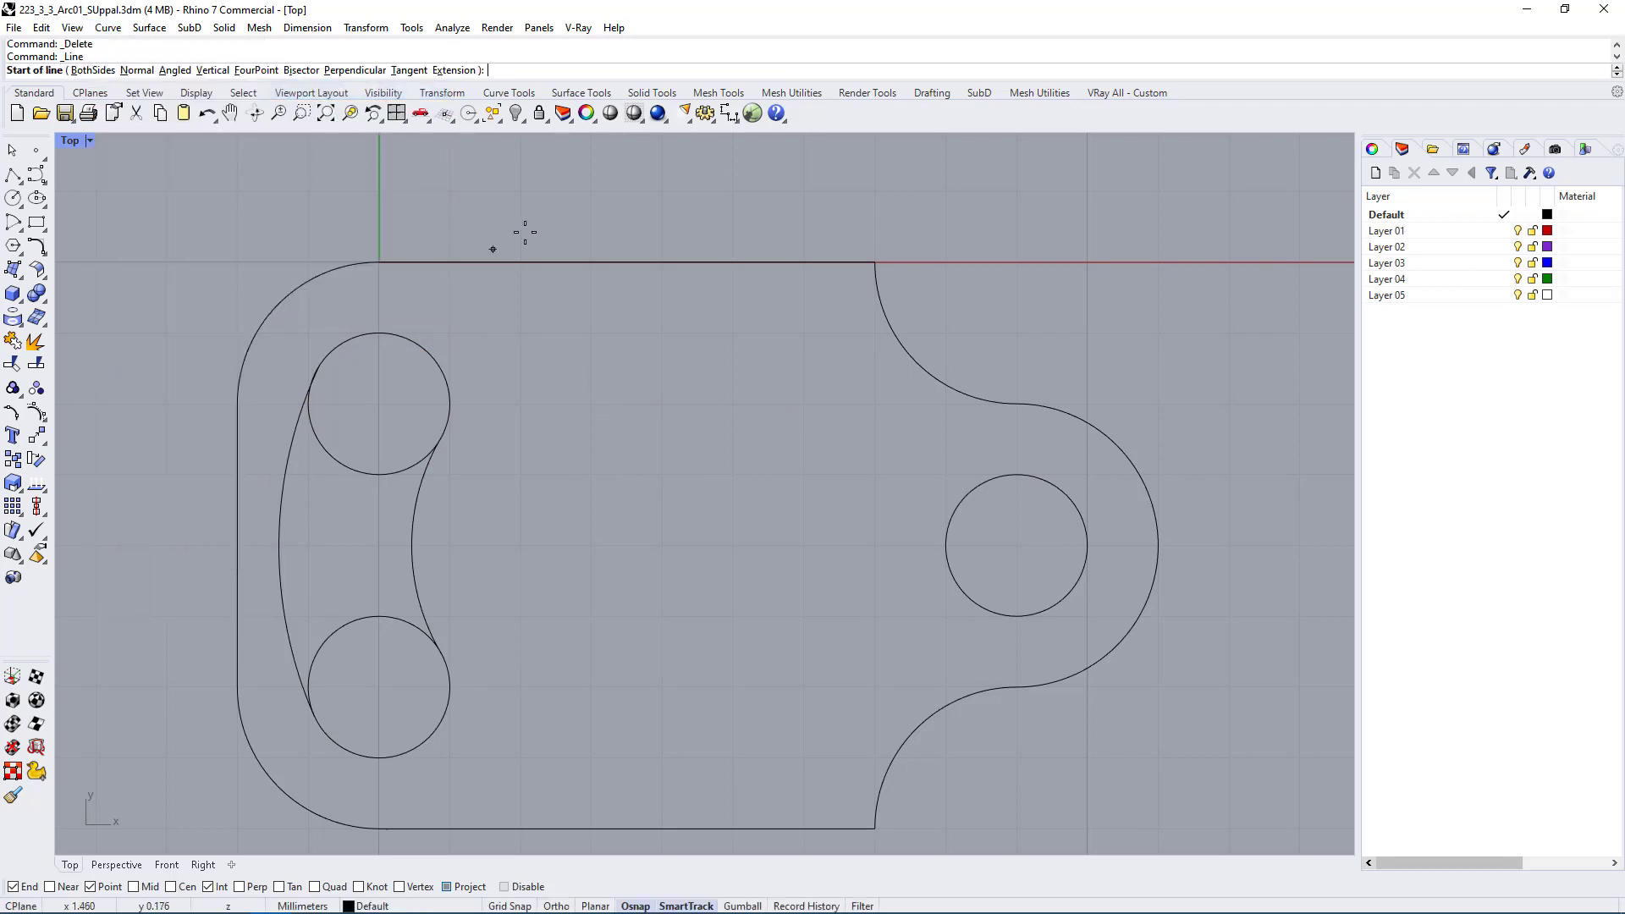
click(406, 70)
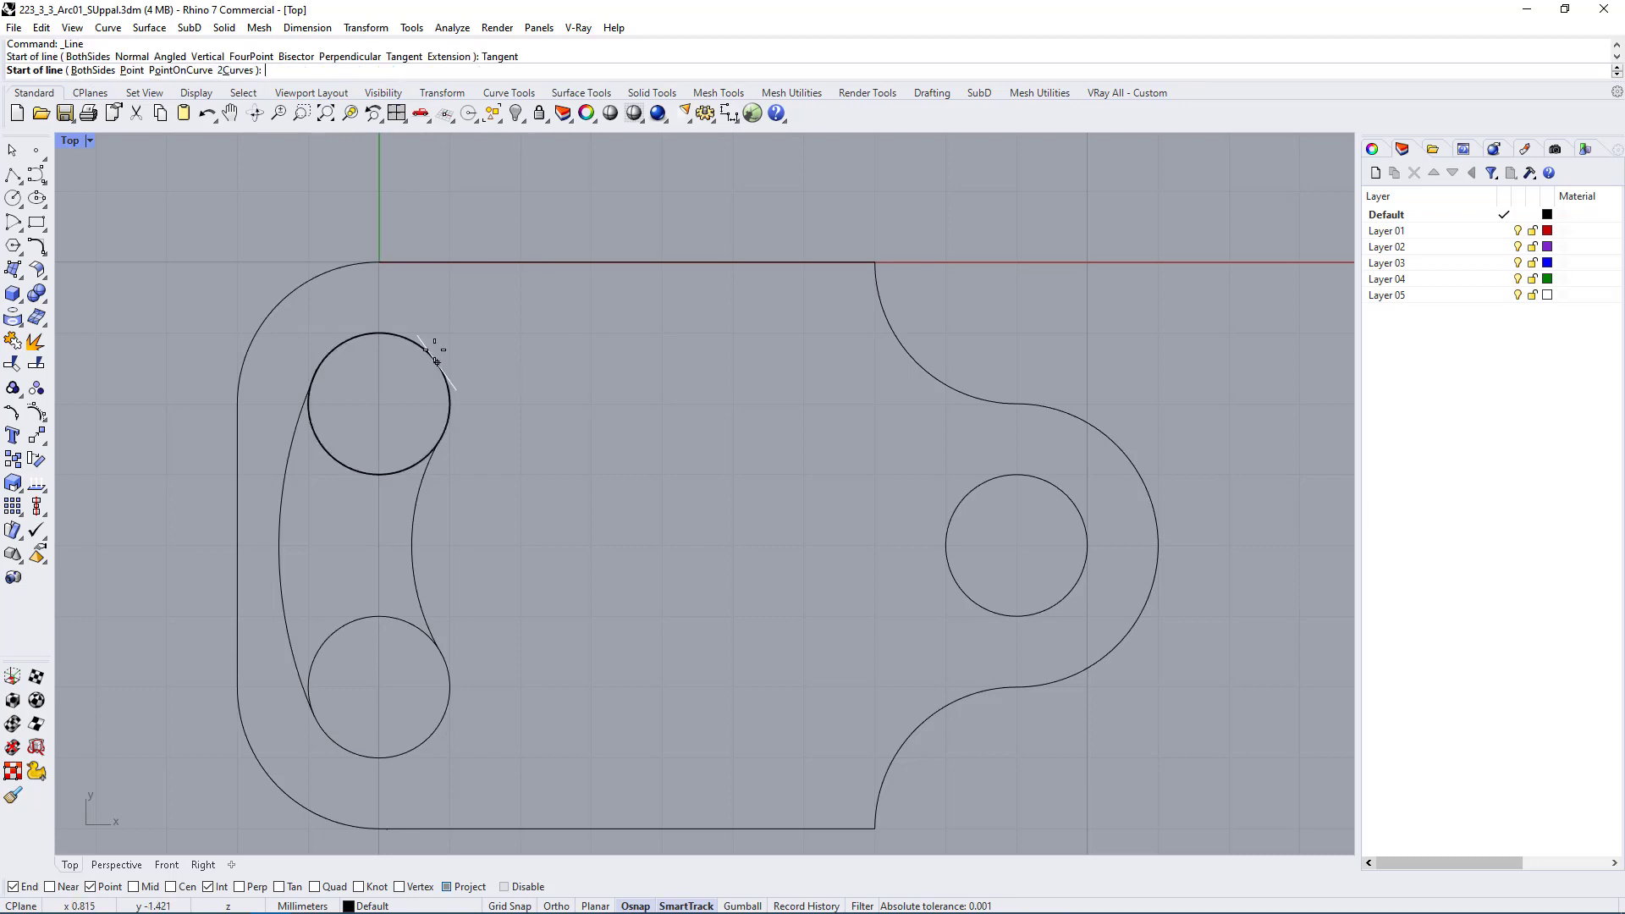
click(409, 350)
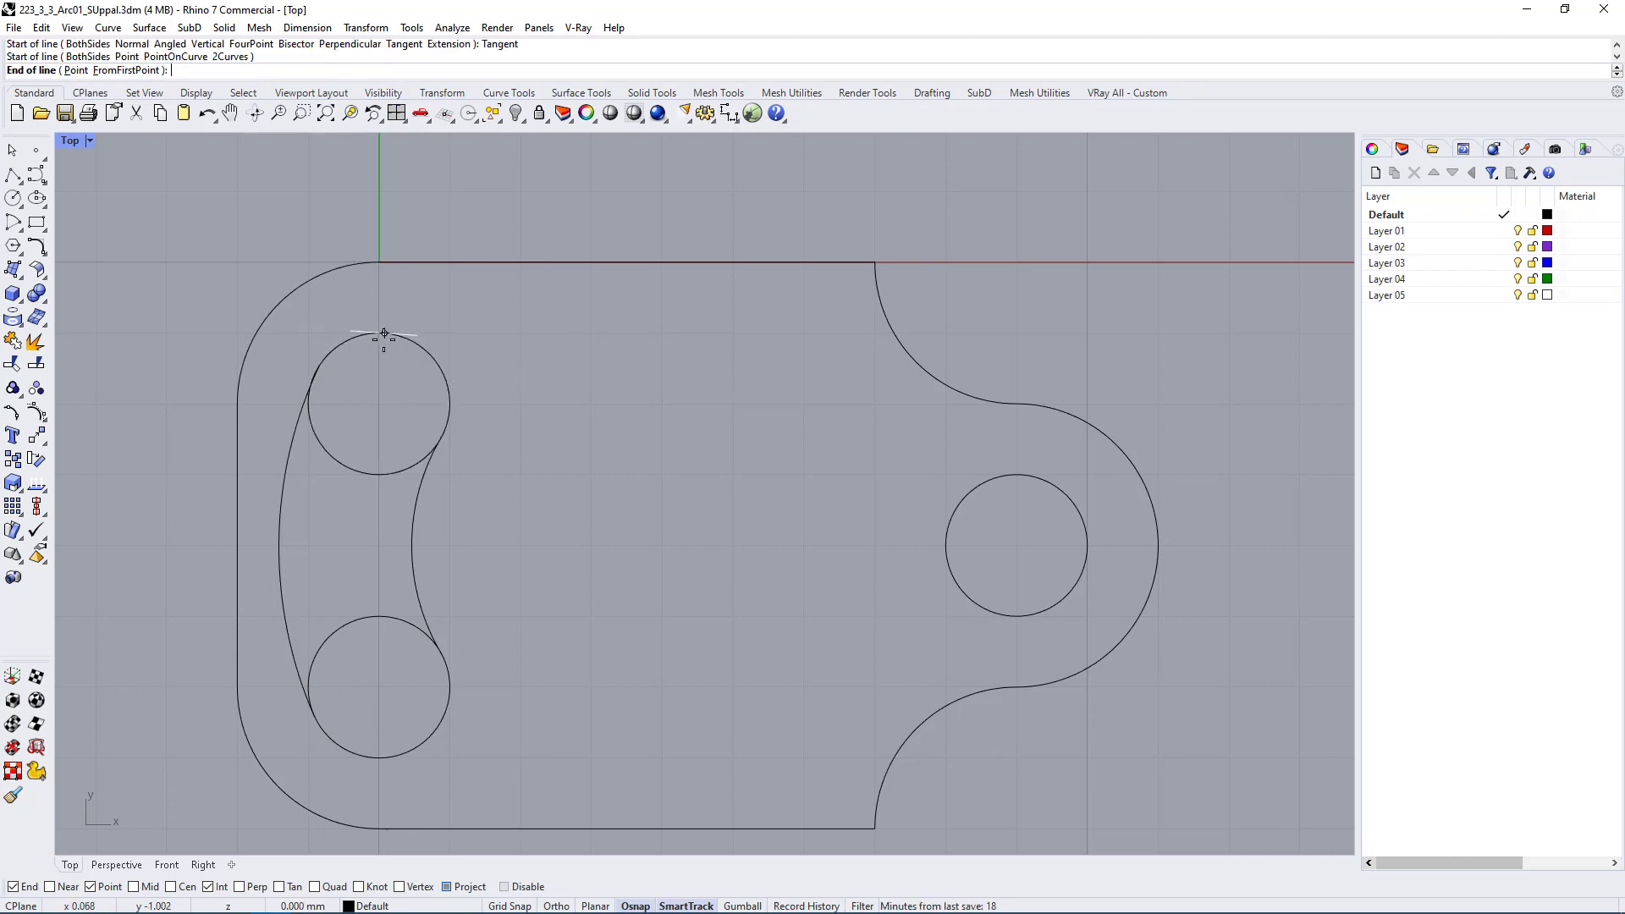
click(1023, 471)
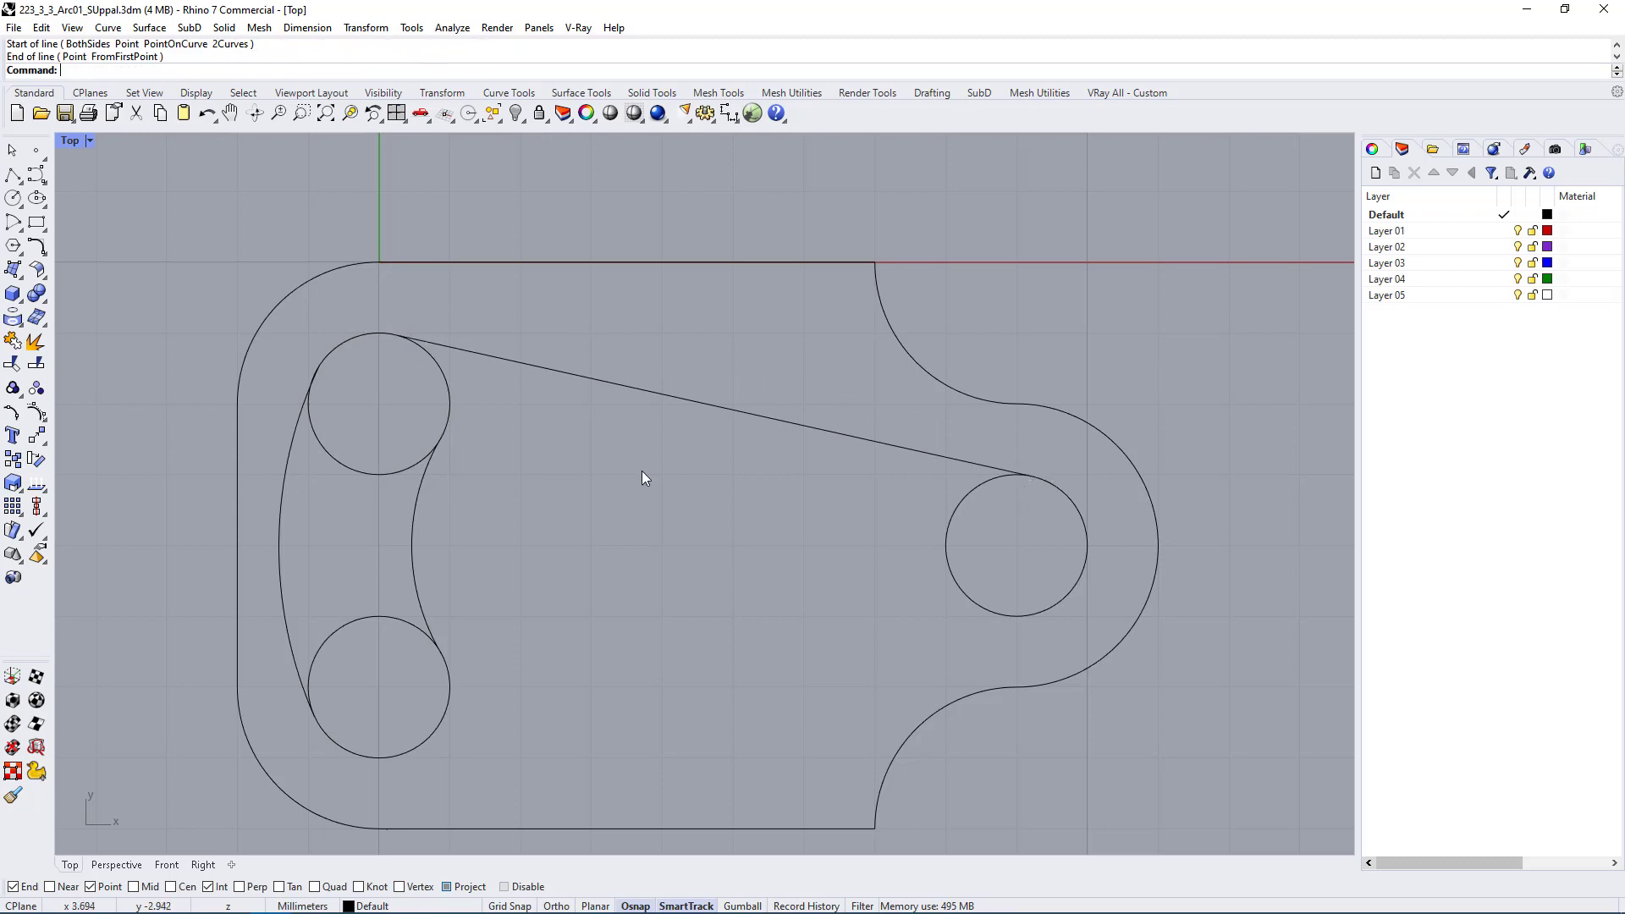
Step: Inspect the slot's outer arc and delete the redrawn tangent line
right_drag(573, 472, 658, 457)
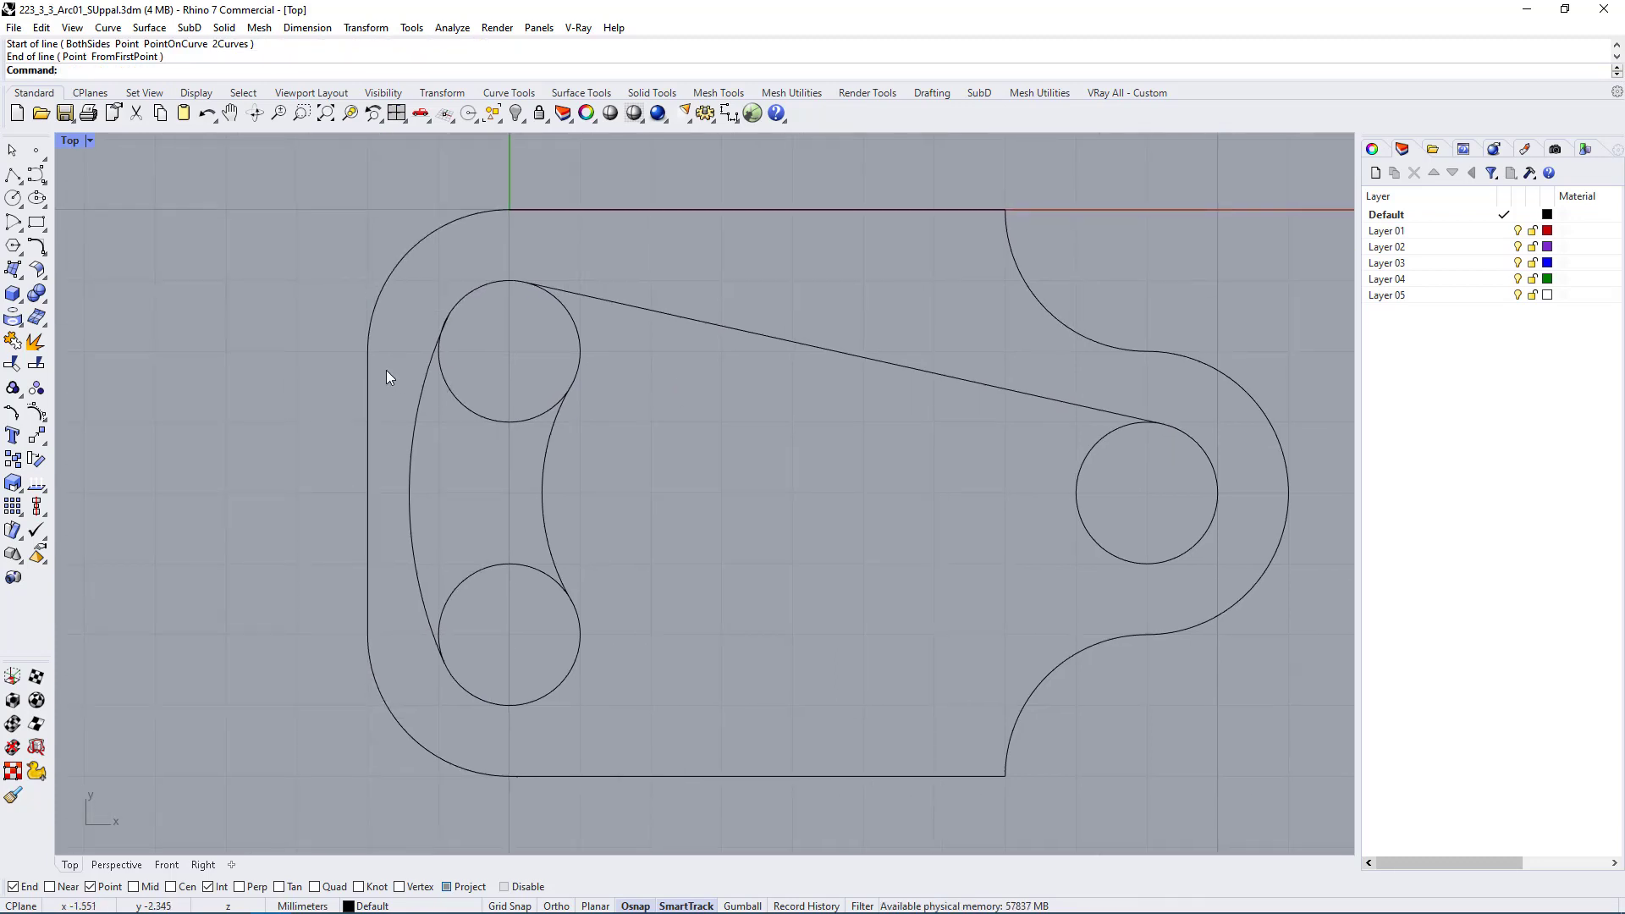
scroll(386, 371, up, 2)
drag(398, 465, 398, 467)
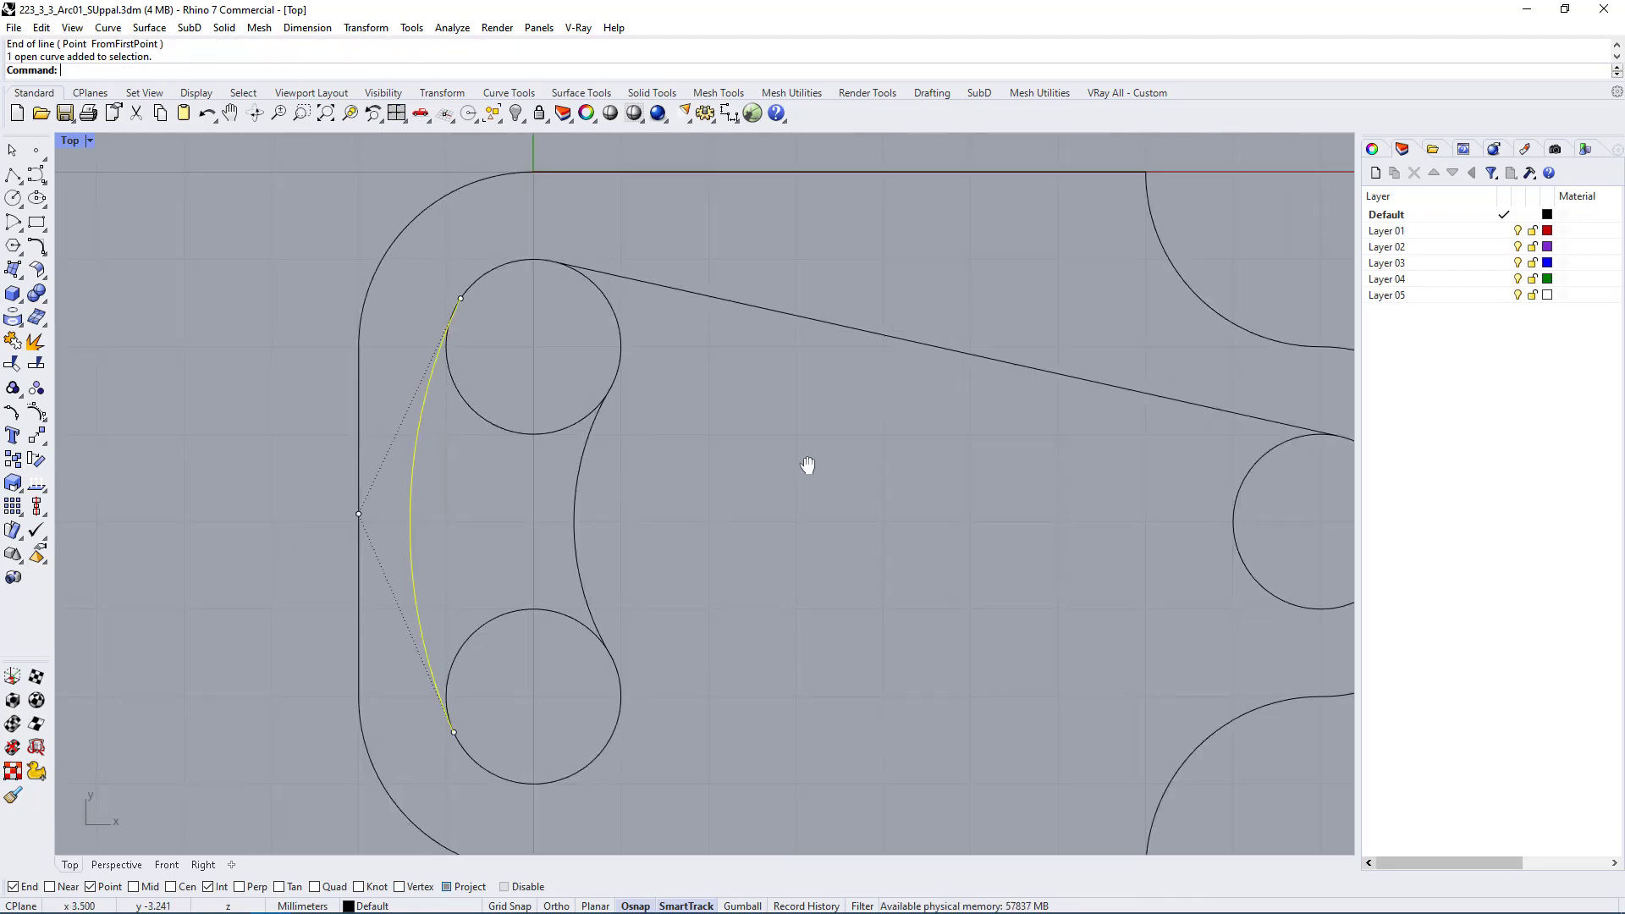
click(814, 377)
key(Delete)
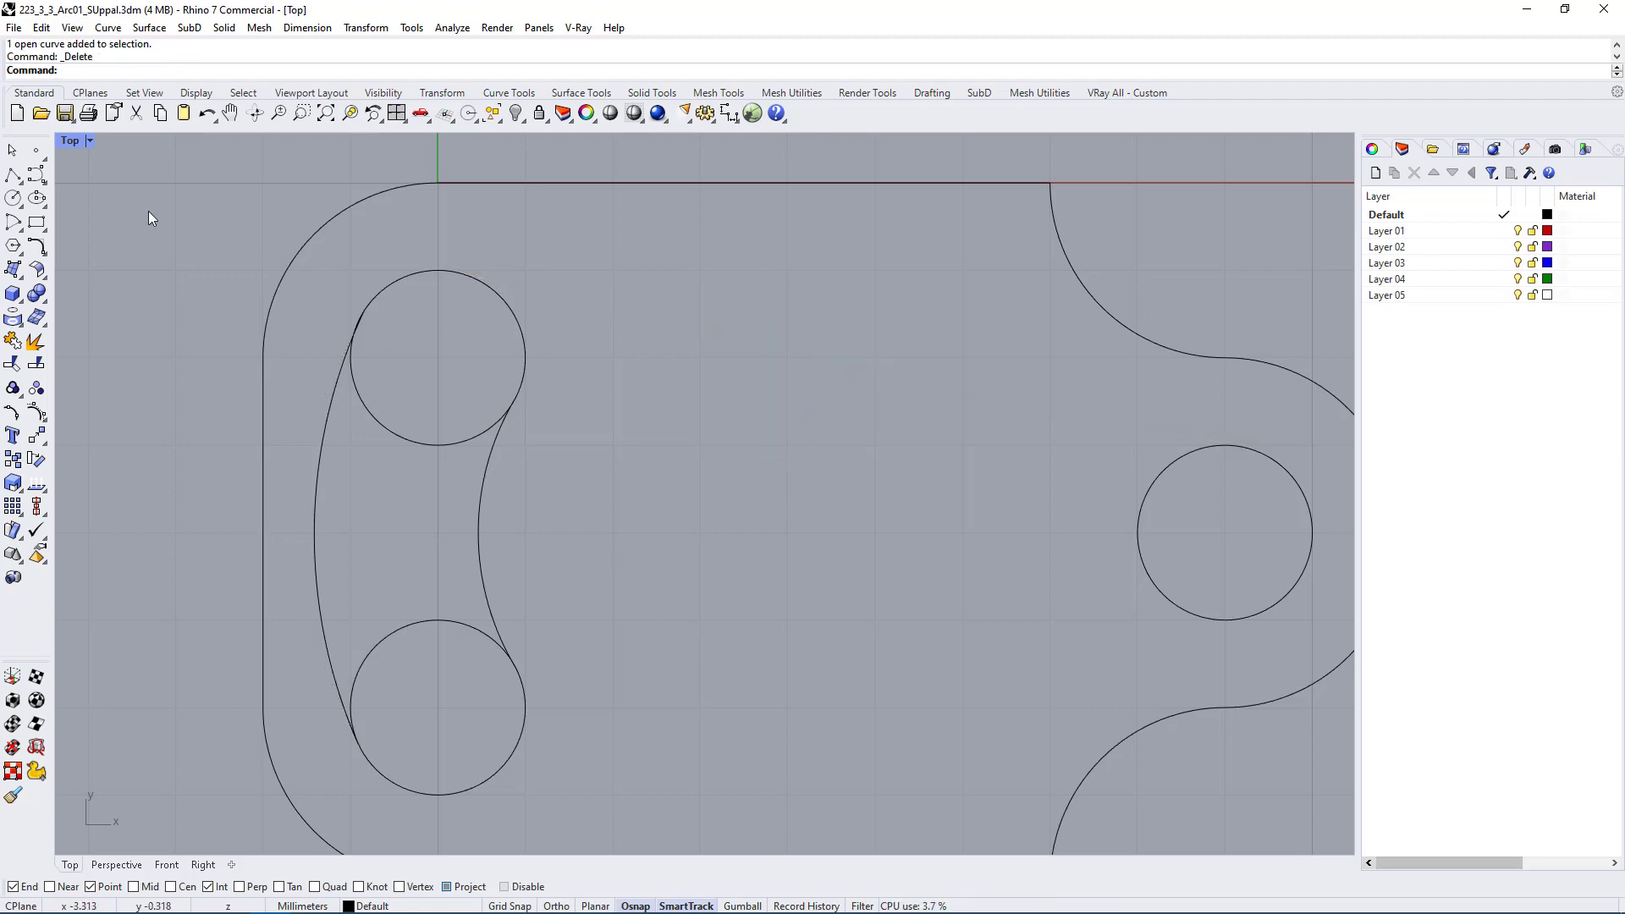
Step: Draw a Tangent, Tangent, Radius arc of radius 6 from the upper slot circle's left side to the lower circle's upper-right side
click(105, 28)
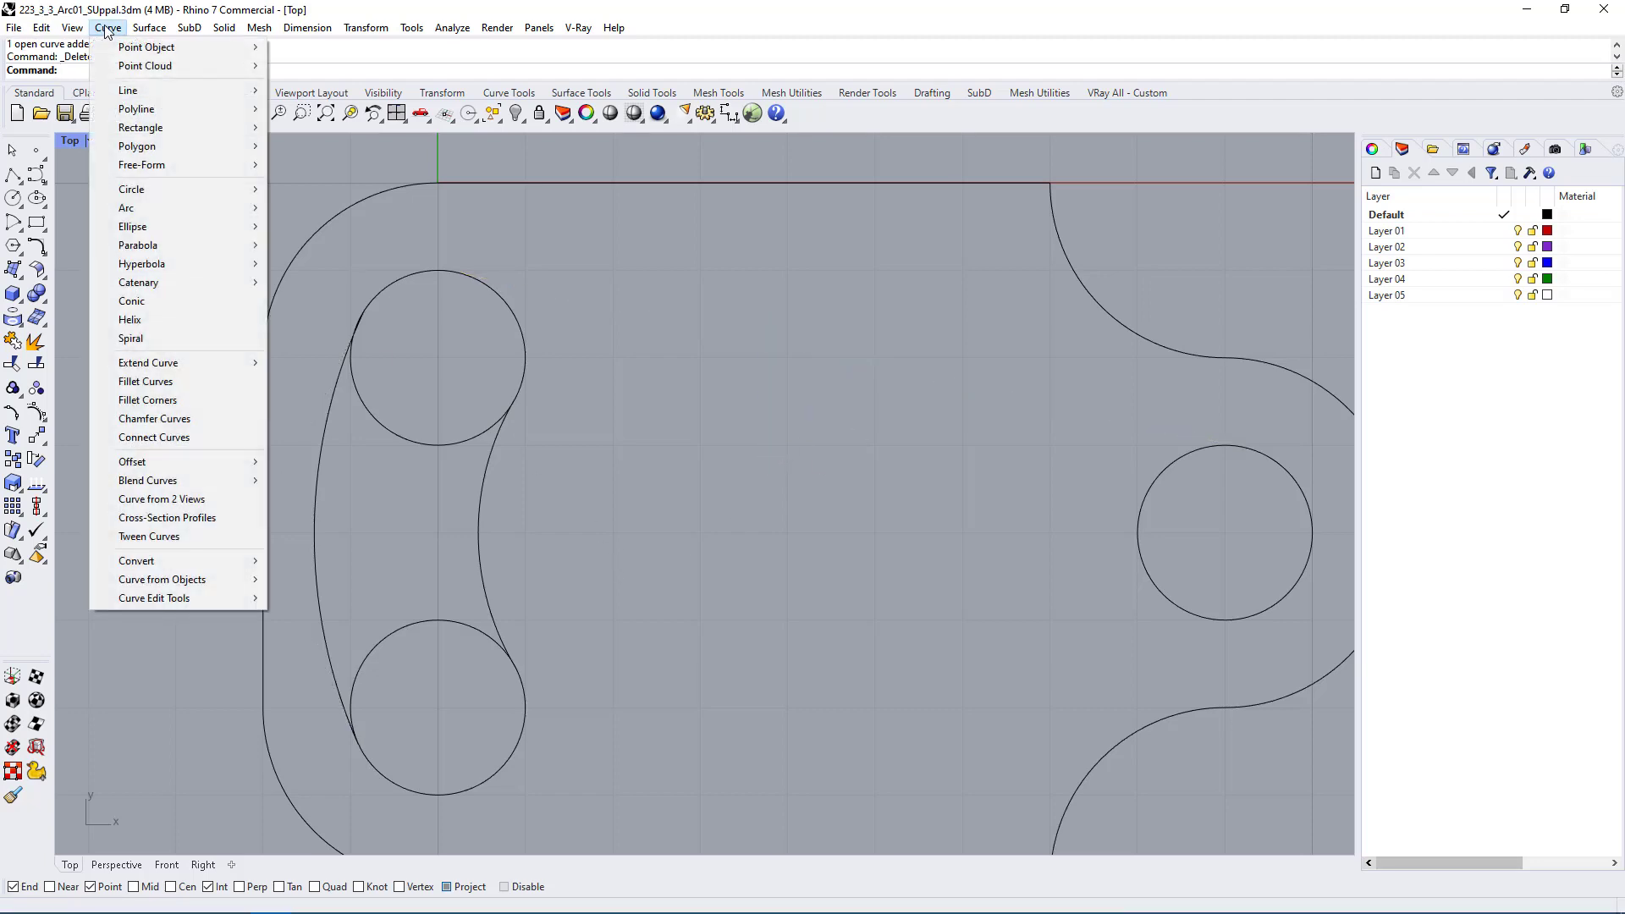
mouse_move(148, 208)
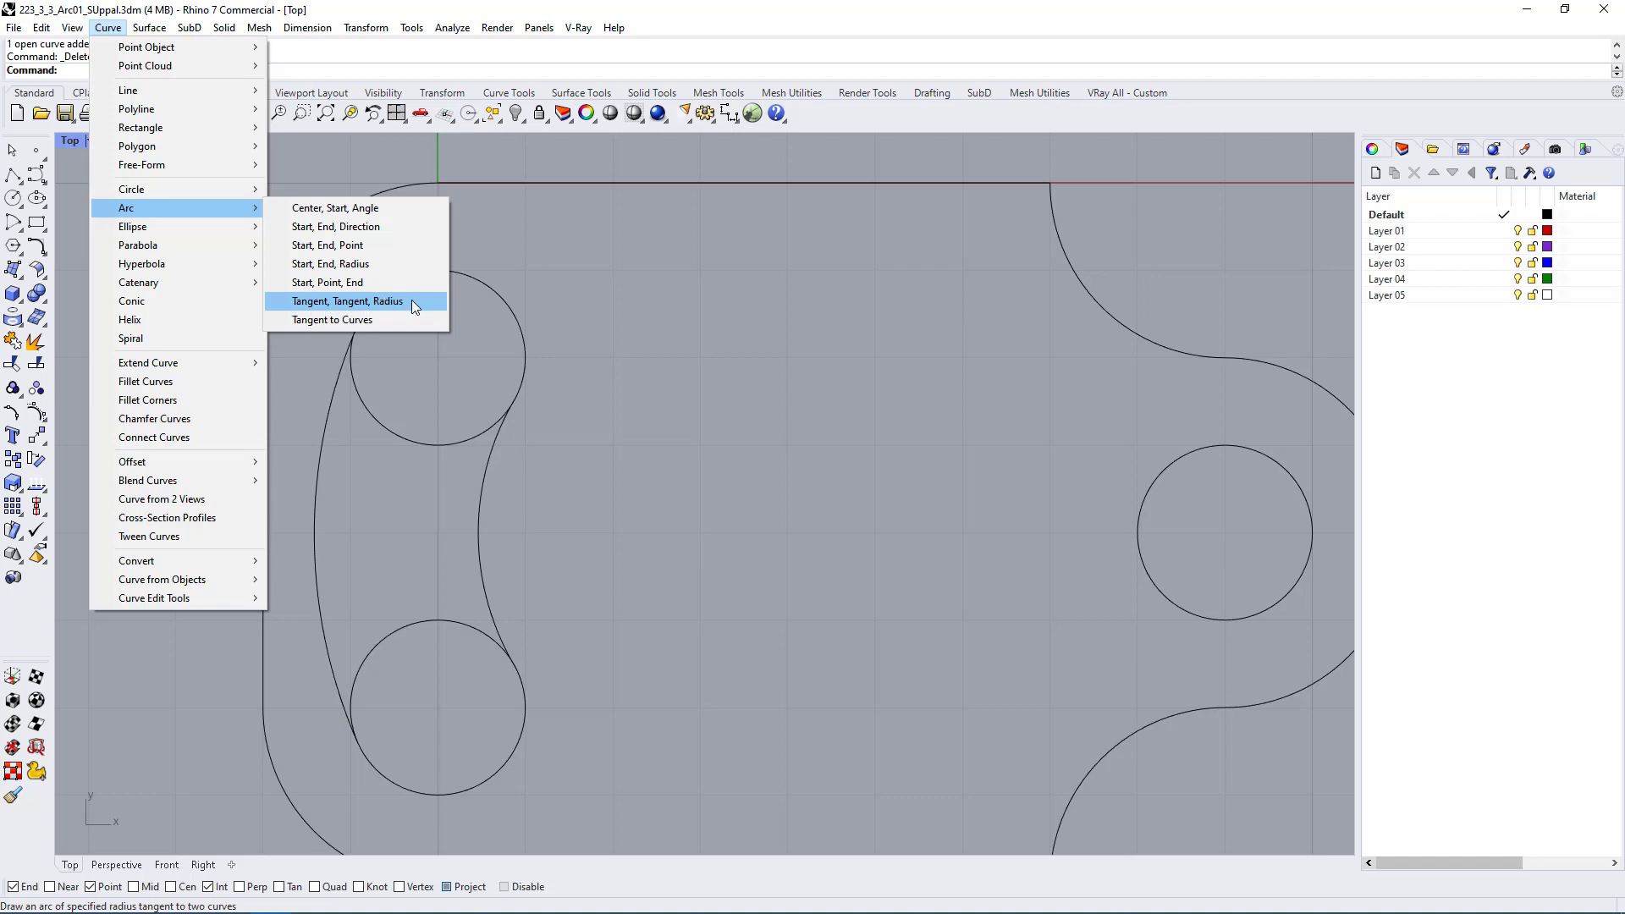
click(367, 303)
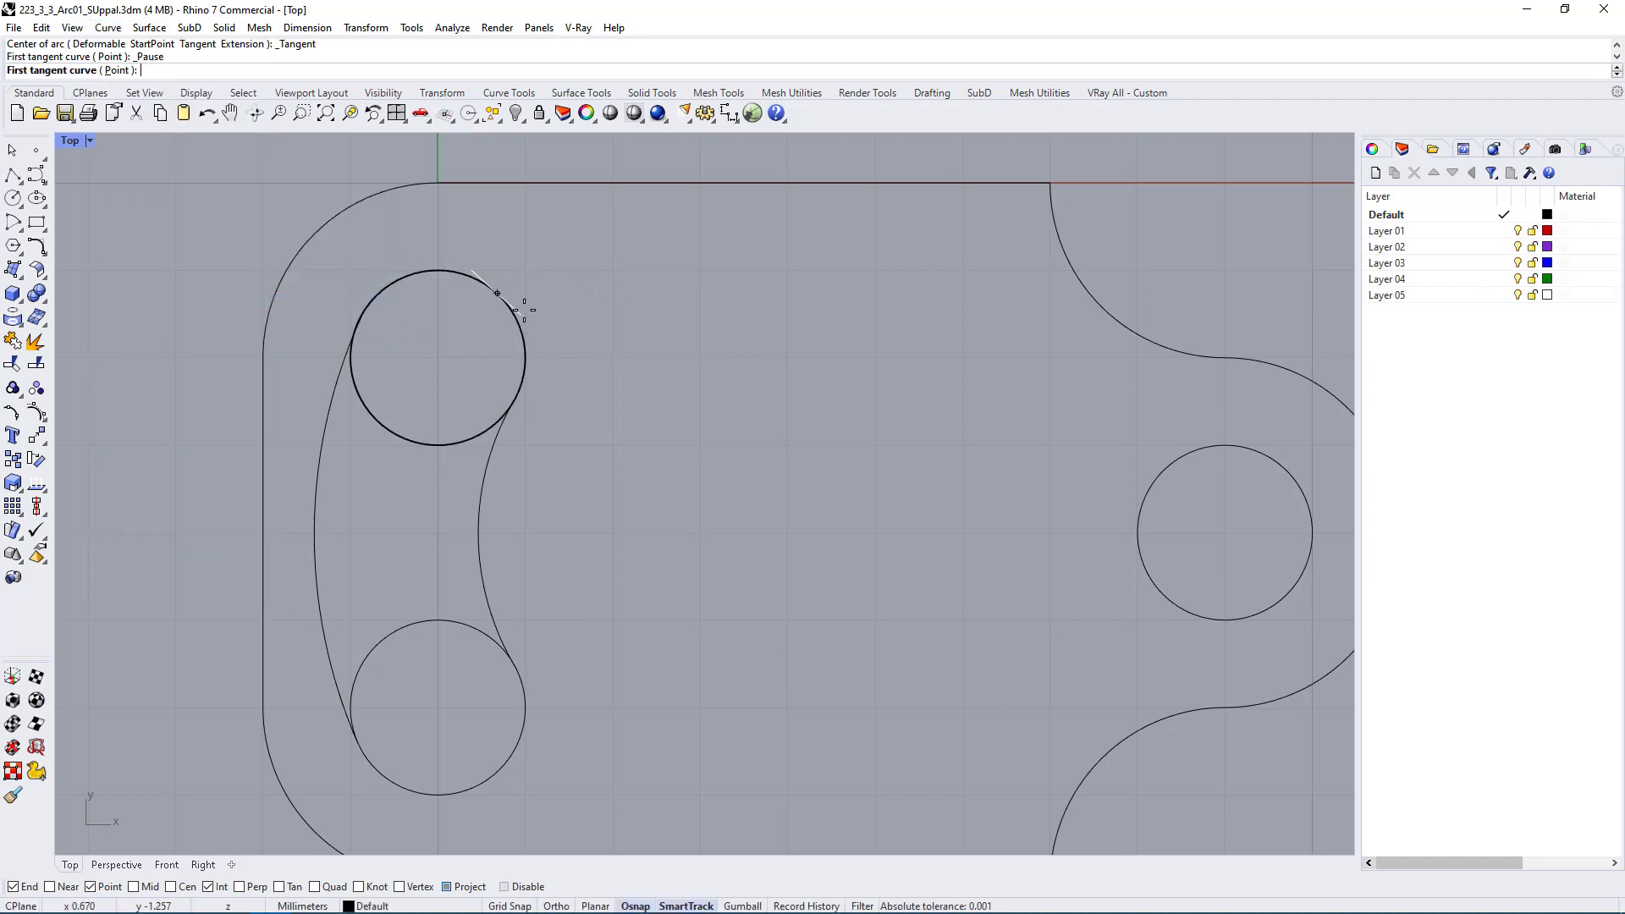
click(403, 278)
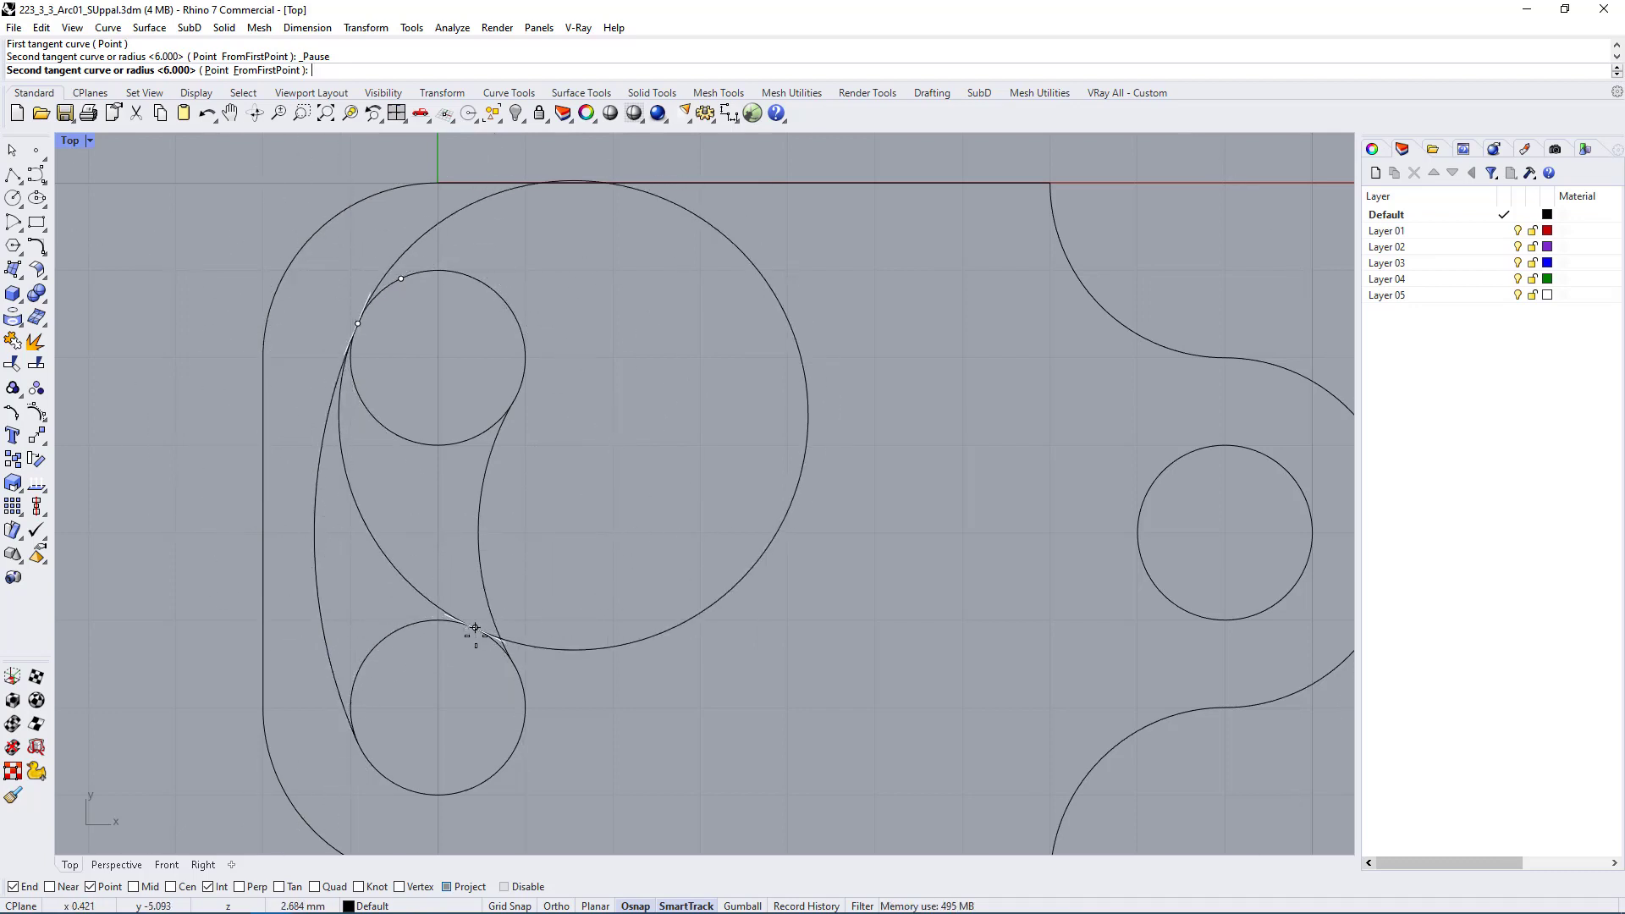
click(474, 629)
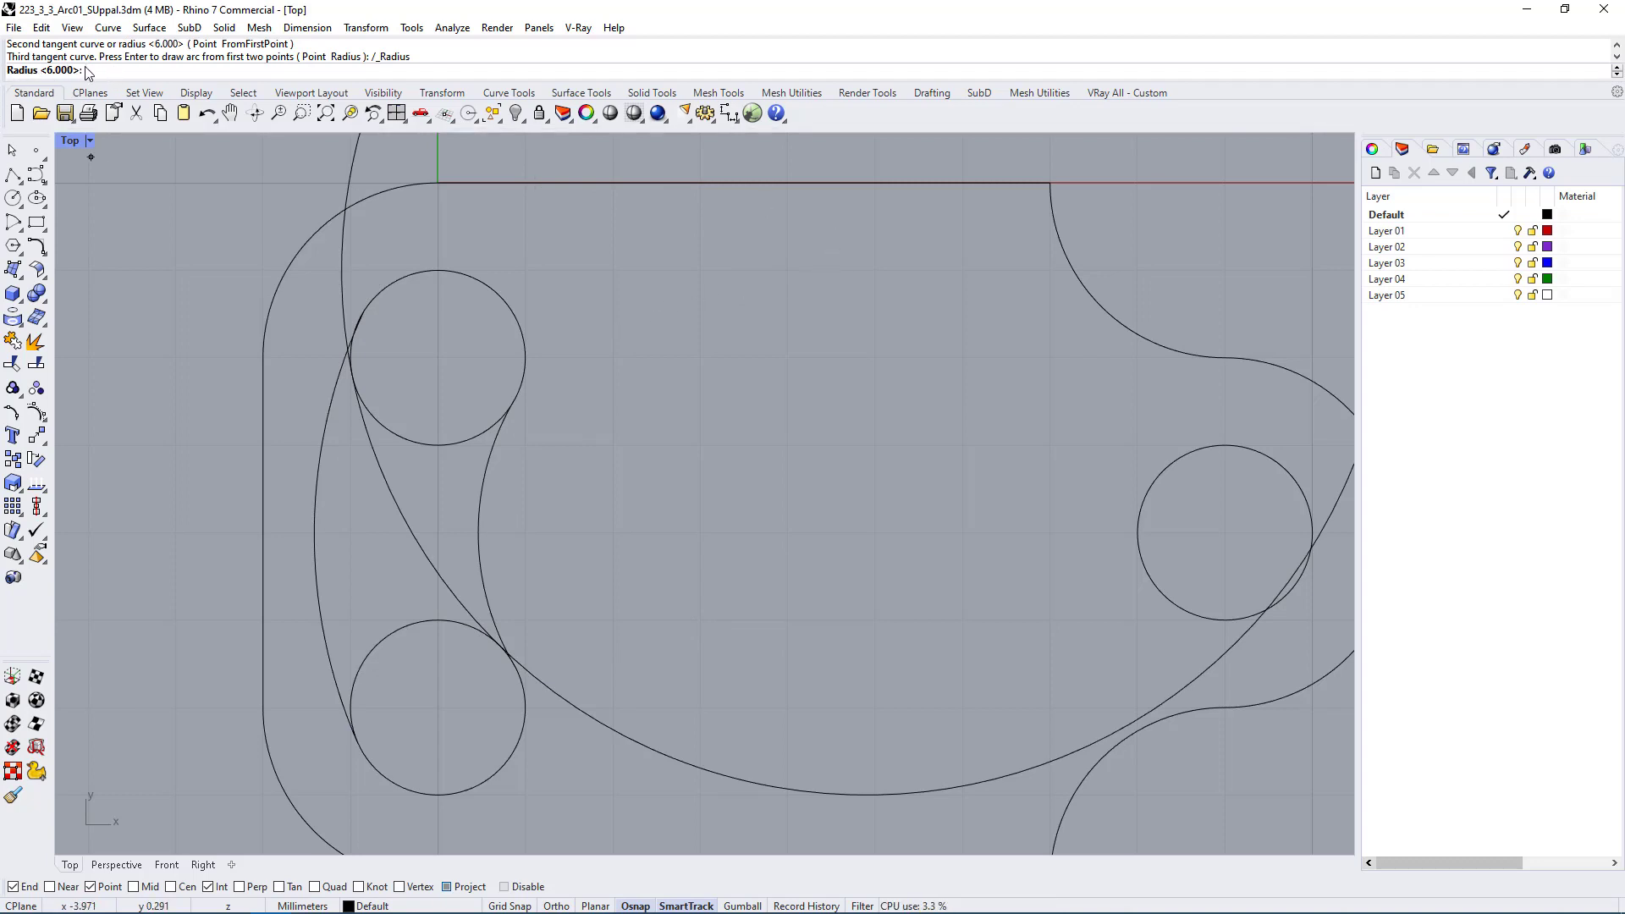
text(6)
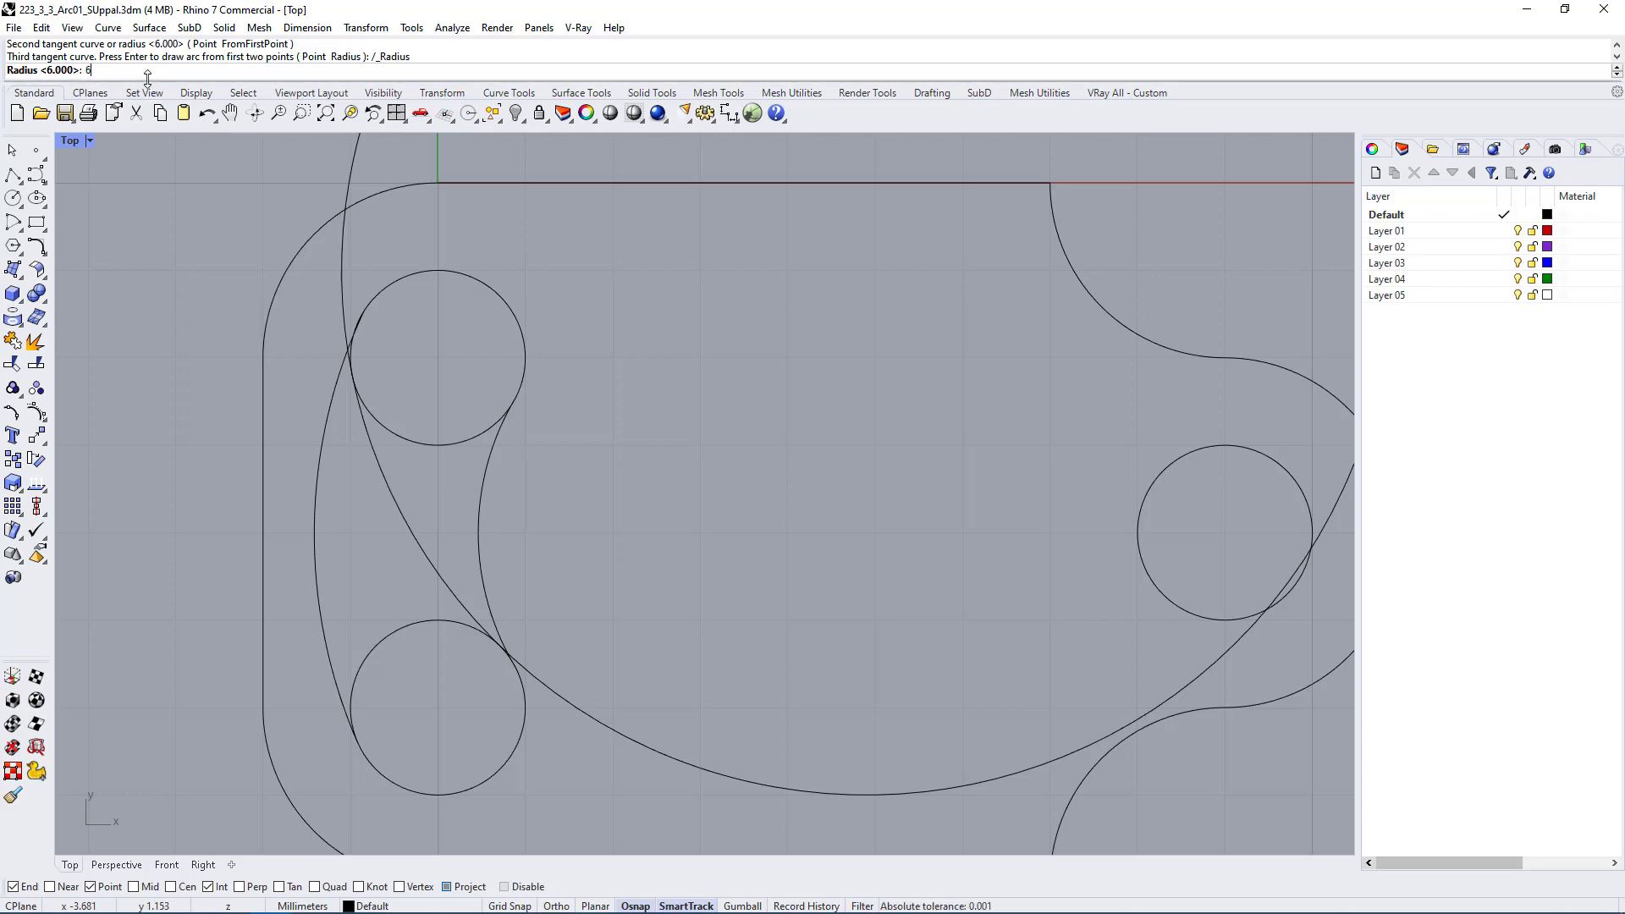
key(Return)
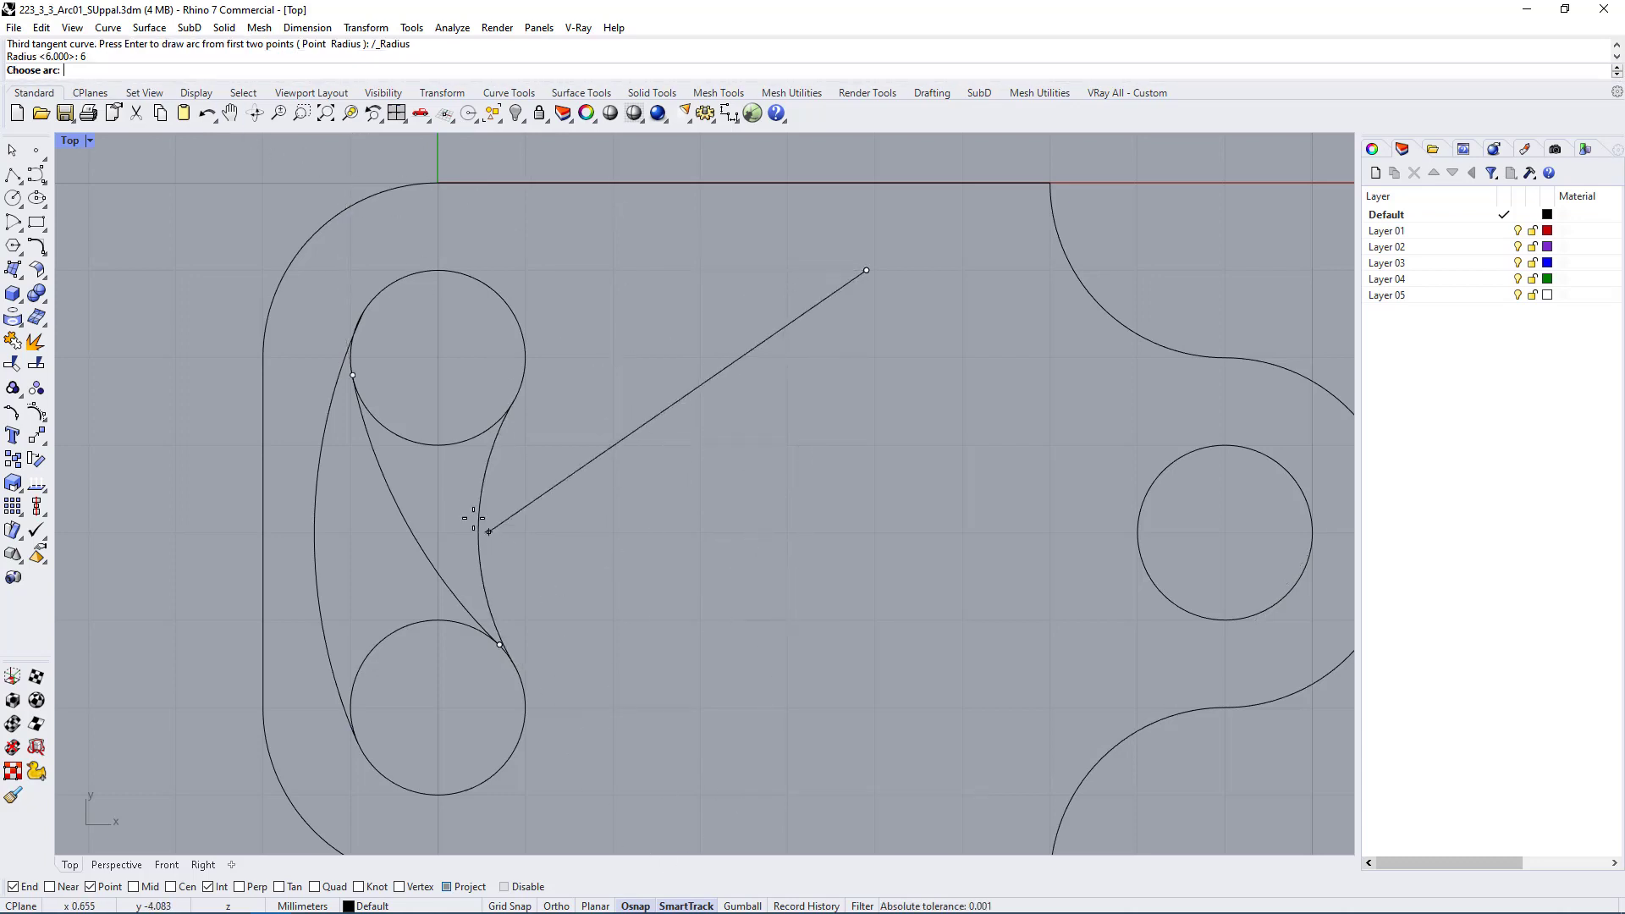
scroll(356, 360, up, 5)
scroll(251, 384, up, 3)
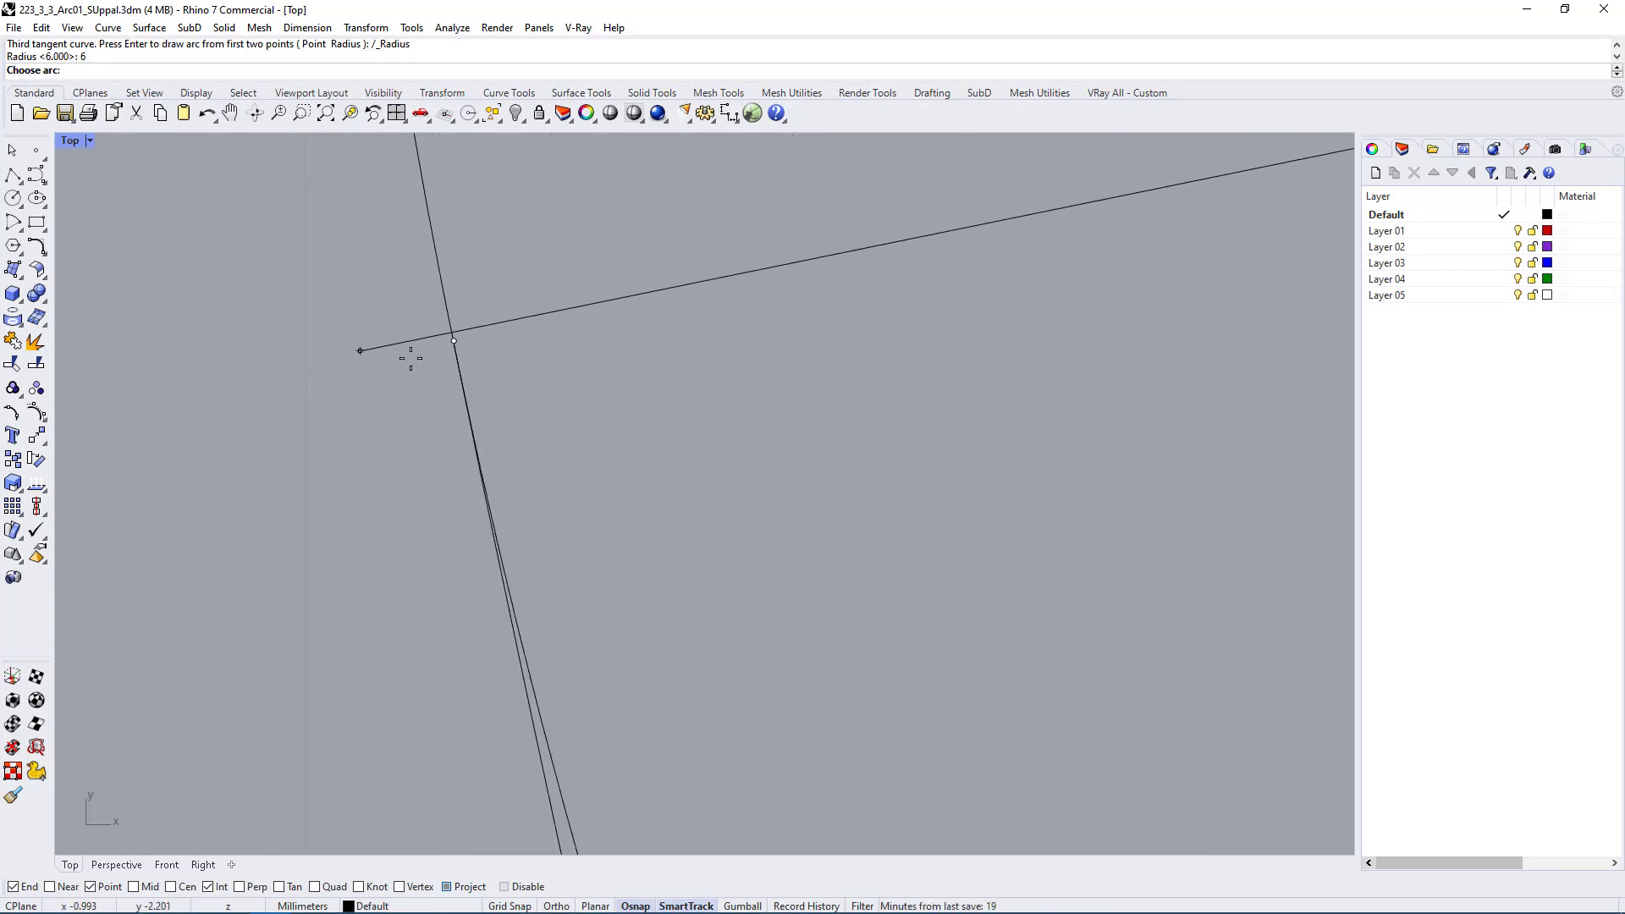
scroll(421, 355, down, 6)
click(743, 554)
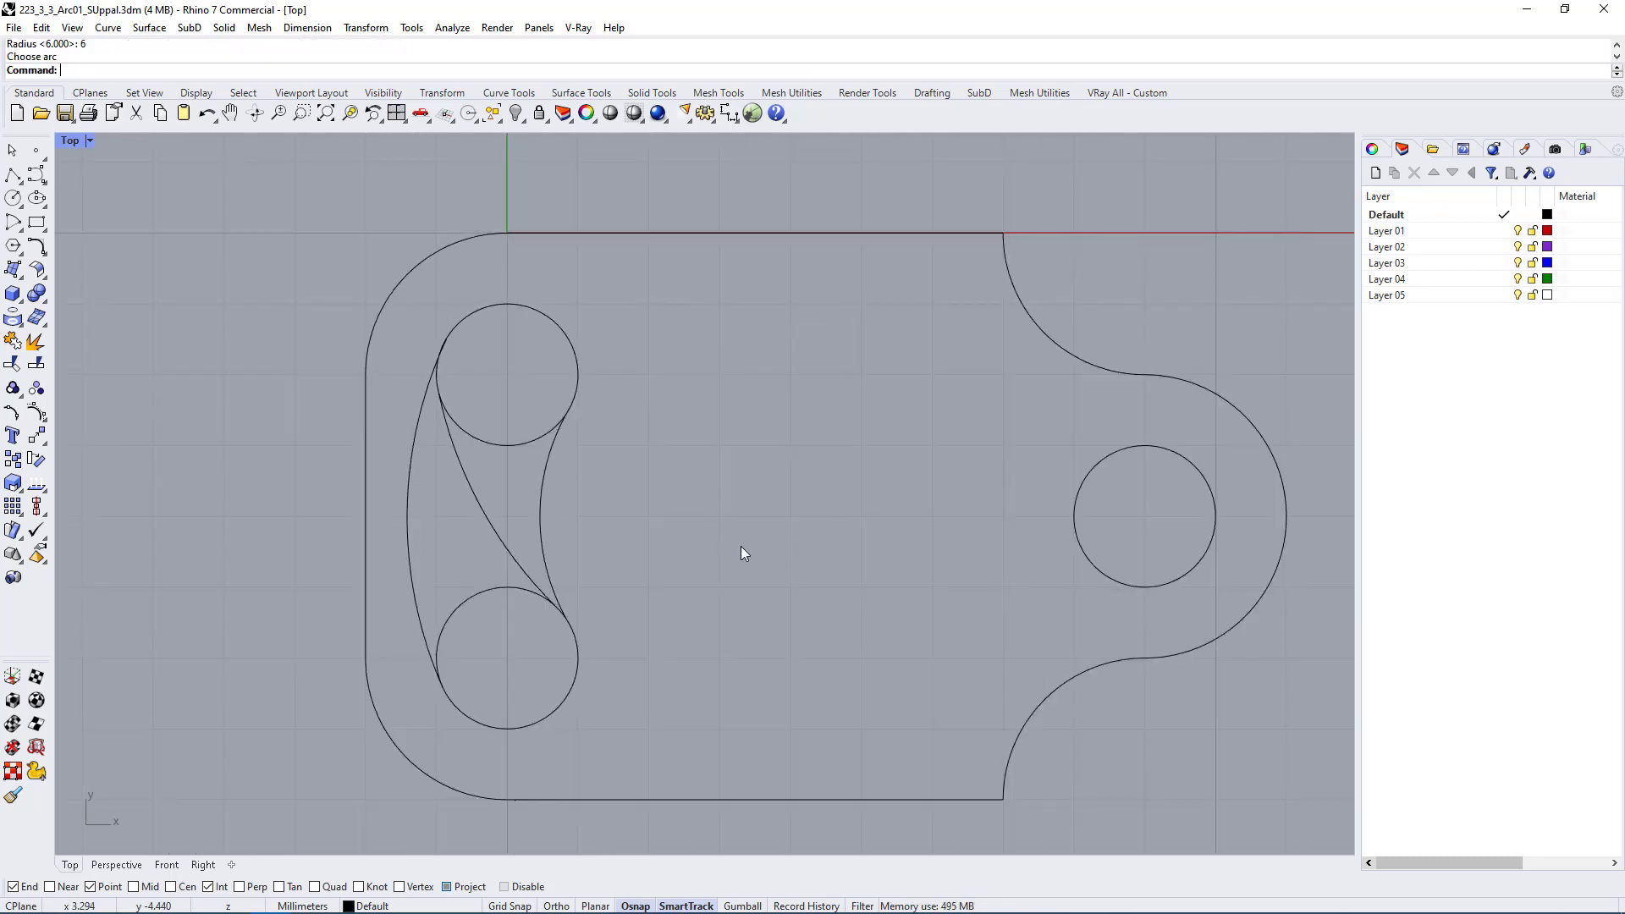
Step: Check the diagonal arc's tangency at the lower slot circle and delete the arc
scroll(552, 607, up, 6)
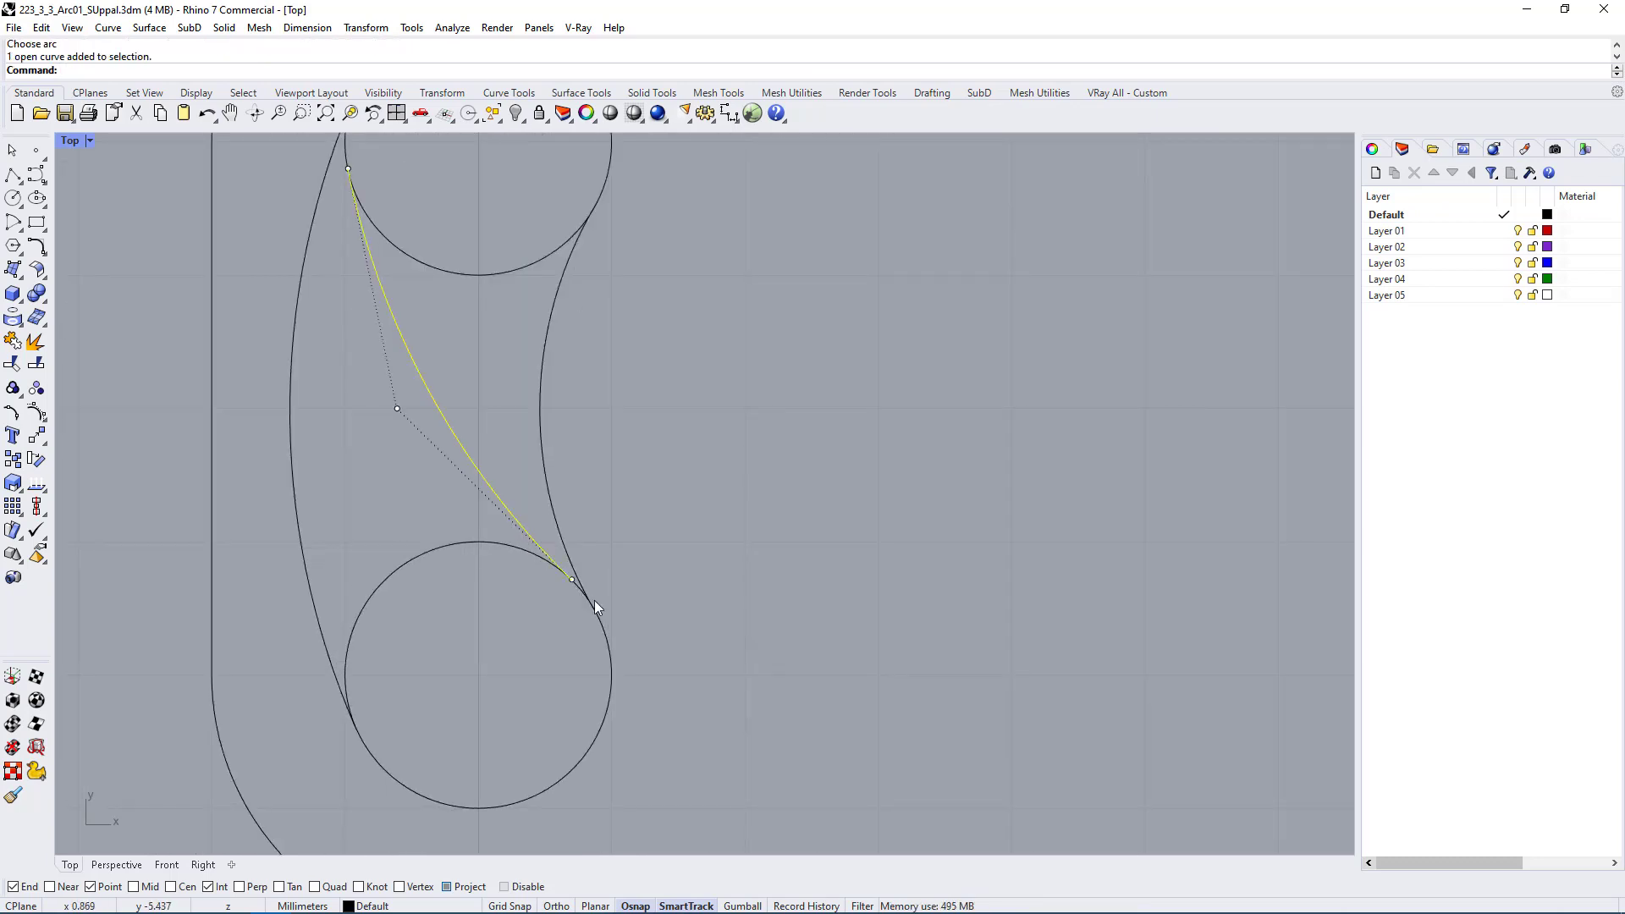
scroll(564, 572, up, 8)
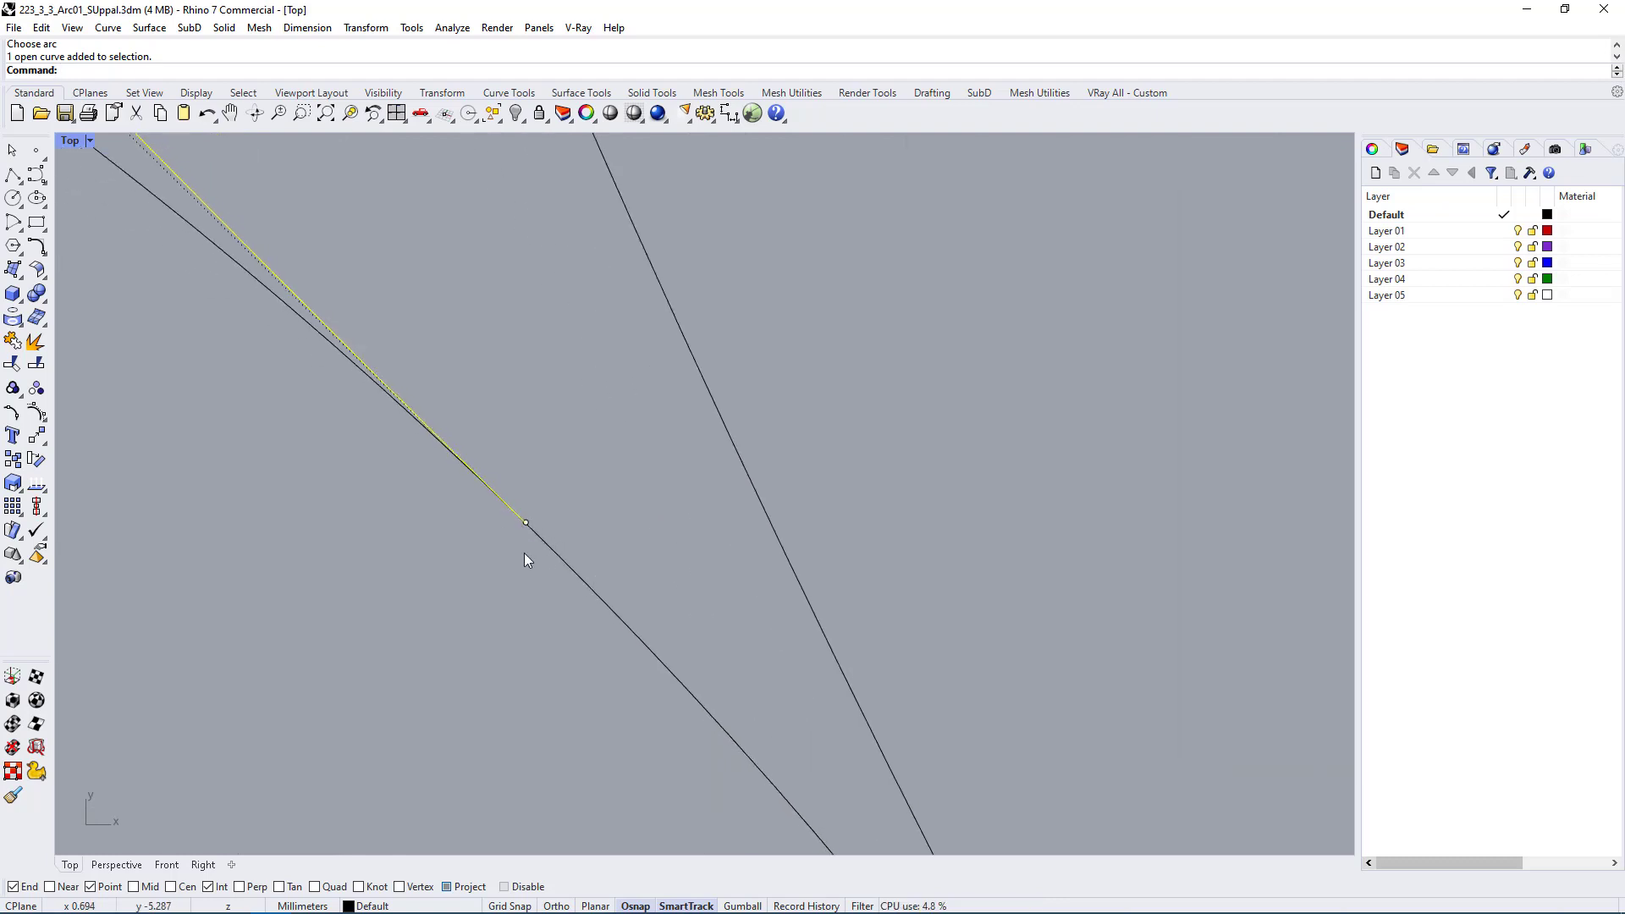
scroll(525, 554, down, 8)
scroll(504, 455, up, 2)
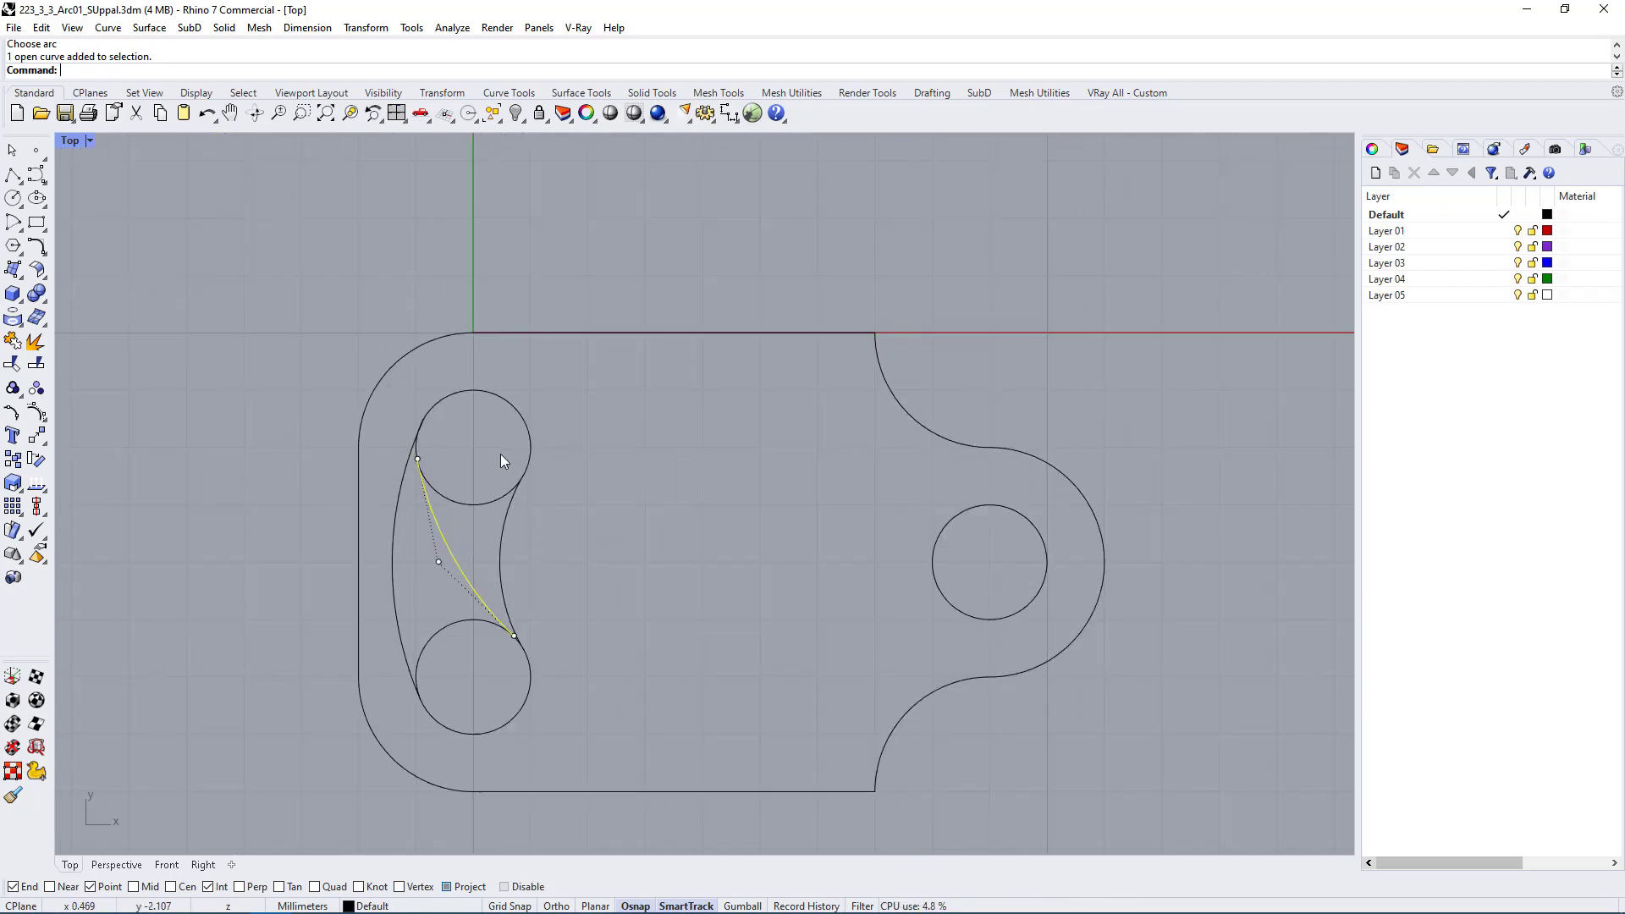
key(Delete)
Step: Draw a Tangent, Tangent, Radius arc of radius 6 along the slot's outer side, between the upper and lower slot circles
click(109, 28)
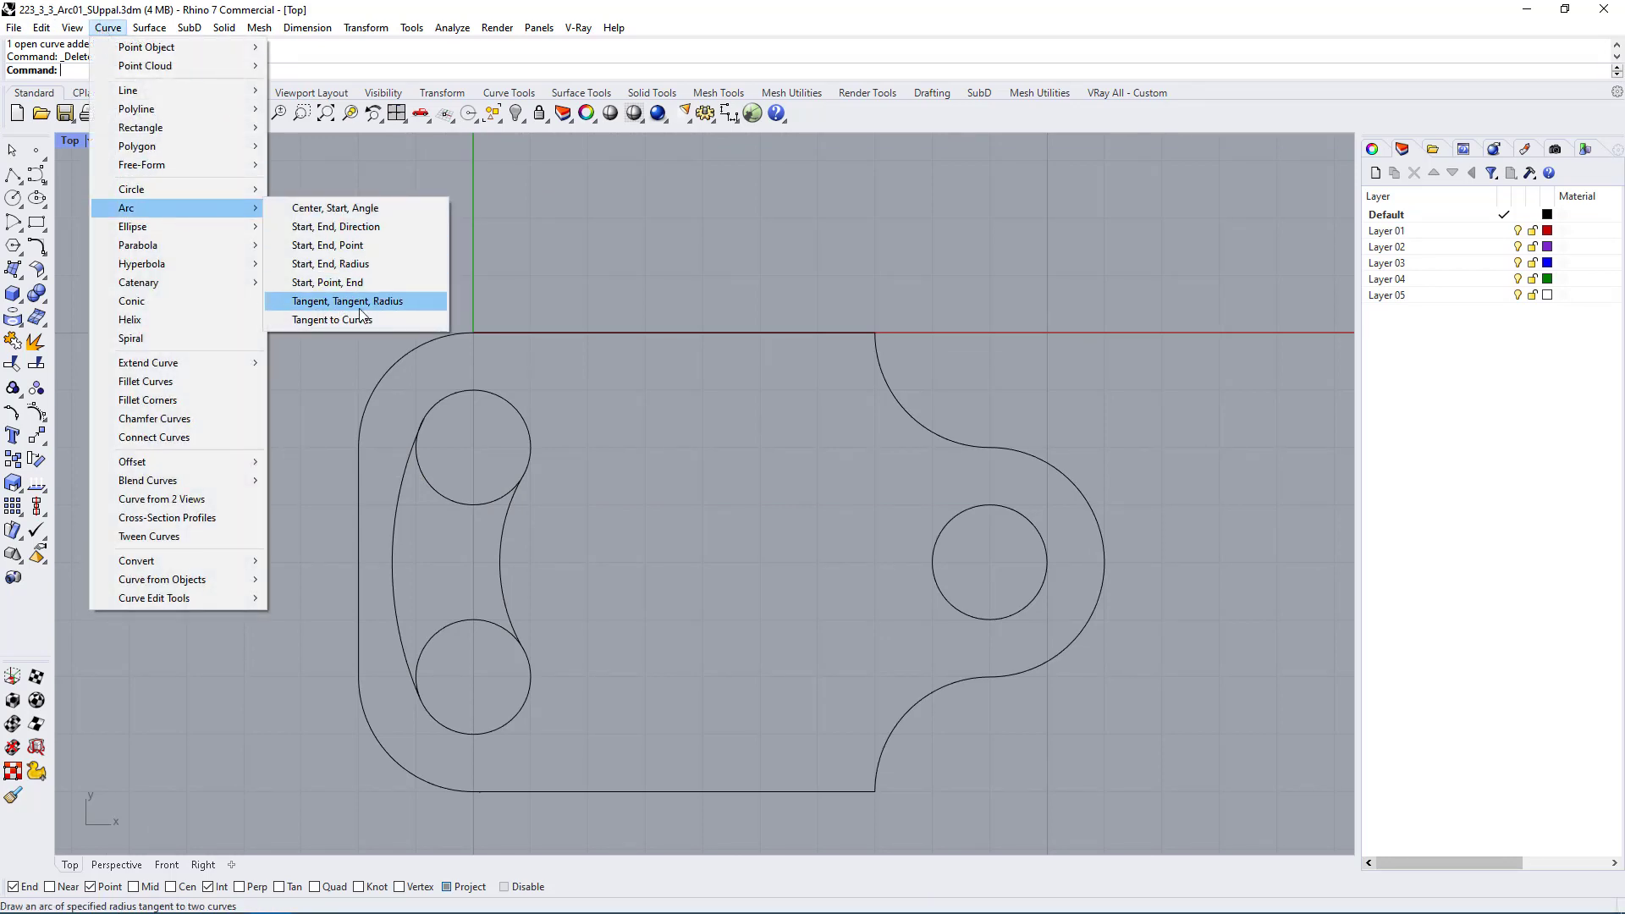
click(363, 305)
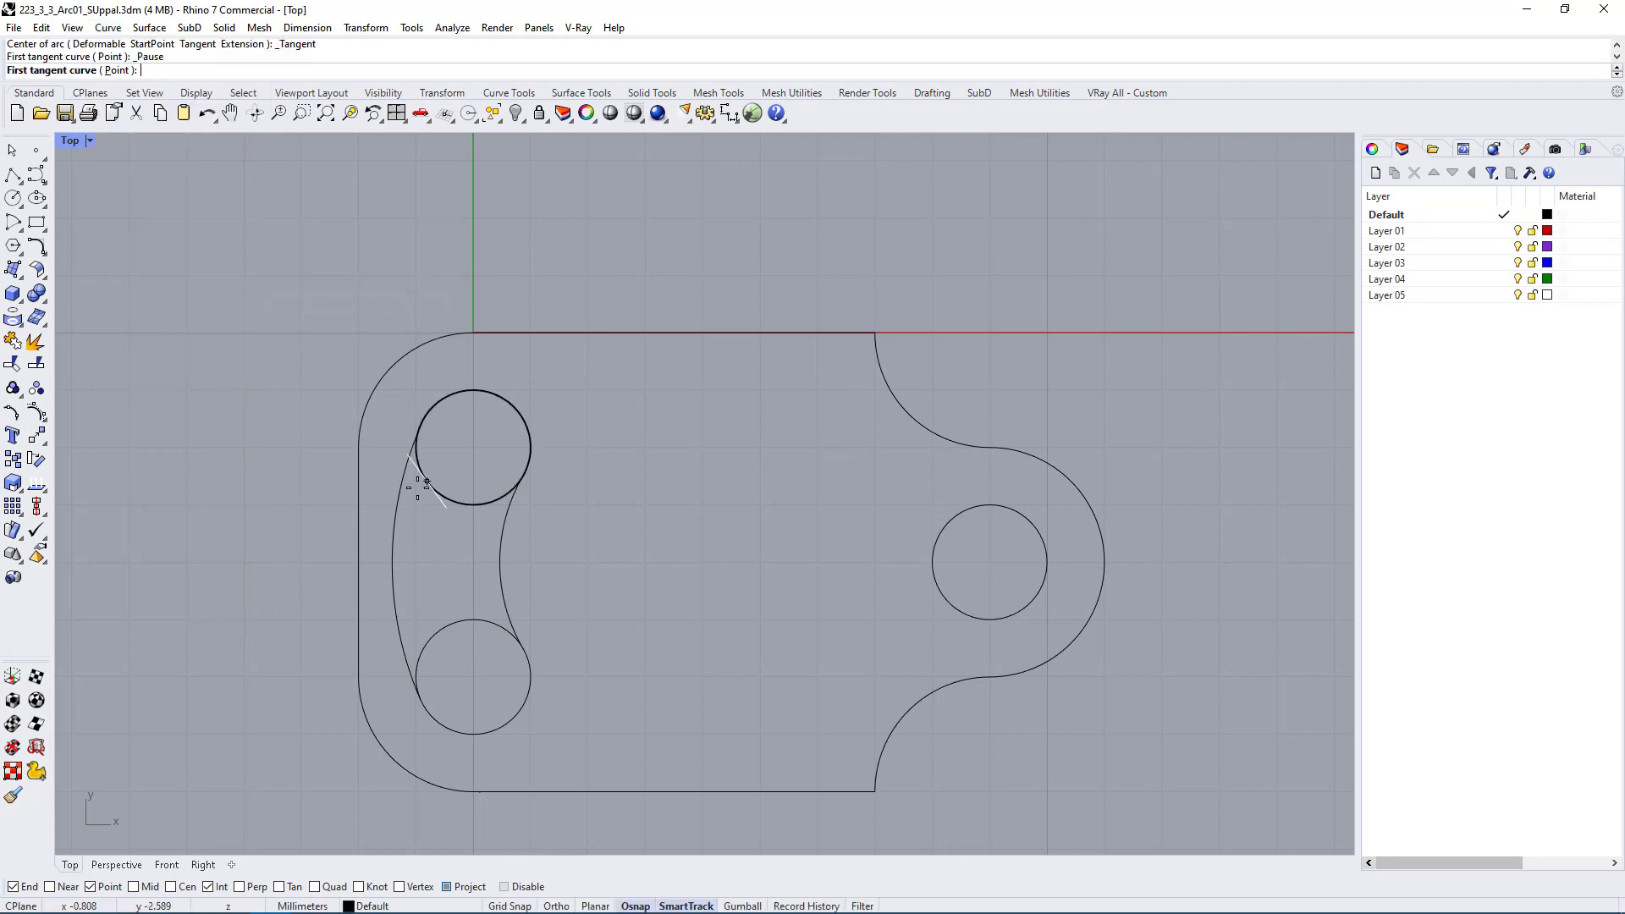
click(438, 401)
scroll(423, 711, up, 6)
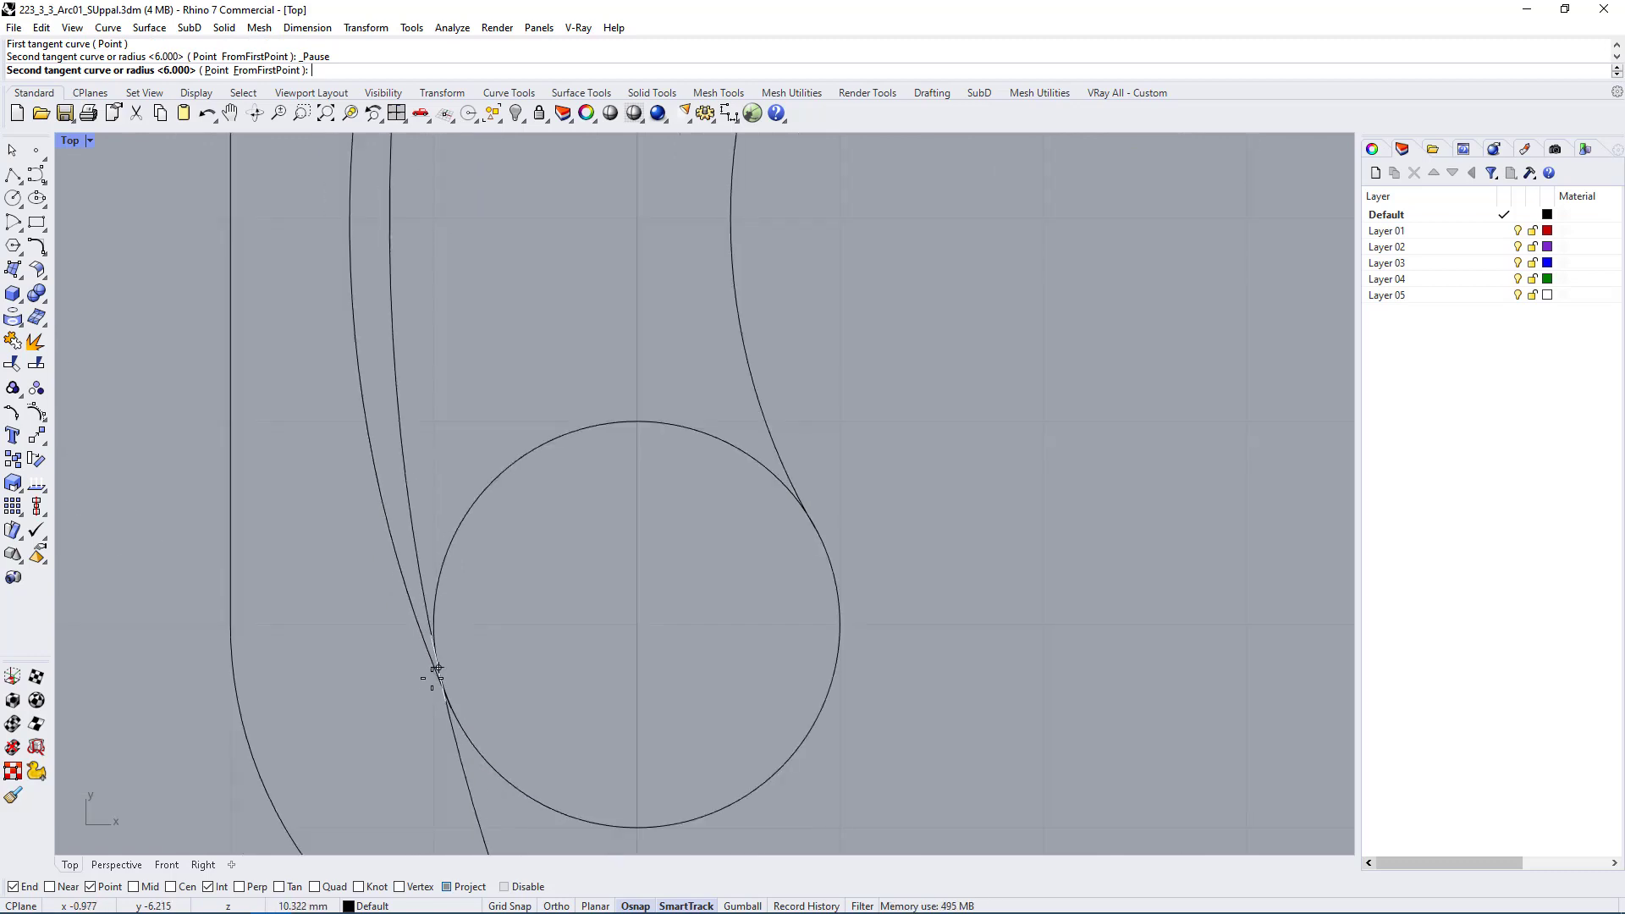
scroll(468, 738, down, 5)
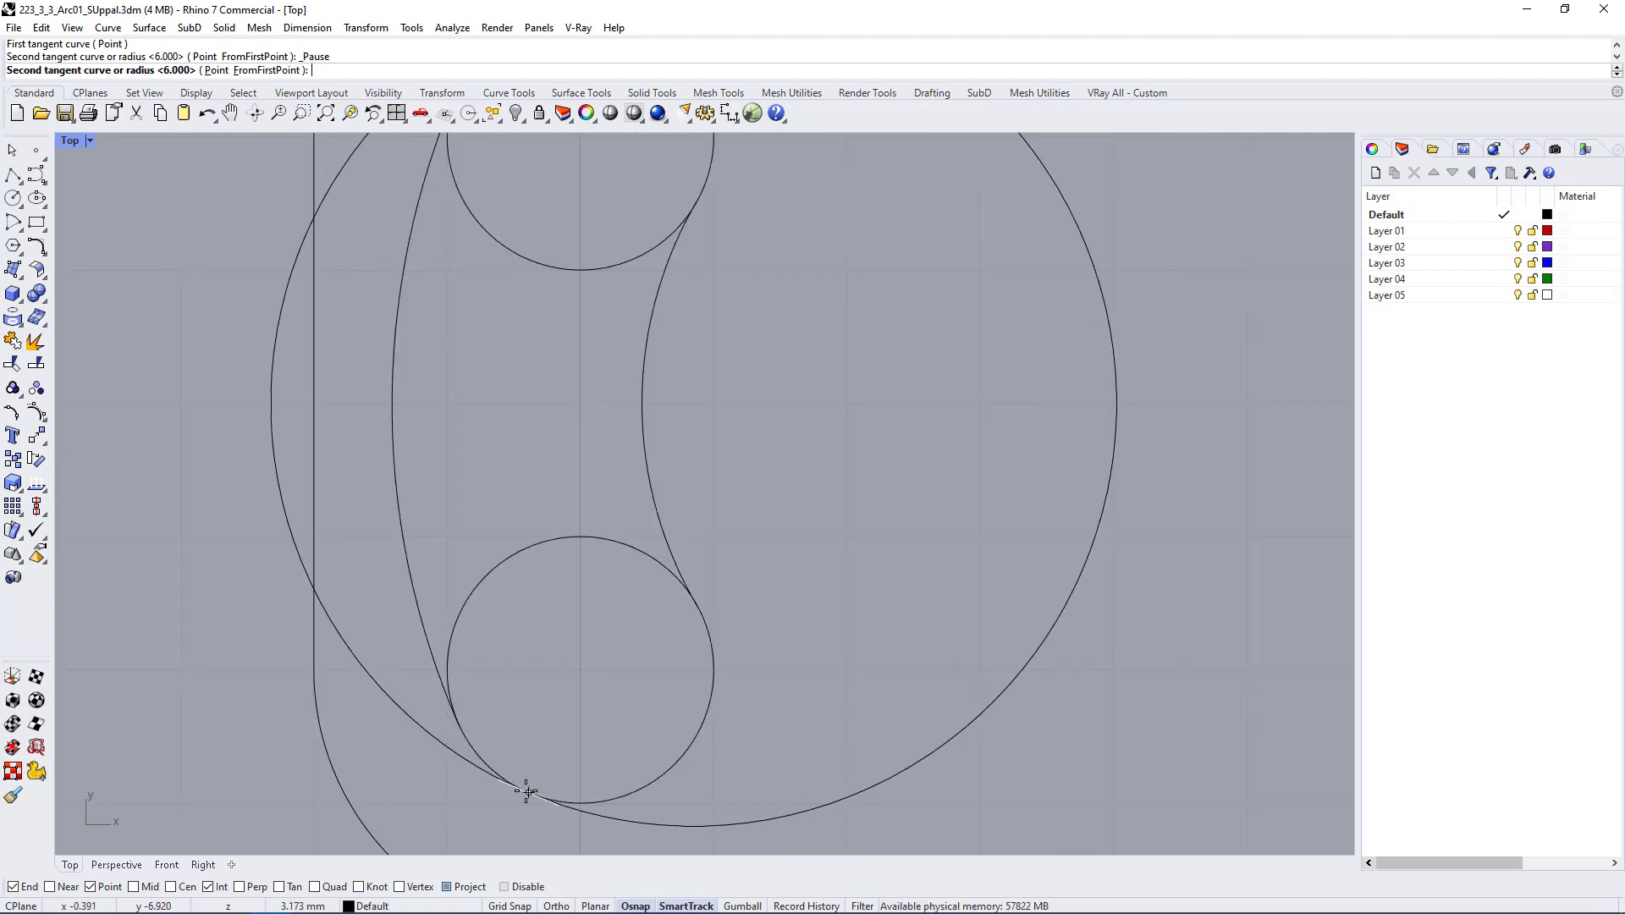
click(528, 796)
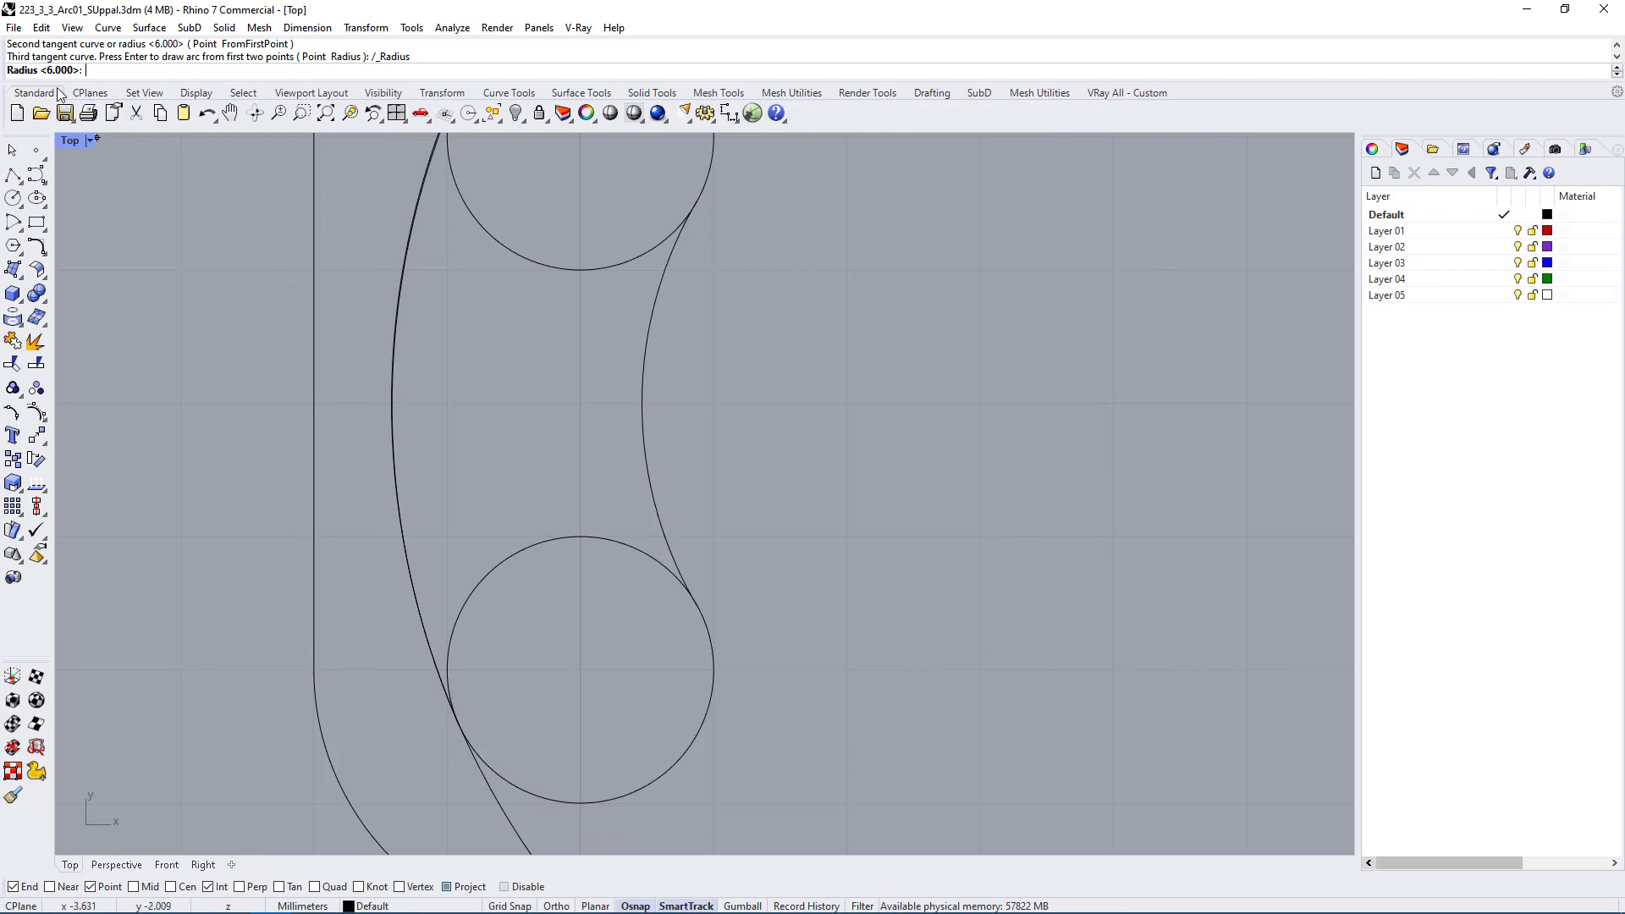
scroll(517, 499, down, 5)
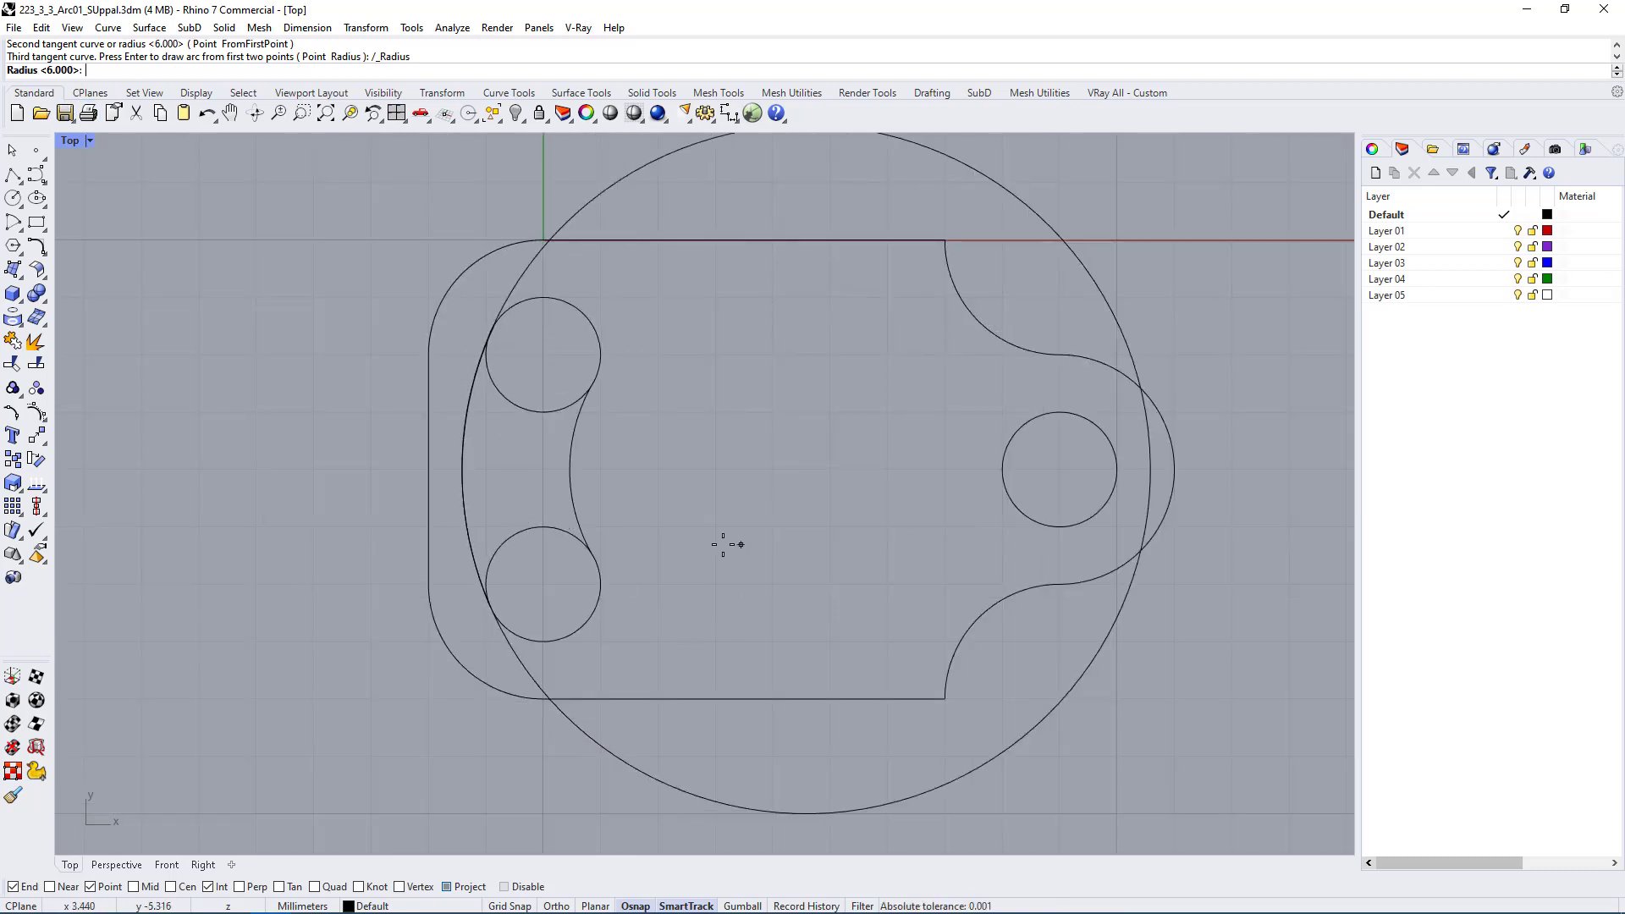
key(Return)
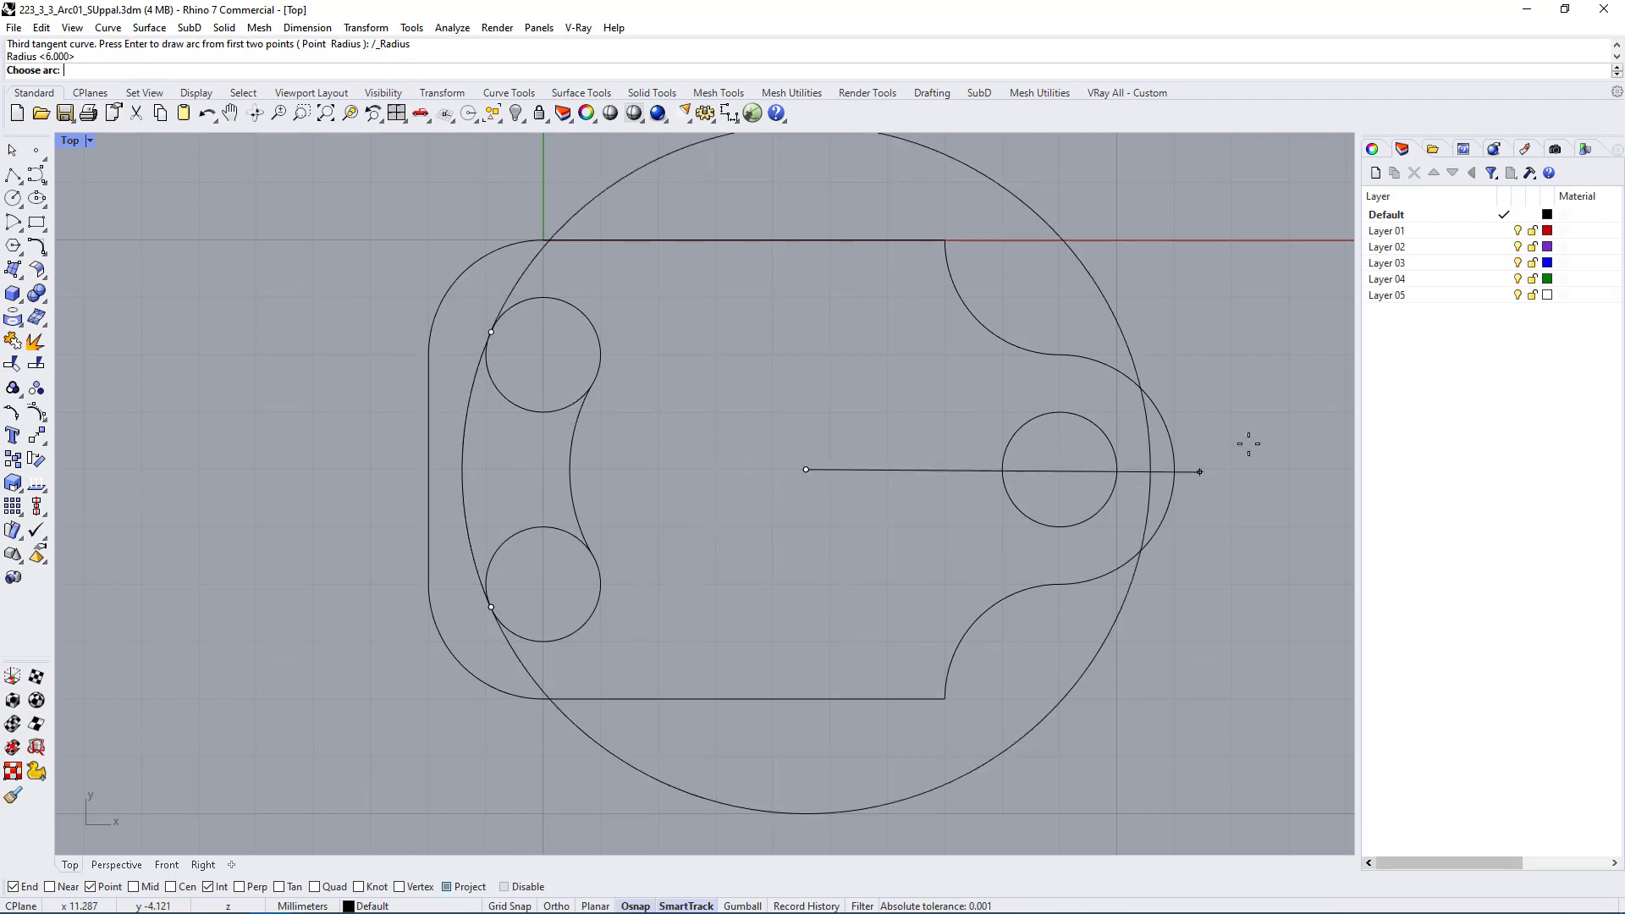
scroll(1204, 426, down, 4)
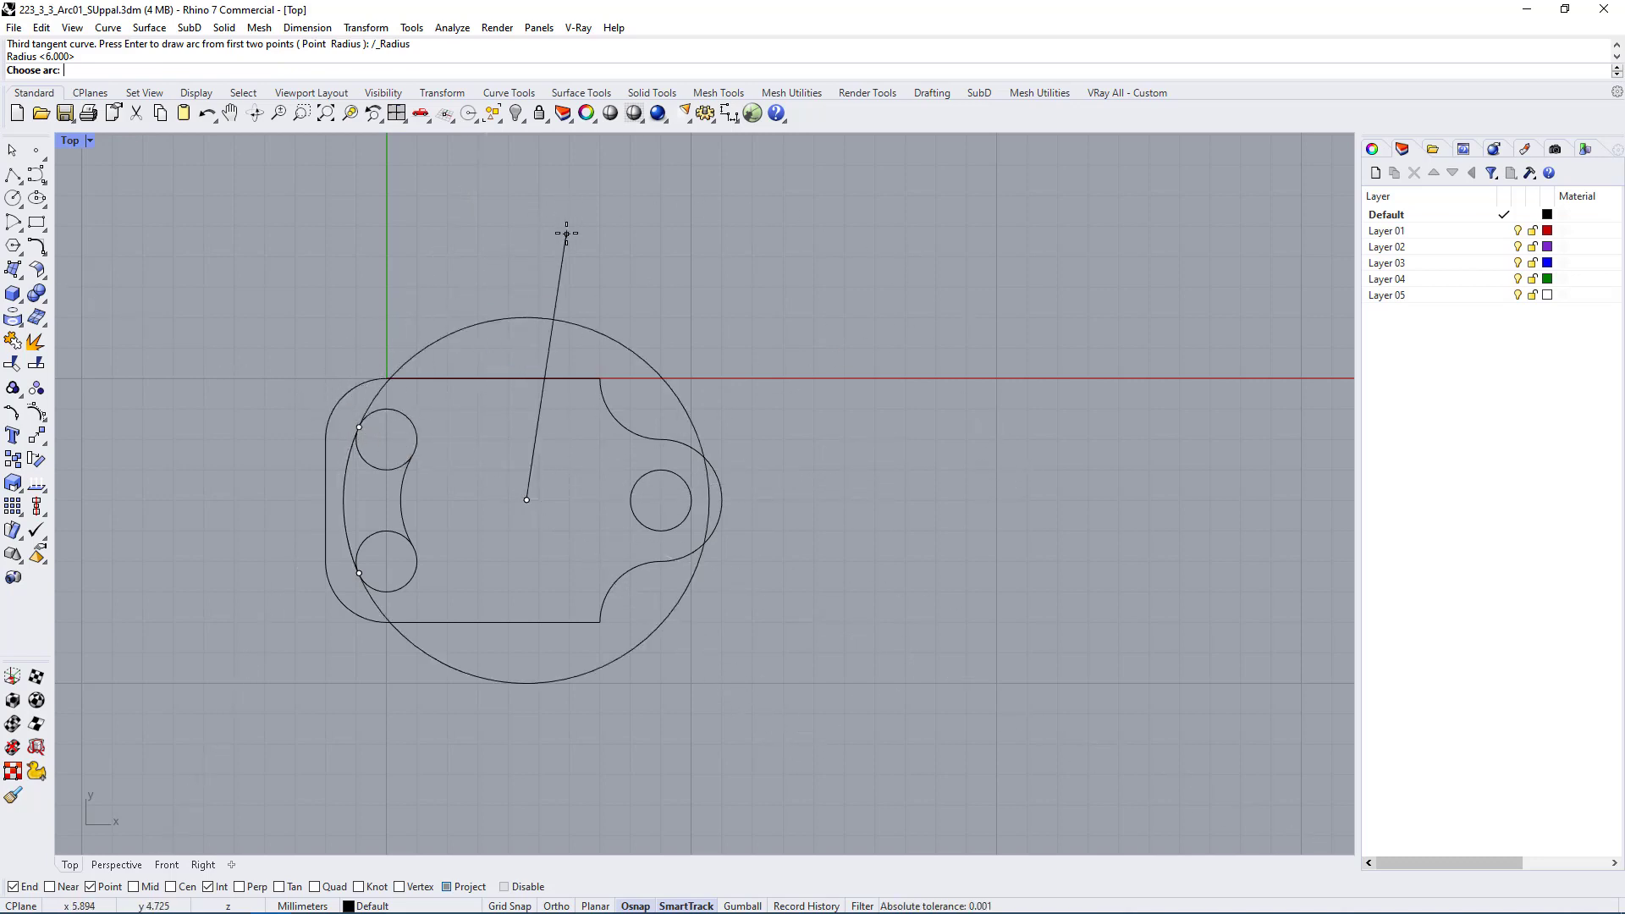
click(349, 489)
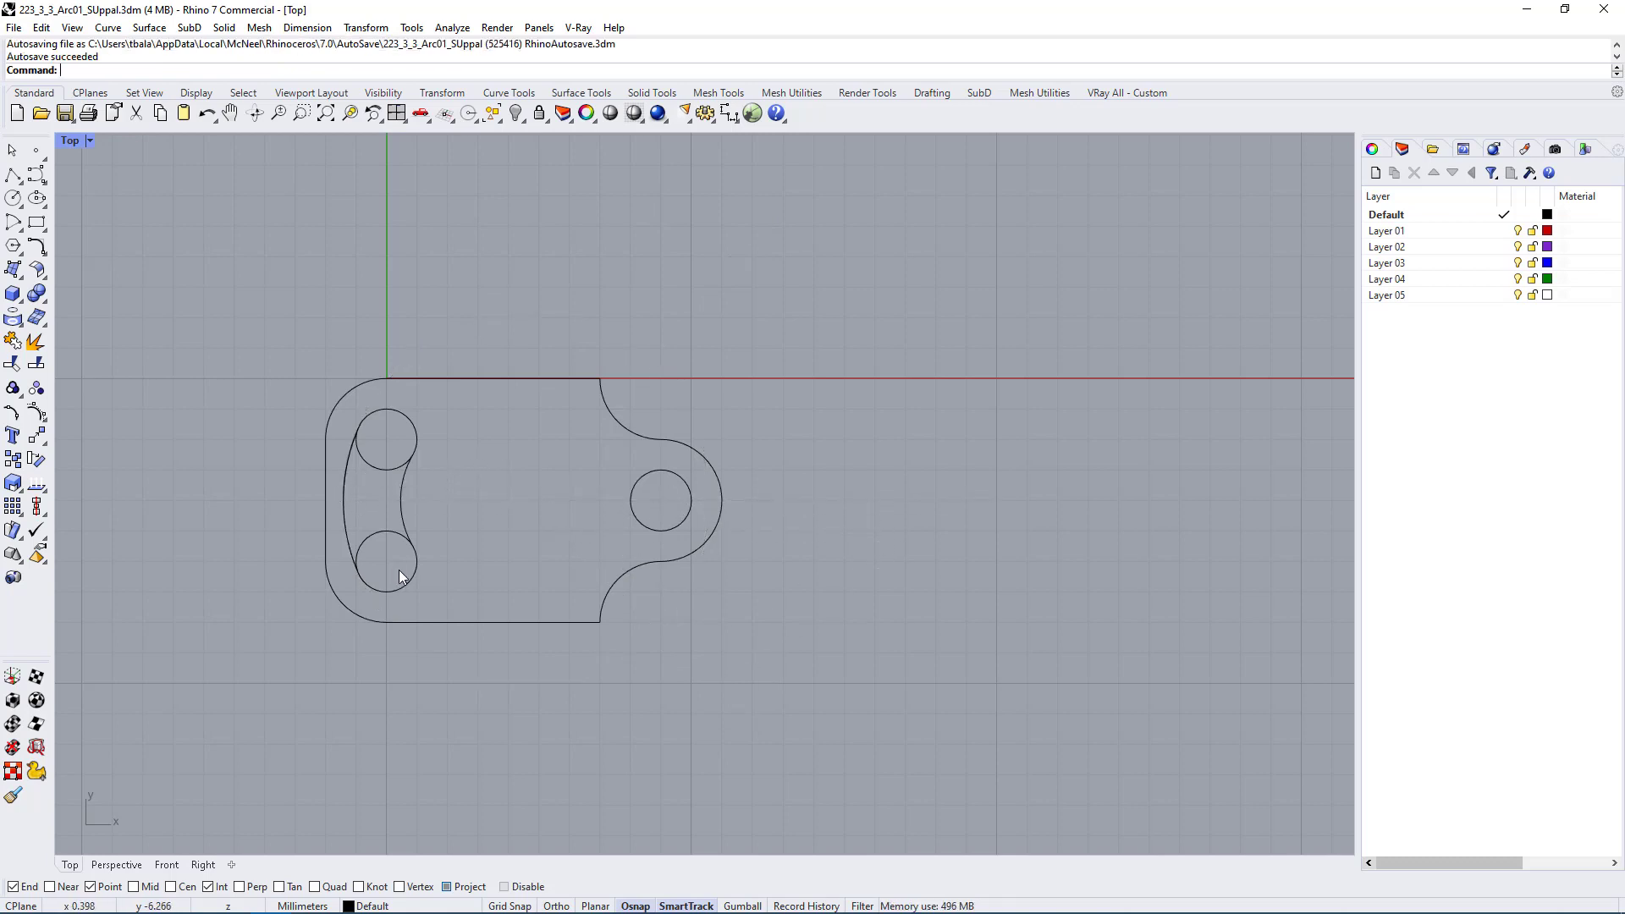
Step: Compare the two overlapping outer slot arcs at the upper circle and delete the one that cuts across the circle
scroll(373, 424, up, 3)
scroll(385, 397, up, 6)
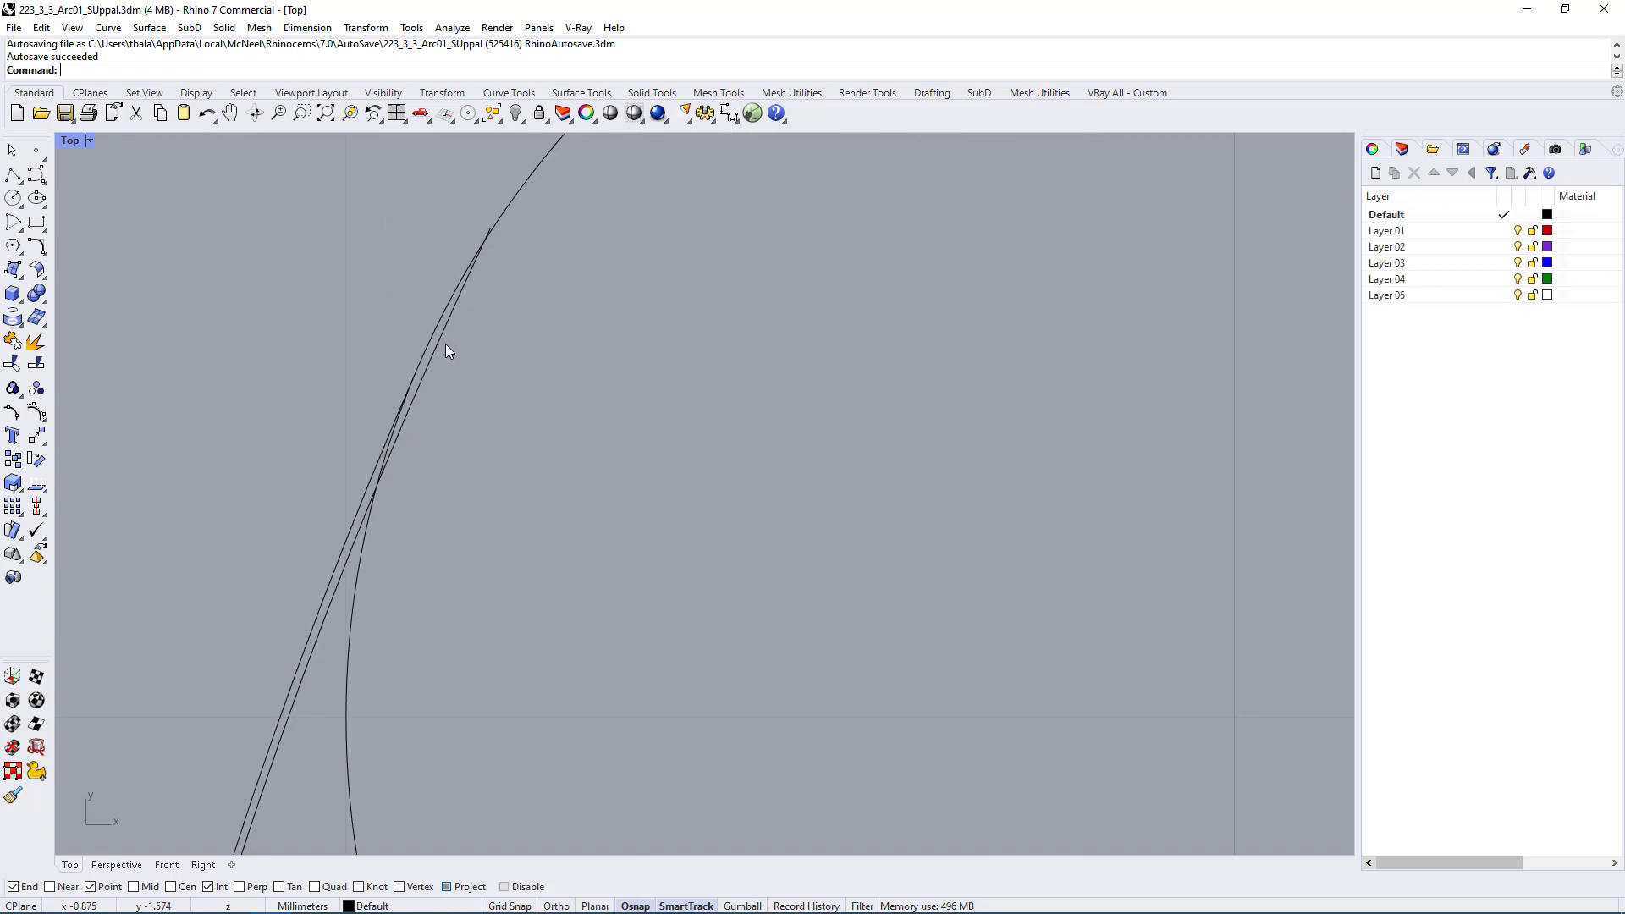
click(364, 486)
scroll(424, 364, up, 3)
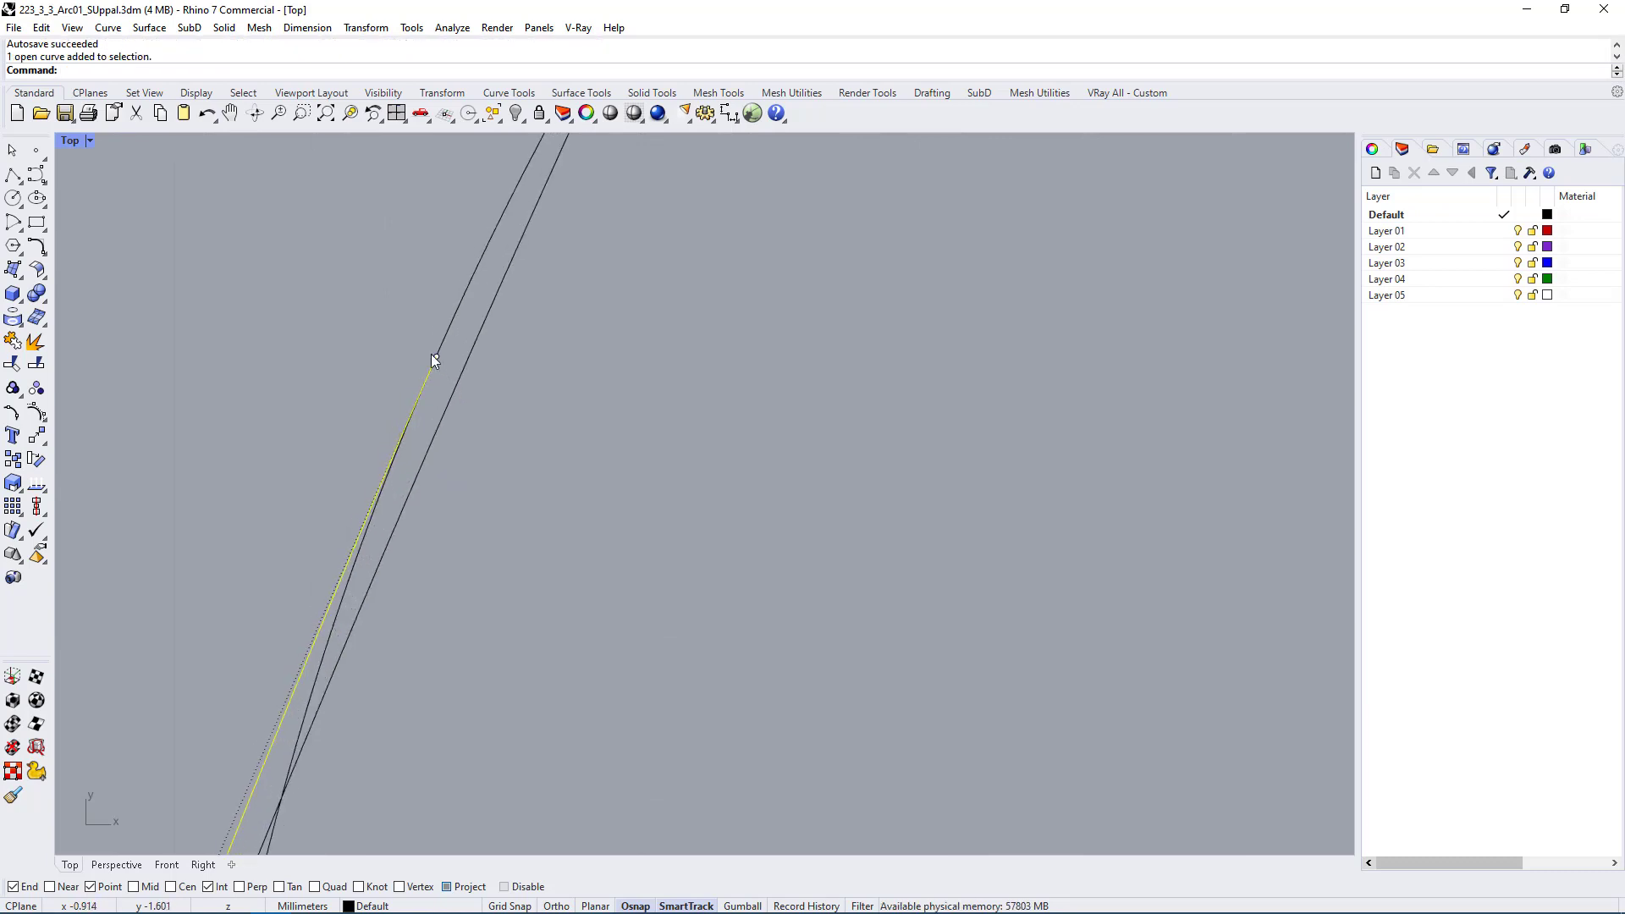
scroll(440, 352, down, 5)
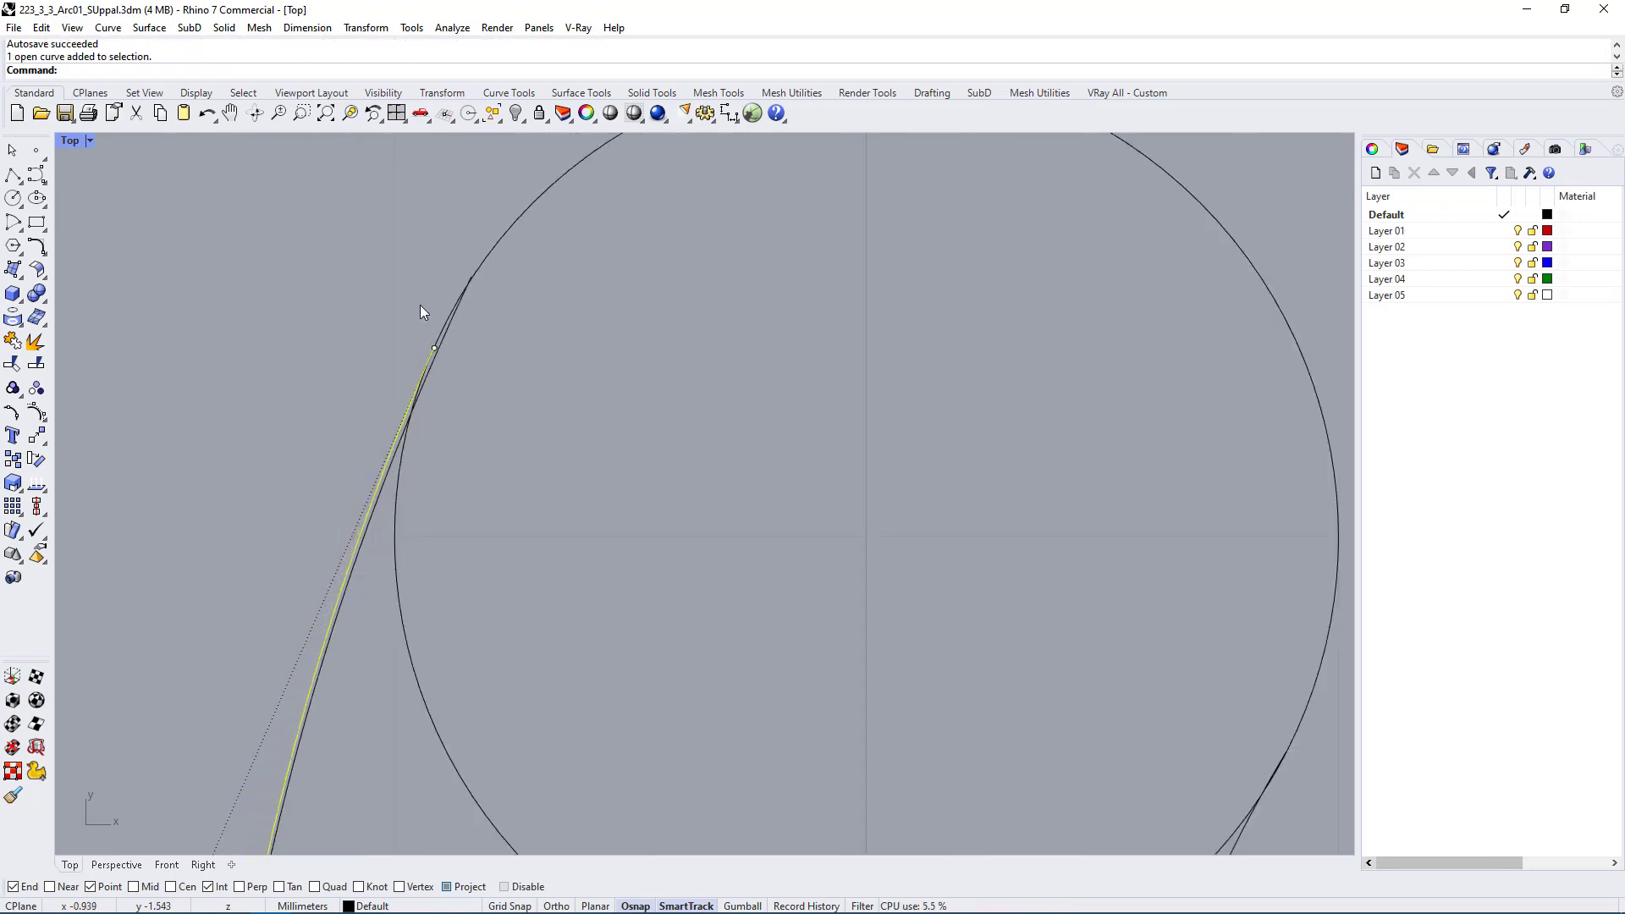
click(429, 464)
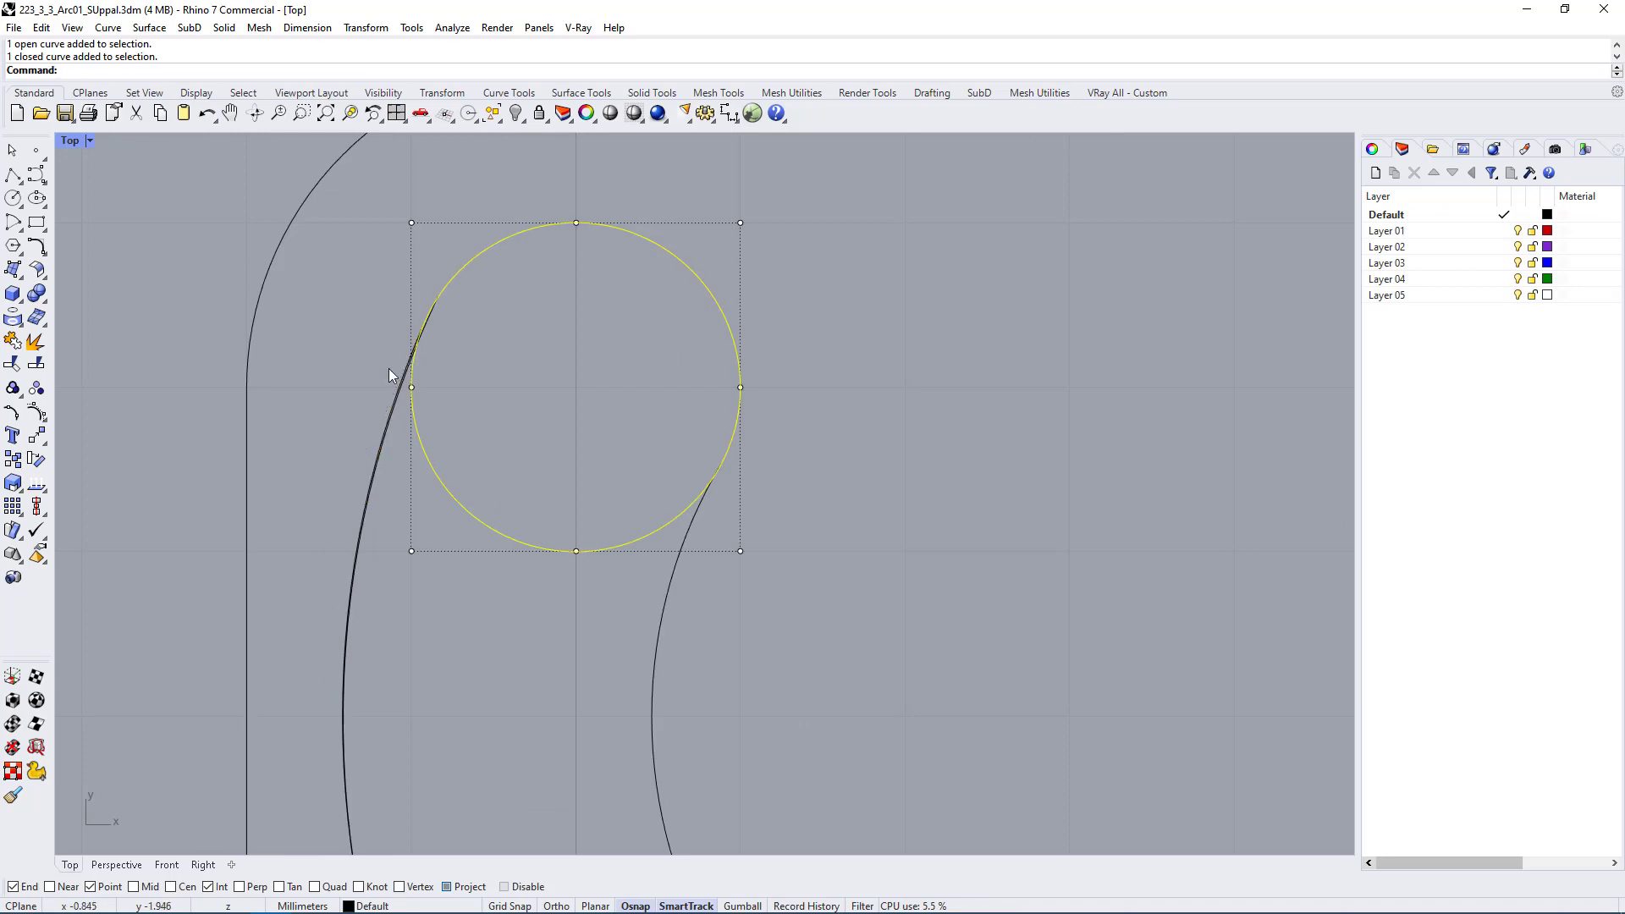
scroll(389, 368, down, 4)
click(408, 559)
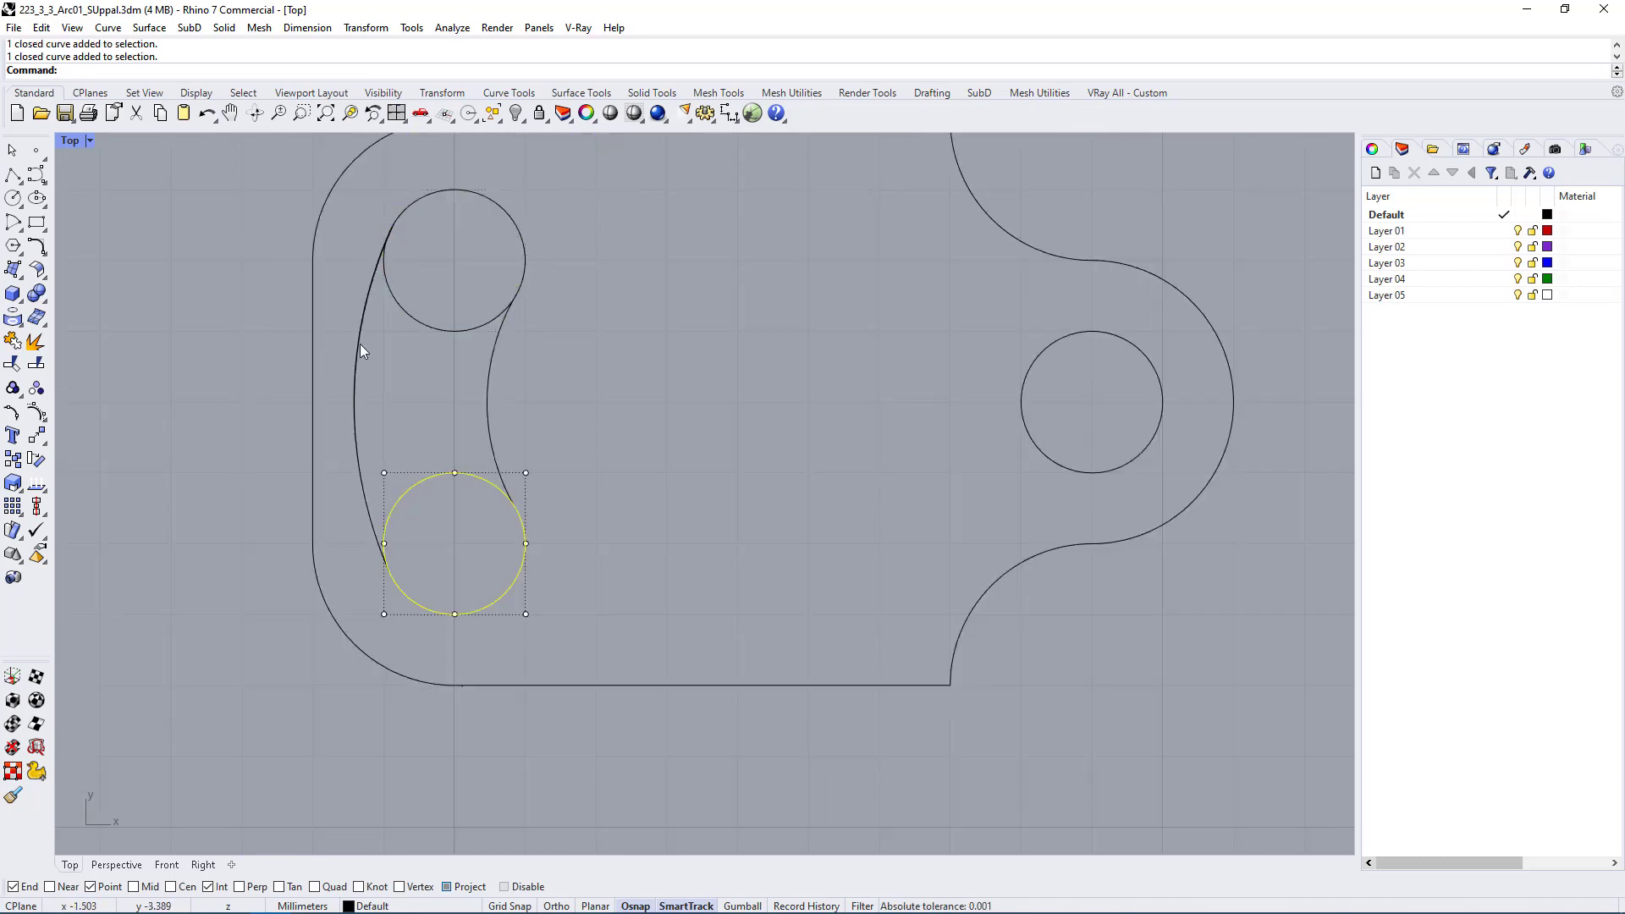
scroll(410, 330, up, 6)
click(413, 347)
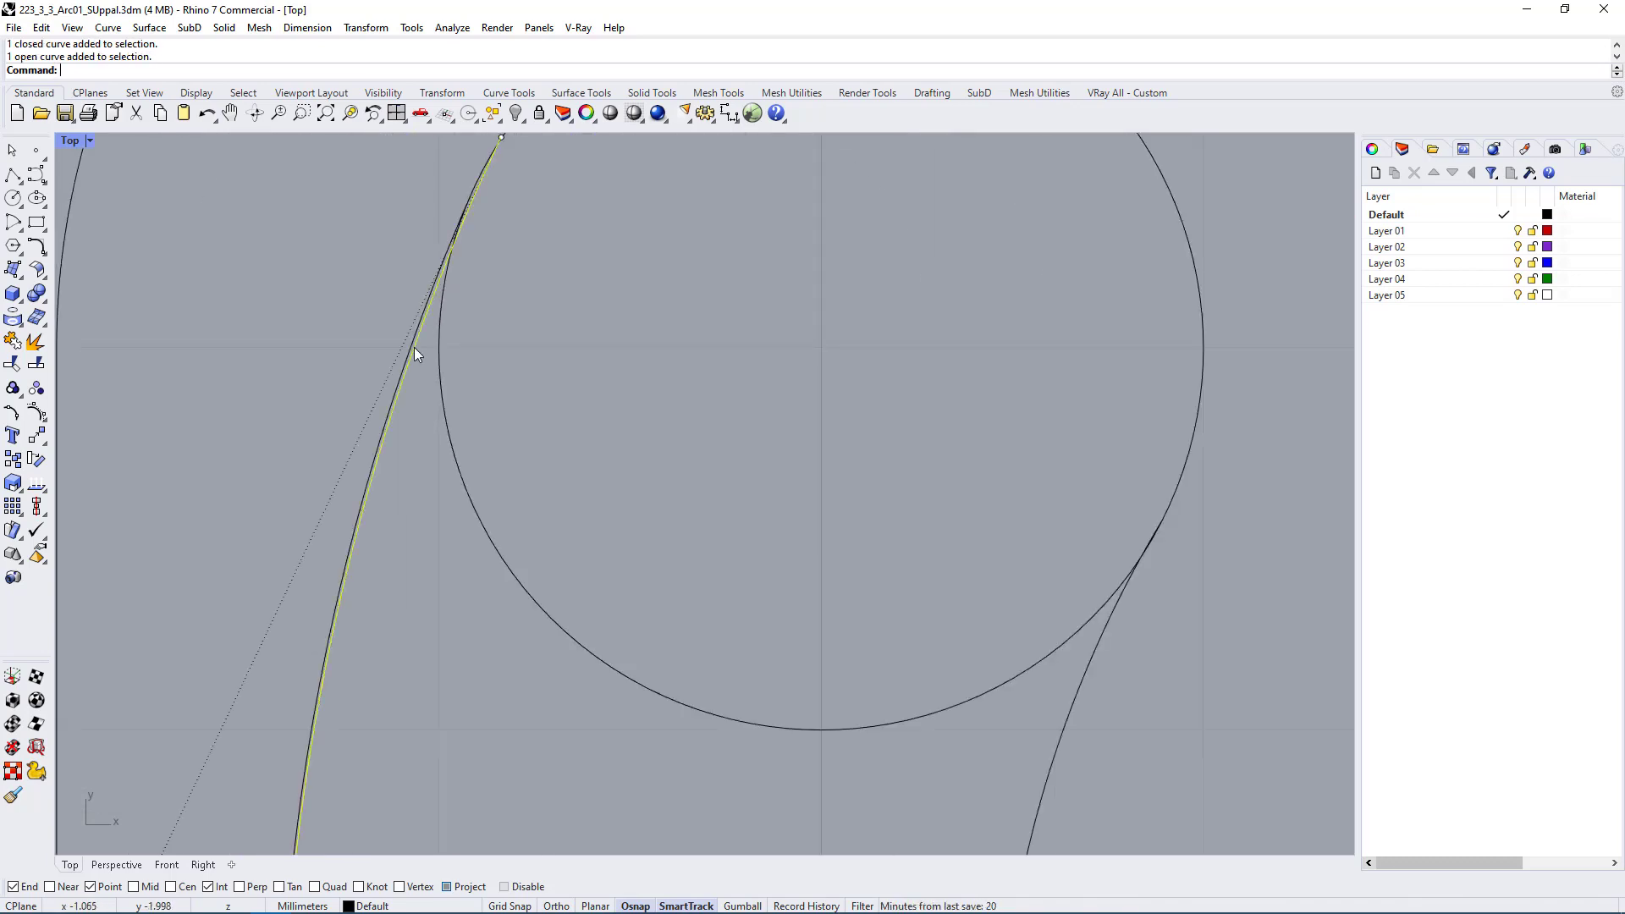
scroll(508, 279, down, 2)
key(Delete)
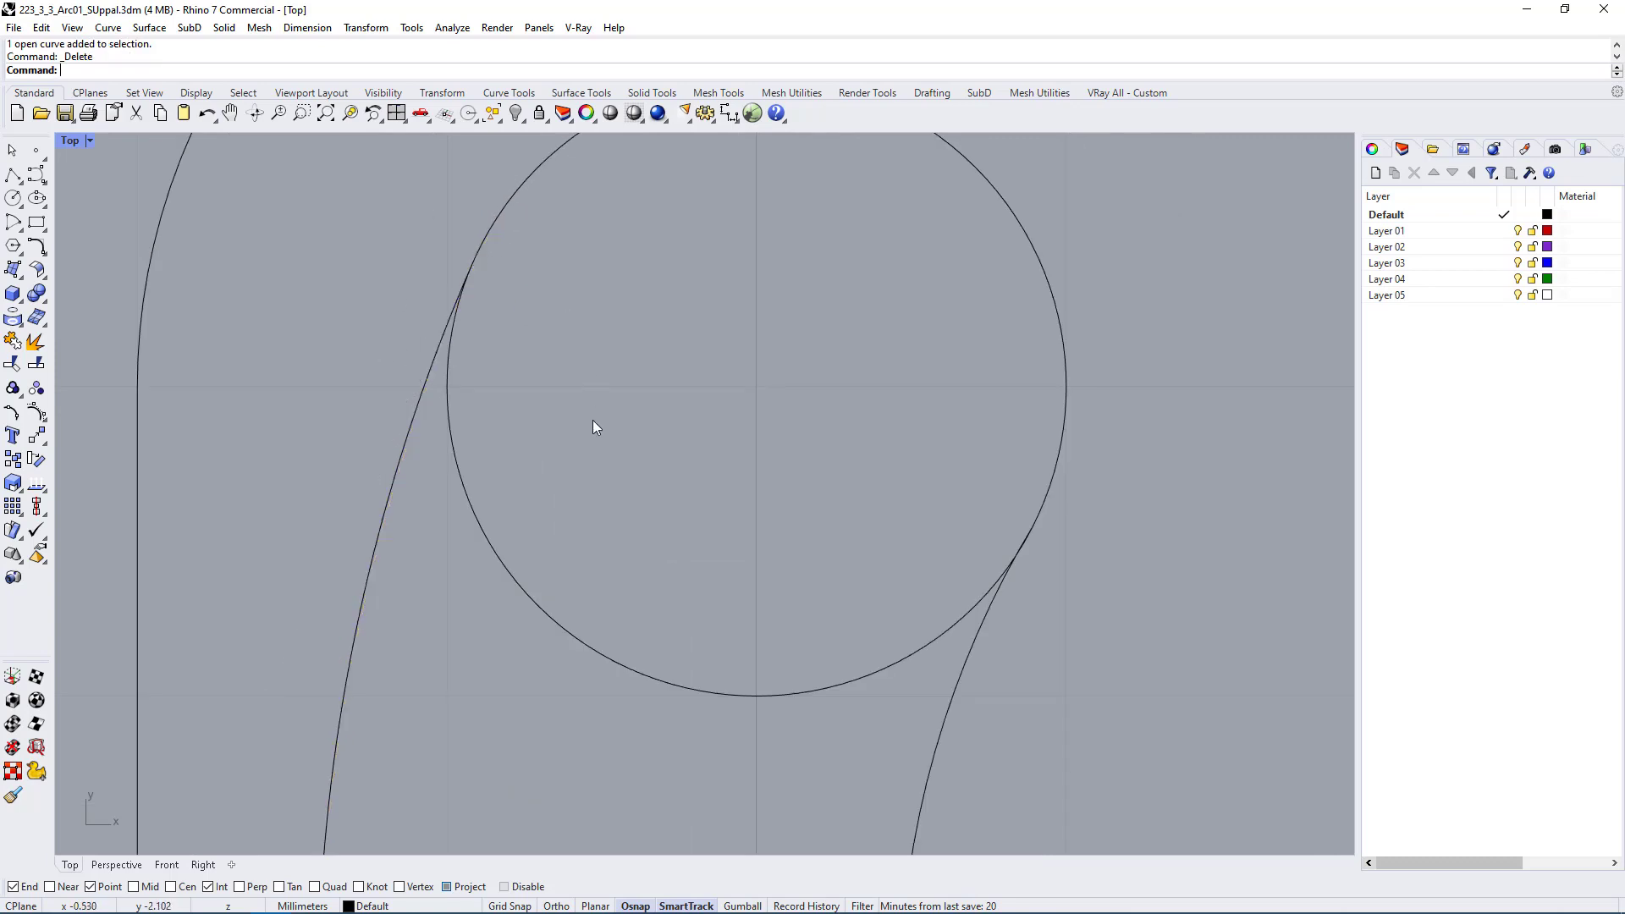
Step: Check the remaining outer arc's tangency and delete the slot's inner arc between the two slot circles
click(235, 406)
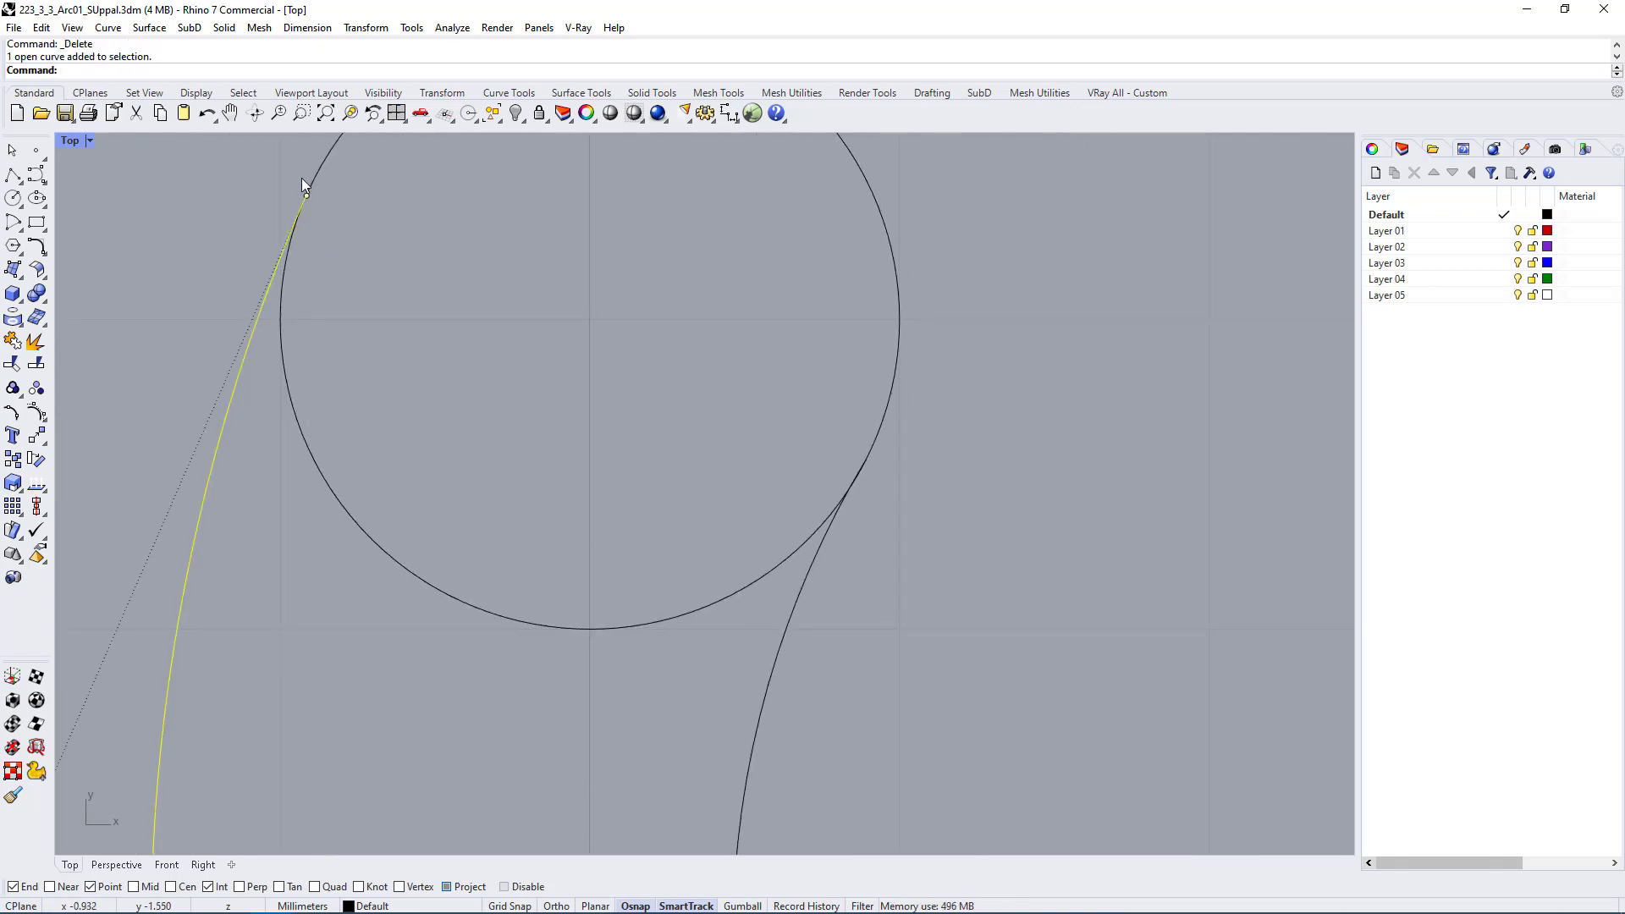
click(799, 653)
scroll(764, 401, down, 4)
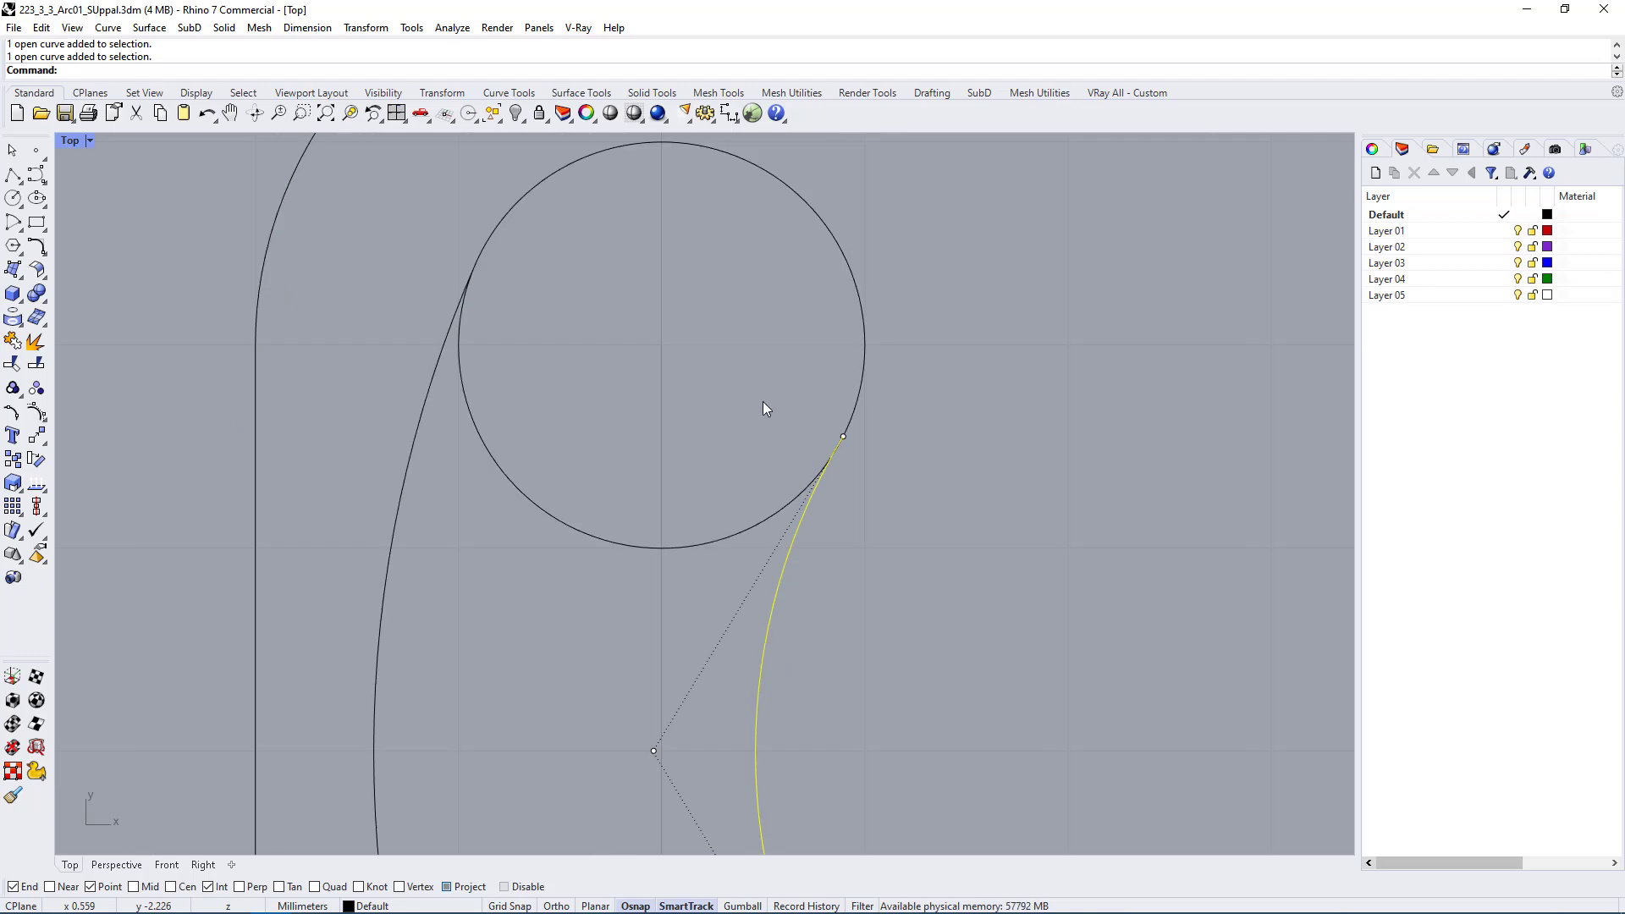
scroll(537, 533, up, 1)
key(Delete)
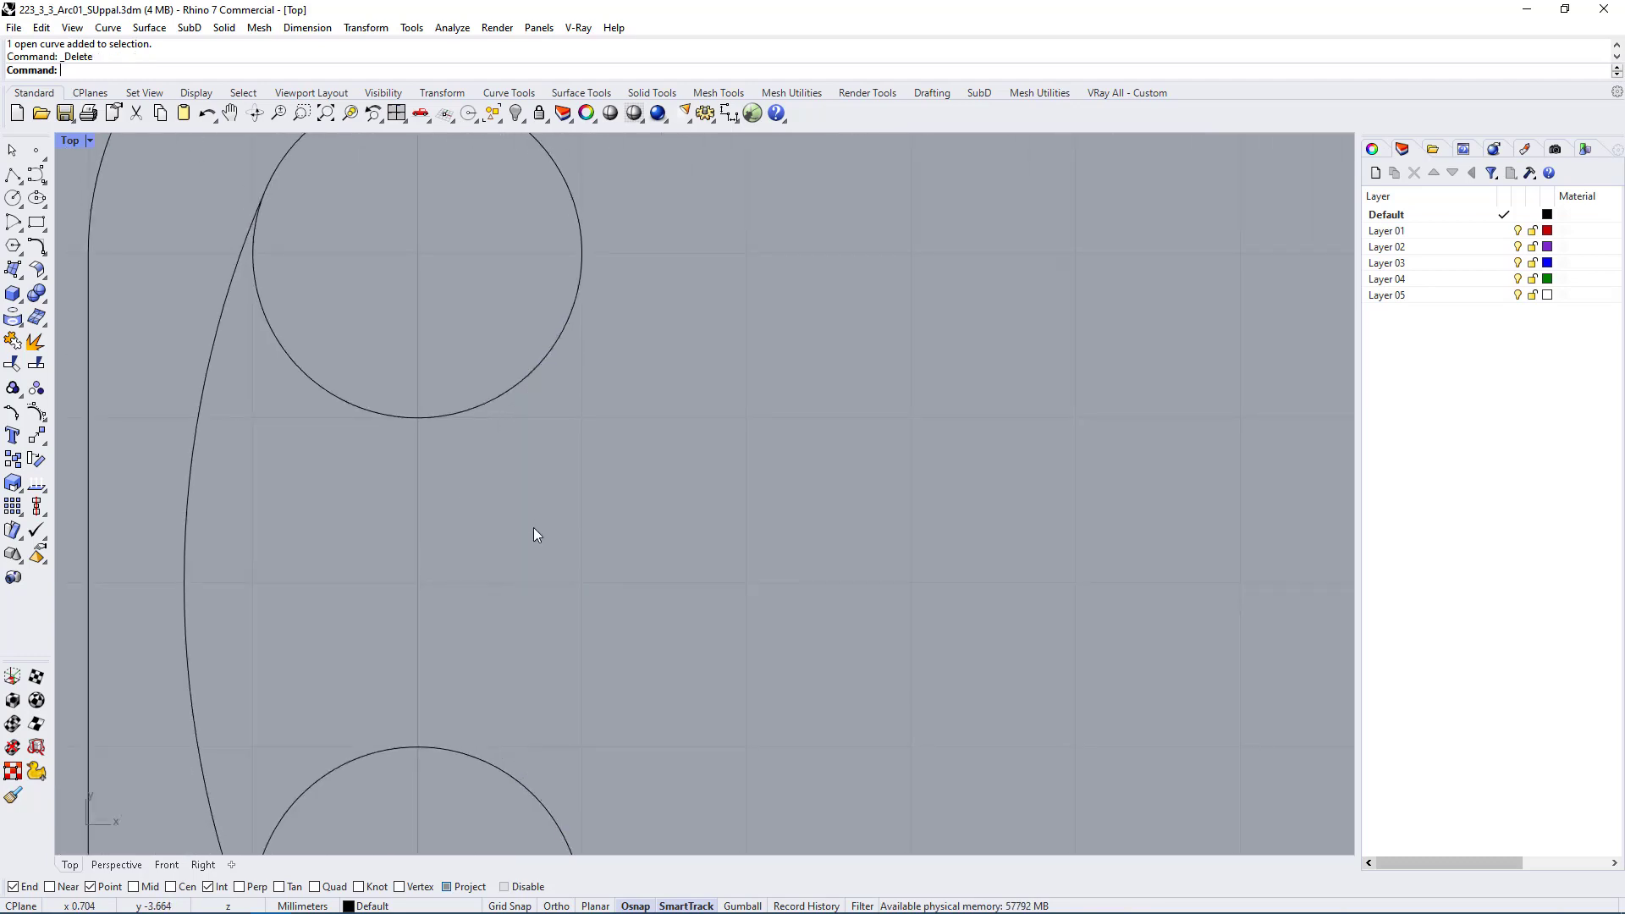
Step: Draw a Tangent, Tangent, Radius arc of radius 3 along the slot's inner side, between the facing lower-right and upper-right sides of the slot circles
right_drag(536, 533, 454, 481)
scroll(466, 495, down, 1)
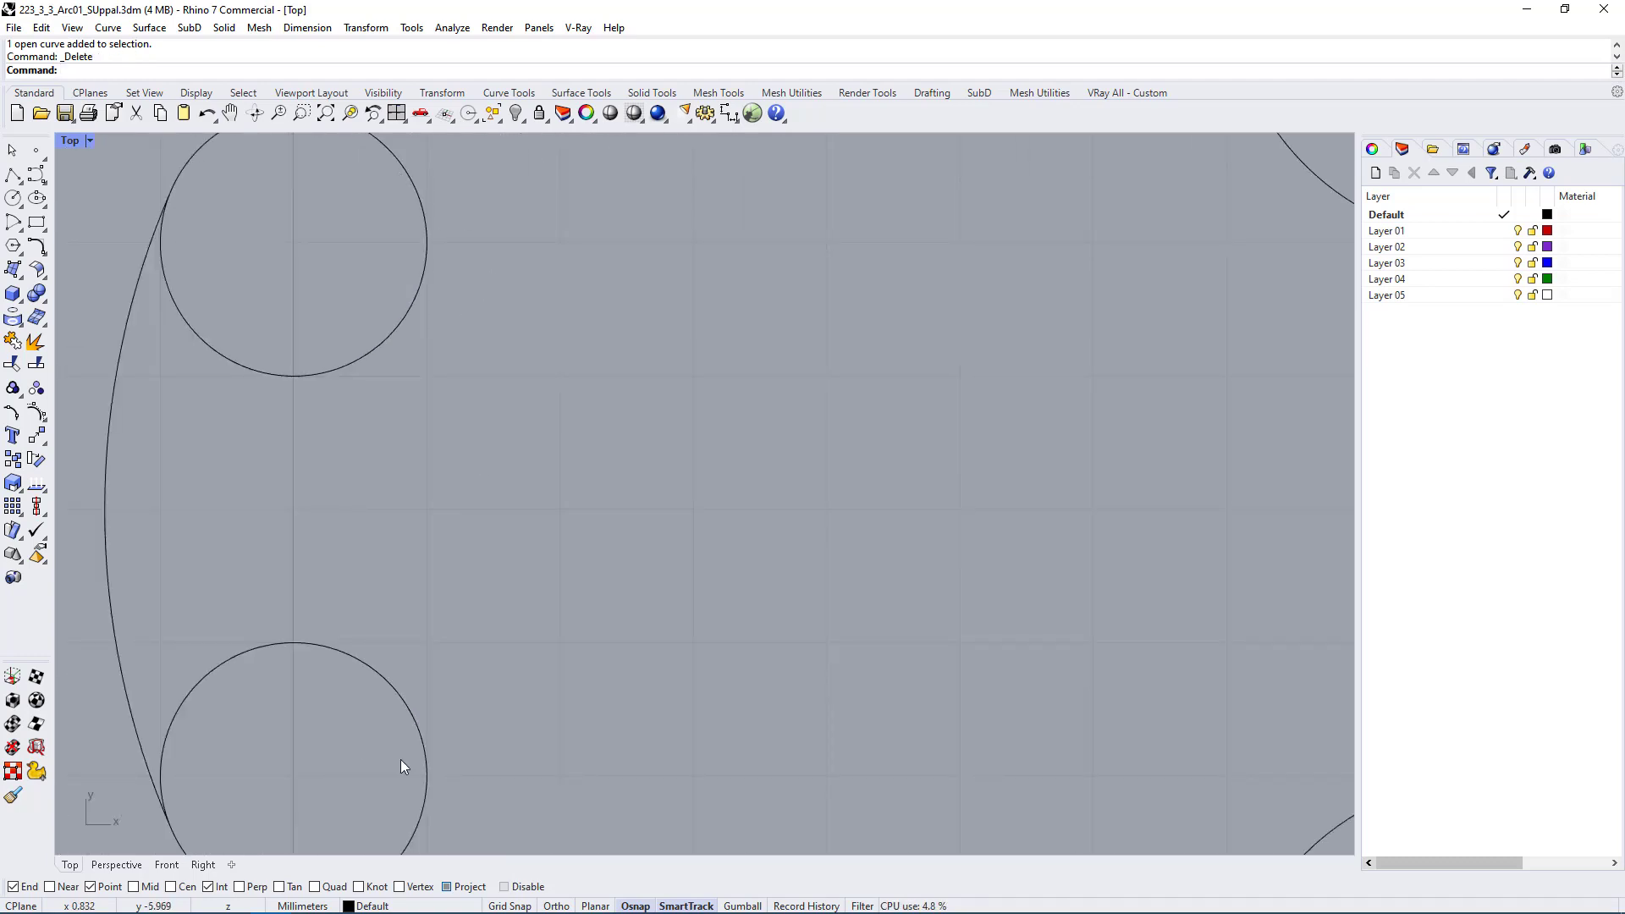
click(108, 28)
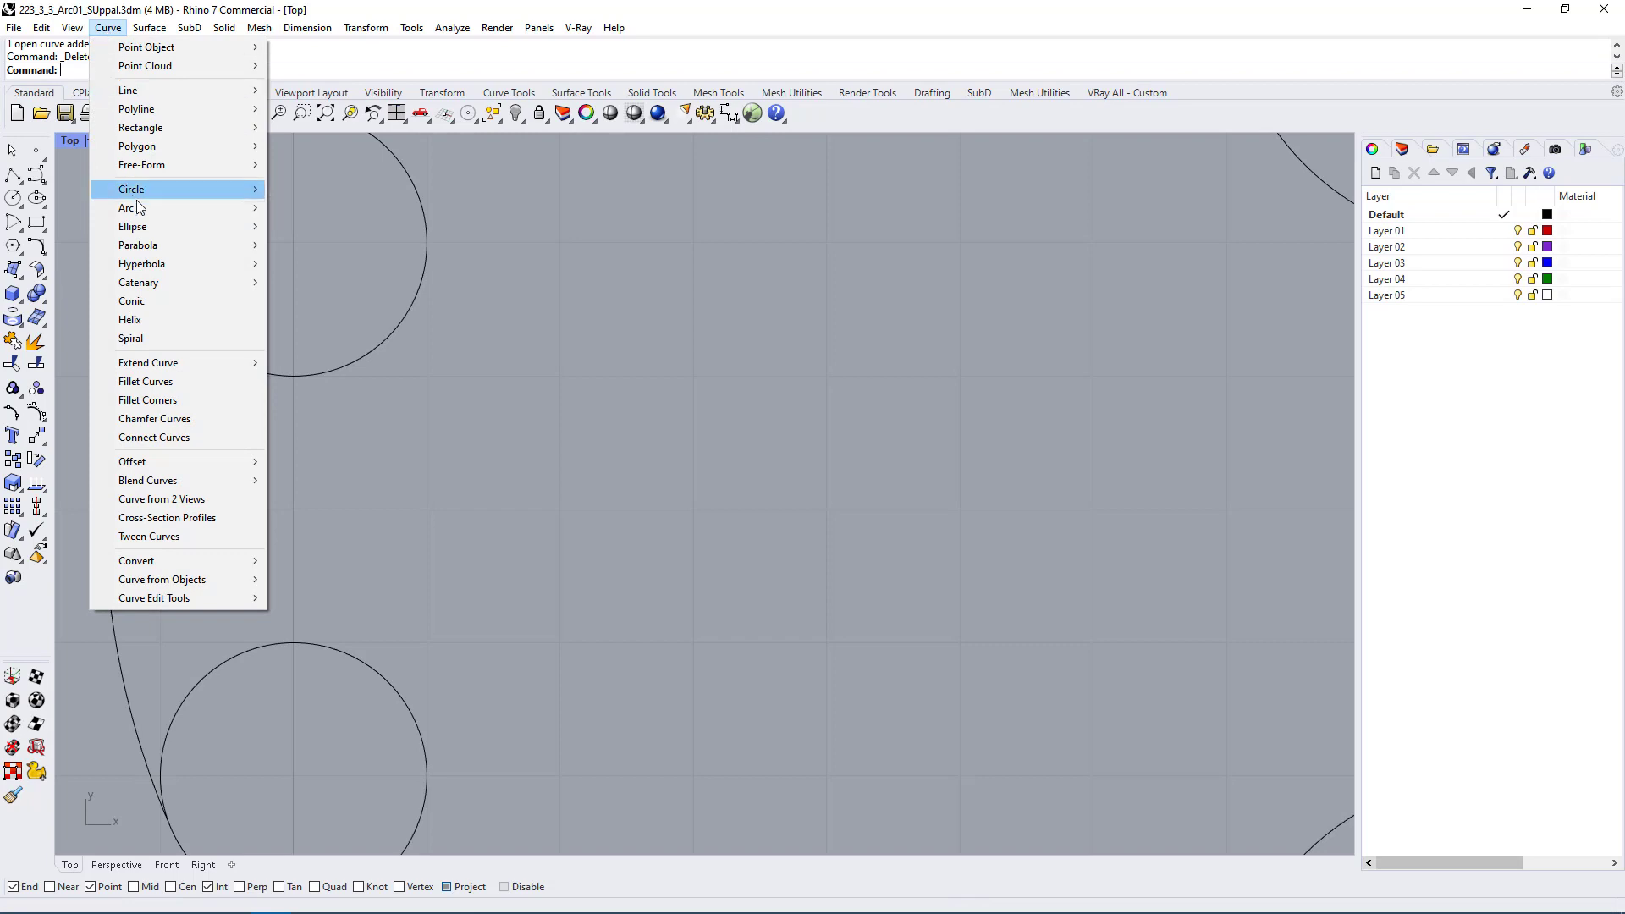
mouse_move(128, 209)
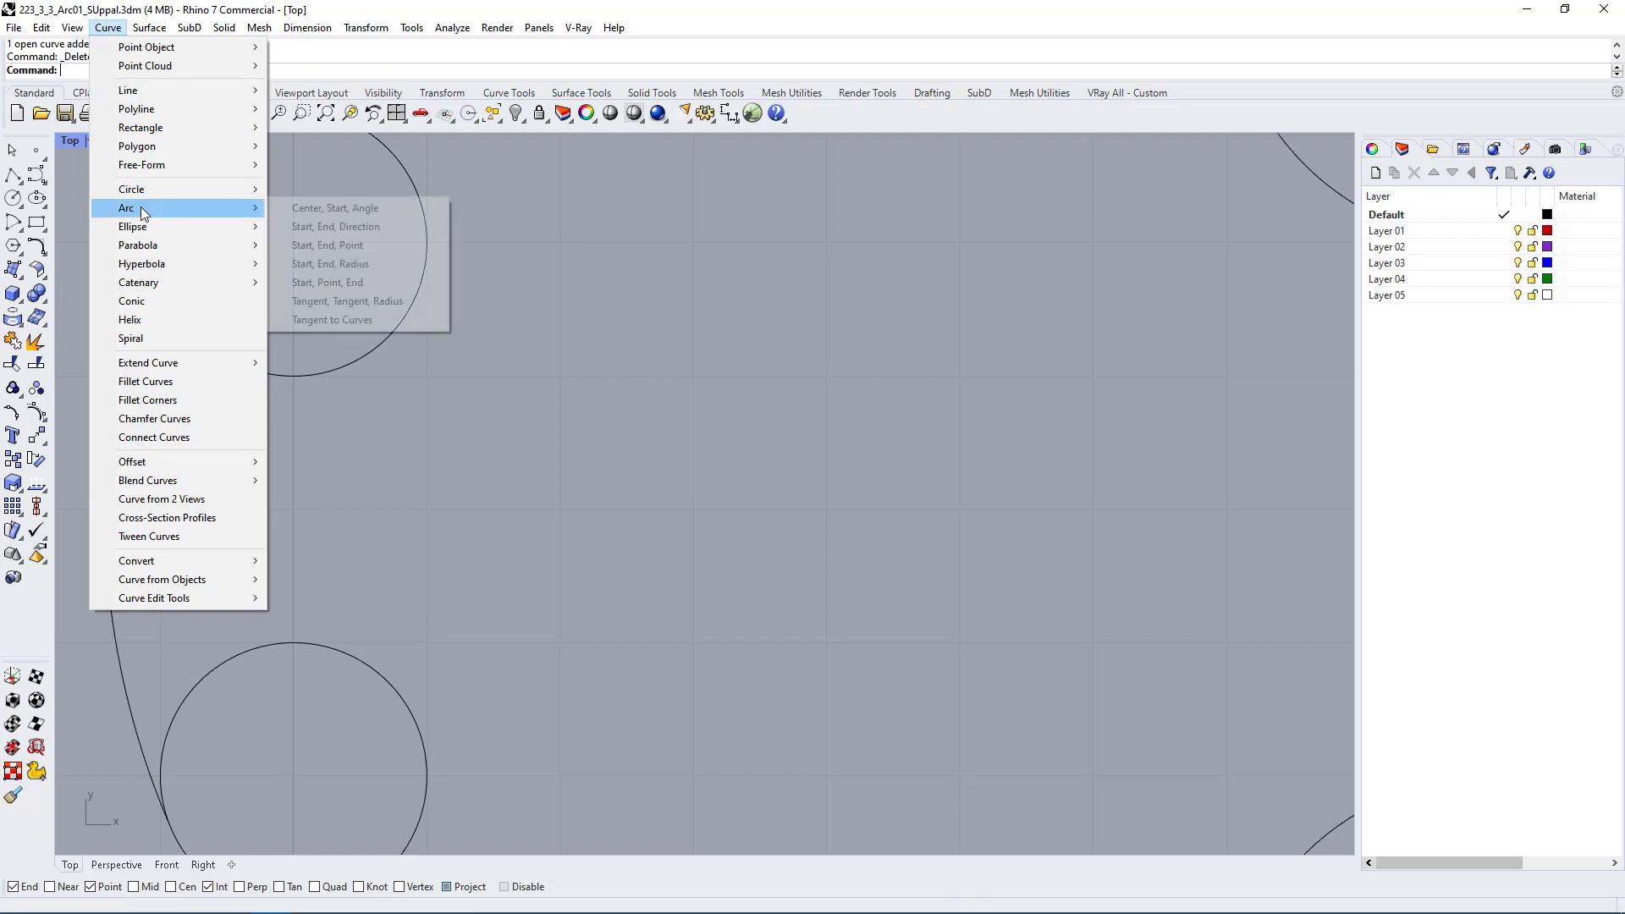
click(344, 303)
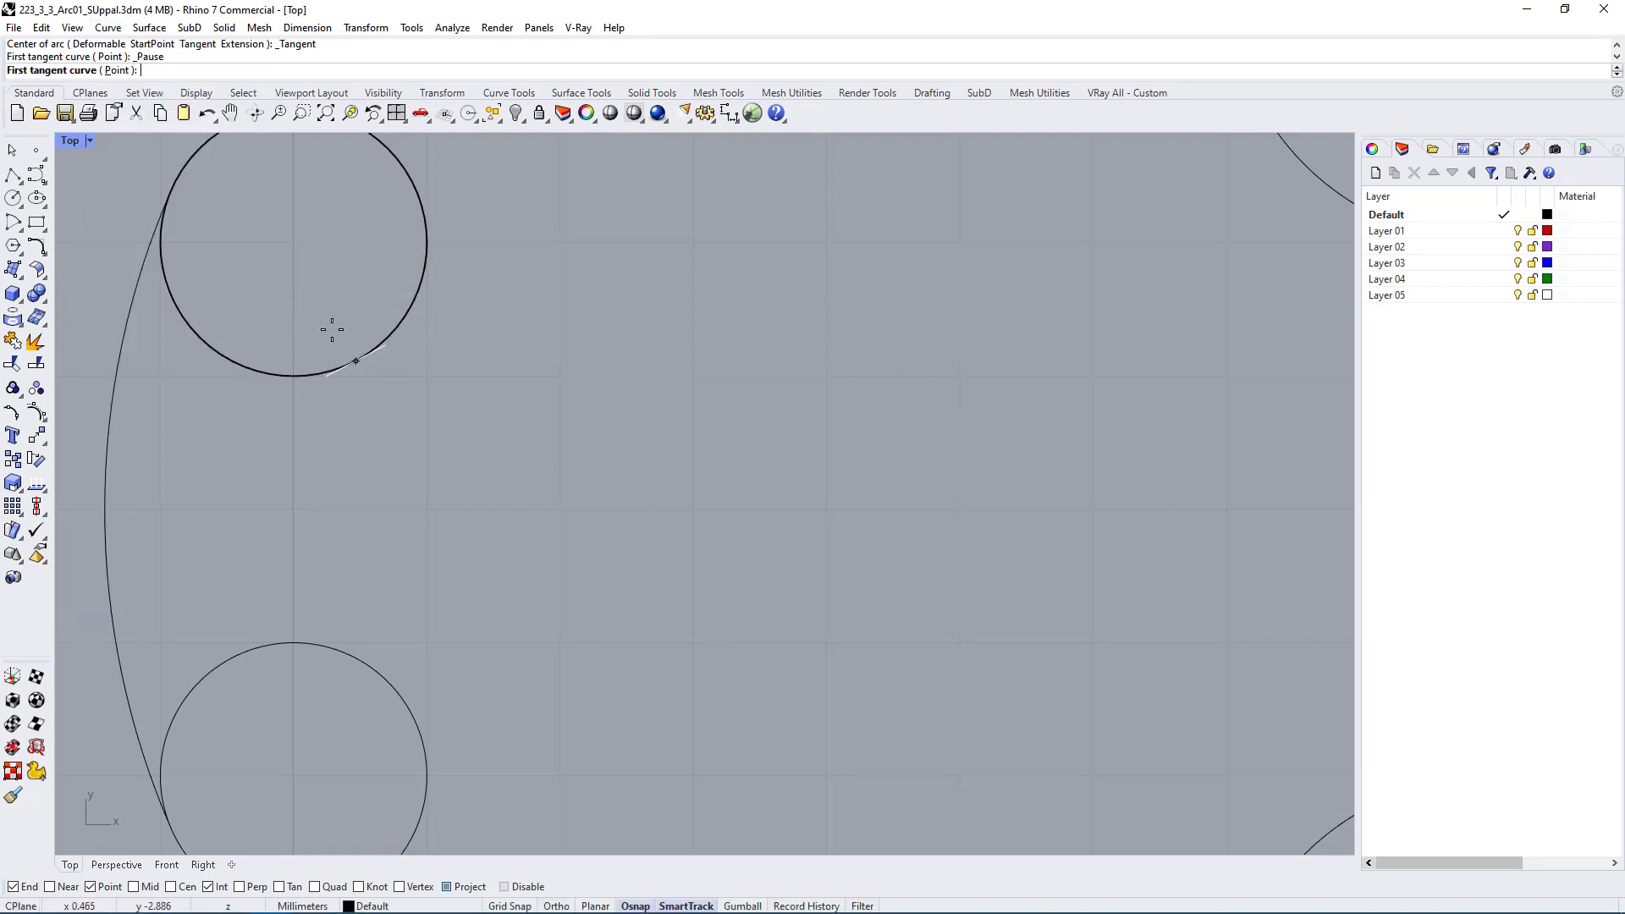
click(369, 355)
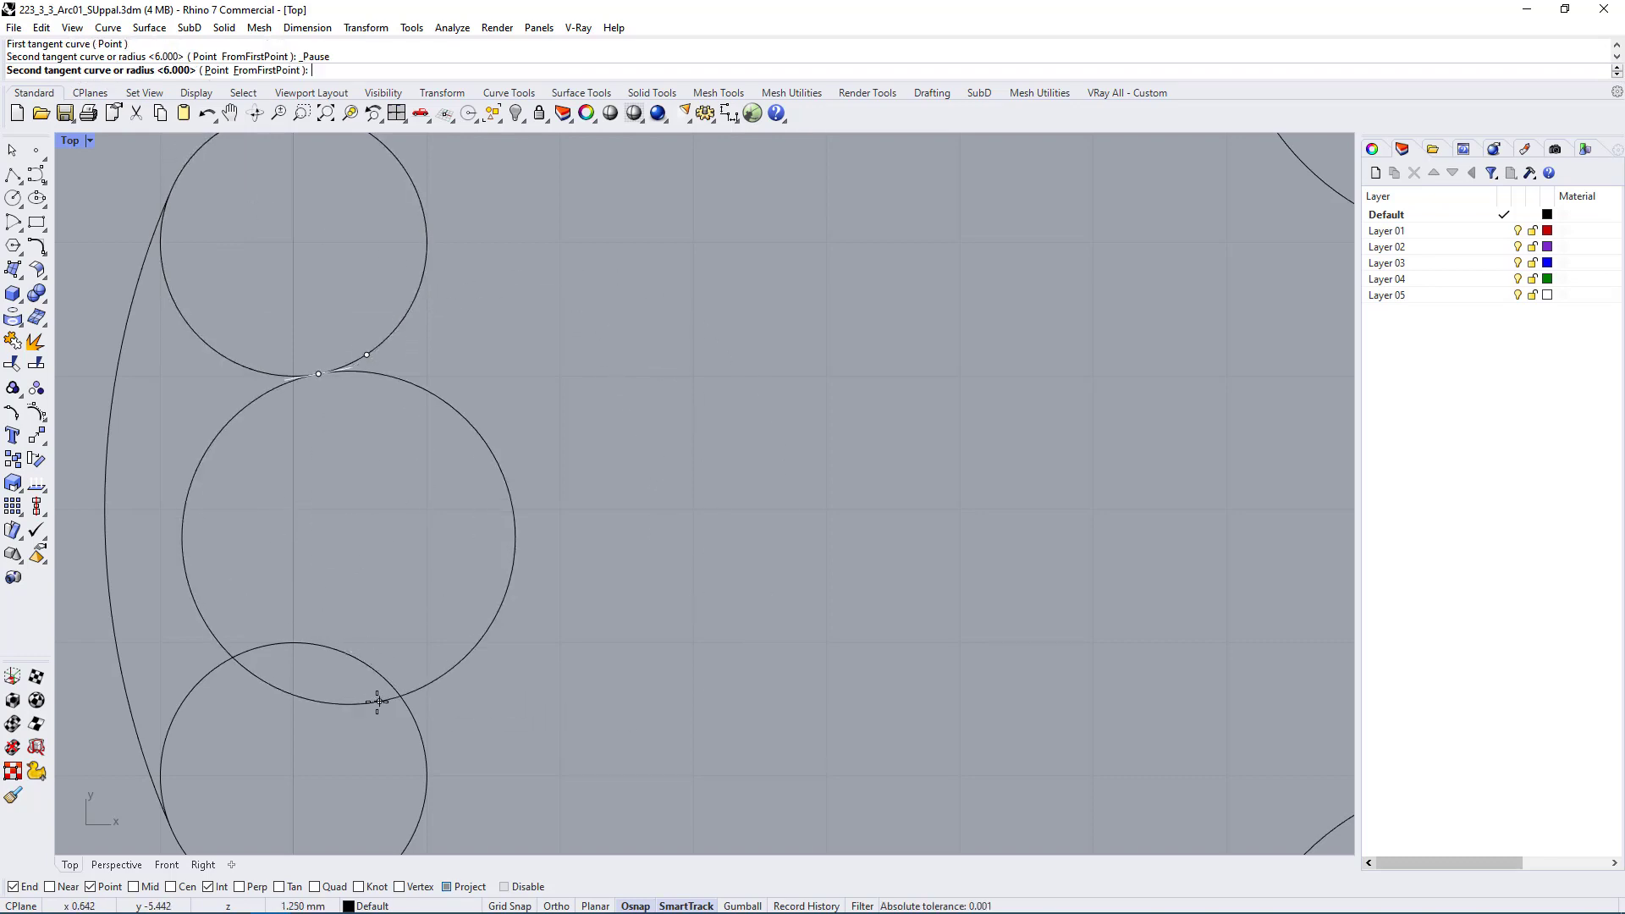
click(370, 670)
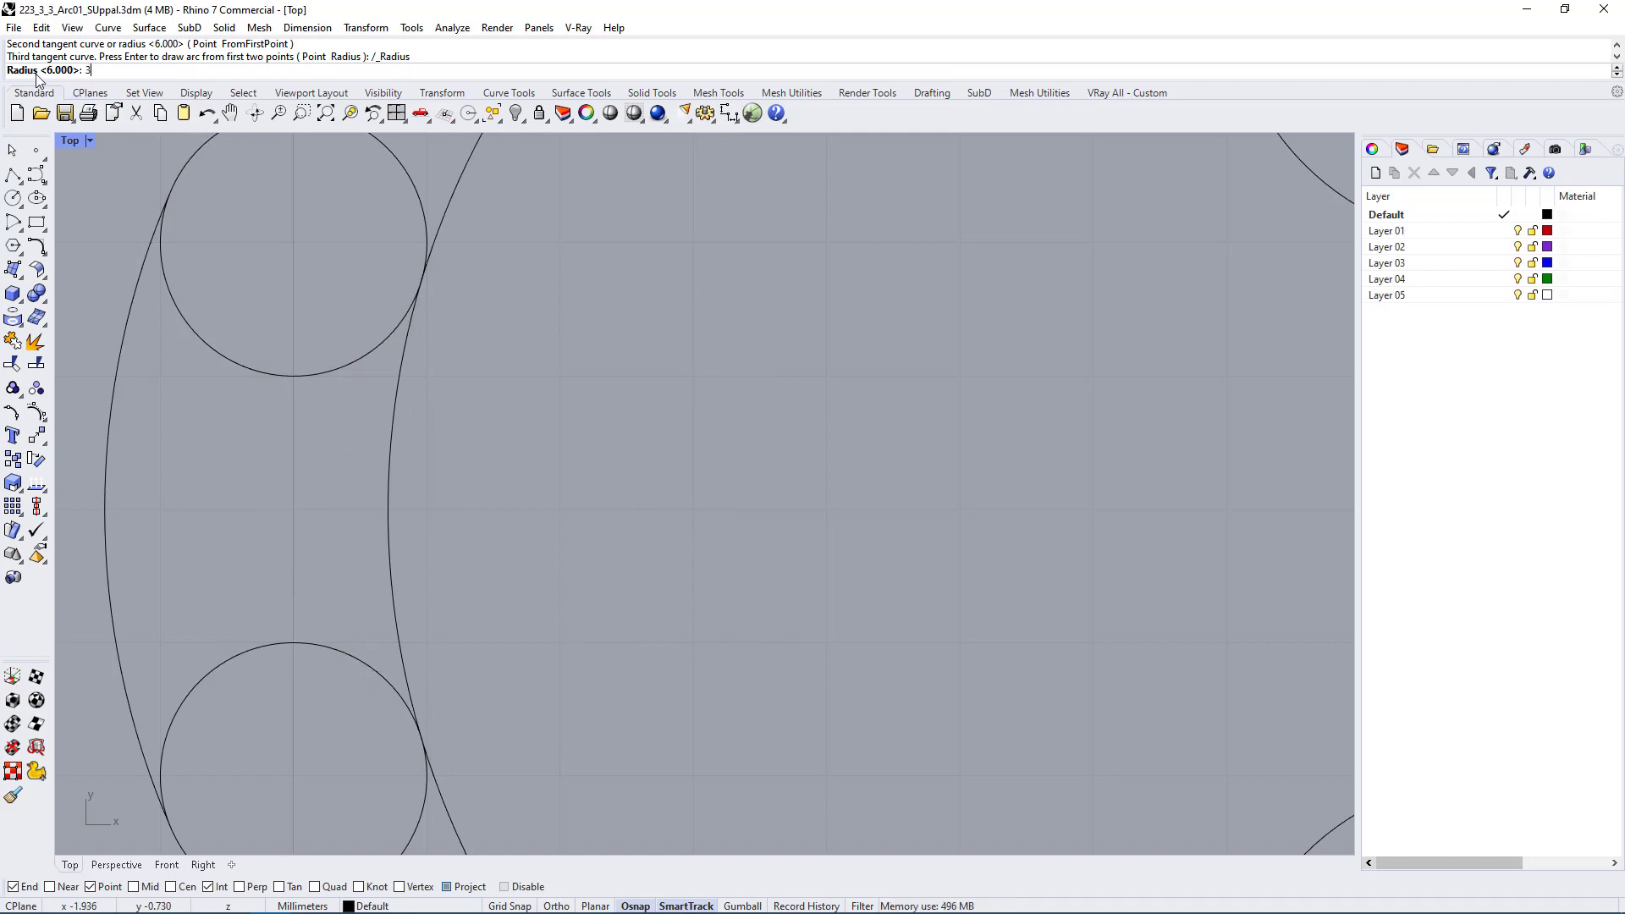
text(3)
key(Return)
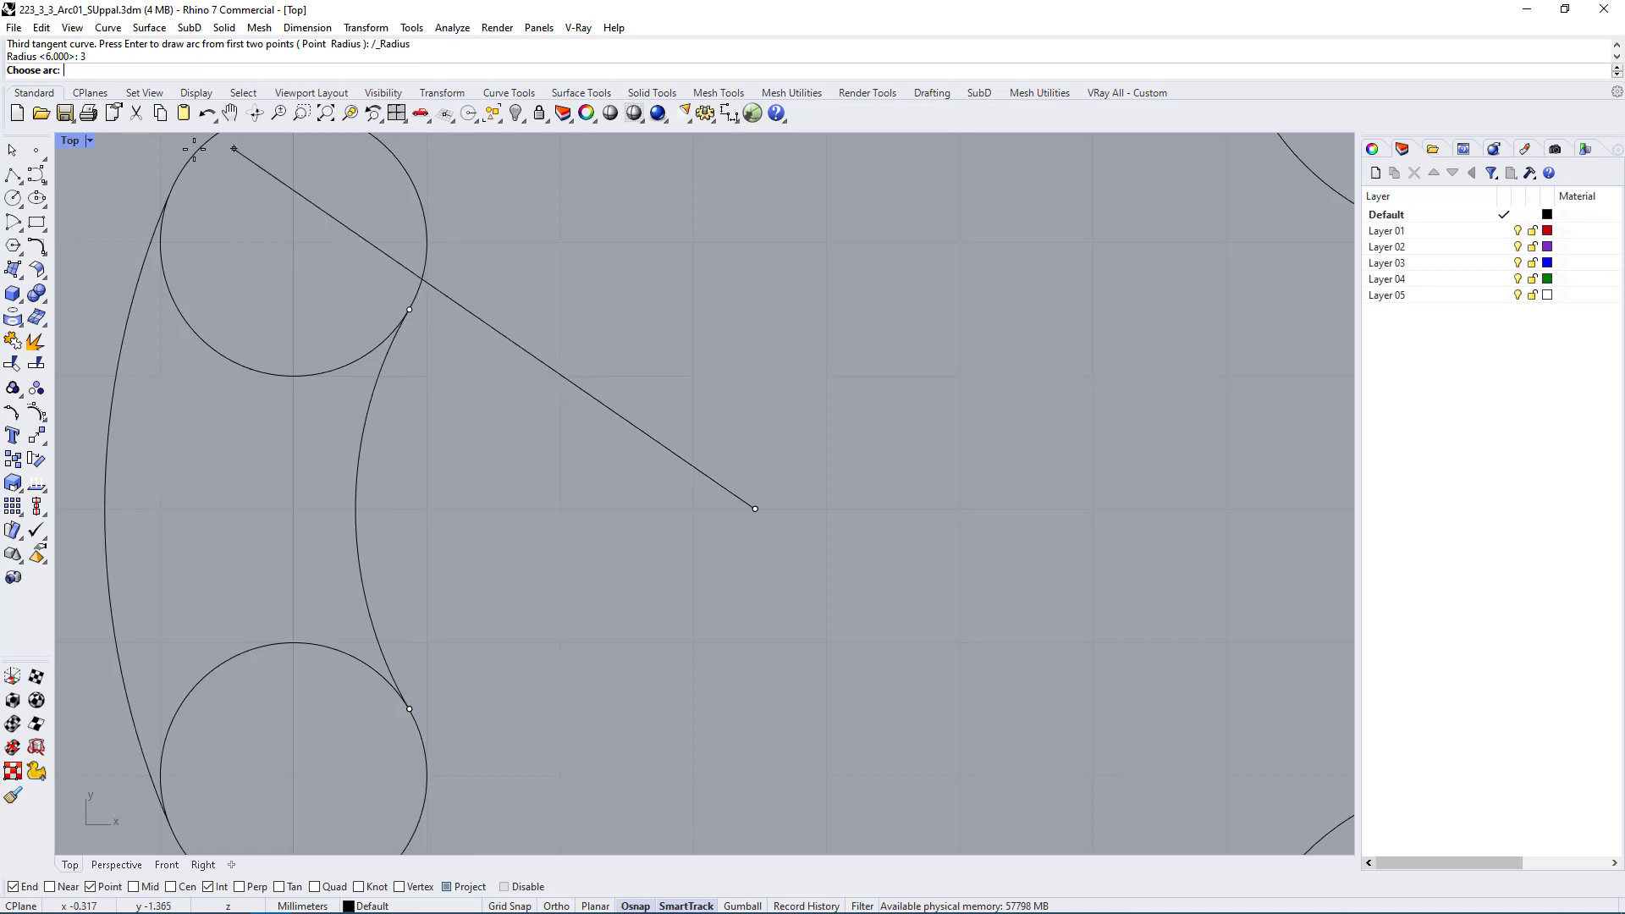
scroll(644, 424, down, 5)
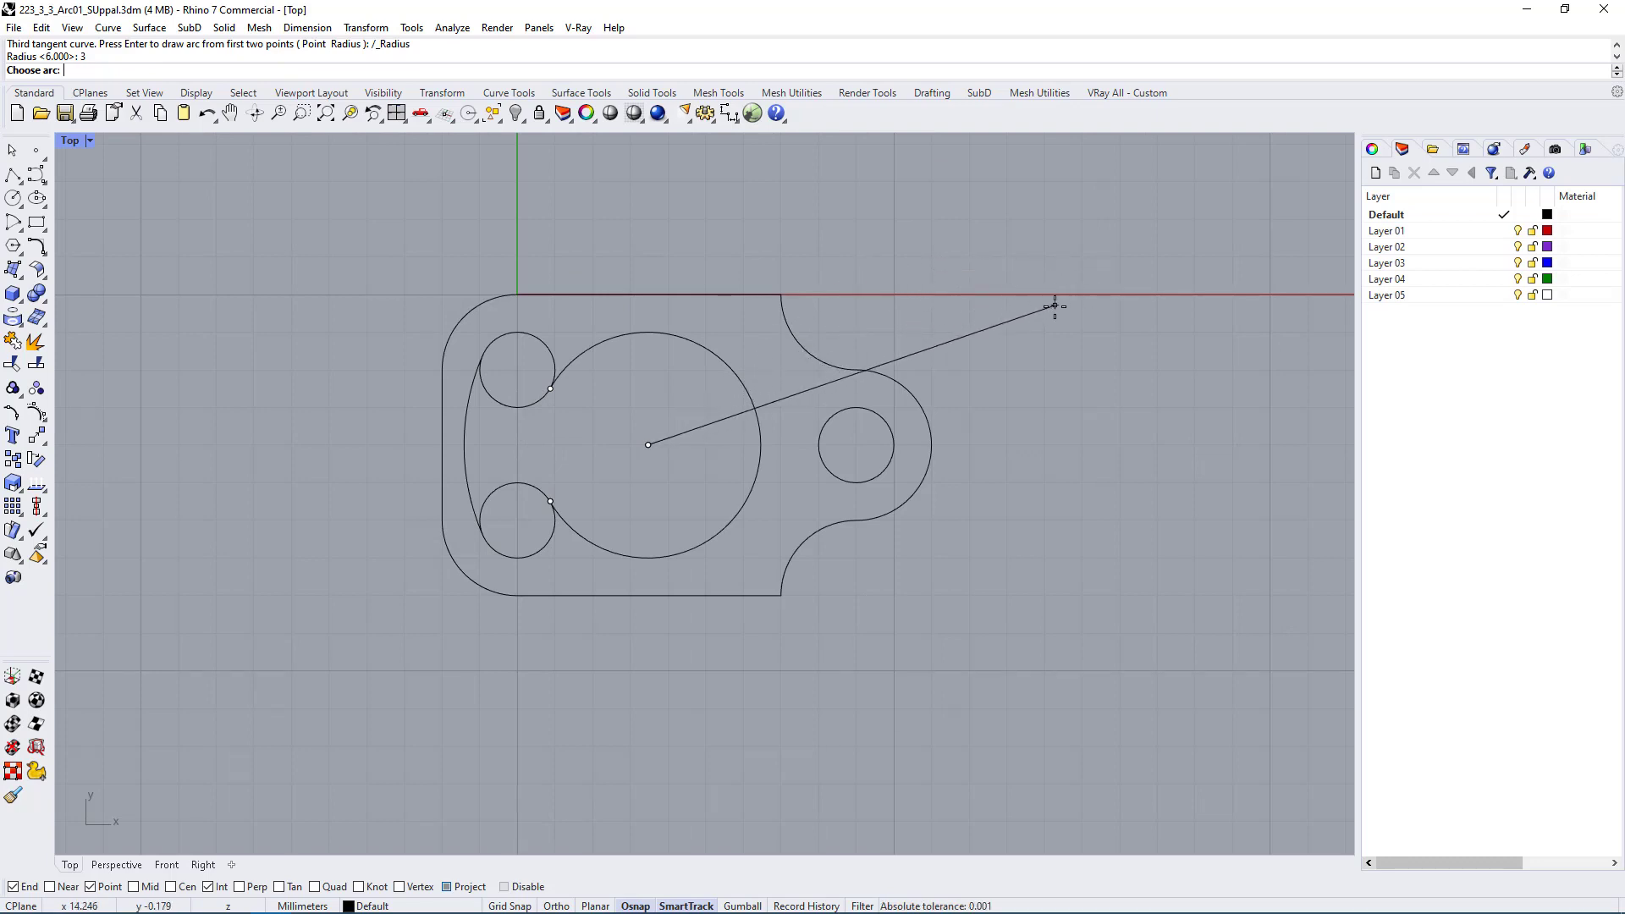
click(506, 450)
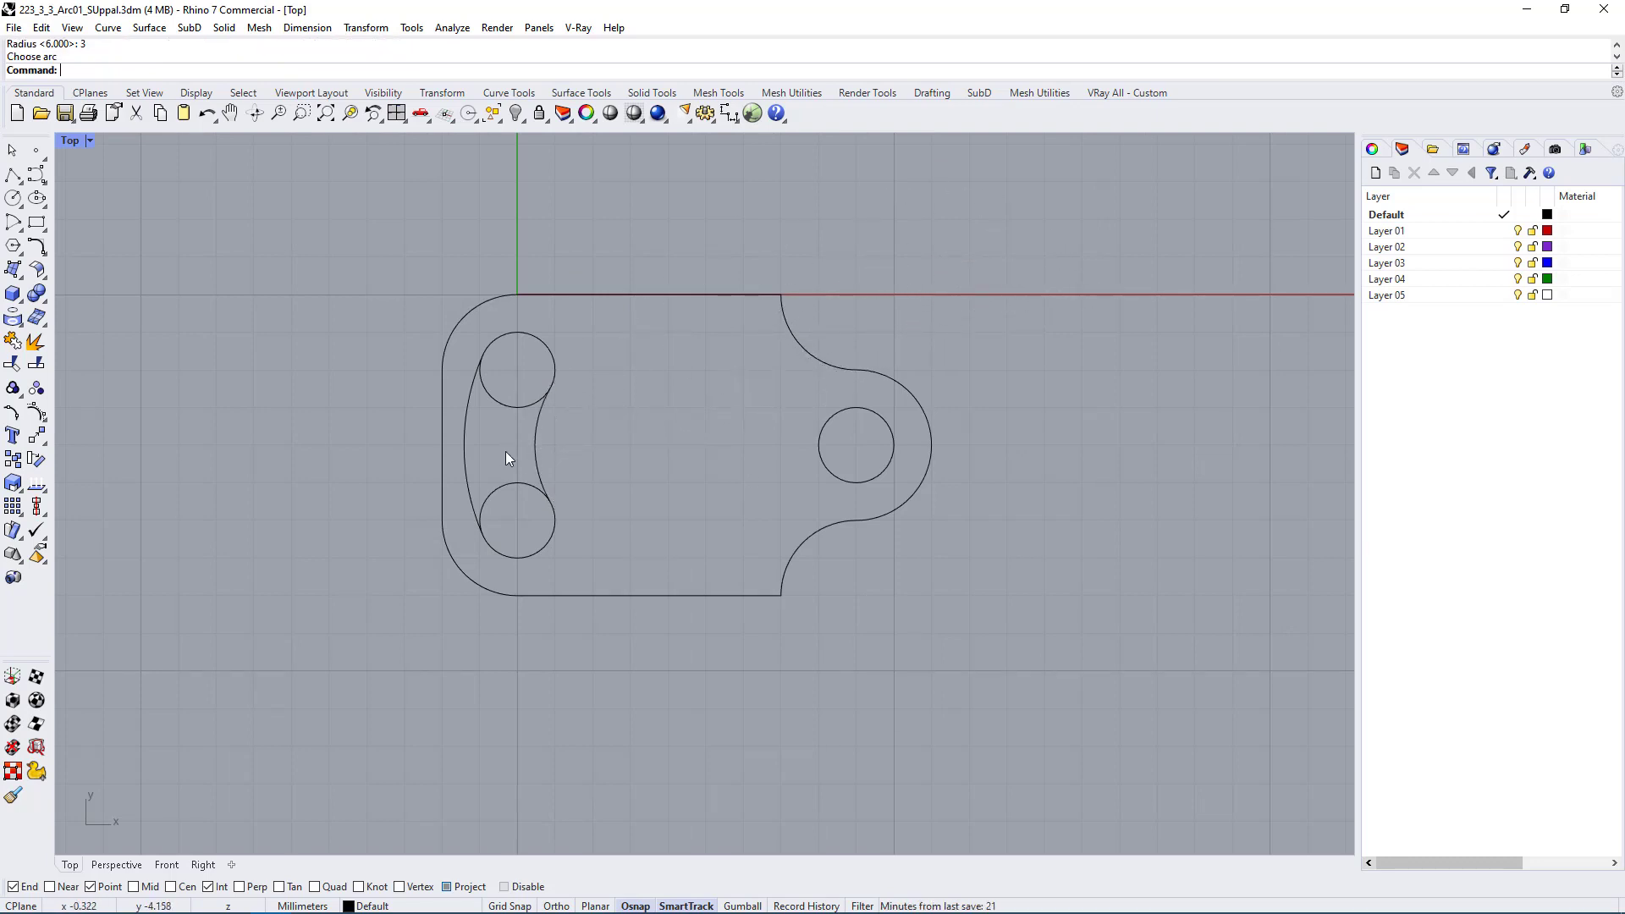
Step: Trim the inner portions of both slot circles, using the outer and inner tangent arcs as cutting objects
scroll(525, 407, up, 8)
scroll(559, 501, down, 2)
scroll(519, 439, up, 3)
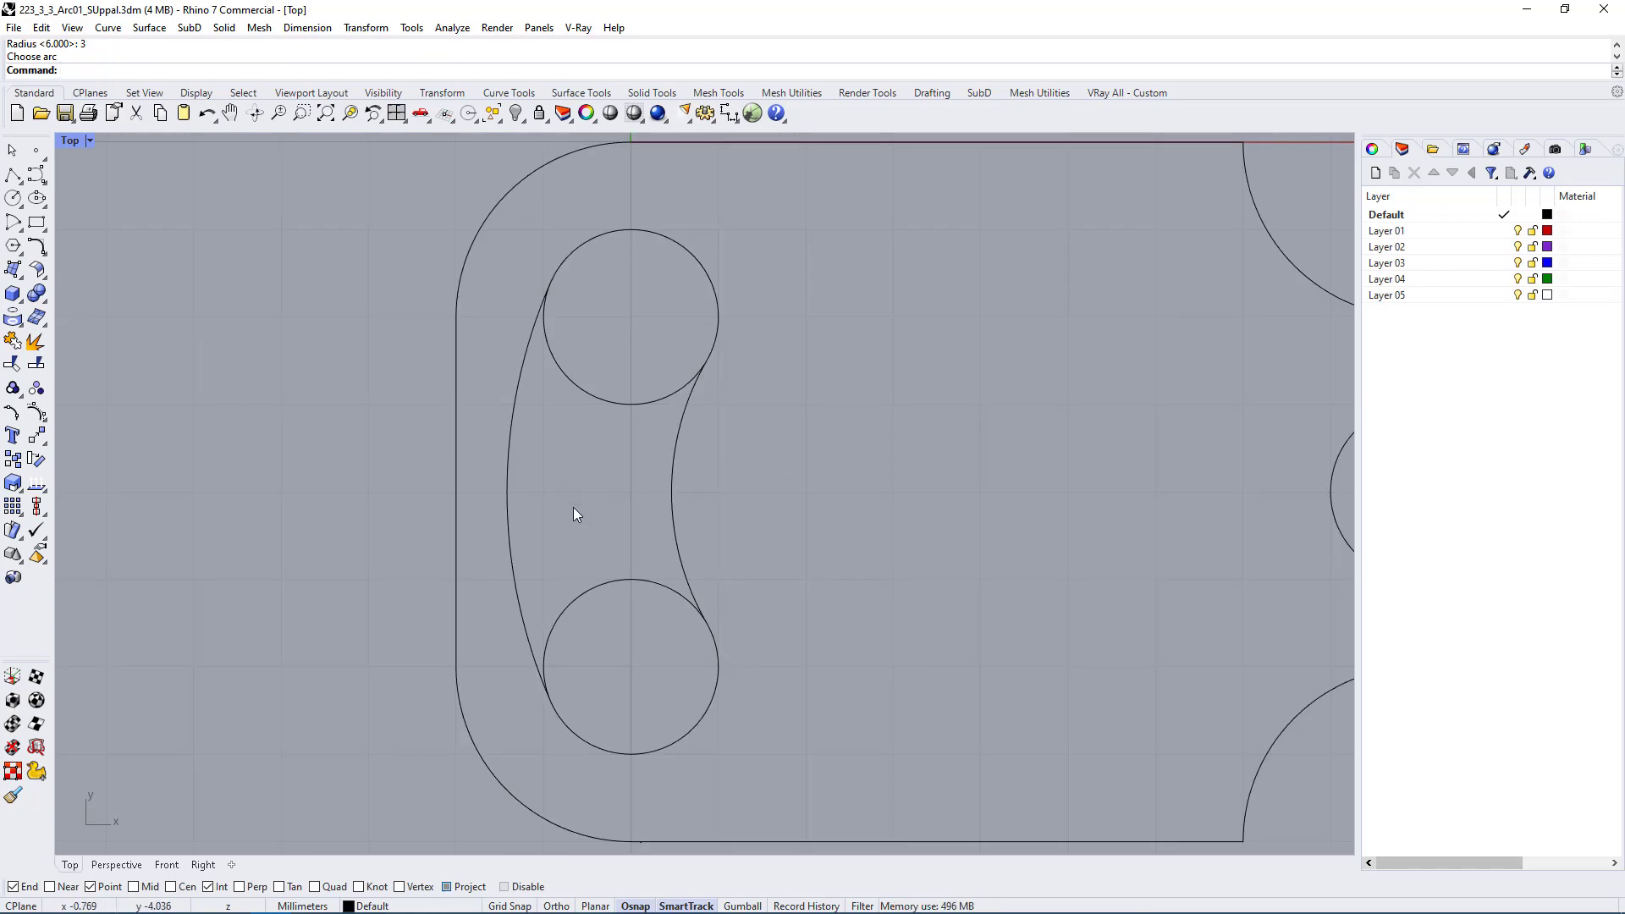
scroll(621, 410, up, 2)
drag(492, 542, 471, 528)
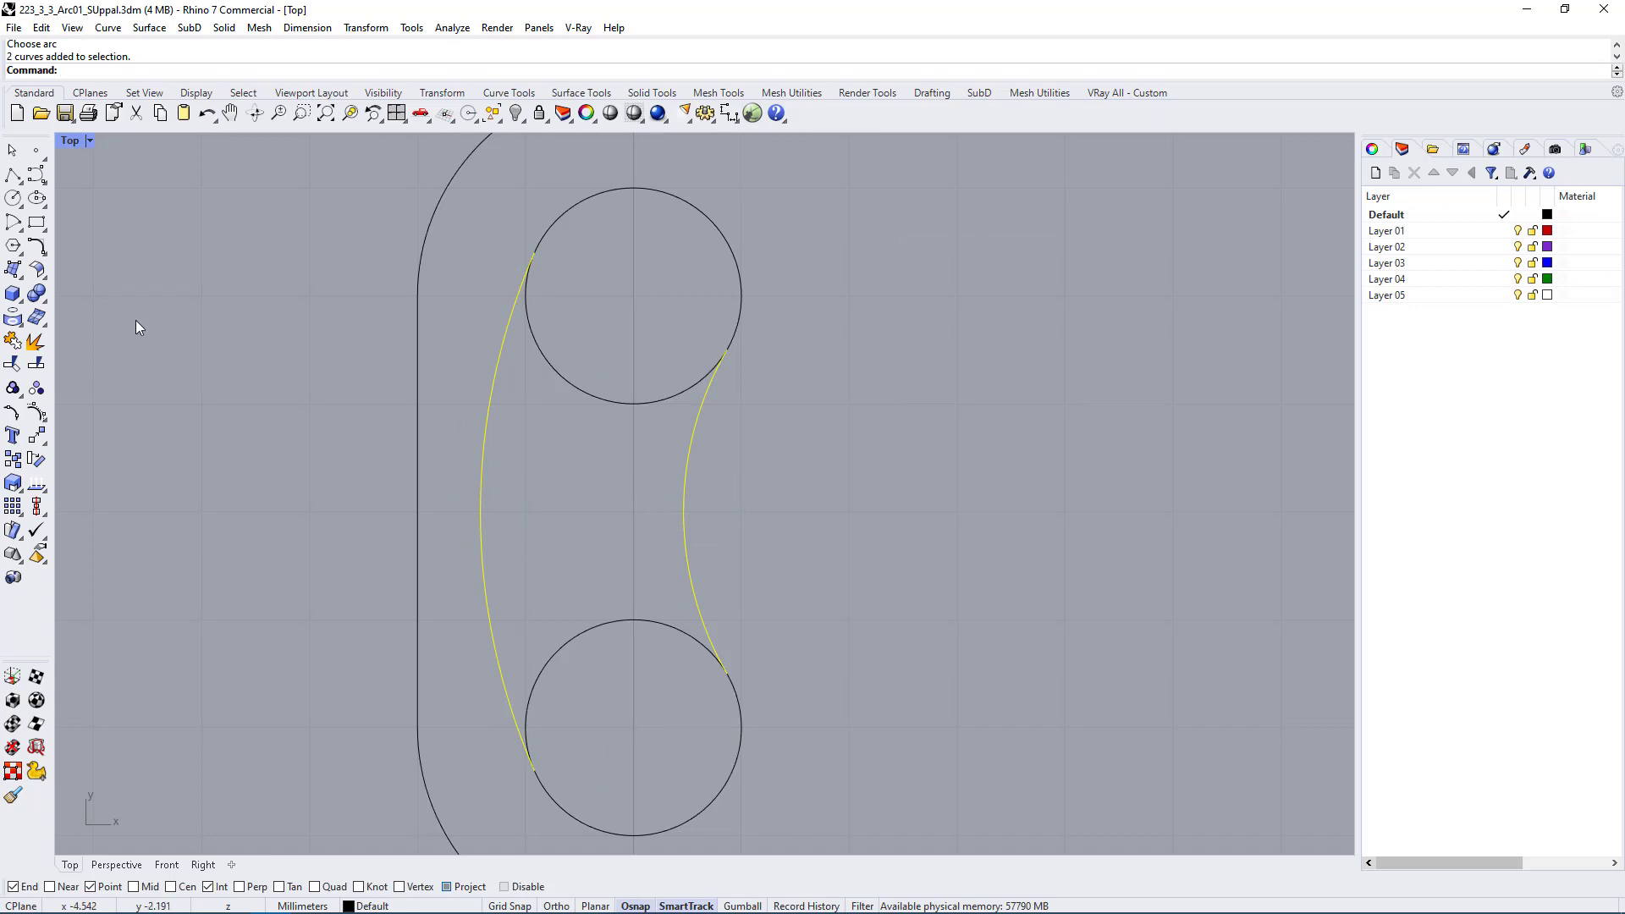
click(12, 363)
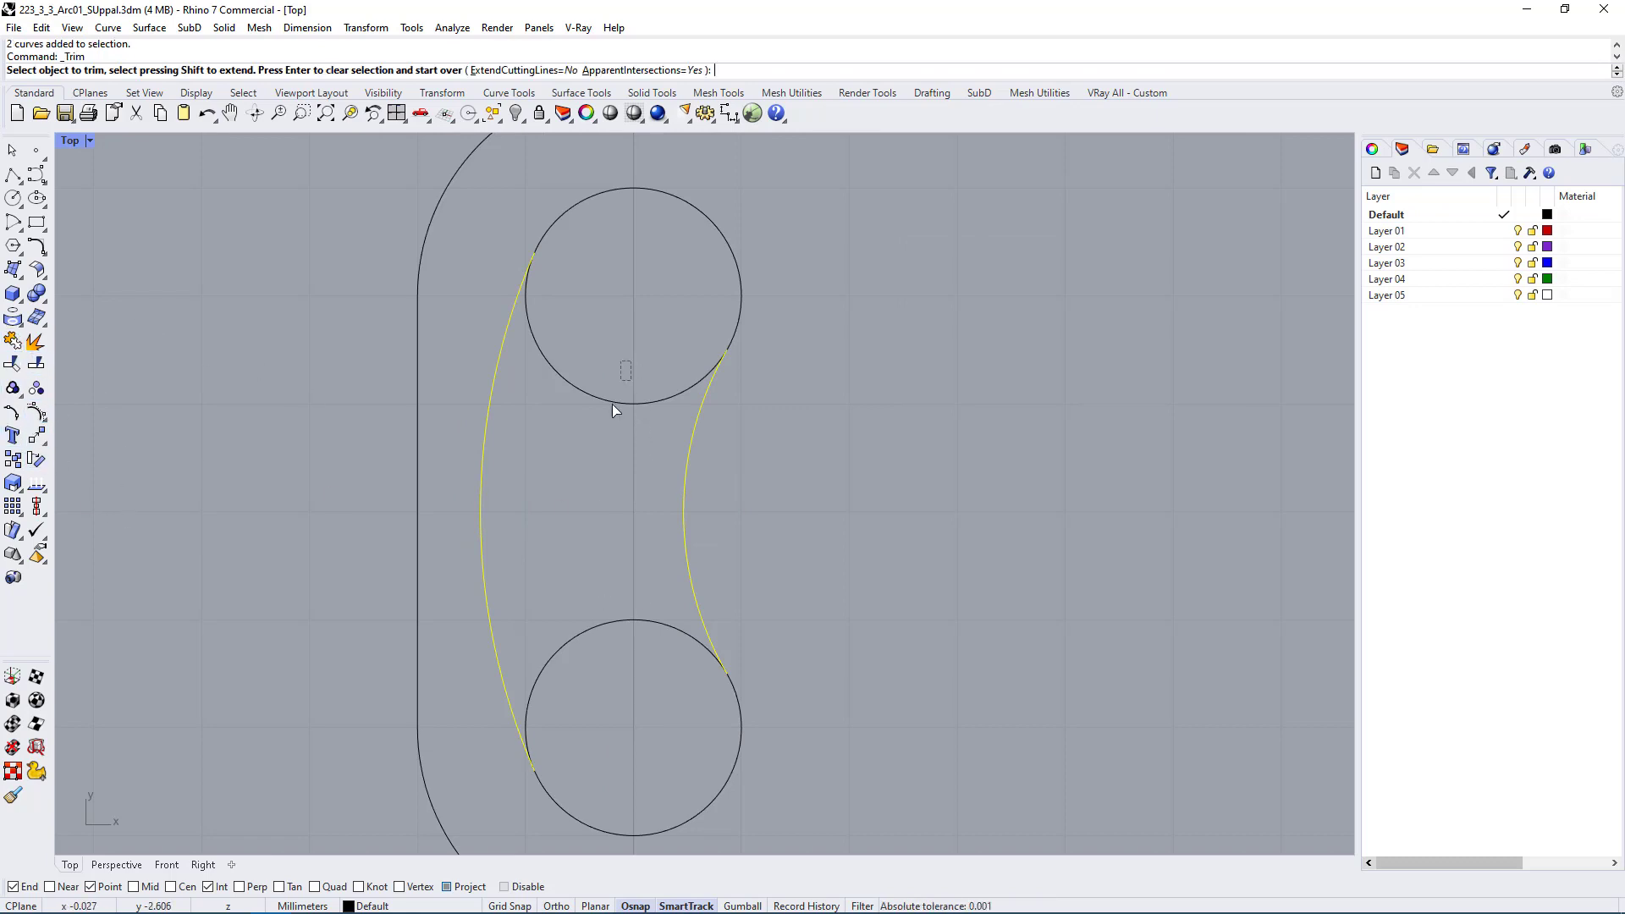
drag(631, 361, 572, 718)
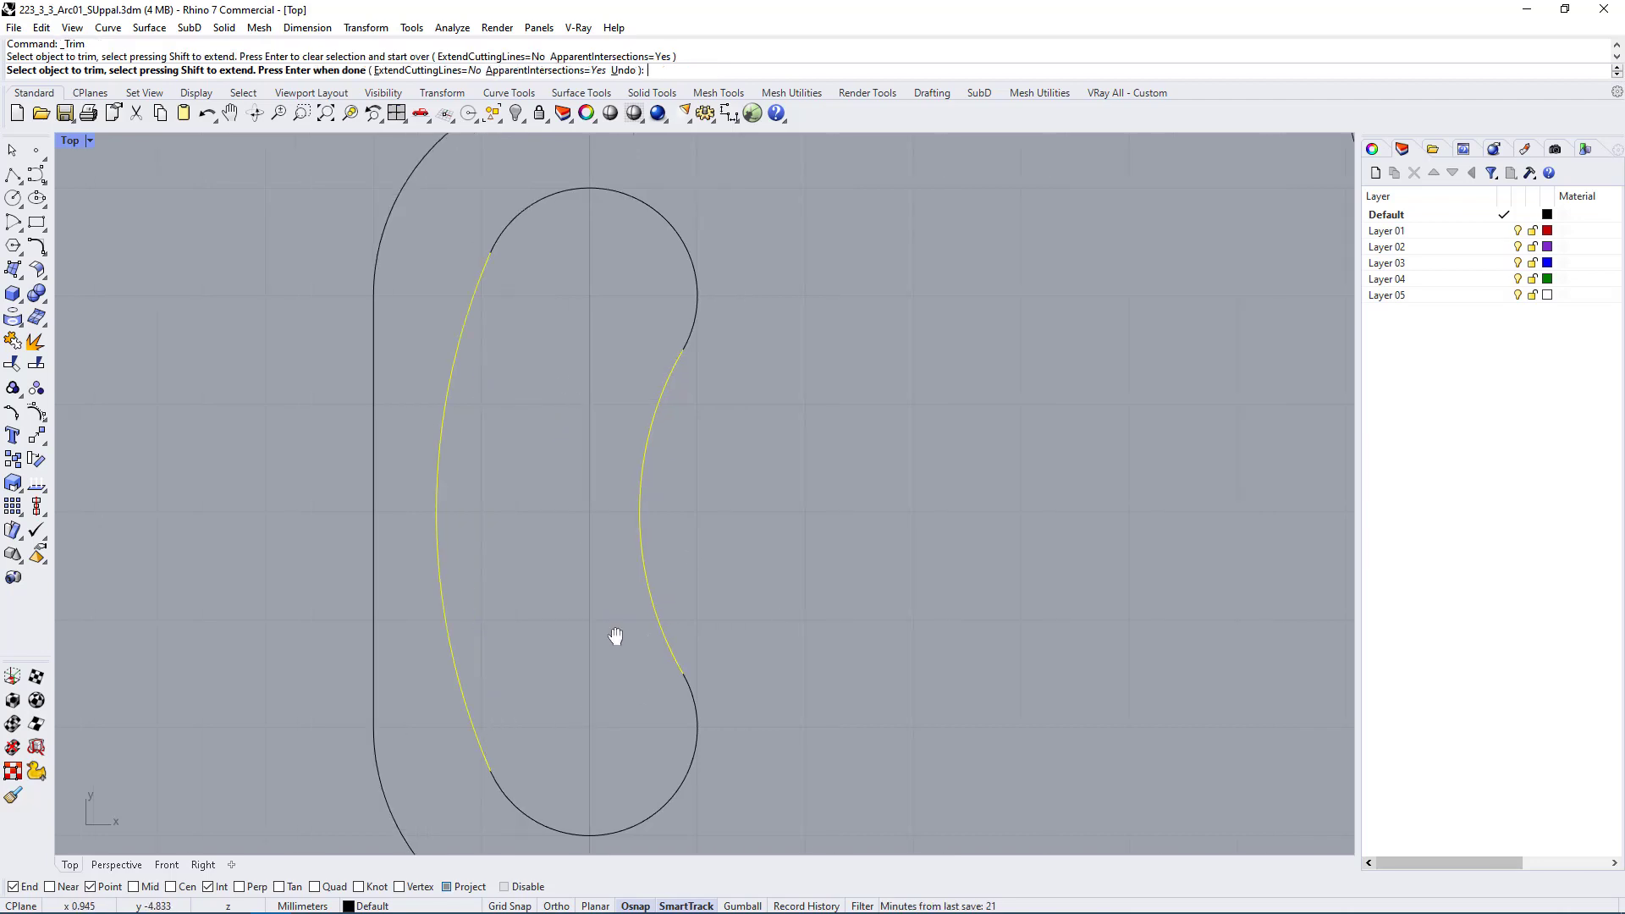
key(Return)
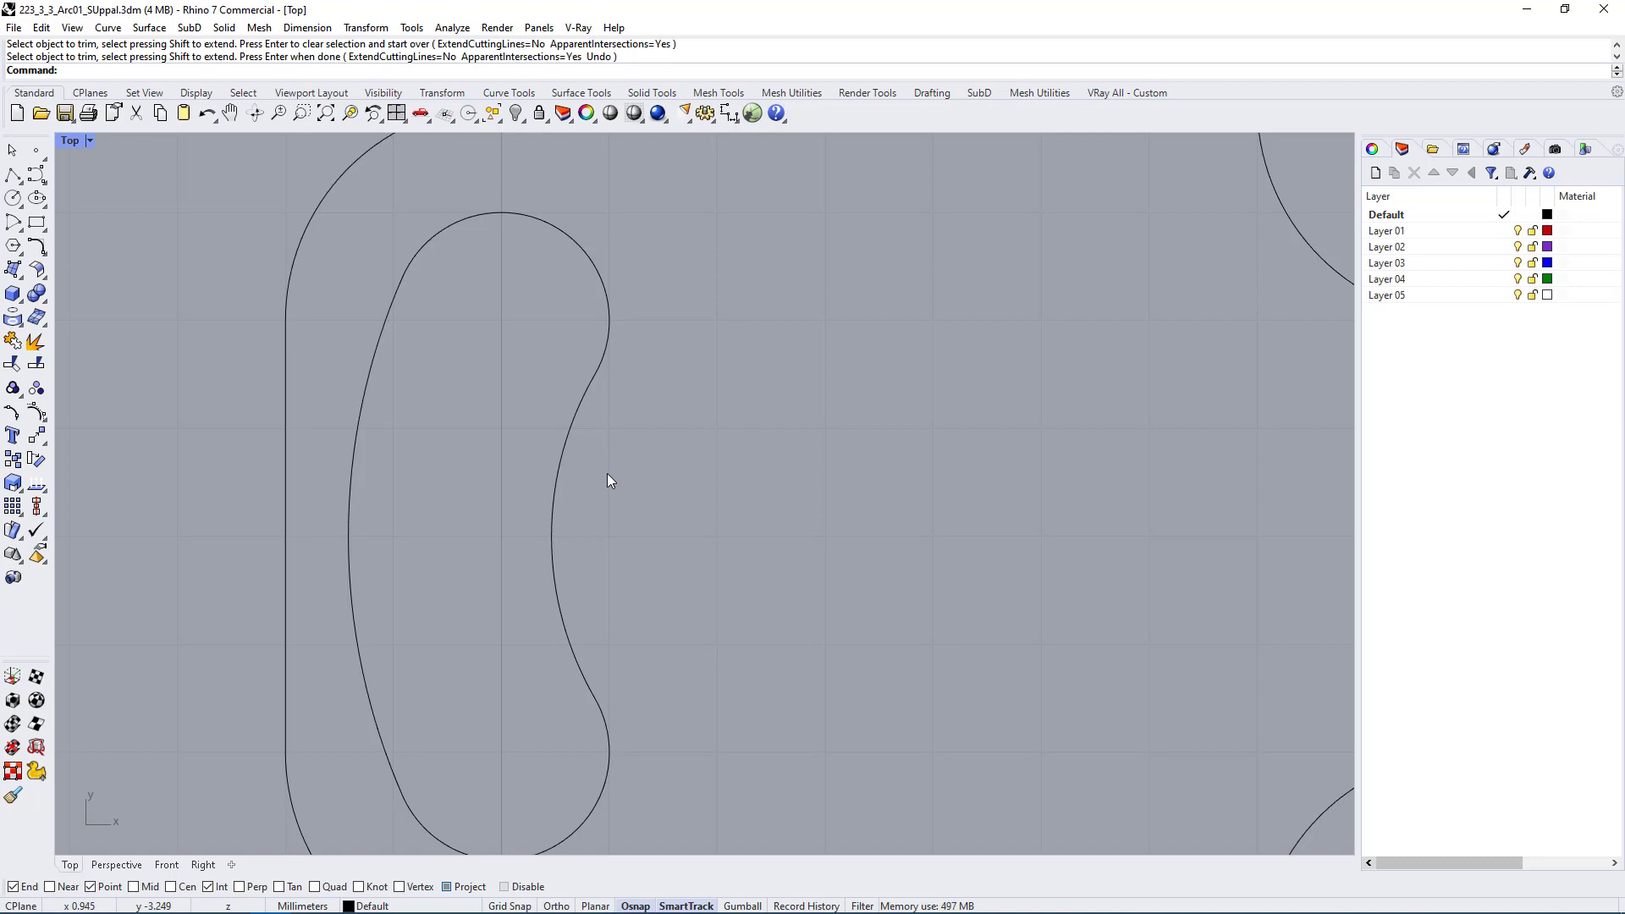
Step: Examine the individual curves that make up the trimmed slot: the outer arc and the upper and lower end arcs
drag(682, 494, 493, 590)
key(F10)
drag(460, 440, 329, 503)
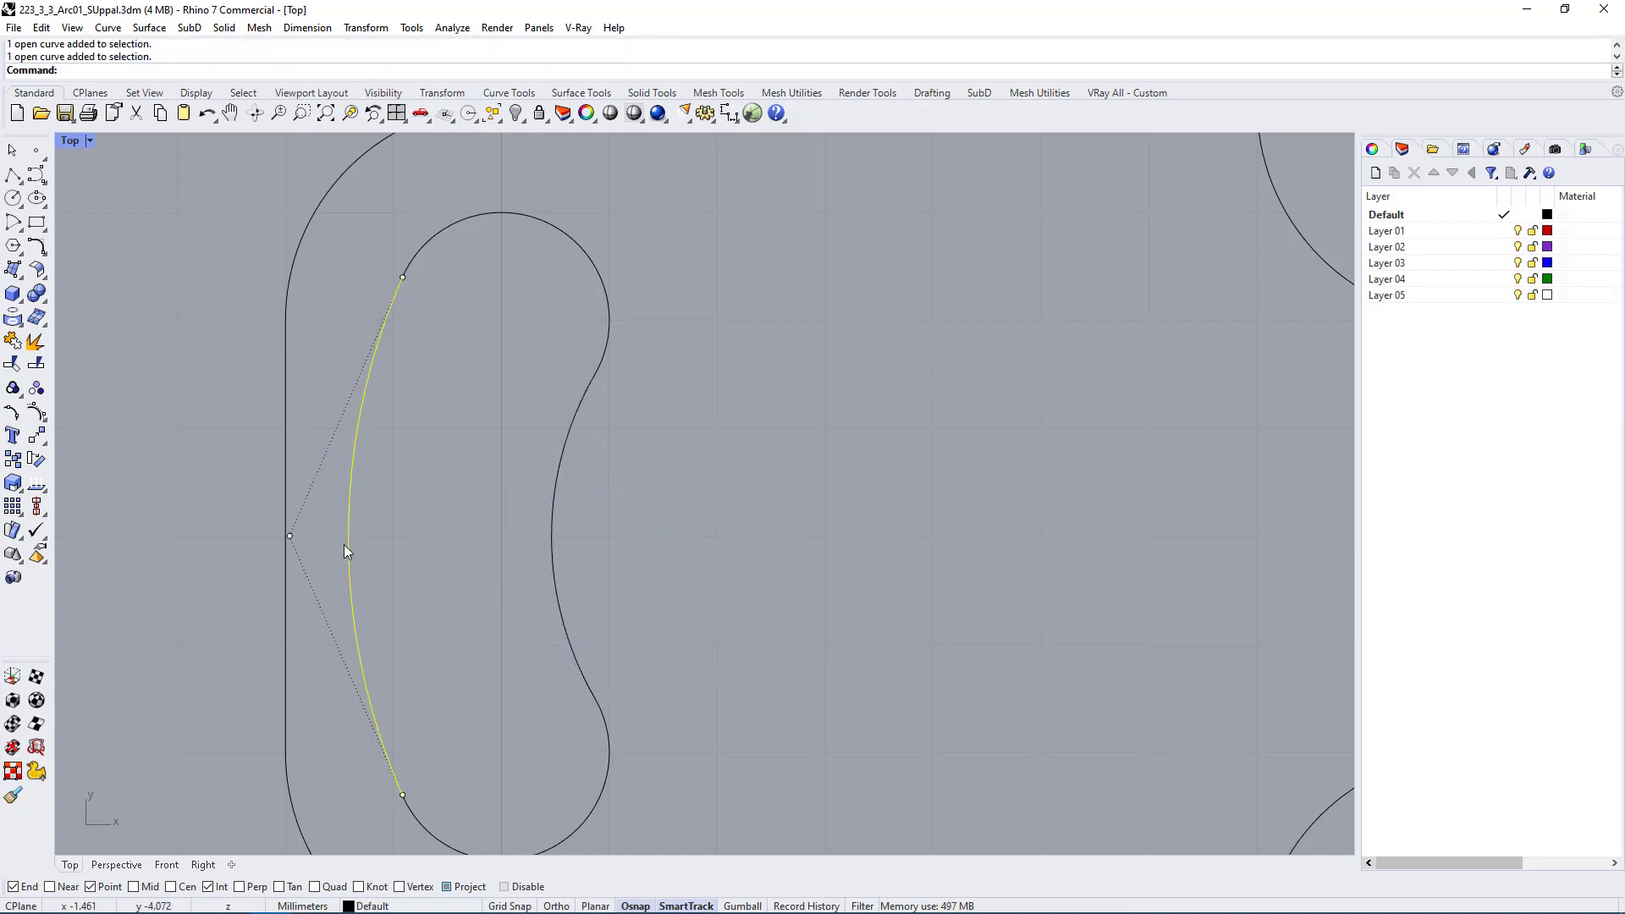
click(432, 246)
scroll(488, 232, down, 3)
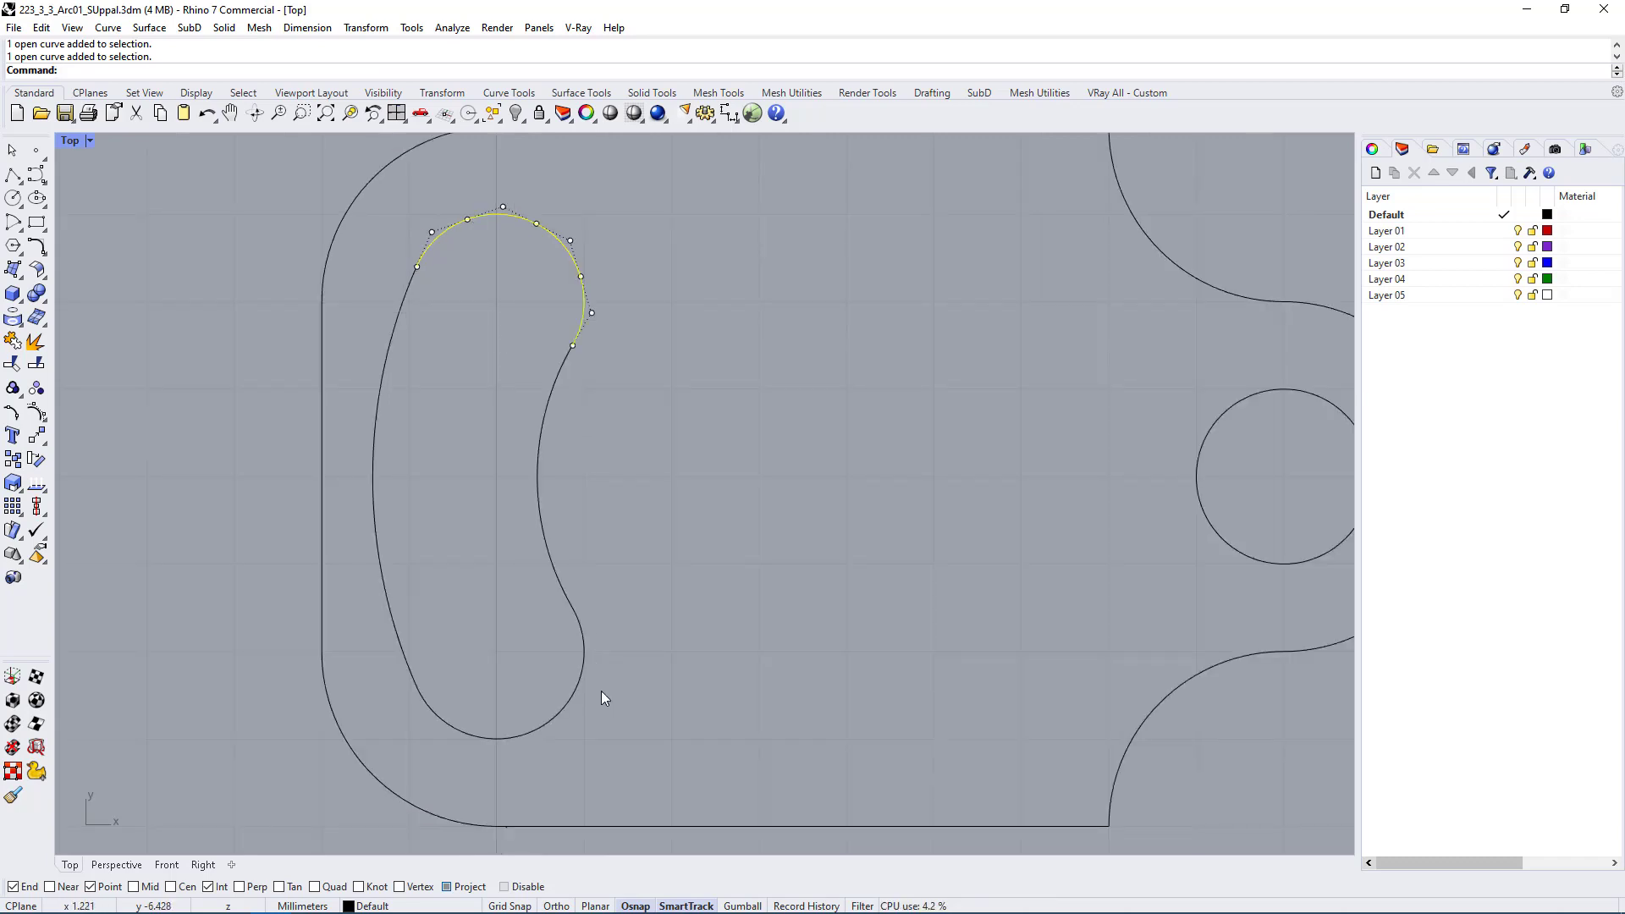
click(569, 702)
right_drag(625, 549, 519, 530)
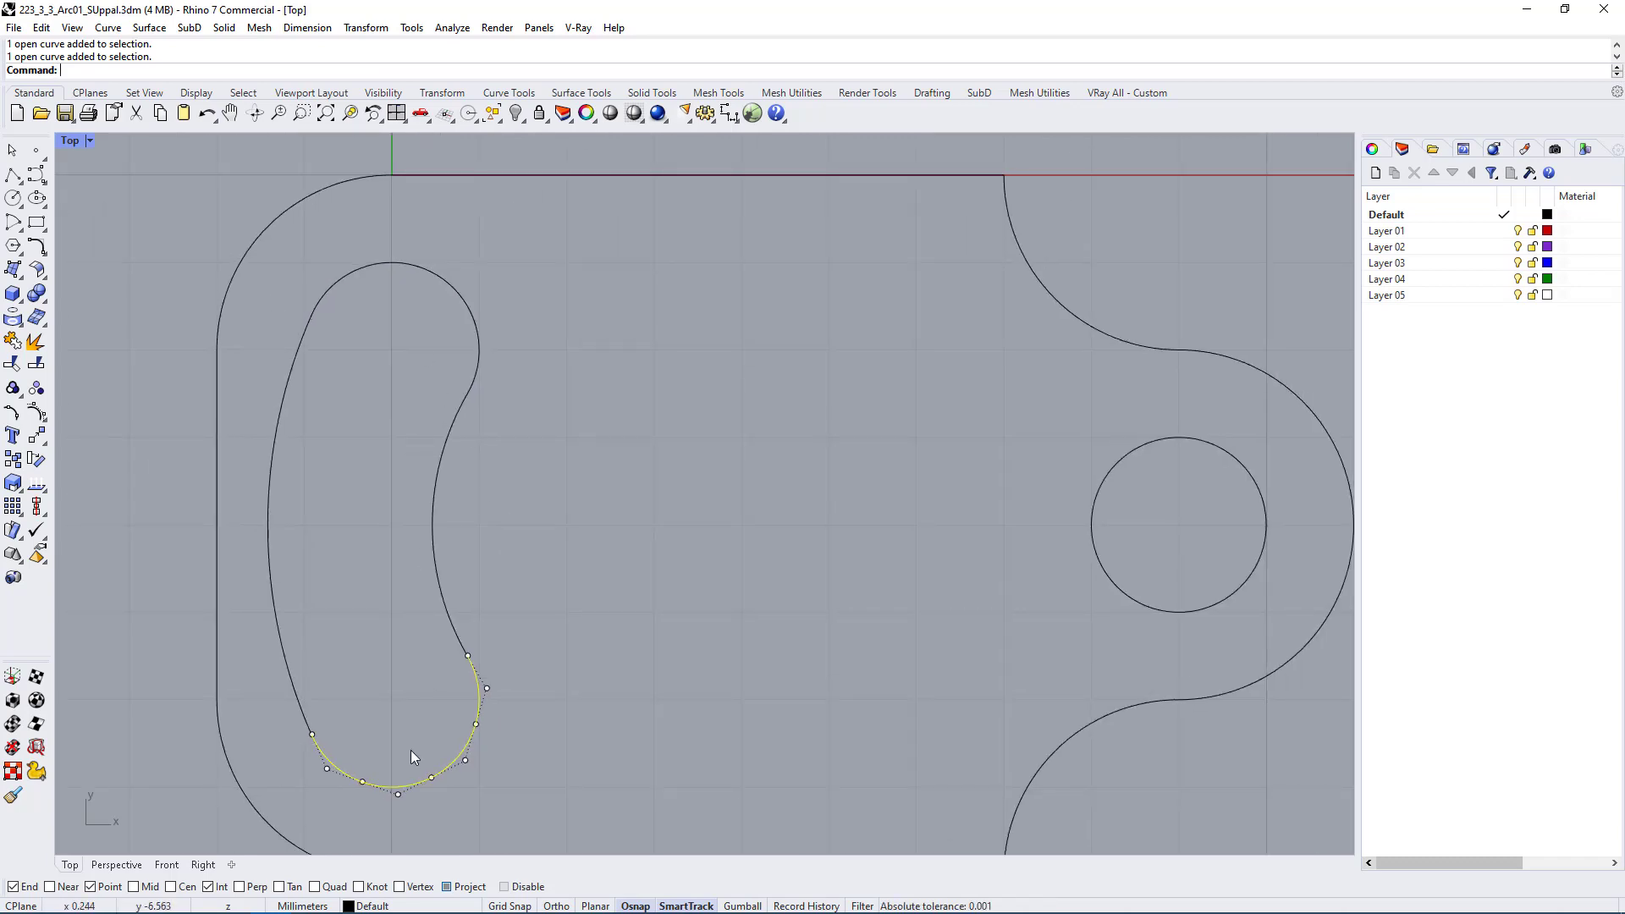
scroll(398, 740, down, 1)
scroll(385, 698, up, 3)
right_drag(449, 709, 489, 676)
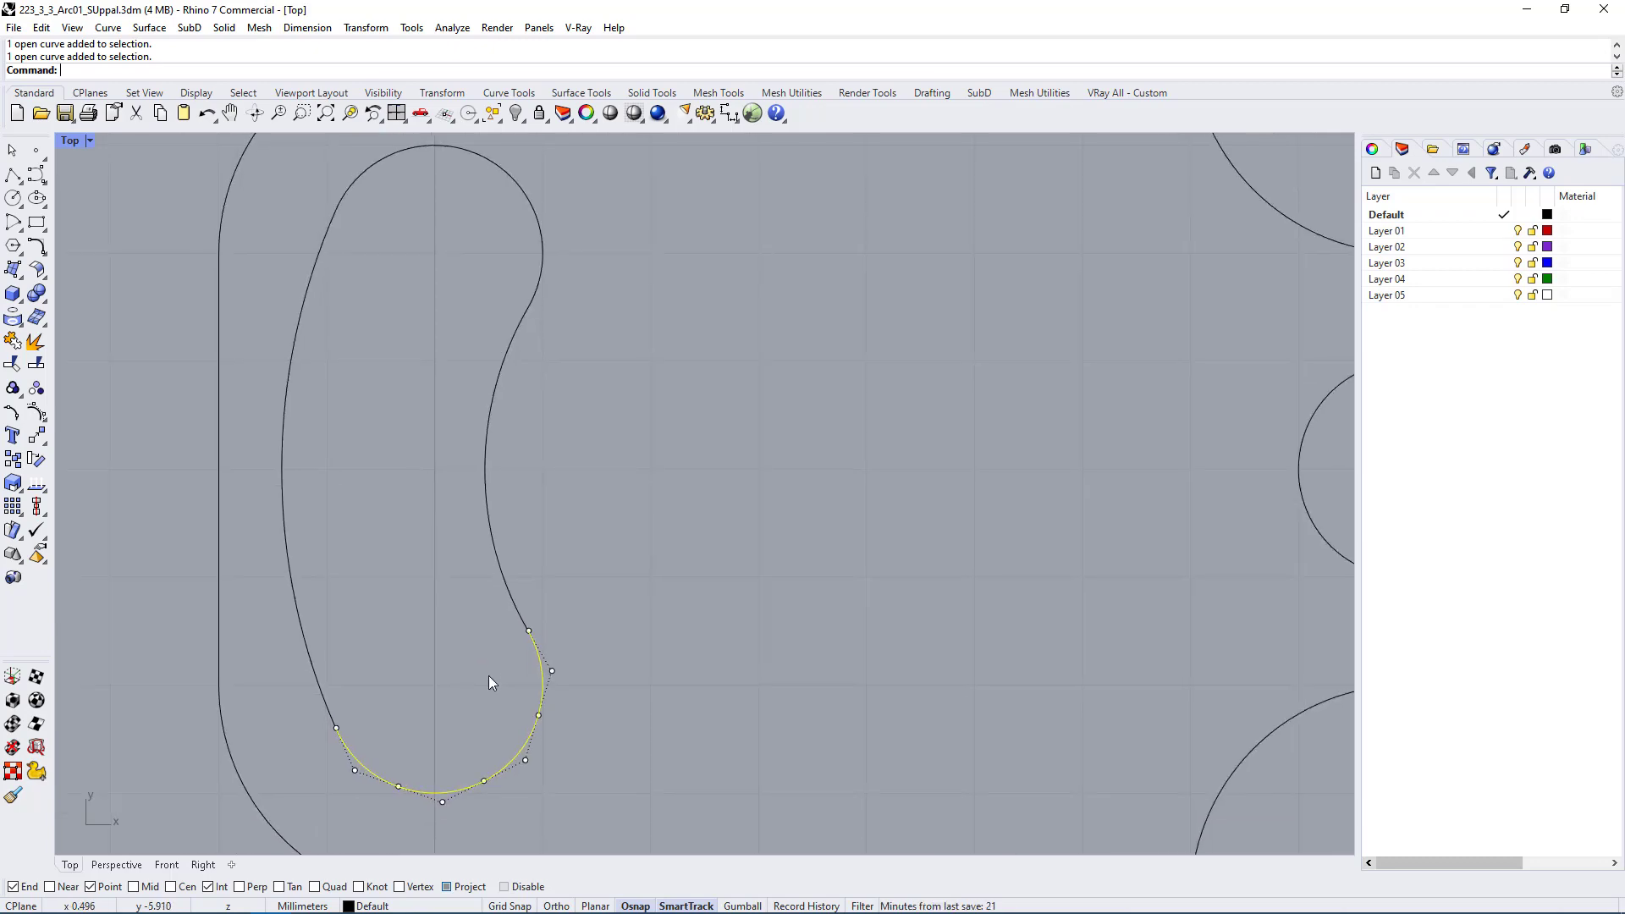